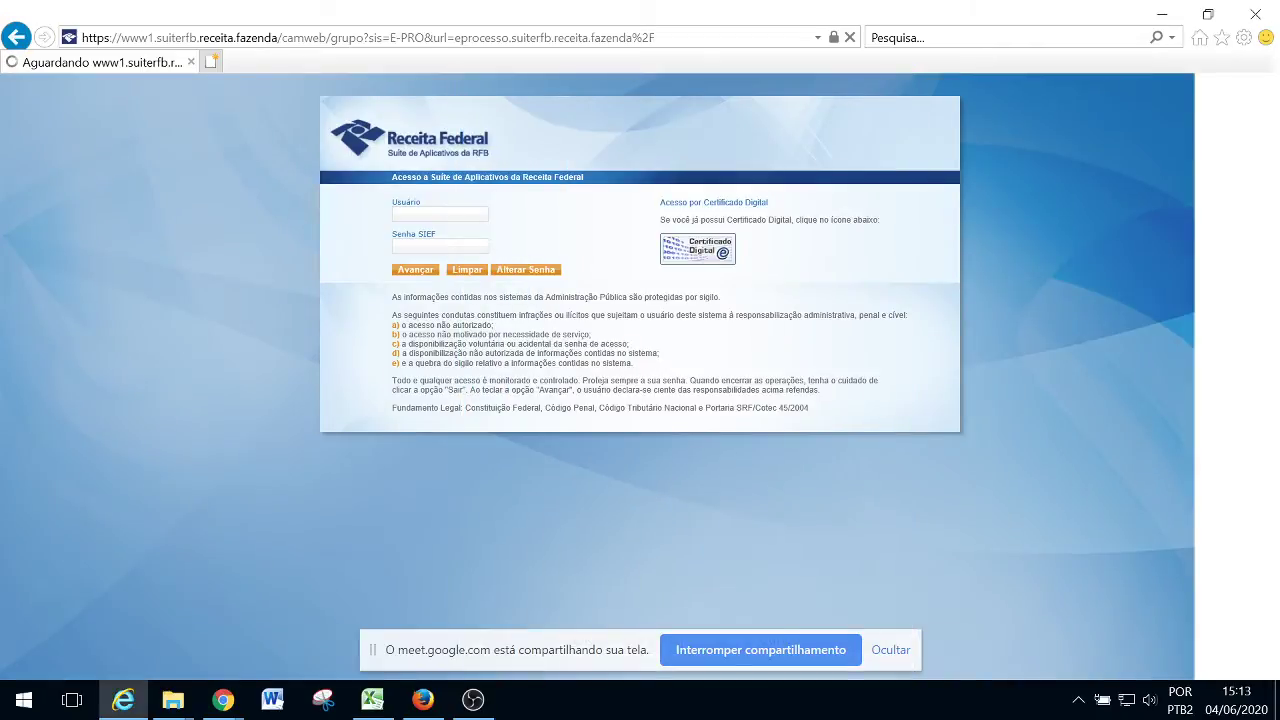
# Log in to e-Processo by entering the digital certificate PIN
pyautogui.write('********')
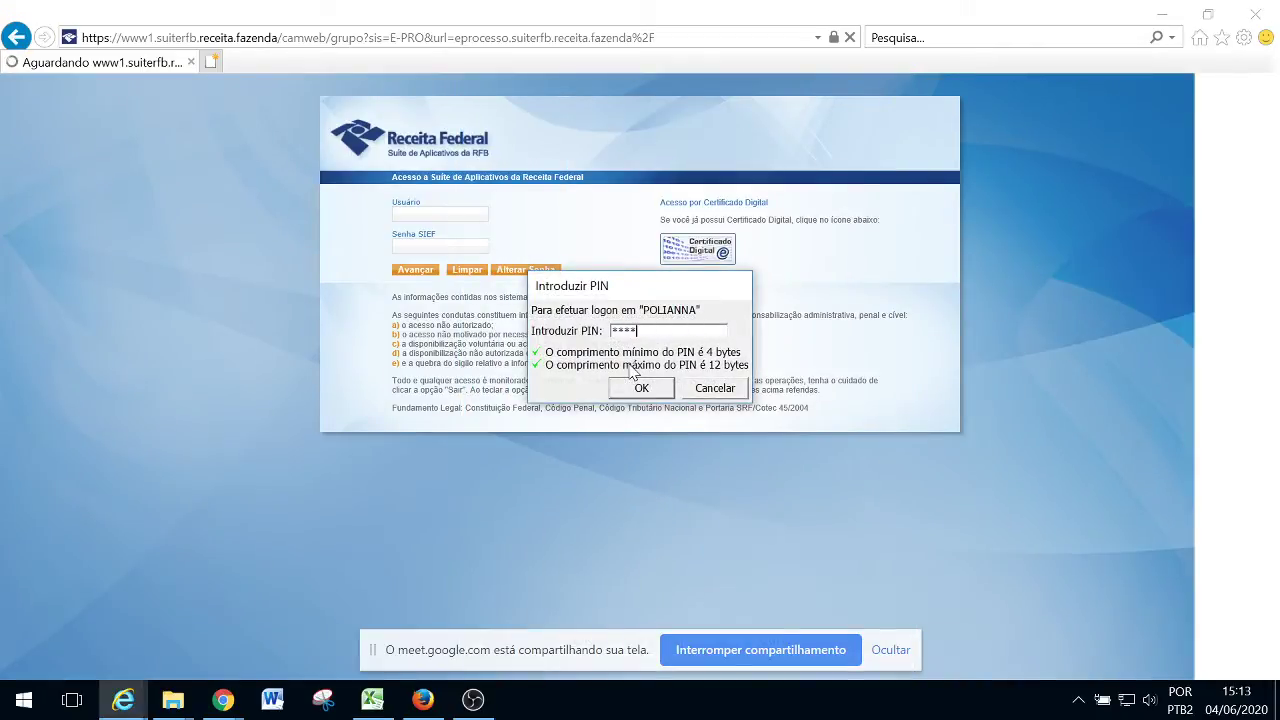
pyautogui.press('Return')
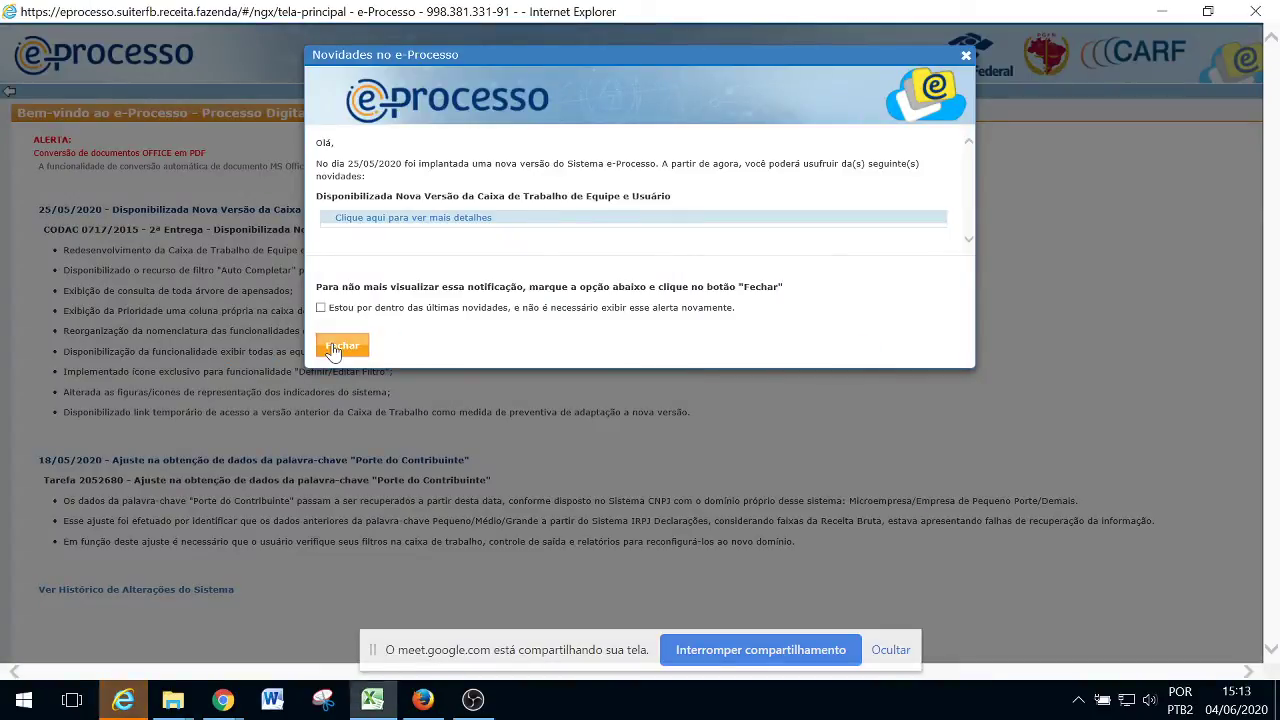
# Dismiss the news notice and open the Processos > Caixa de Trabalho > Equipe queue
pyautogui.click(340, 346)
pyautogui.moveTo(465, 100)
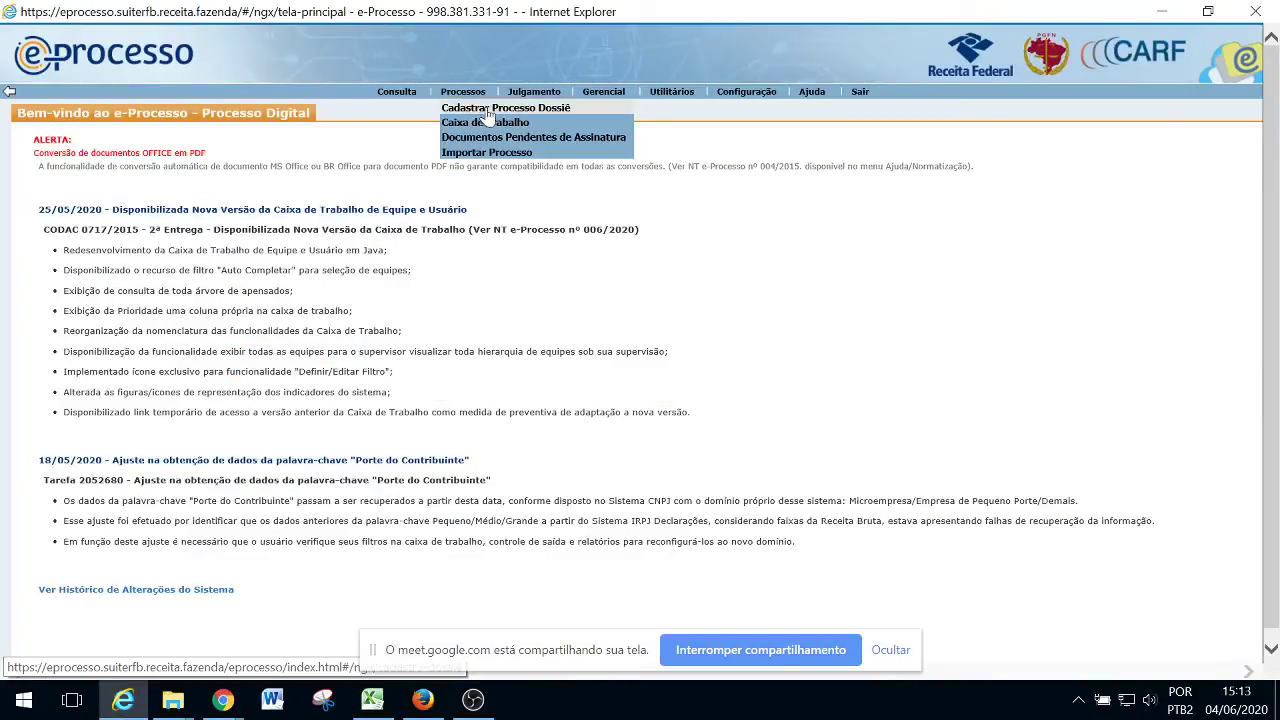
pyautogui.moveTo(512, 121)
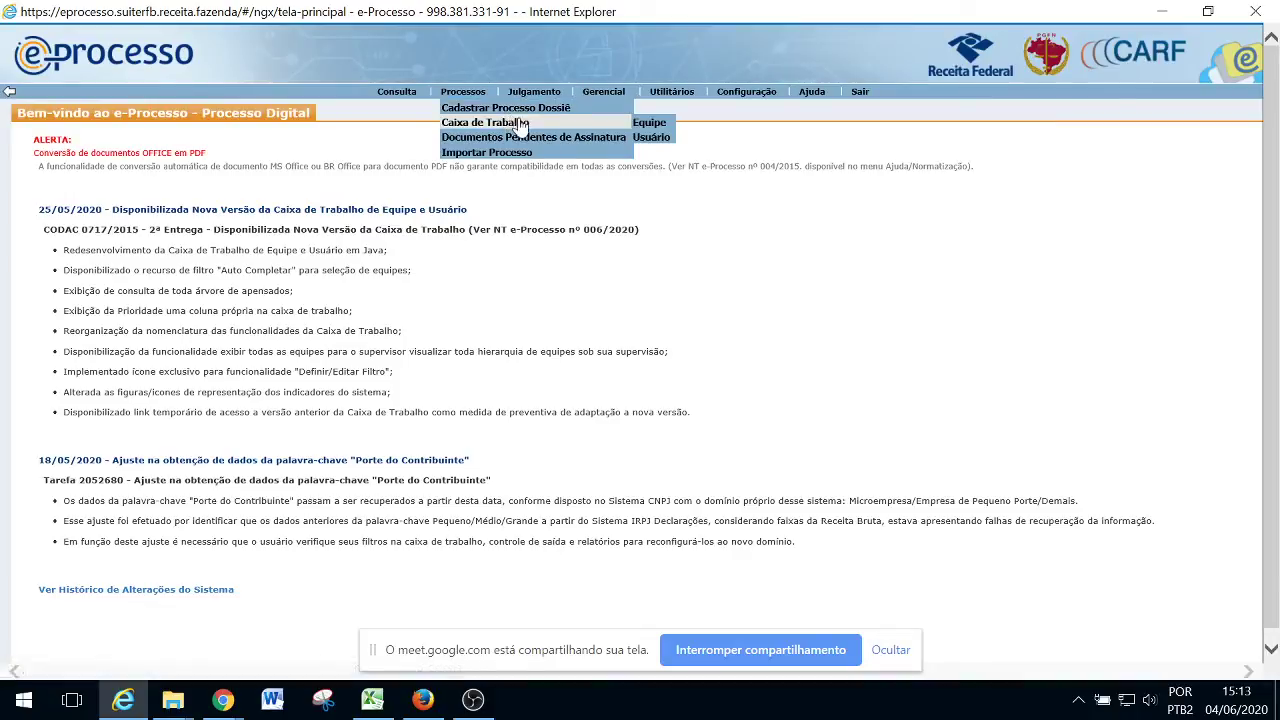
pyautogui.click(656, 128)
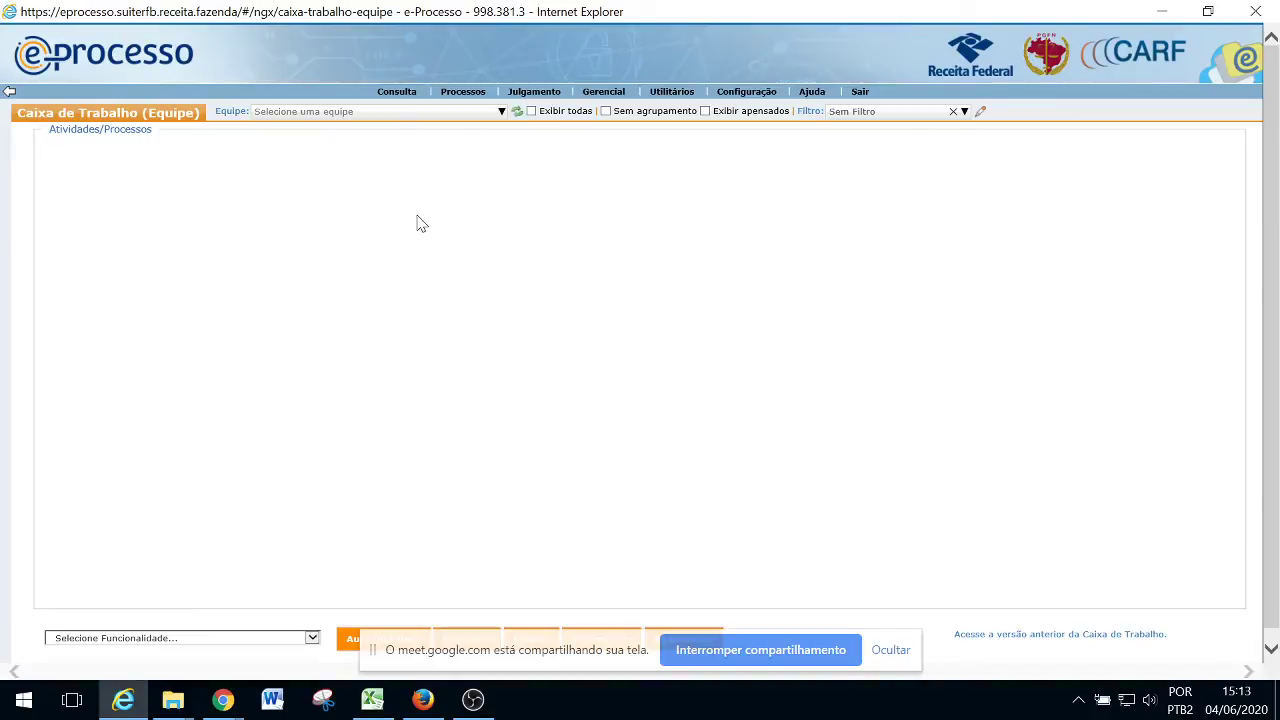
# Select team 1ª TURMA-CSRF-CARF-MF-DF in the Equipe list
pyautogui.click(351, 116)
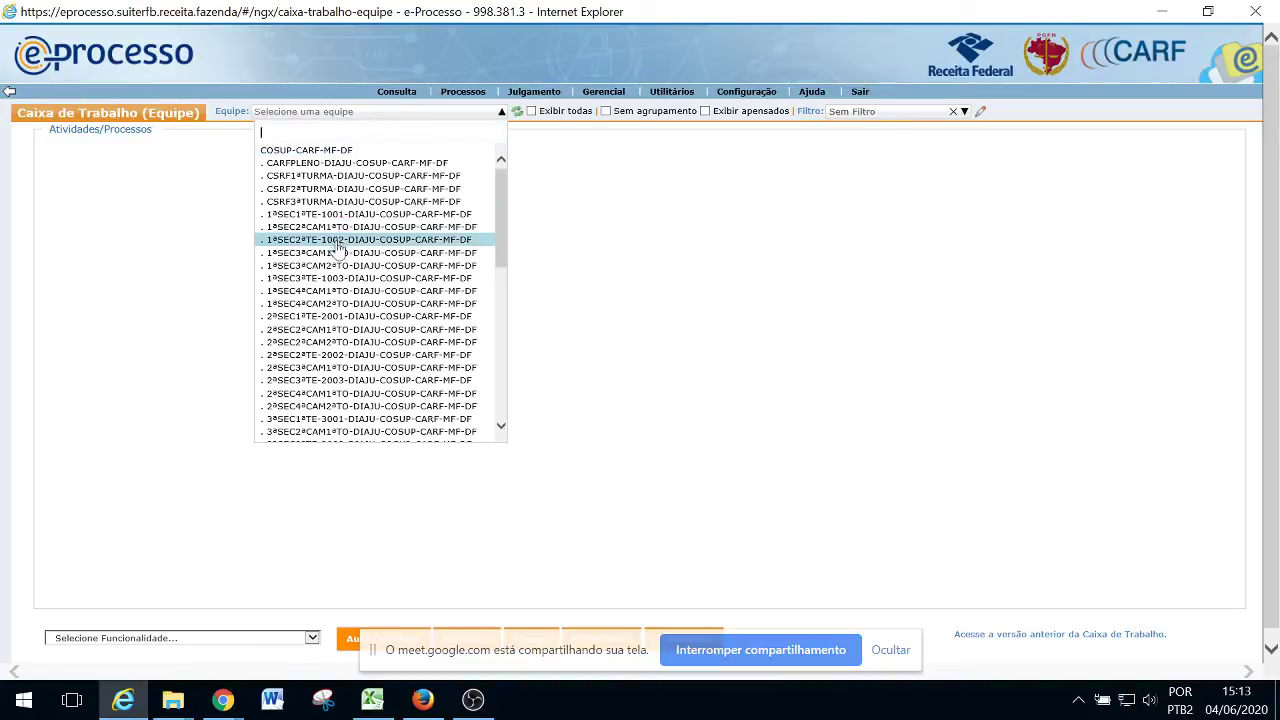
pyautogui.scroll(-5, 333, 242)
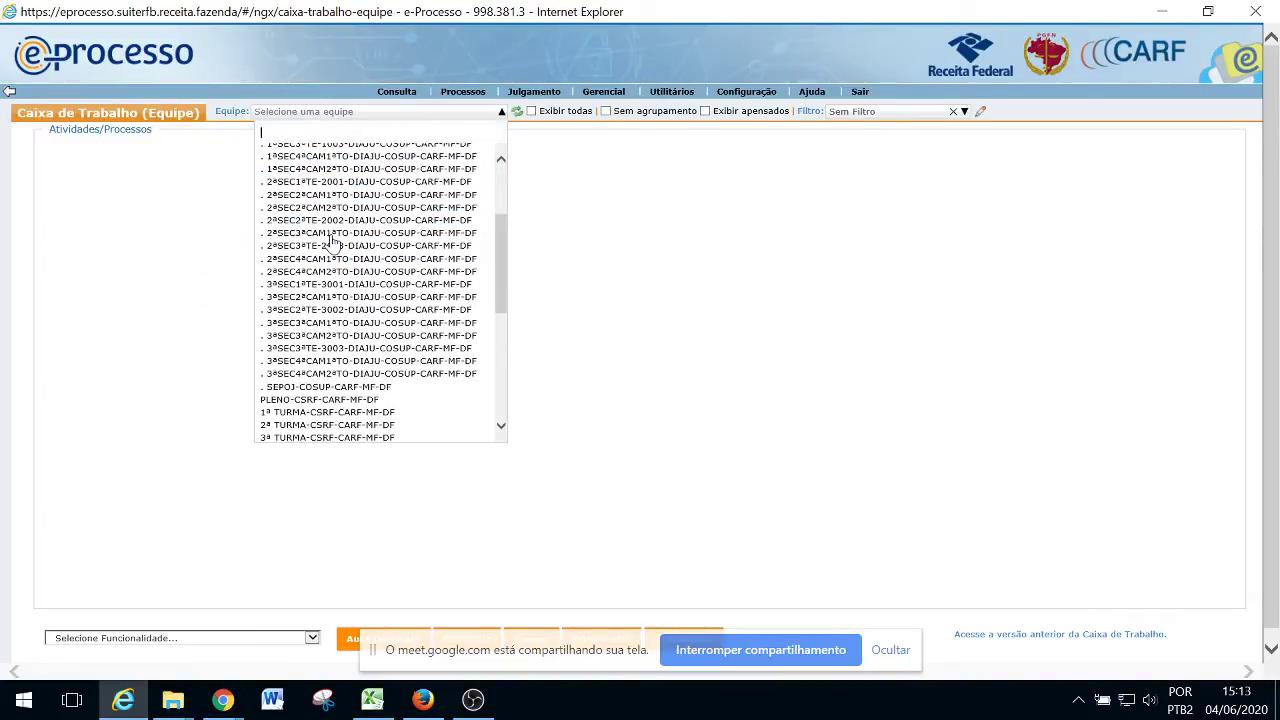
pyautogui.scroll(-2, 333, 242)
pyautogui.click(310, 280)
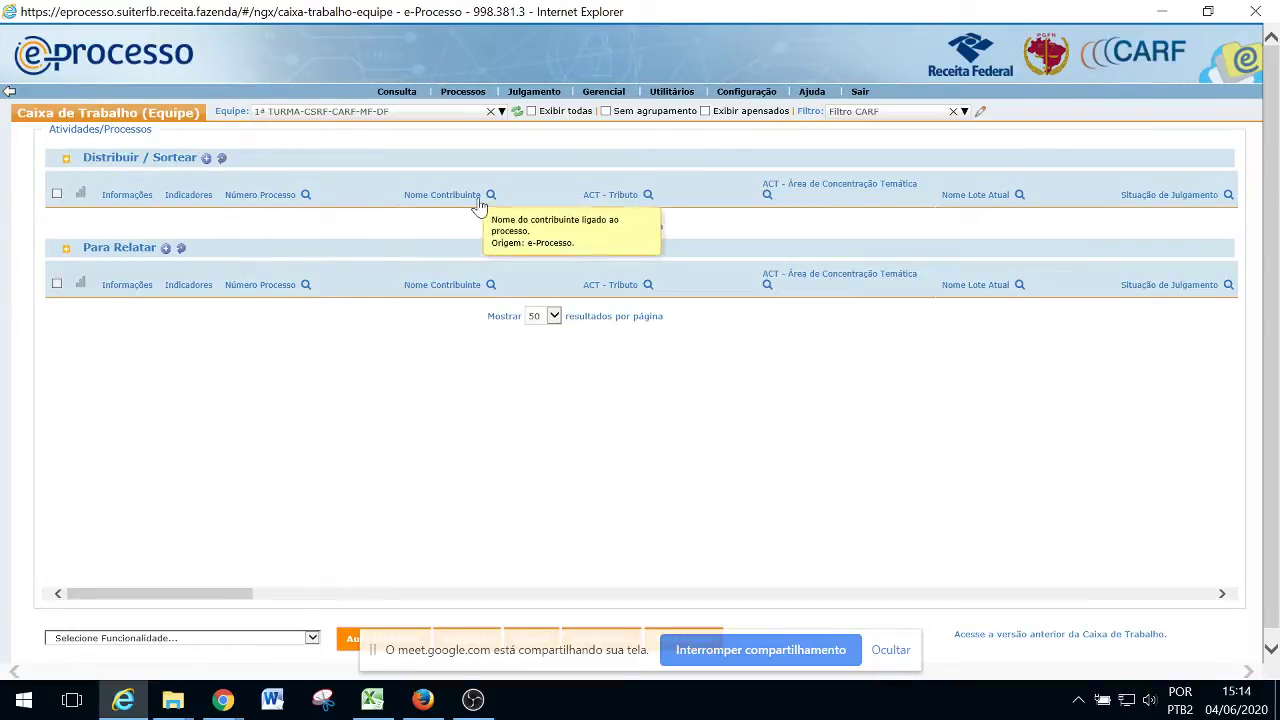
# Filter the Distribuir / Sortear list by the pasted Número Processo values
pyautogui.click(305, 195)
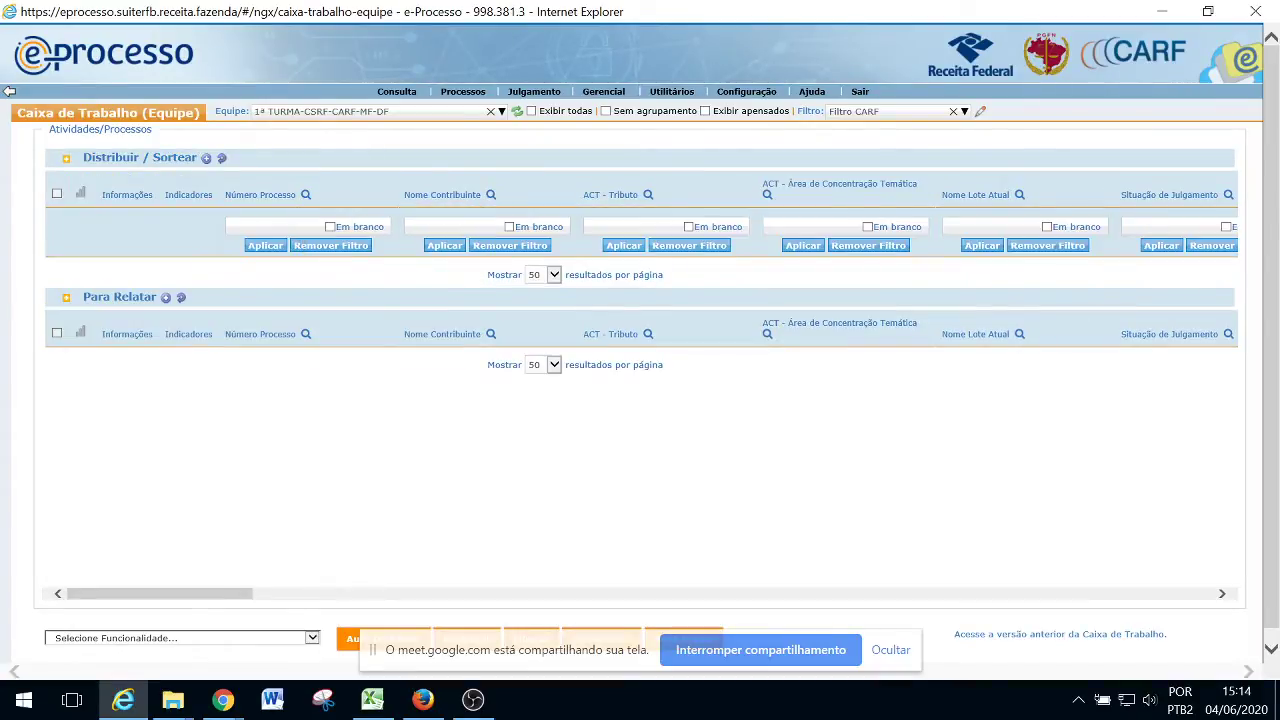
pyautogui.hotkey('alt', 'Tab')
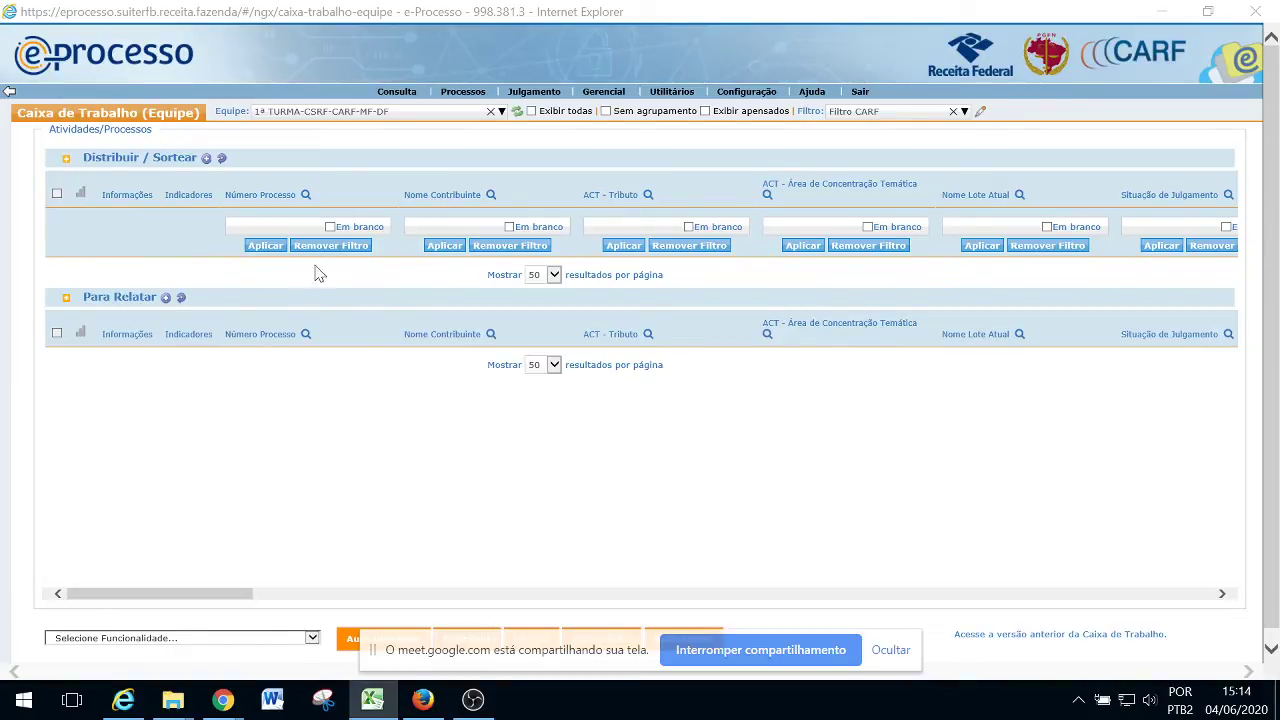
pyautogui.click(280, 226)
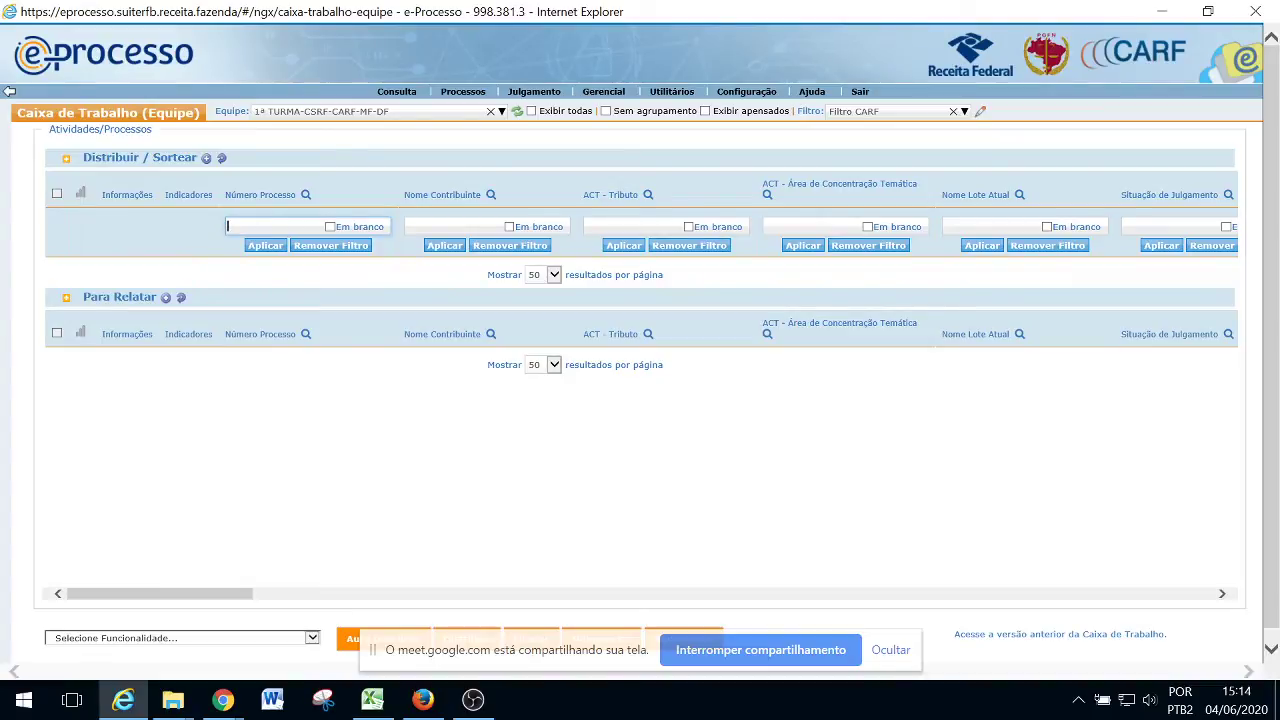
pyautogui.hotkey('ctrl', 'v')
pyautogui.click(266, 246)
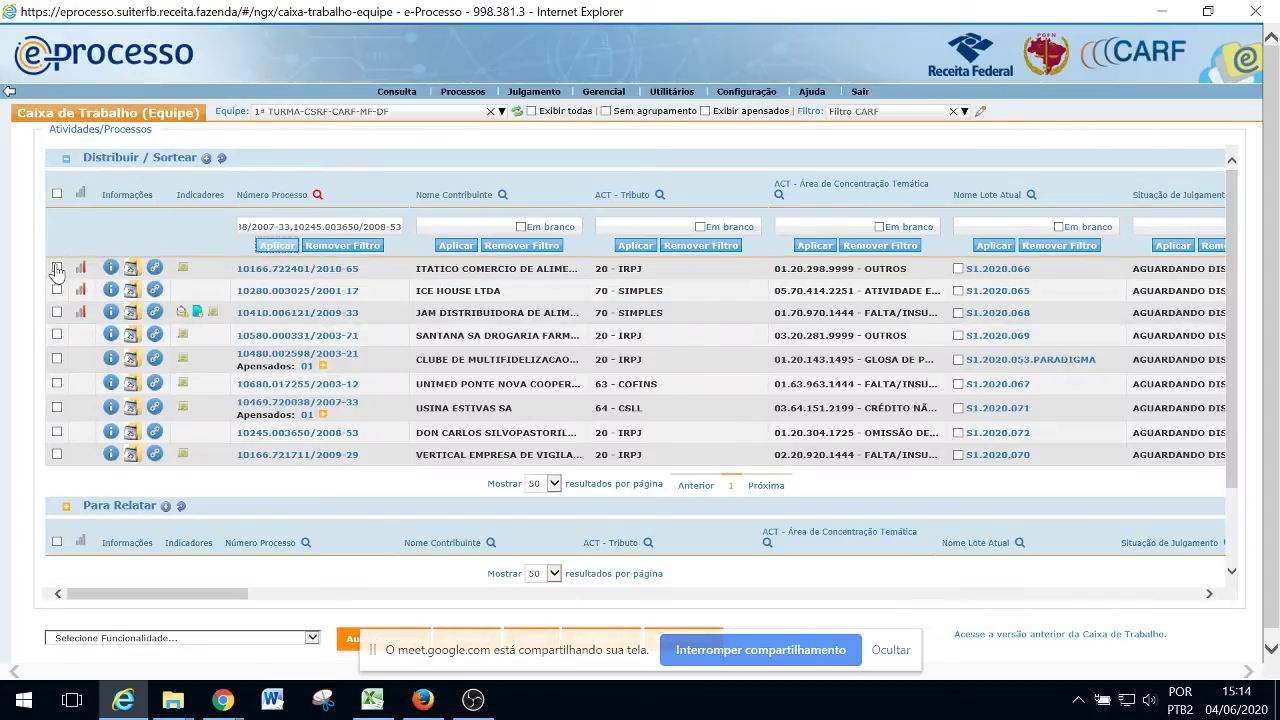
# Select all nine filtered processes
pyautogui.click(56, 193)
pyautogui.click(313, 640)
pyautogui.scroll(3, 313, 647)
# Launch Sorteio for the nine processes with draw type Distribuição / Movimentação
pyautogui.click(120, 512)
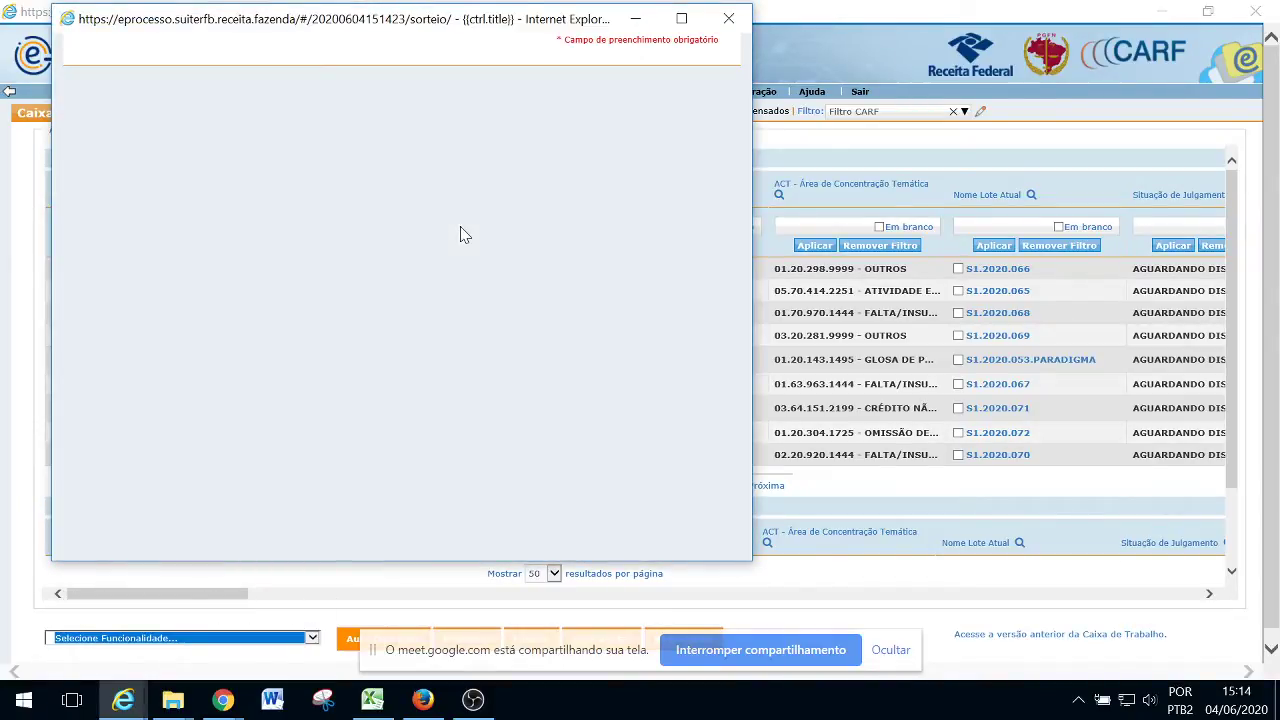
pyautogui.hotkey('alt', 'Tab')
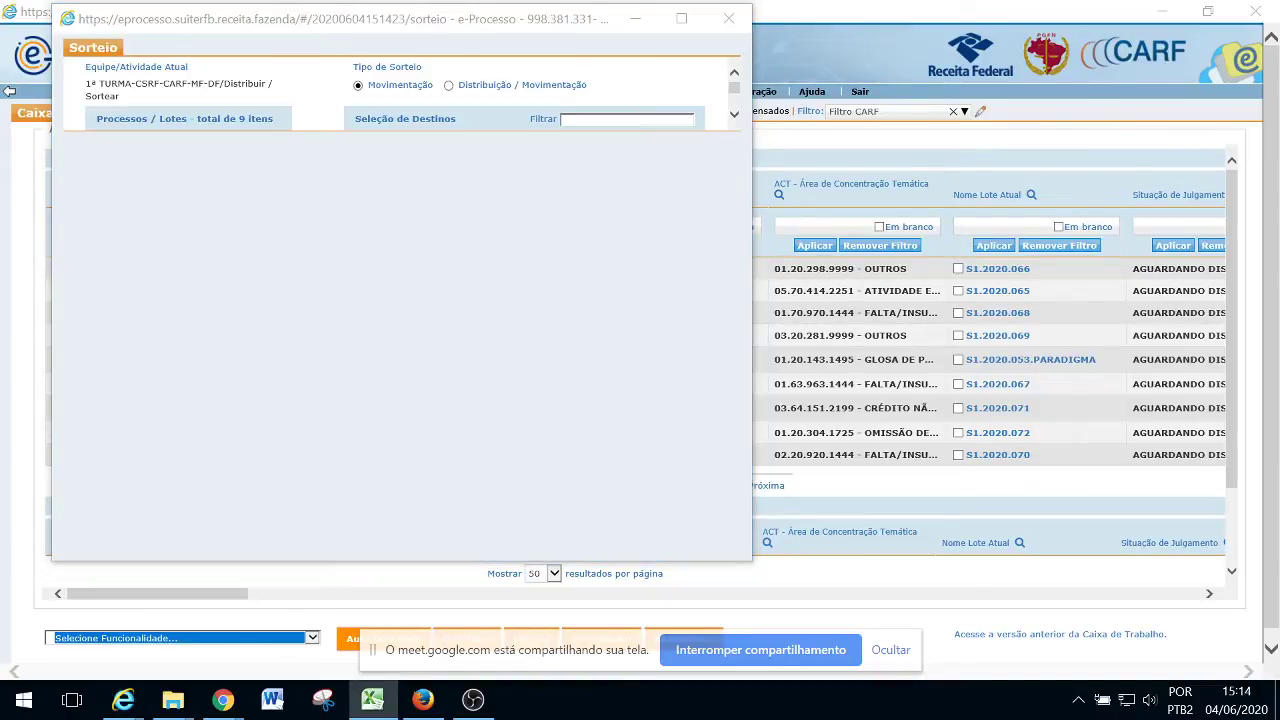
pyautogui.click(455, 172)
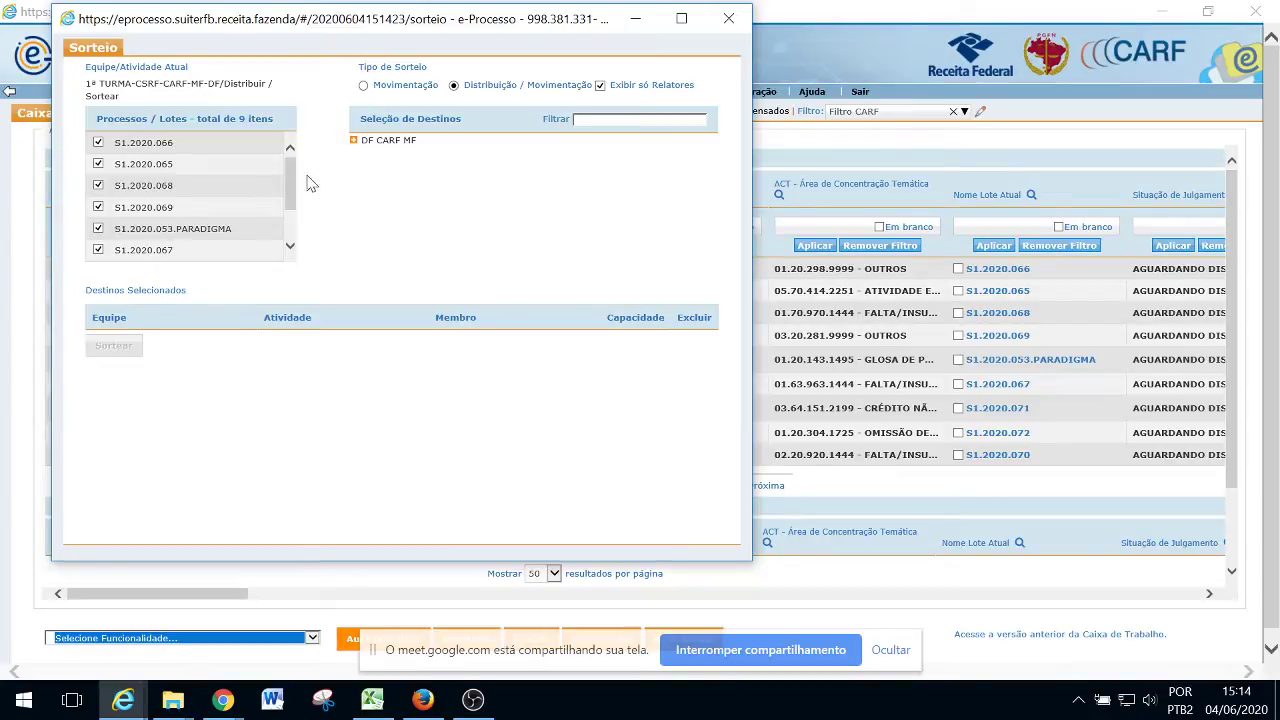
# Expand DF CARF MF > CSRF-CARF-MF-DF > 1ª TURMA > Para Relatar in Seleção de Destinos
pyautogui.click(353, 140)
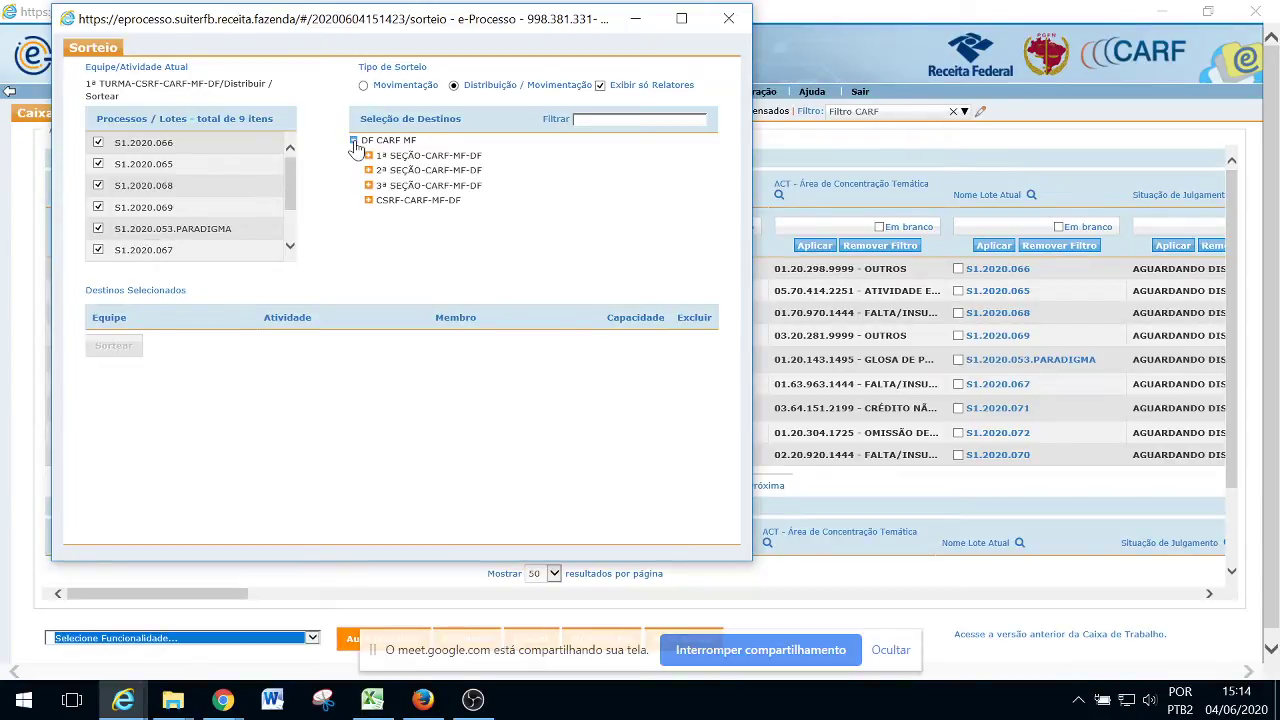
pyautogui.click(368, 200)
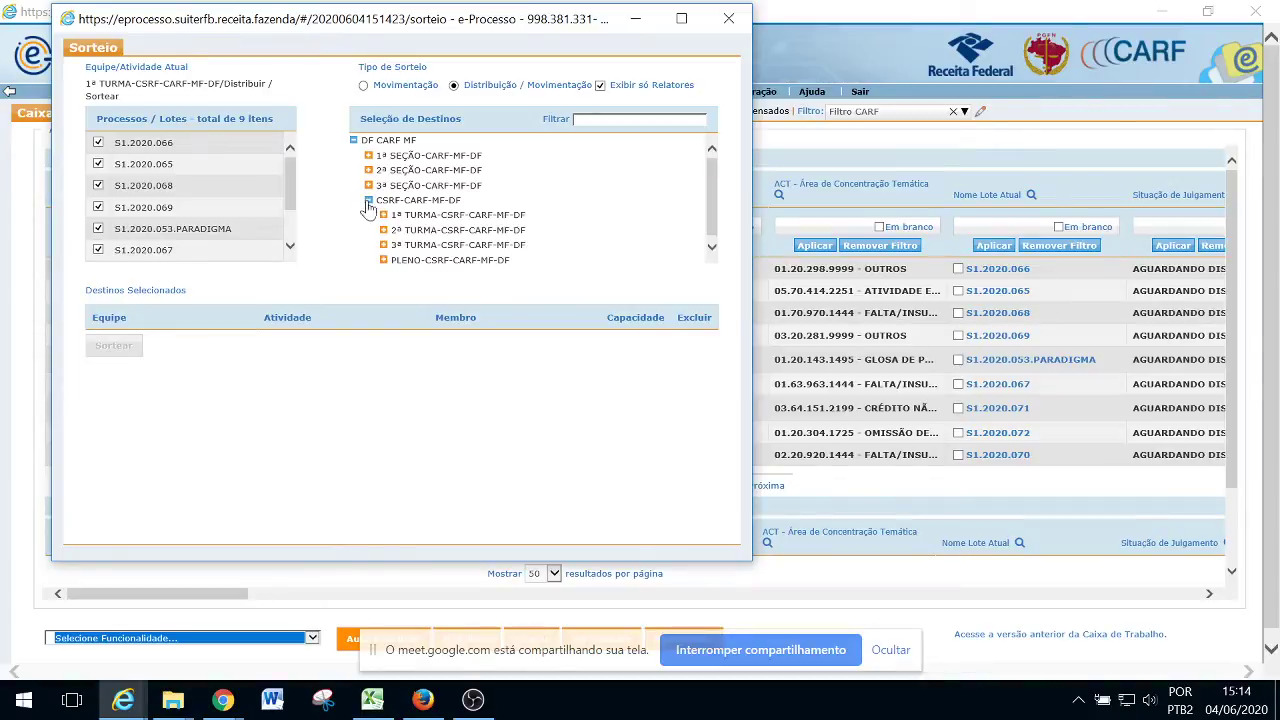
pyautogui.click(383, 215)
pyautogui.click(398, 230)
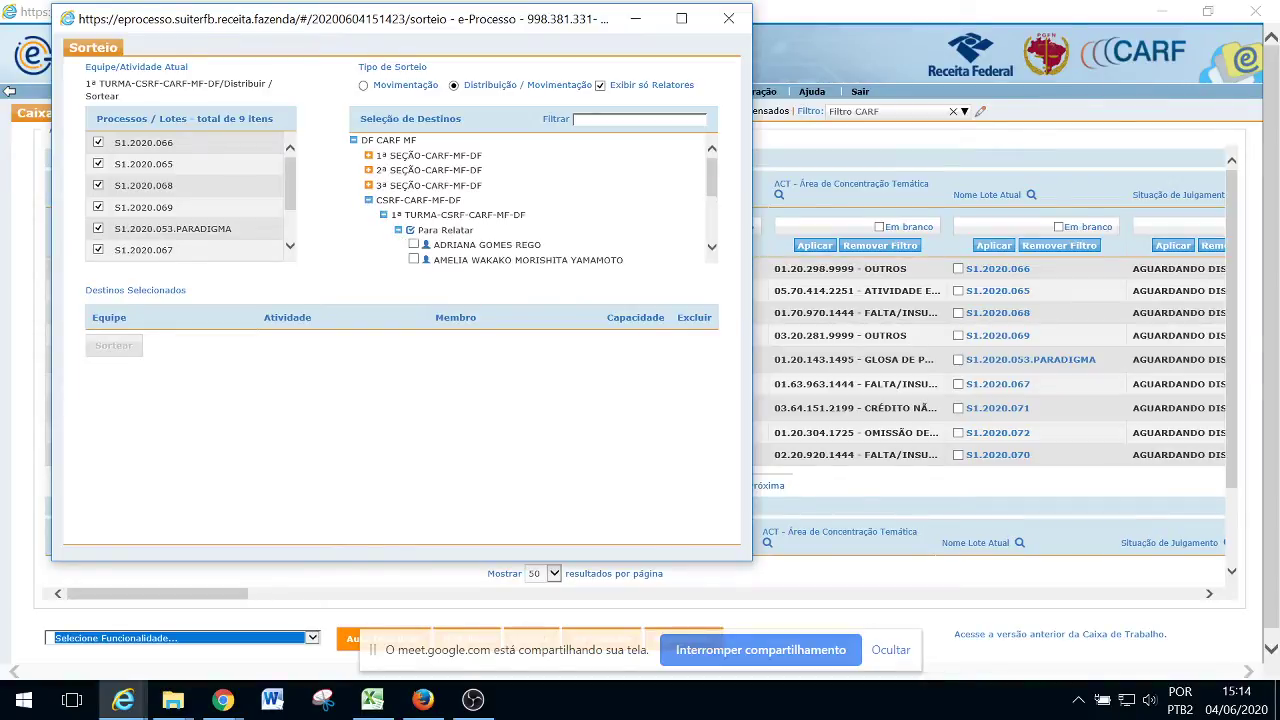
pyautogui.scroll(-2, 534, 200)
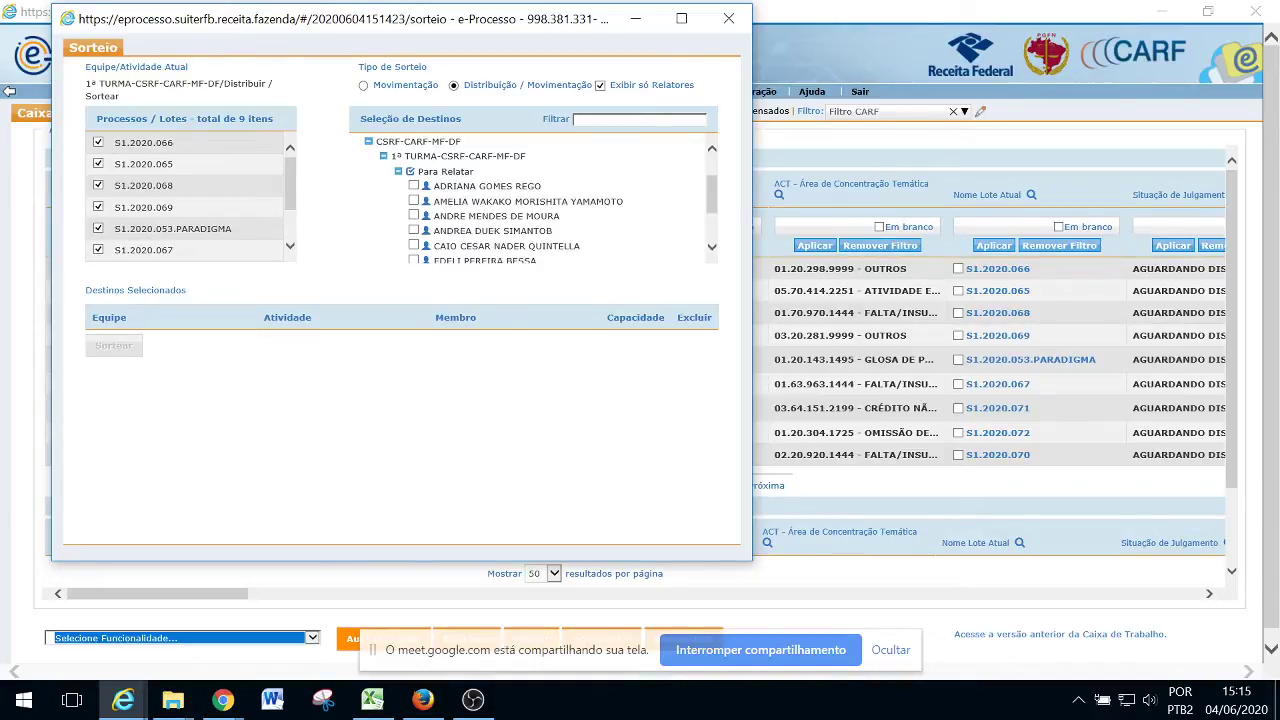
# Tick seven Para Relatar members as draw destinations
pyautogui.click(413, 201)
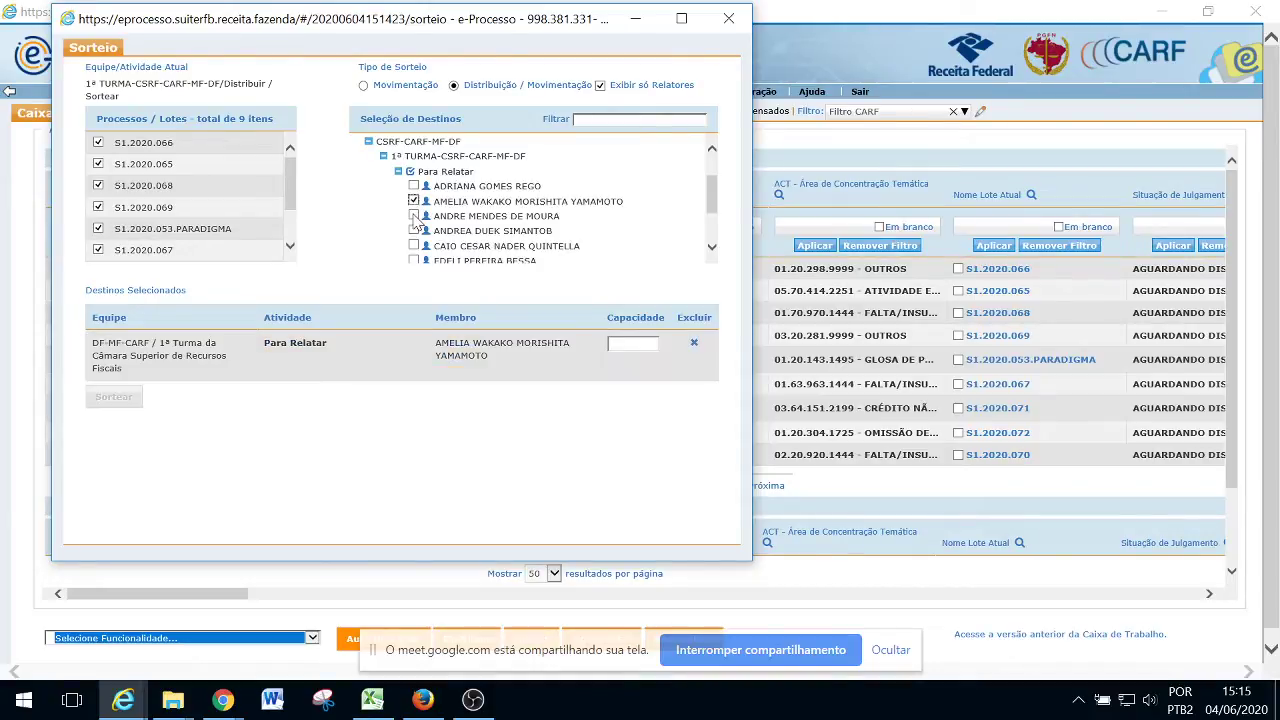
pyautogui.click(414, 216)
pyautogui.click(414, 231)
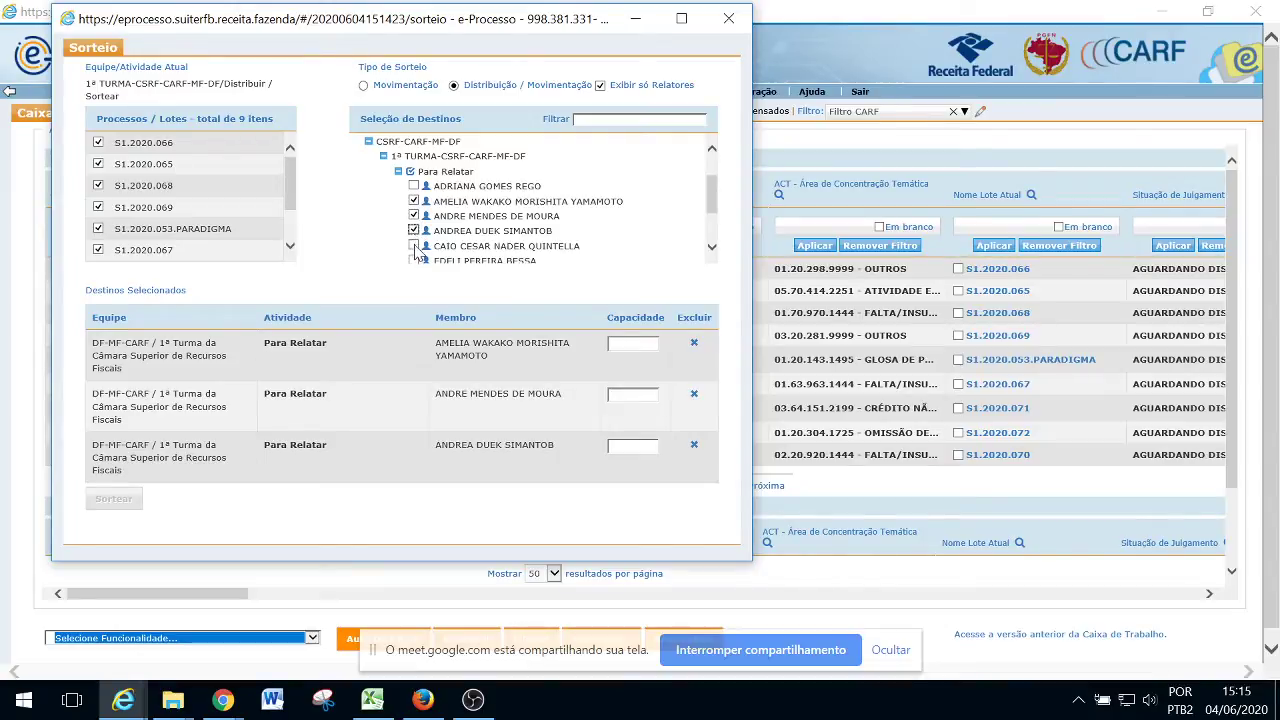
pyautogui.click(413, 246)
pyautogui.scroll(-2, 410, 235)
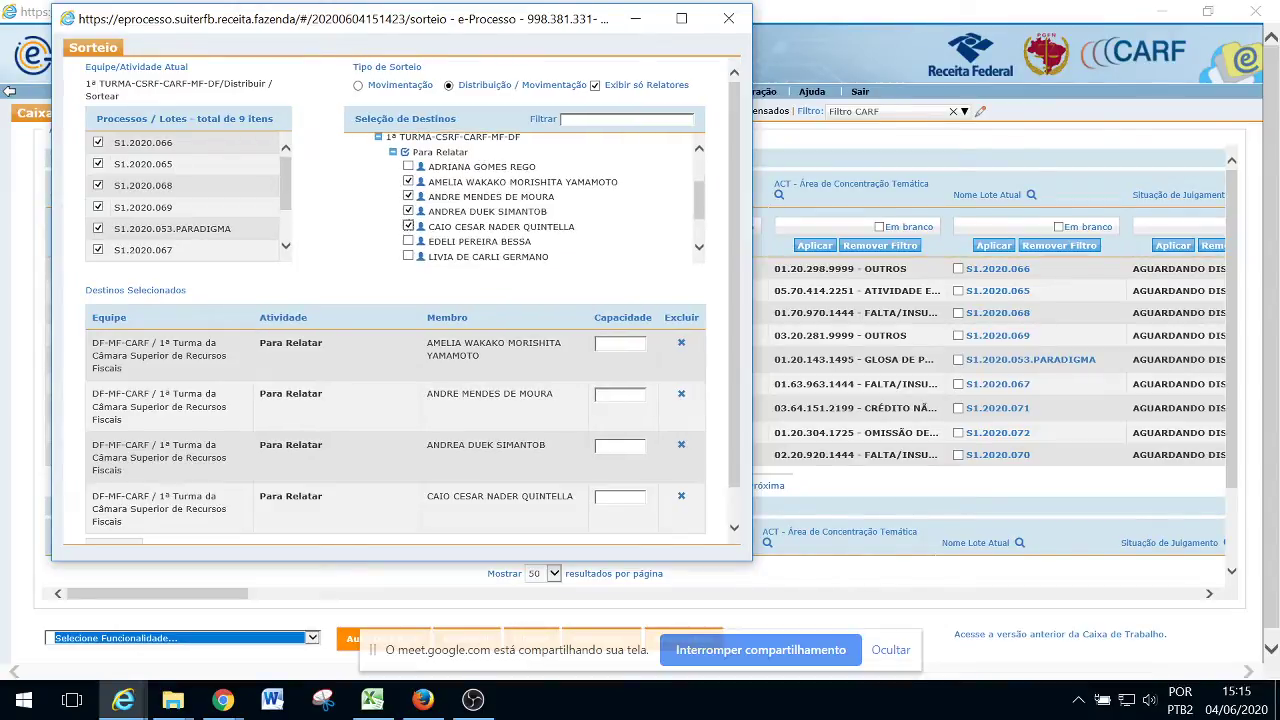
pyautogui.click(409, 223)
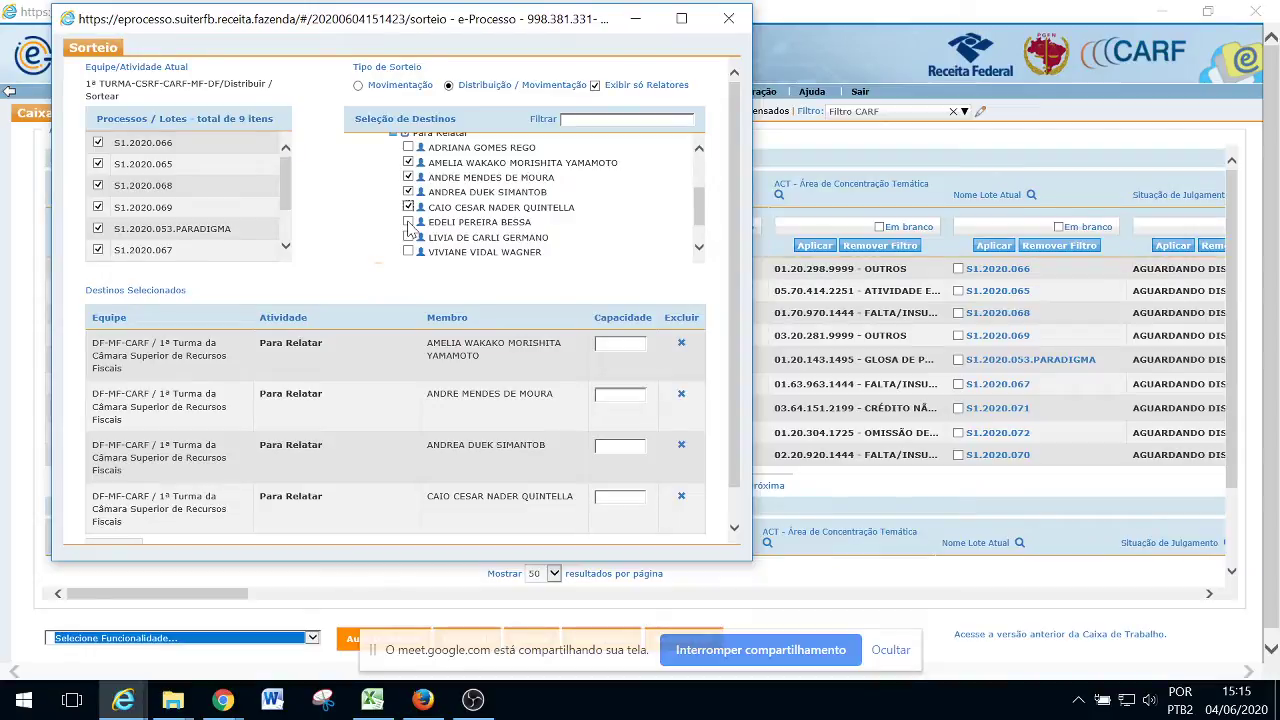
pyautogui.click(408, 238)
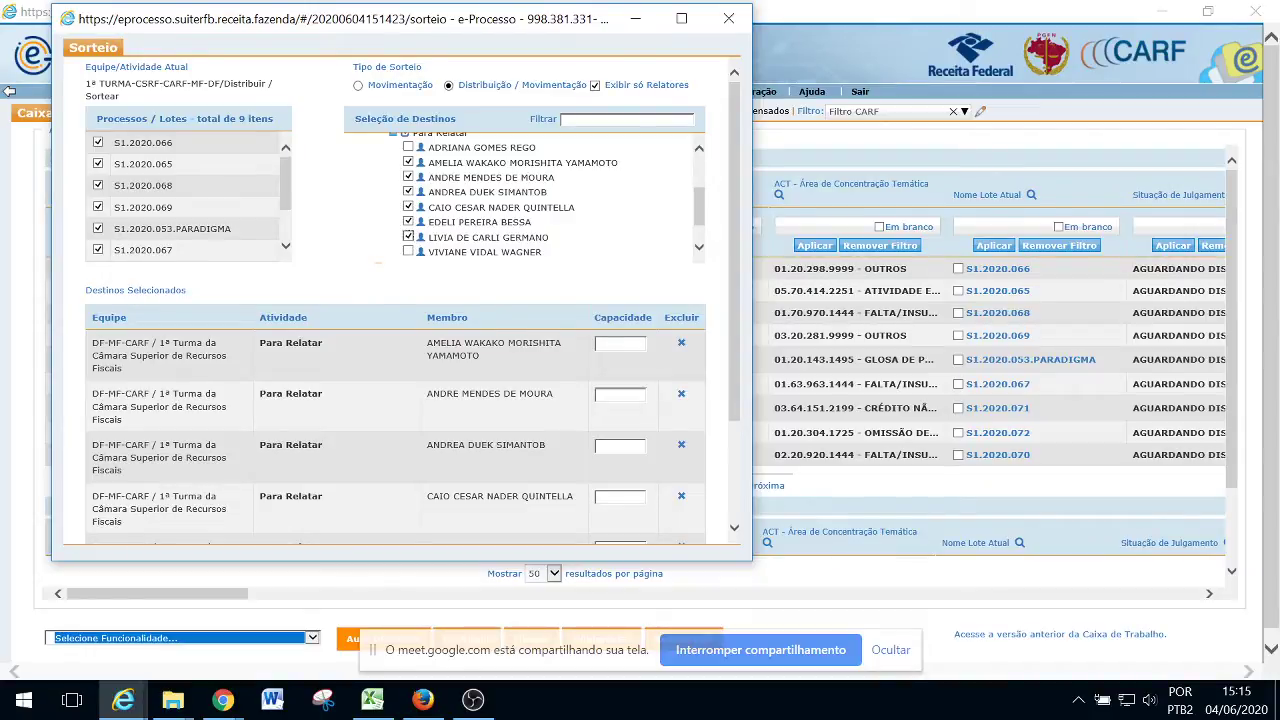
pyautogui.scroll(-1, 410, 238)
pyautogui.click(408, 232)
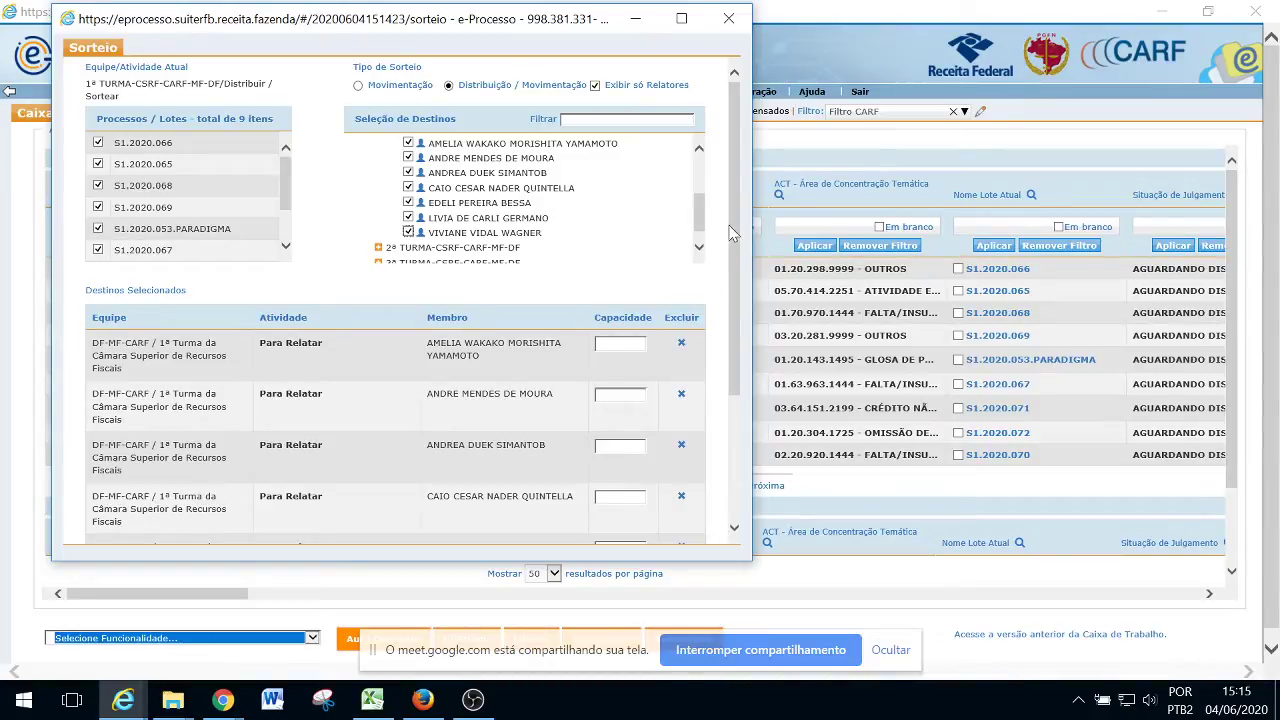
pyautogui.moveTo(740, 232); pyautogui.dragTo(727, 333)
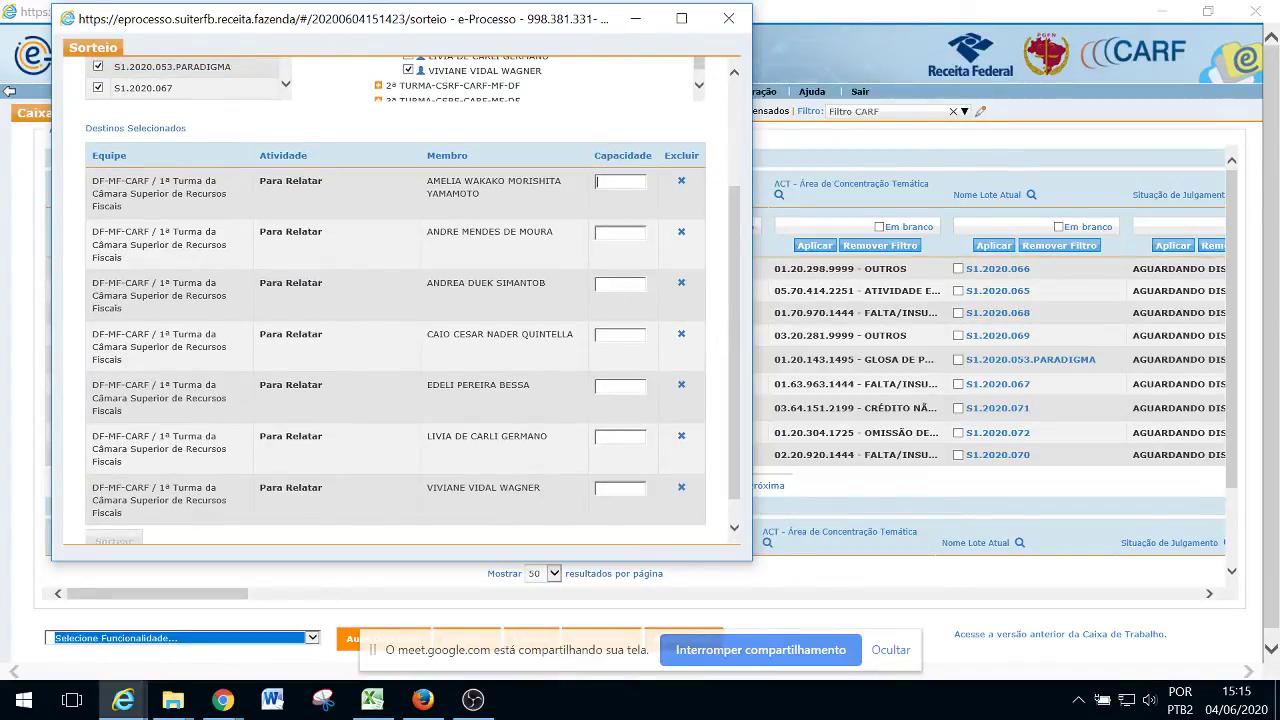
# Set the first four destinations' capacities to 1, 1, 2 and 1
pyautogui.write('1')
pyautogui.write('1')
pyautogui.write('2')
pyautogui.press('Tab')
pyautogui.write('11')
# Run the draw and accept the warning that items exceed the relators' capacity
pyautogui.scroll(-1, 738, 325)
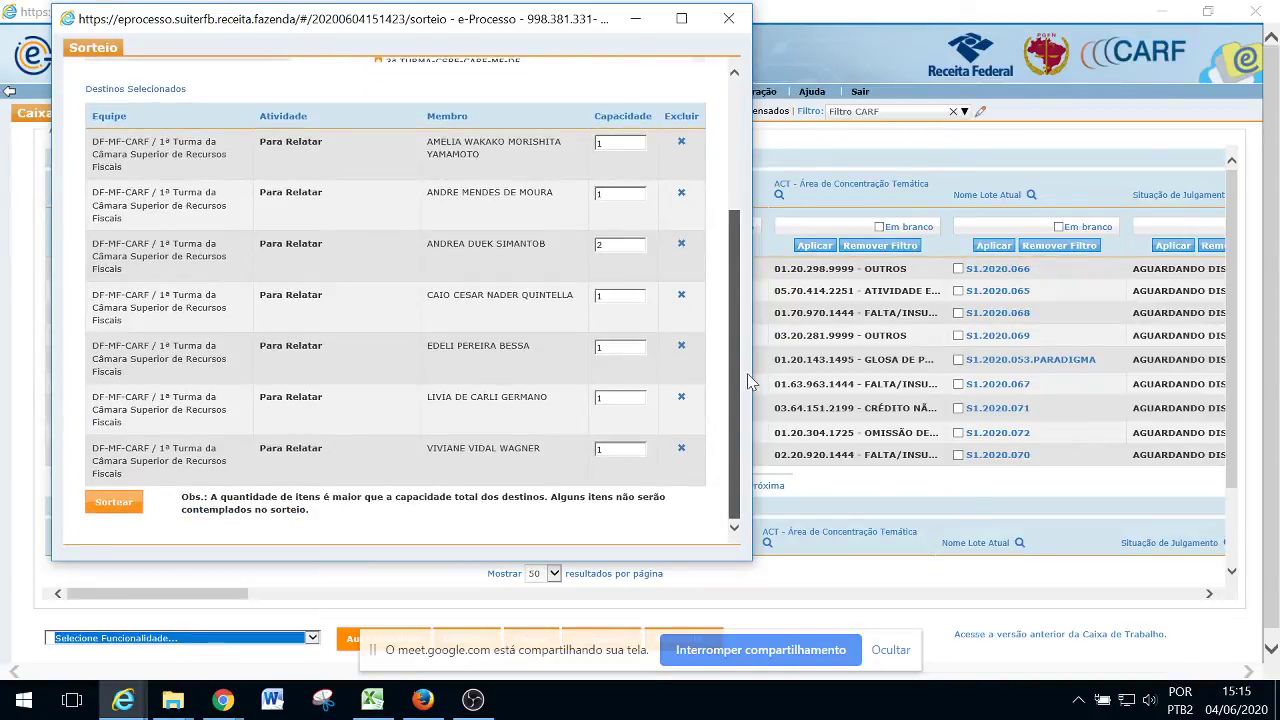
pyautogui.click(114, 504)
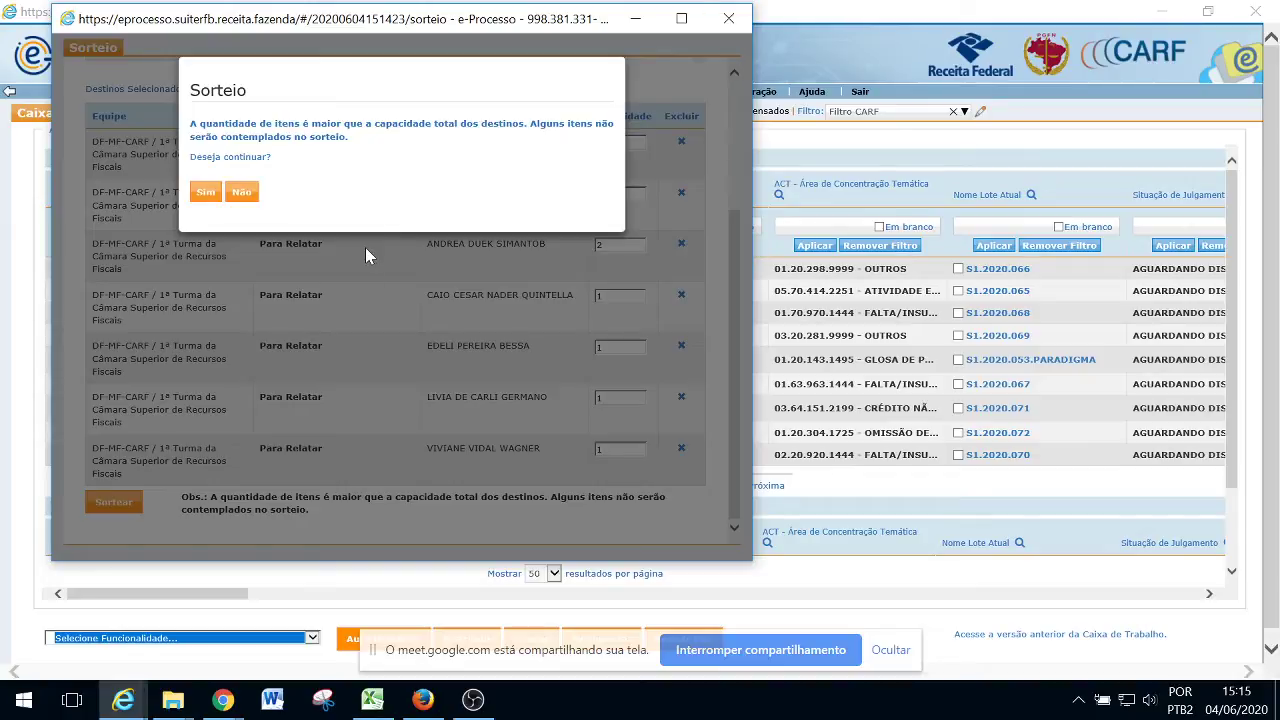
pyautogui.click(205, 191)
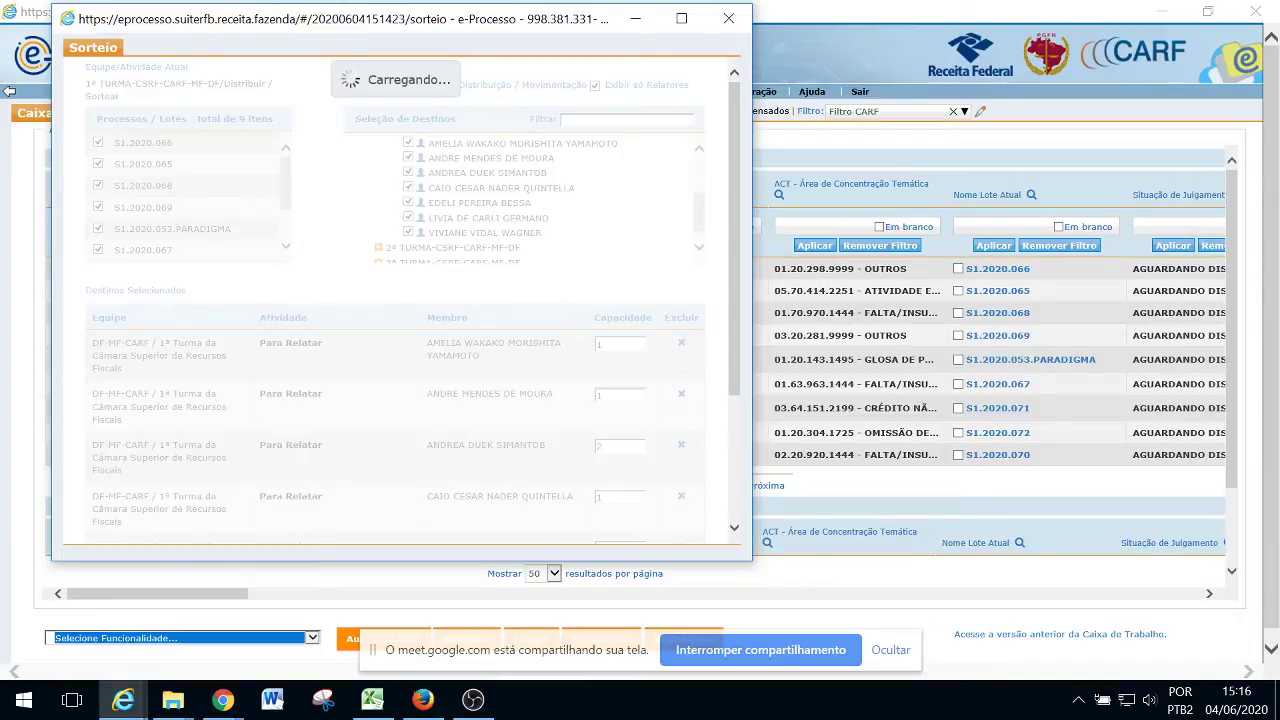
# Review the draw results, highlighting each relator's capacity and drawn lots
pyautogui.hotkey('alt', 'Tab')
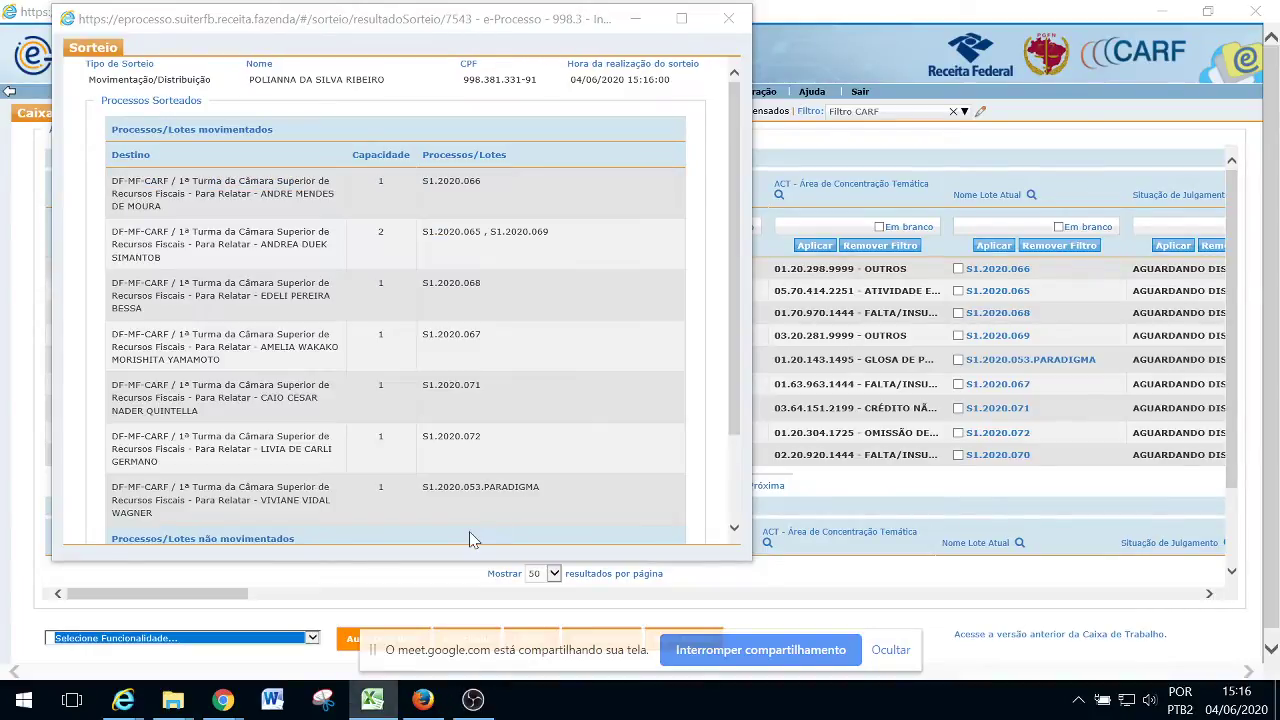
pyautogui.moveTo(735, 162); pyautogui.dragTo(735, 194)
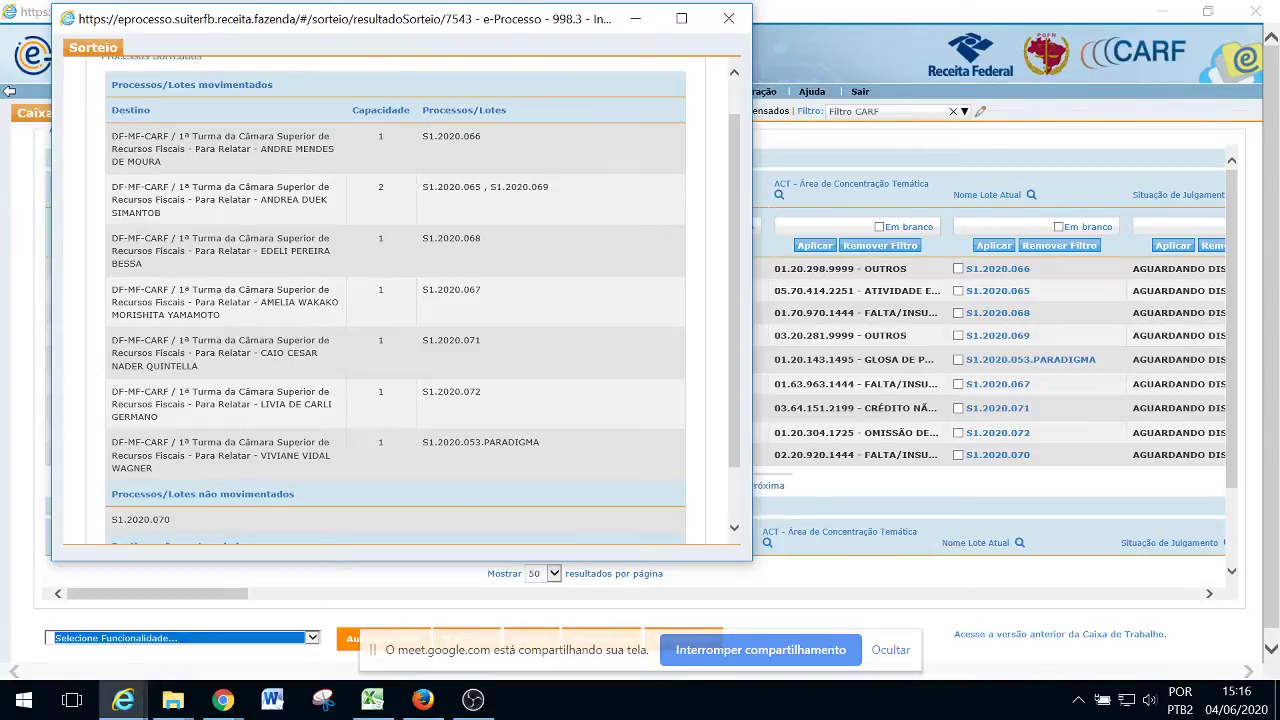
pyautogui.moveTo(176, 136); pyautogui.dragTo(391, 143)
pyautogui.moveTo(481, 136); pyautogui.dragTo(494, 149)
pyautogui.doubleClick(380, 187)
pyautogui.moveTo(422, 187); pyautogui.dragTo(552, 188)
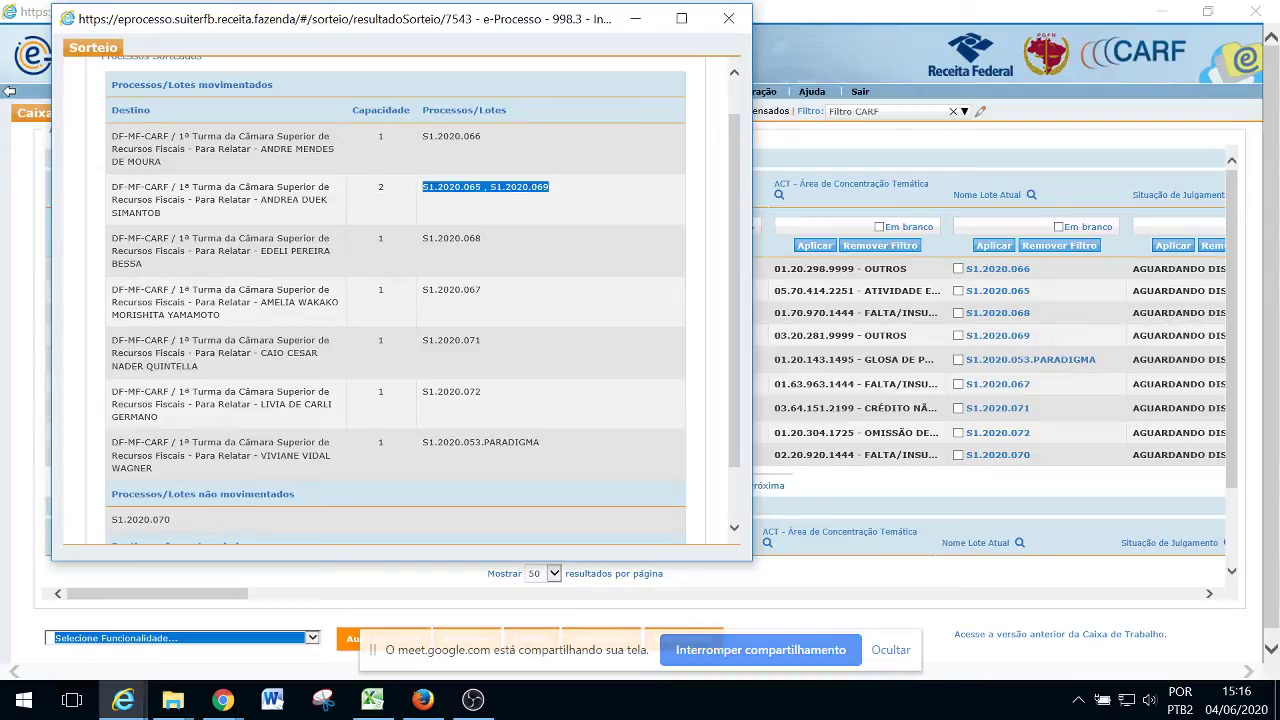
pyautogui.click(557, 194)
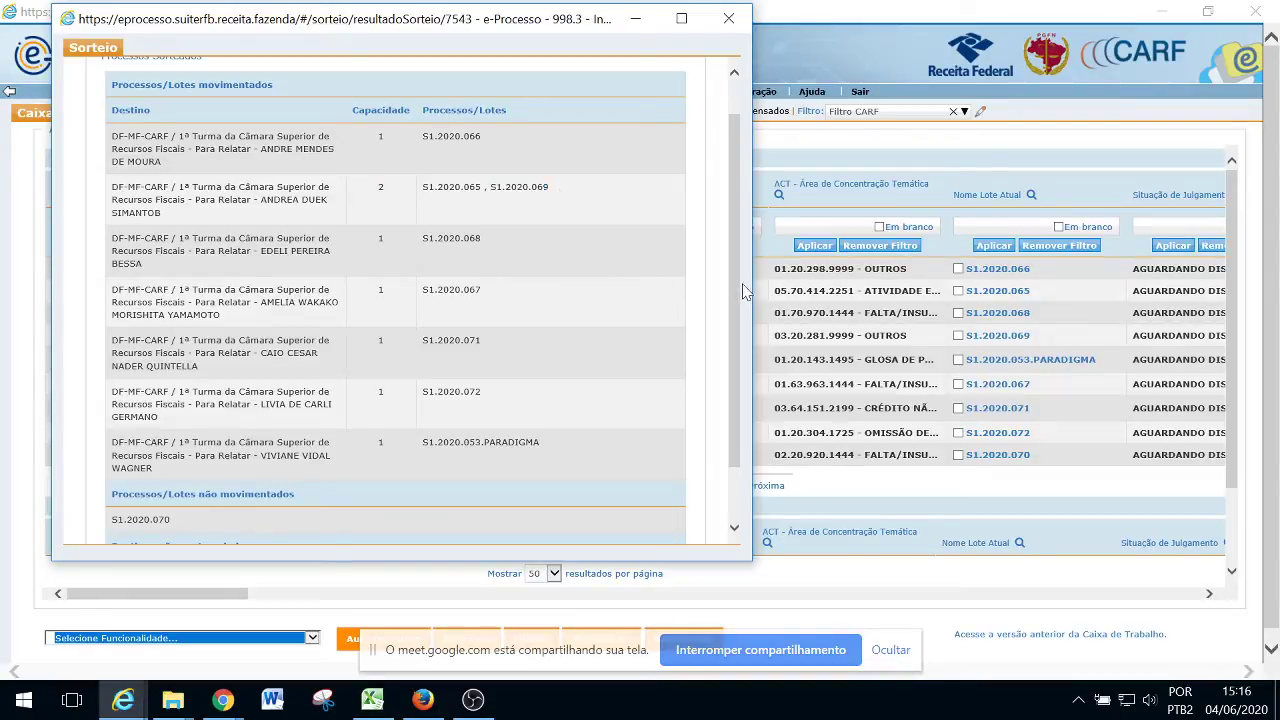
# Close the draw results and dismiss the notice about processes not shown
pyautogui.scroll(-2, 743, 290)
pyautogui.click(118, 502)
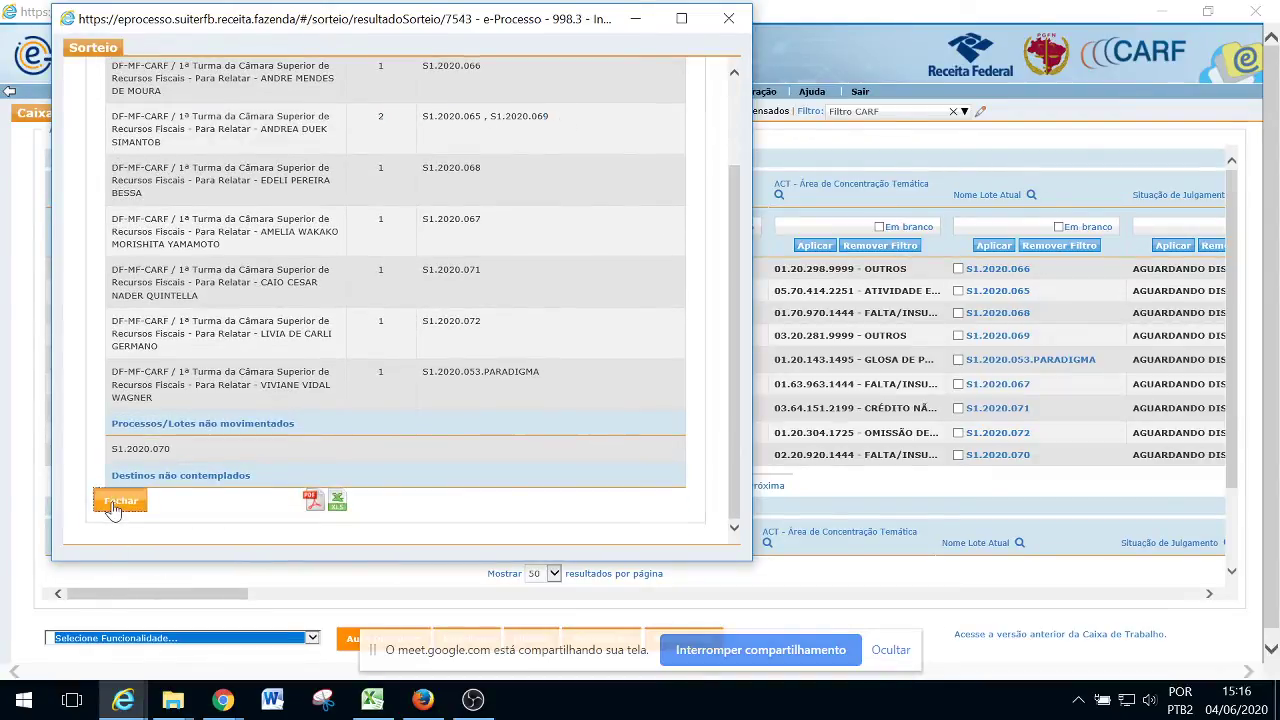
pyautogui.click(792, 490)
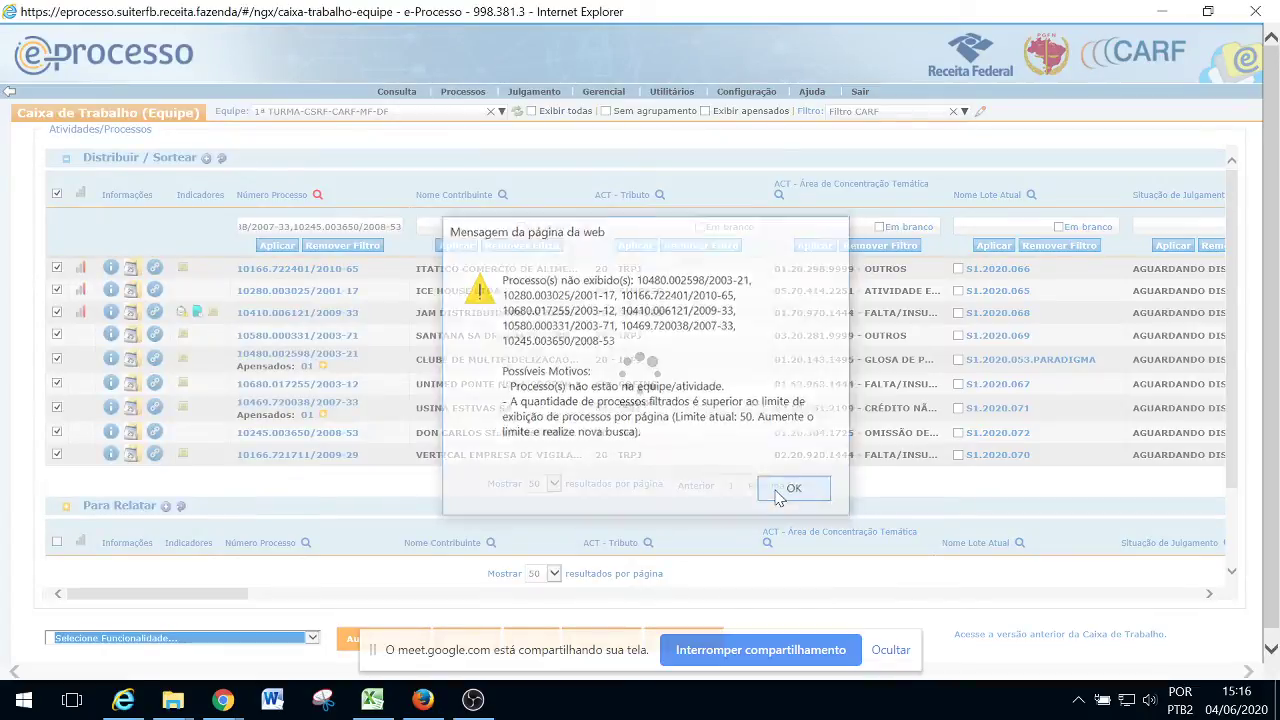
# Switch to team 1ª TE-1ªSEÇÃO-1001-CARF-MF-DF and filter by the pasted process numbers
pyautogui.click(324, 117)
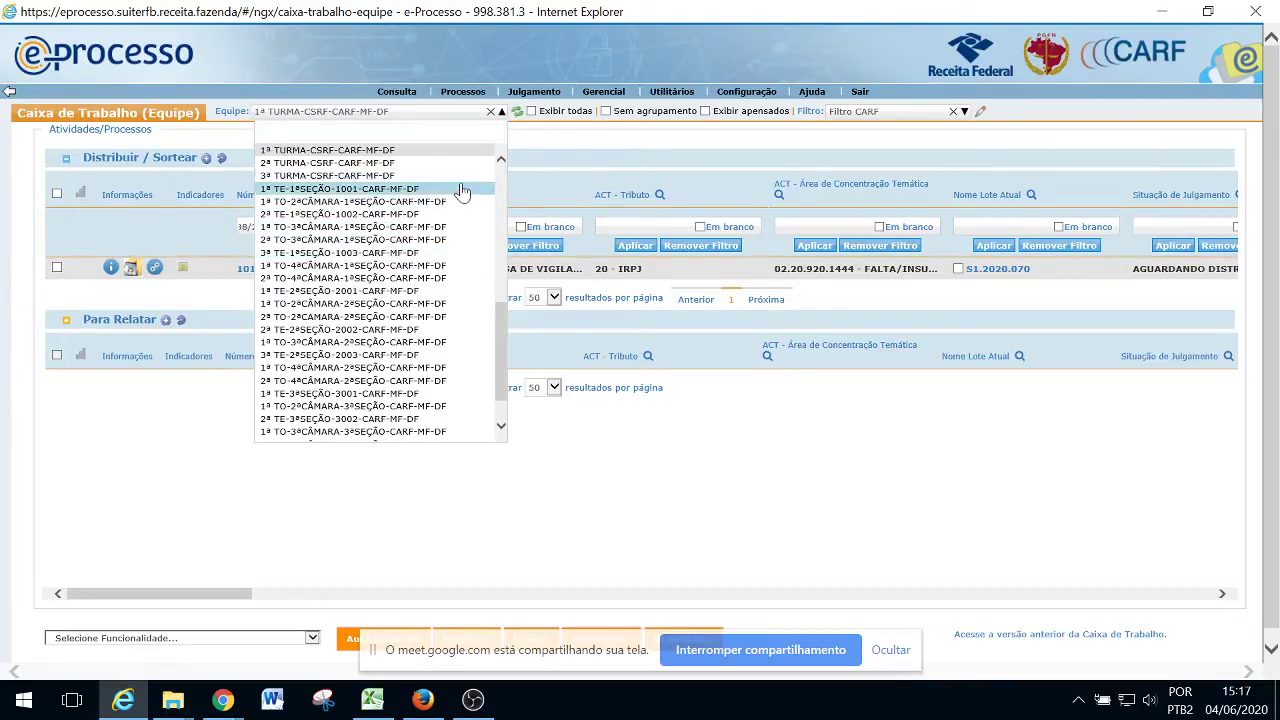
pyautogui.click(403, 190)
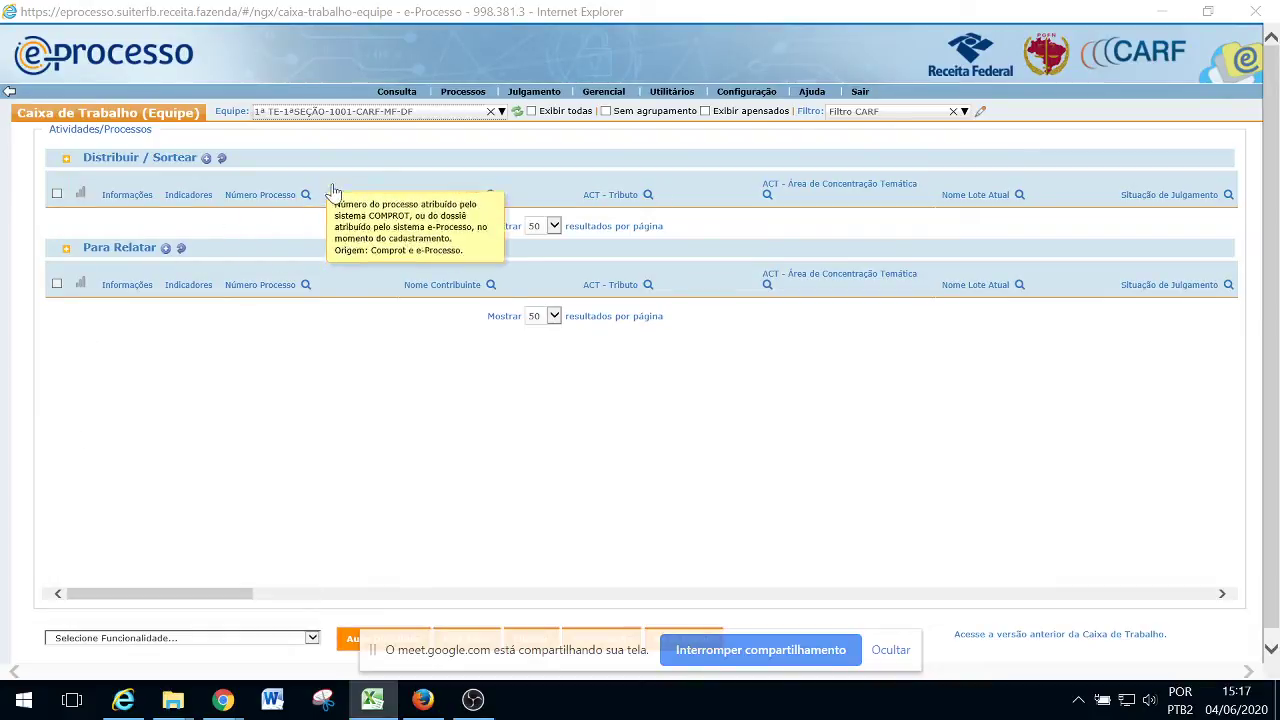
pyautogui.click(306, 195)
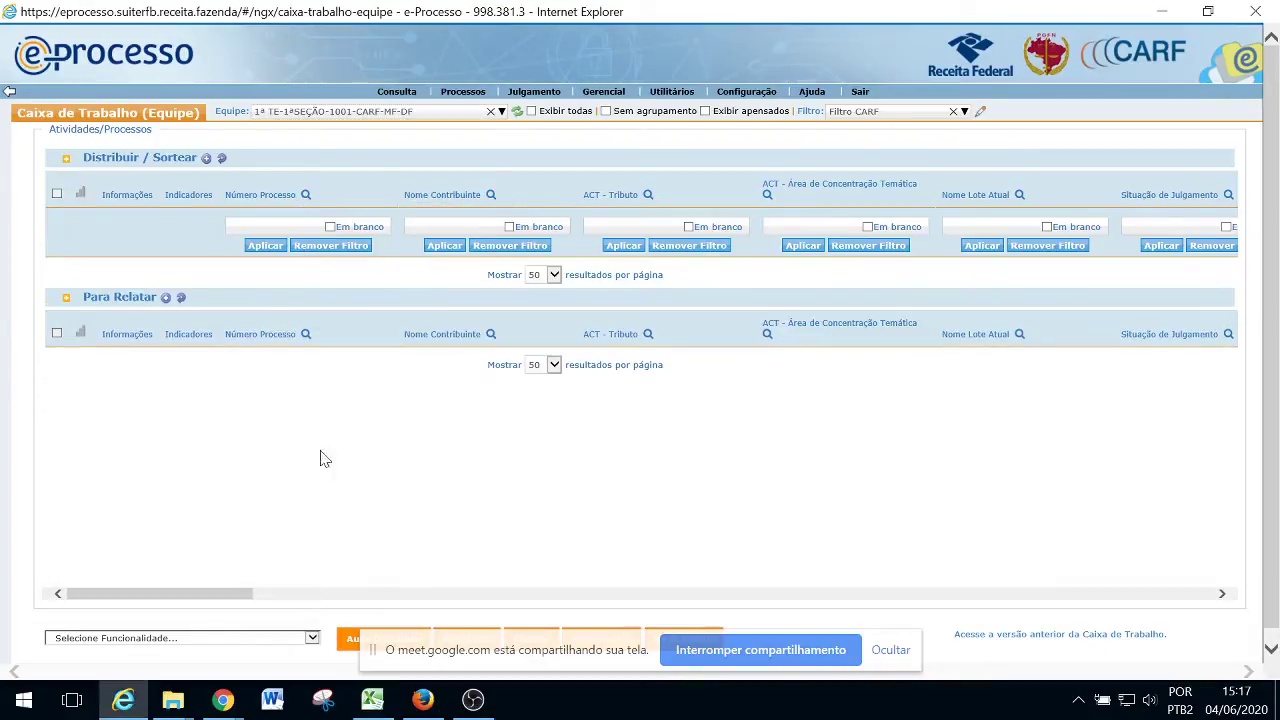
pyautogui.click(232, 224)
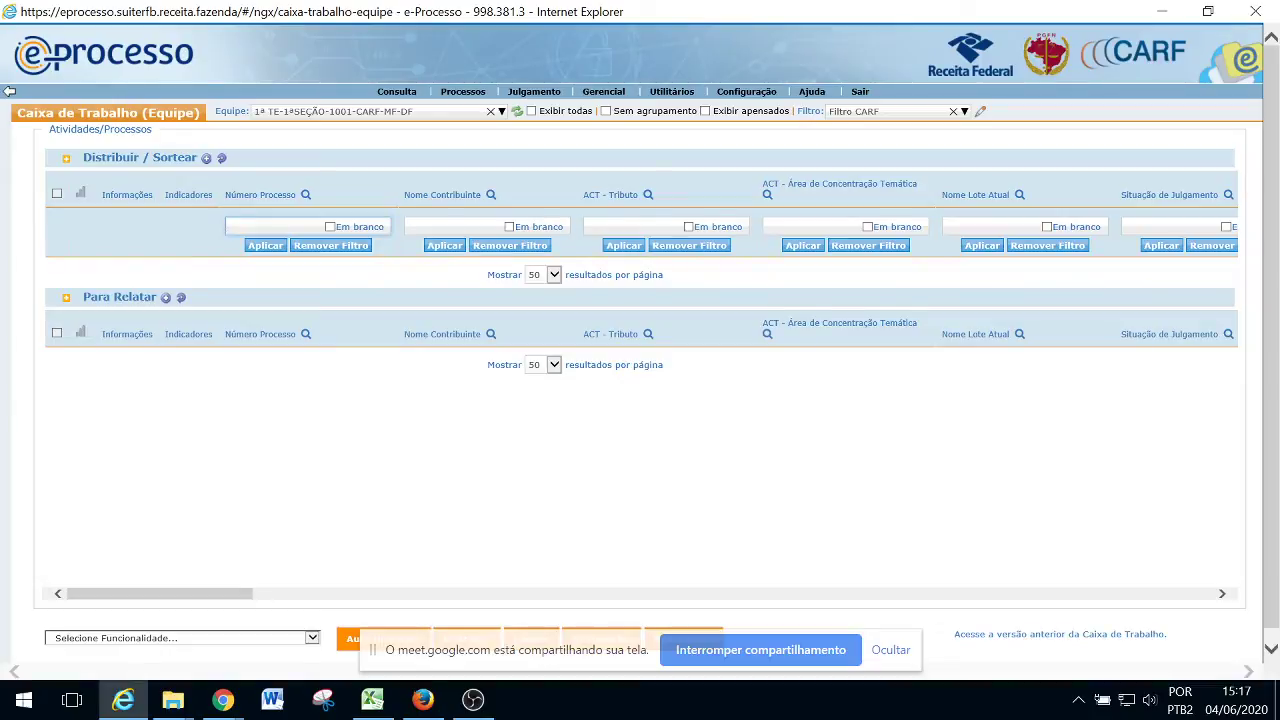
pyautogui.hotkey('ctrl', 'v')
pyautogui.click(262, 246)
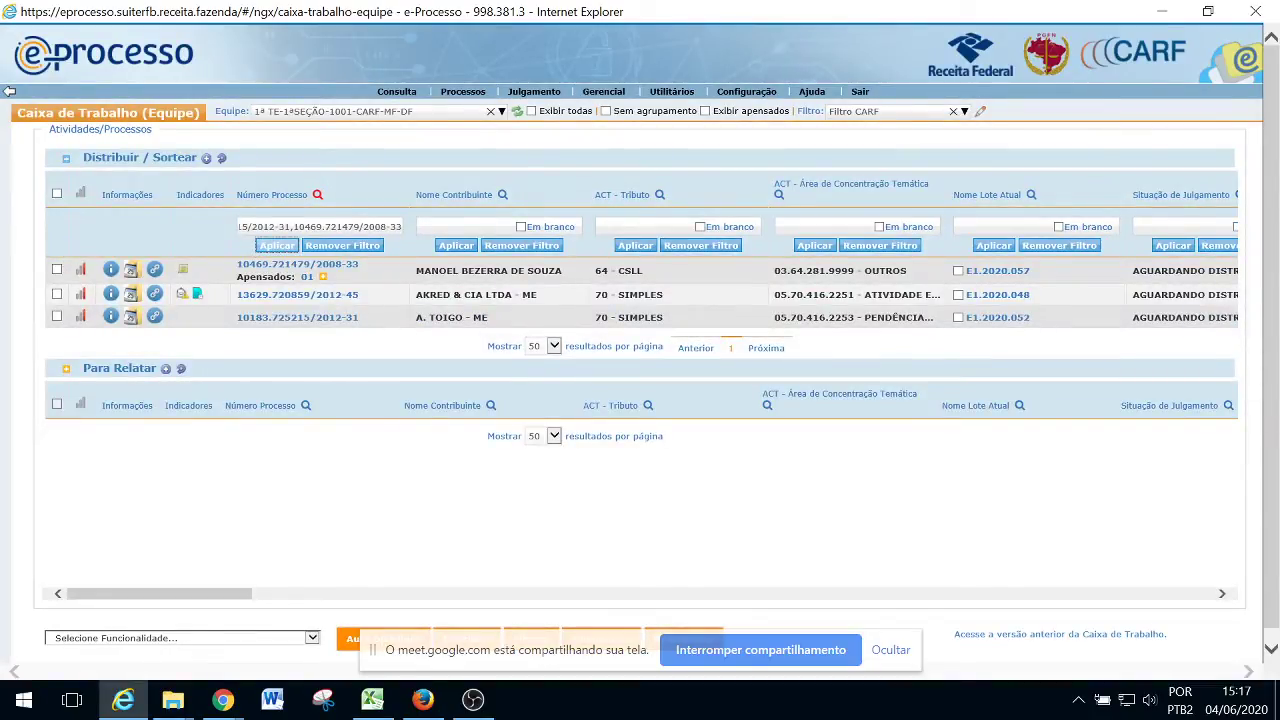
# Select all three filtered processes
pyautogui.hotkey('alt', 'Tab')
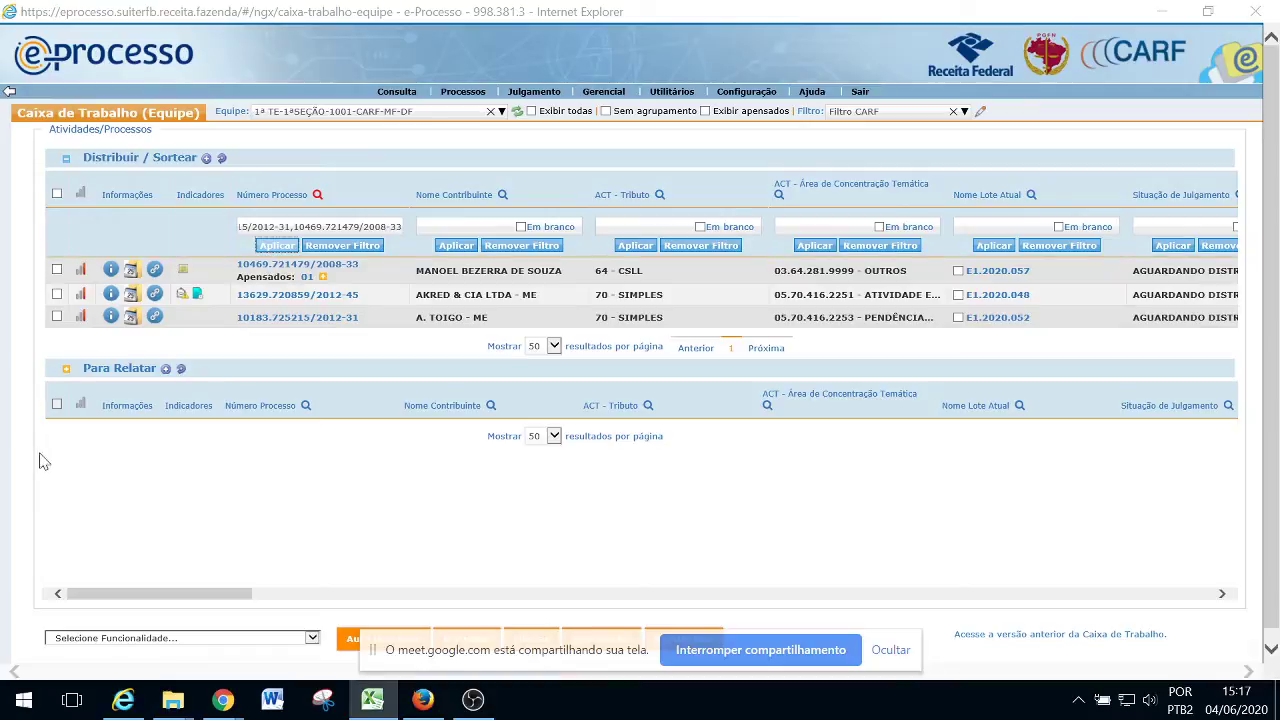
pyautogui.click(58, 197)
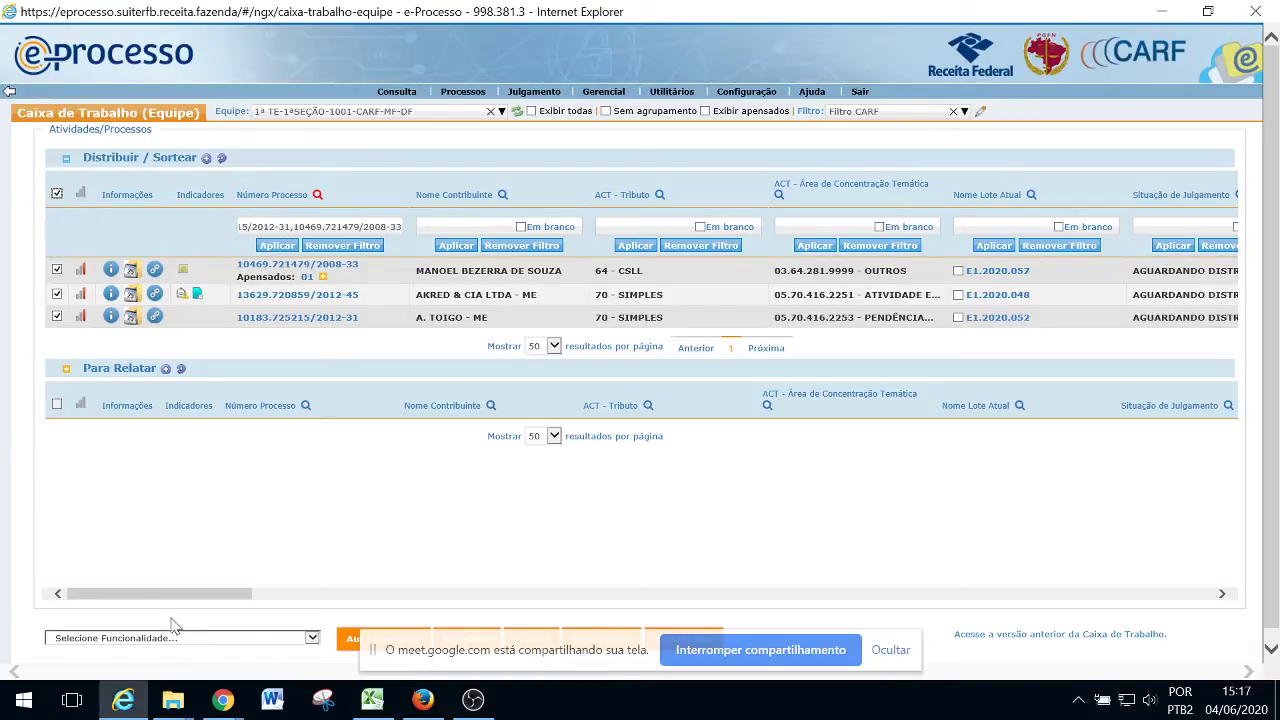
pyautogui.click(180, 638)
# Start Sortear for the three lots with draw type Distribuição / Movimentação
pyautogui.click(72, 667)
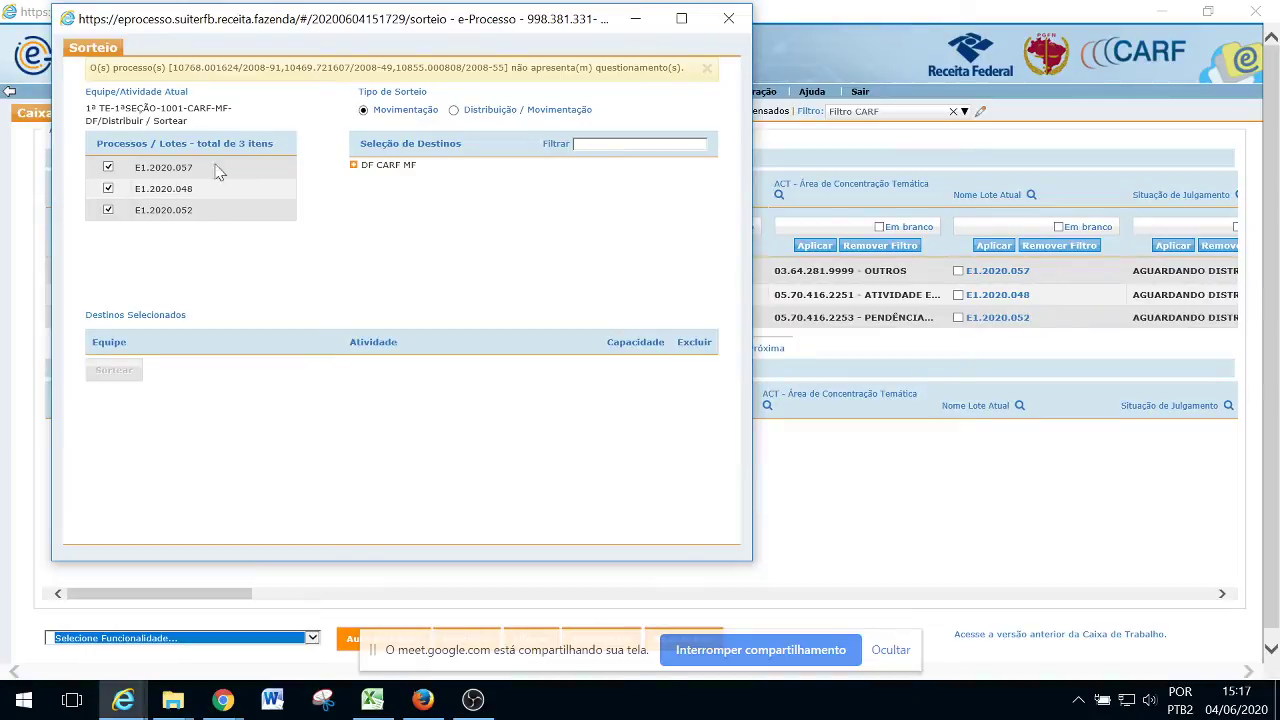
pyautogui.click(454, 110)
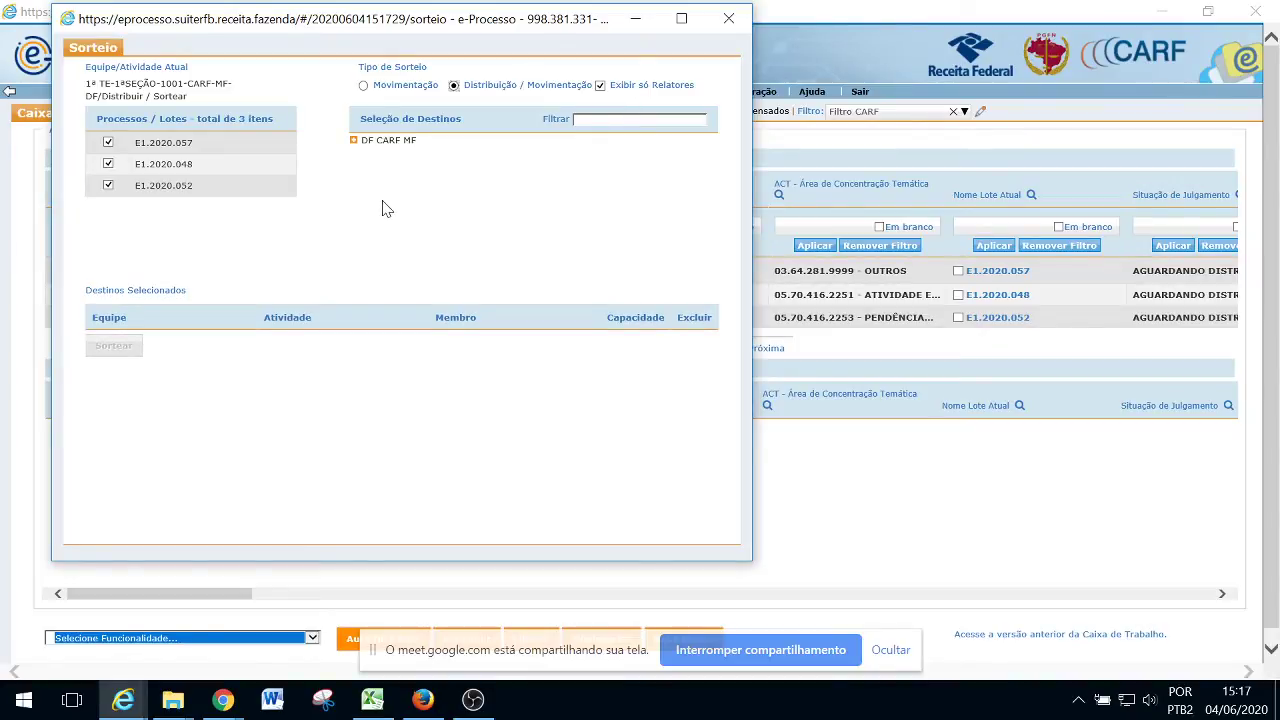
# Expand DF CARF MF > 1ª SEÇÃO > 1ª TE-1ªSEÇÃO-1001 > Para Relatar and tick three members
pyautogui.click(353, 140)
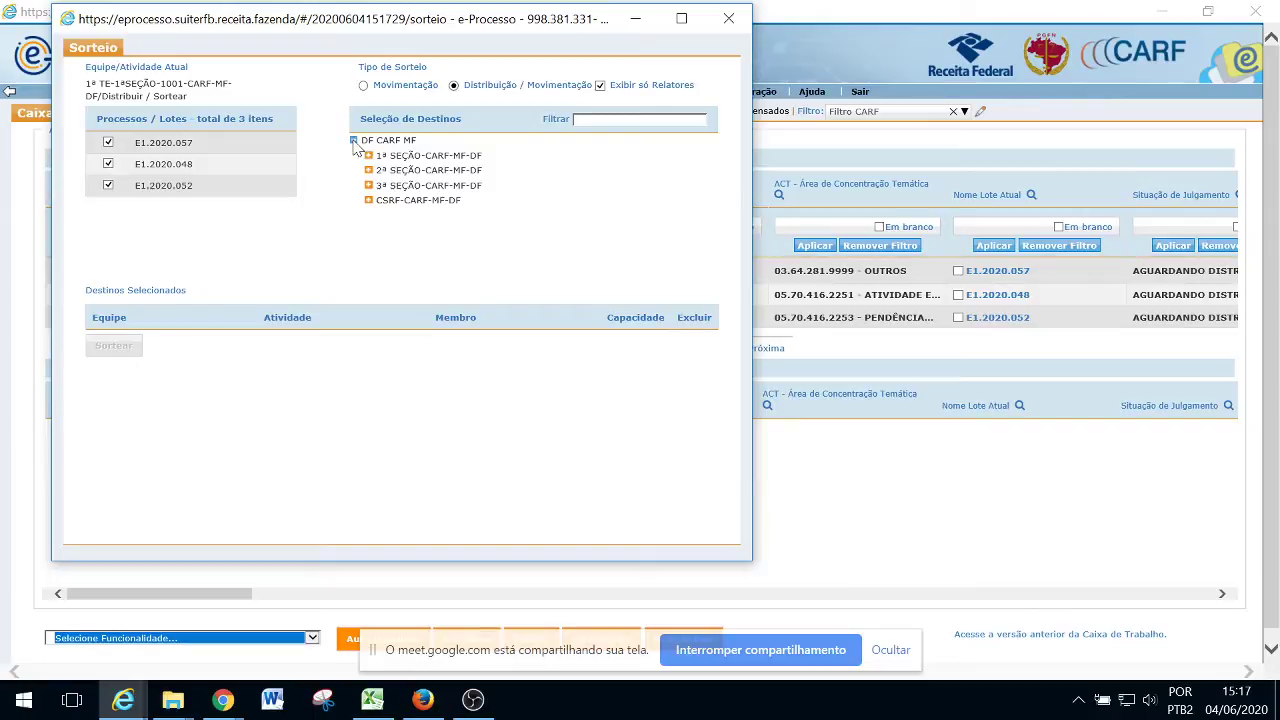
pyautogui.click(369, 156)
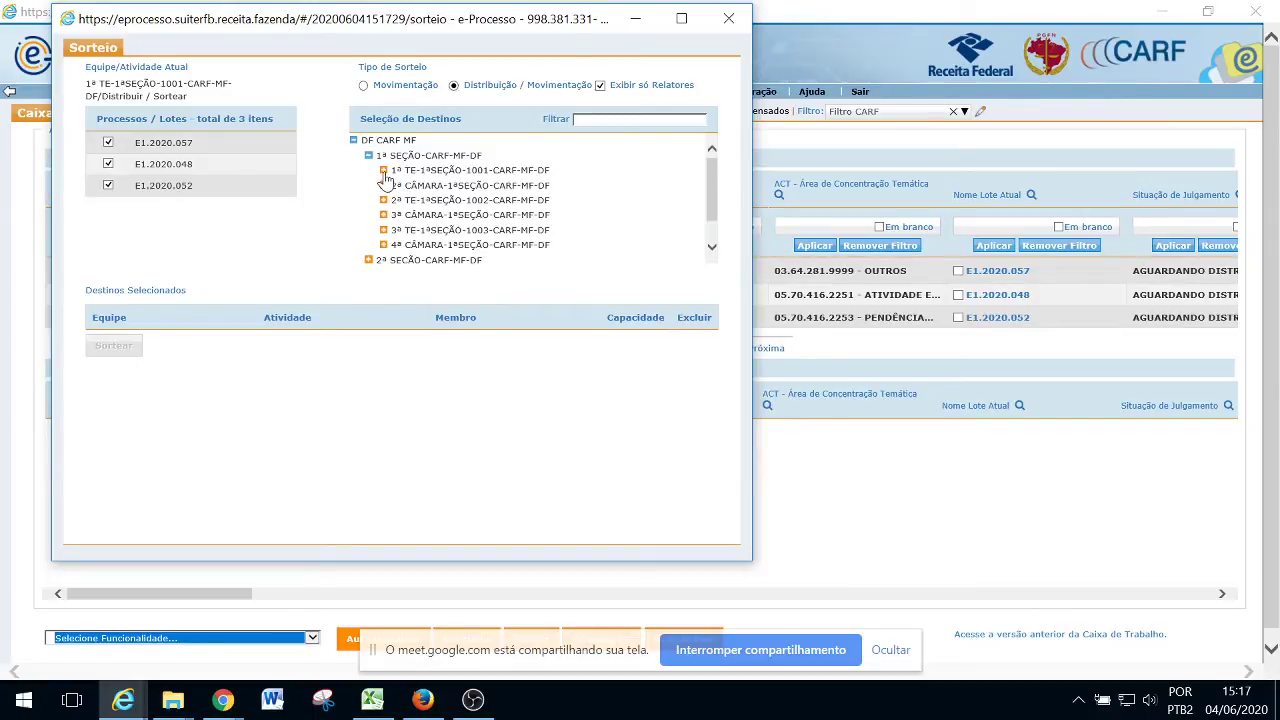
pyautogui.click(383, 170)
pyautogui.click(398, 186)
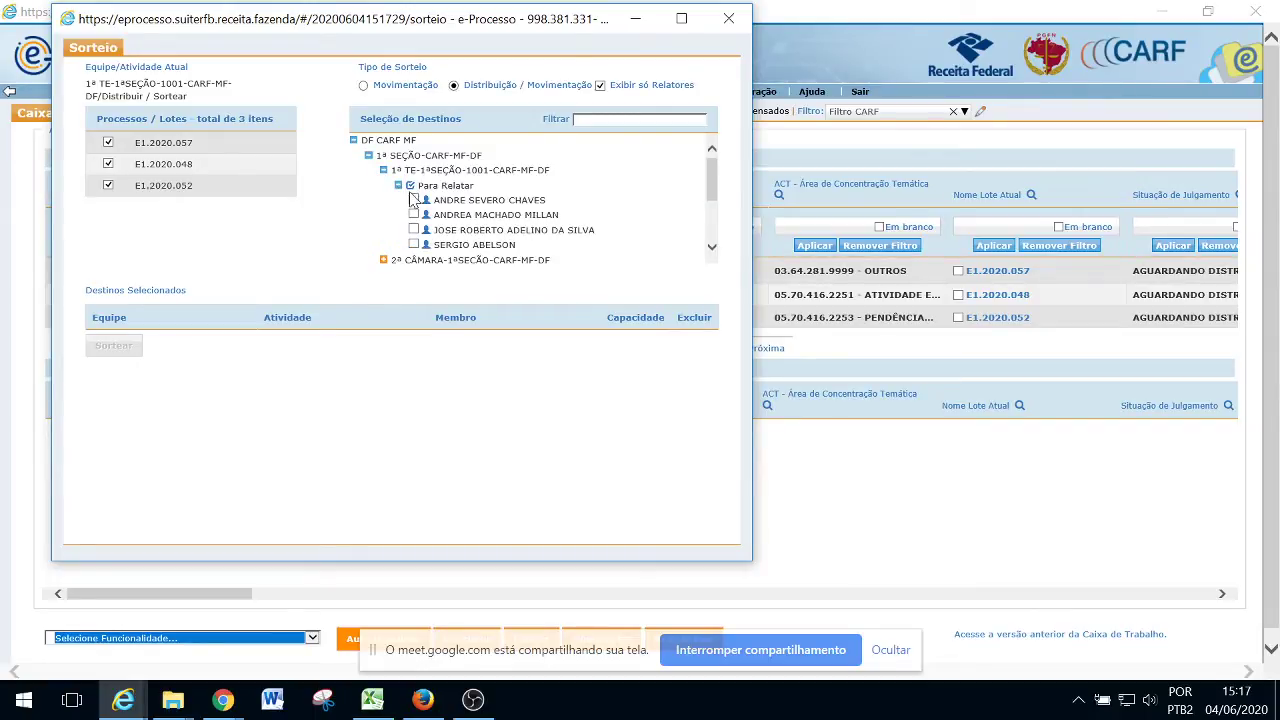
pyautogui.click(414, 200)
pyautogui.click(413, 215)
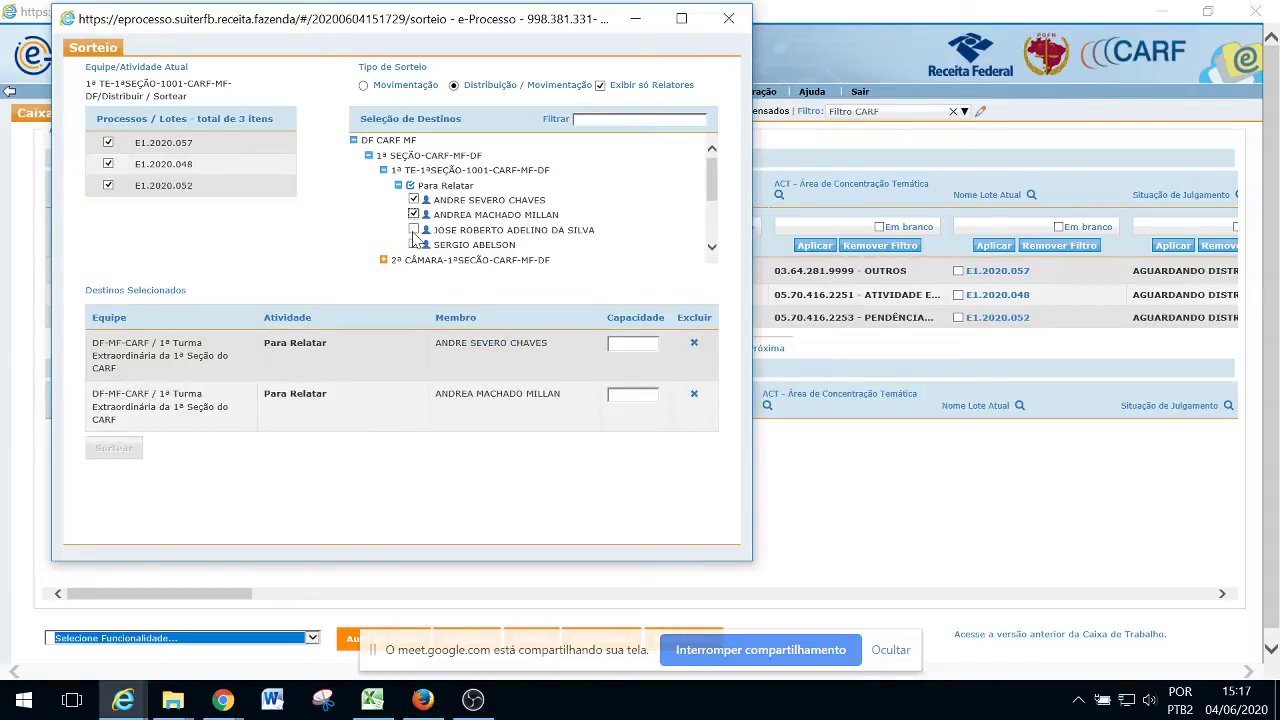
pyautogui.click(413, 230)
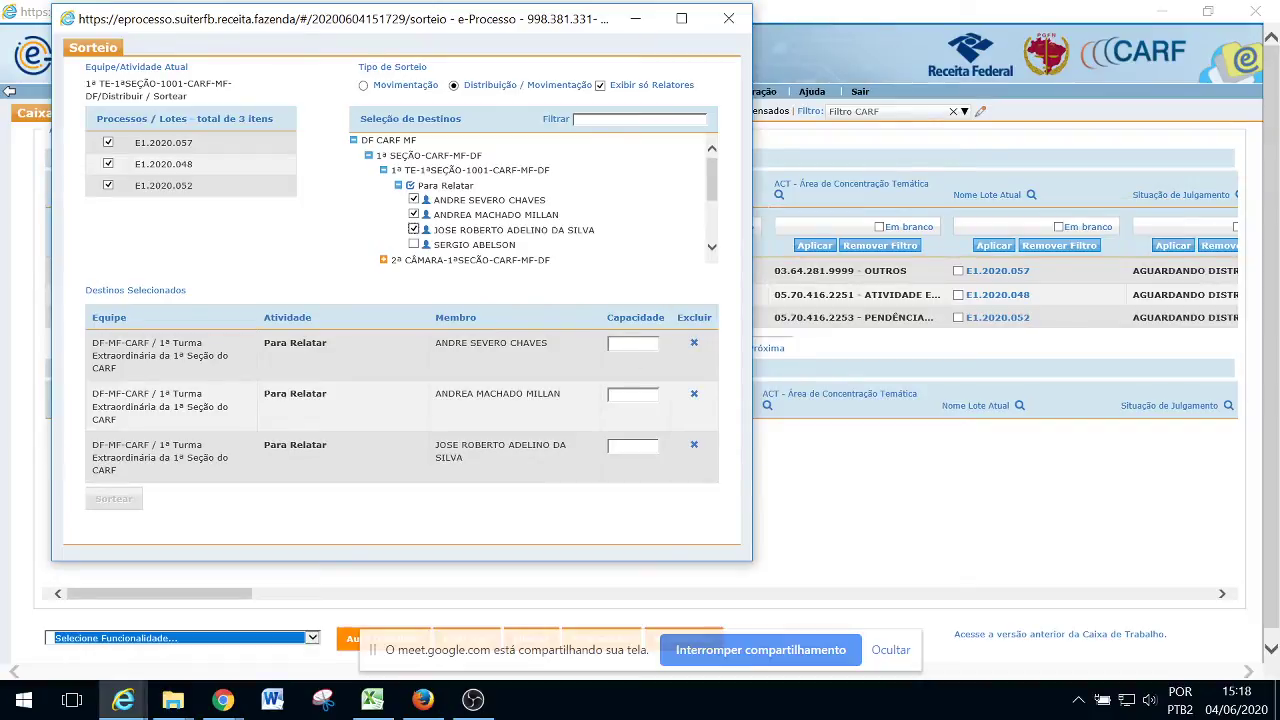
# Give each of the three relators capacity 1 and run the draw
pyautogui.click(632, 344)
pyautogui.write('1')
pyautogui.click(634, 394)
pyautogui.write('1')
pyautogui.click(622, 446)
pyautogui.write('1')
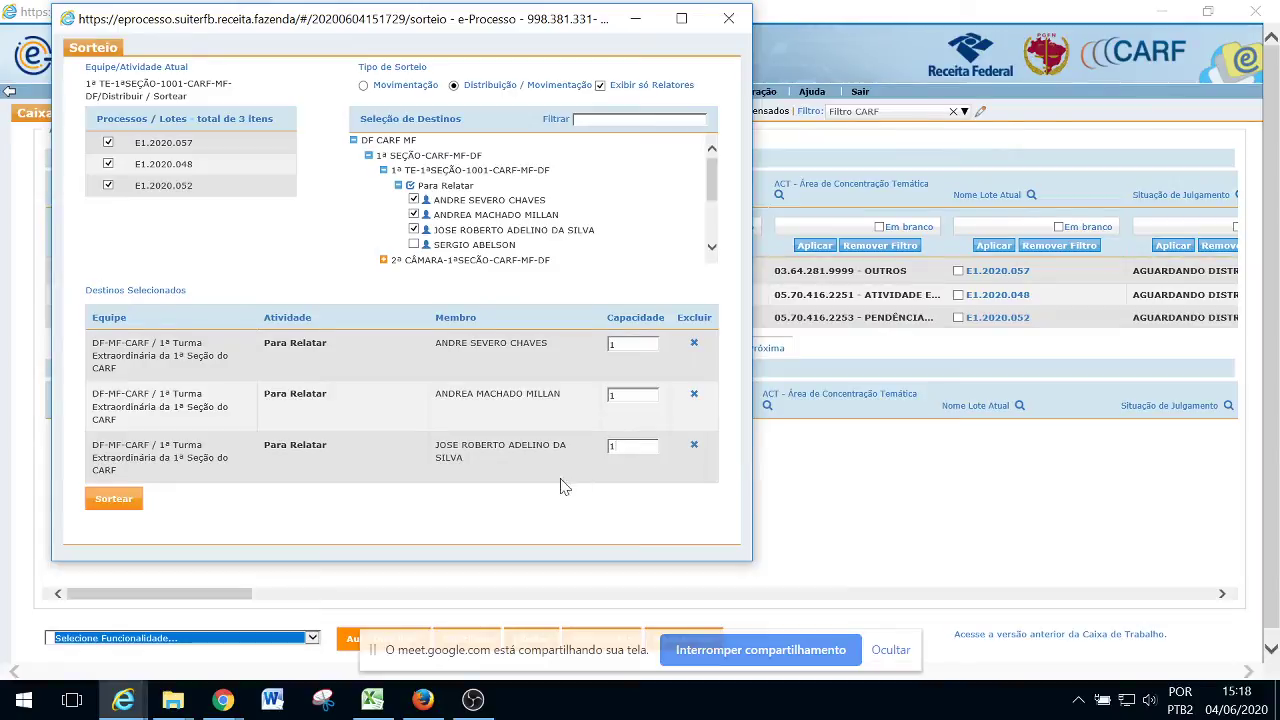
pyautogui.click(116, 500)
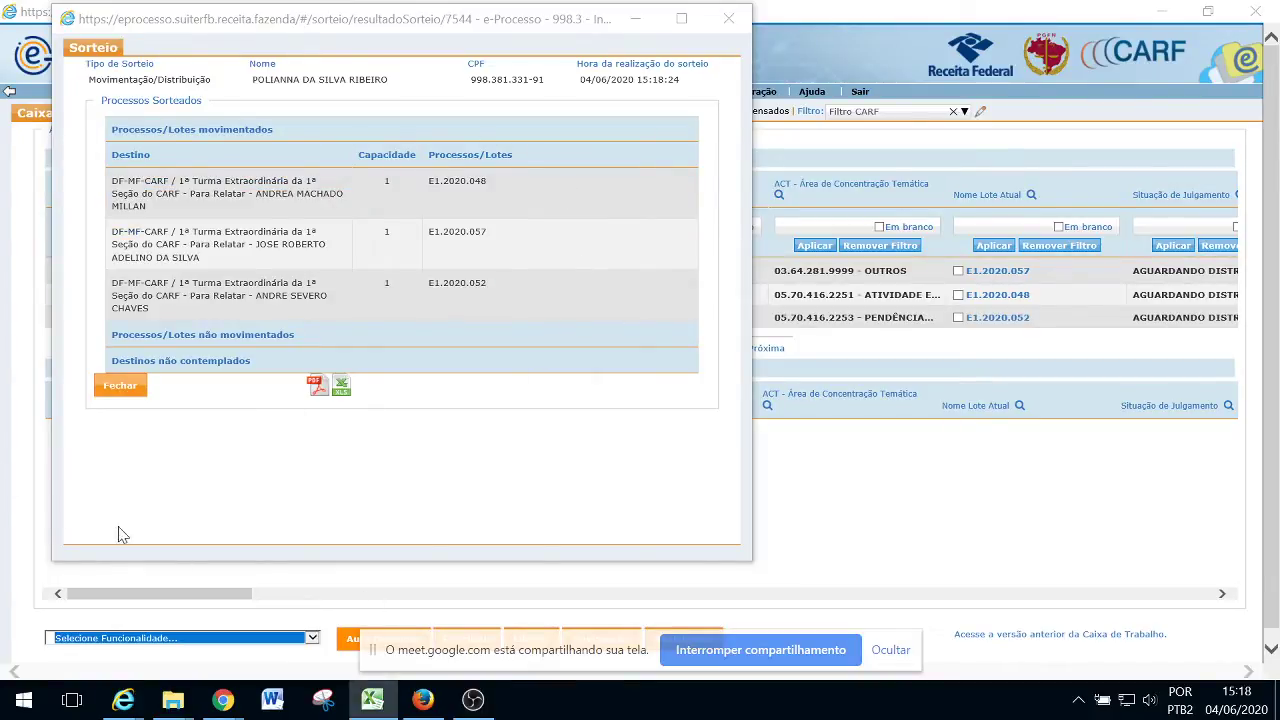
# Close the draw results after each of the three relators received one lot
pyautogui.click(139, 394)
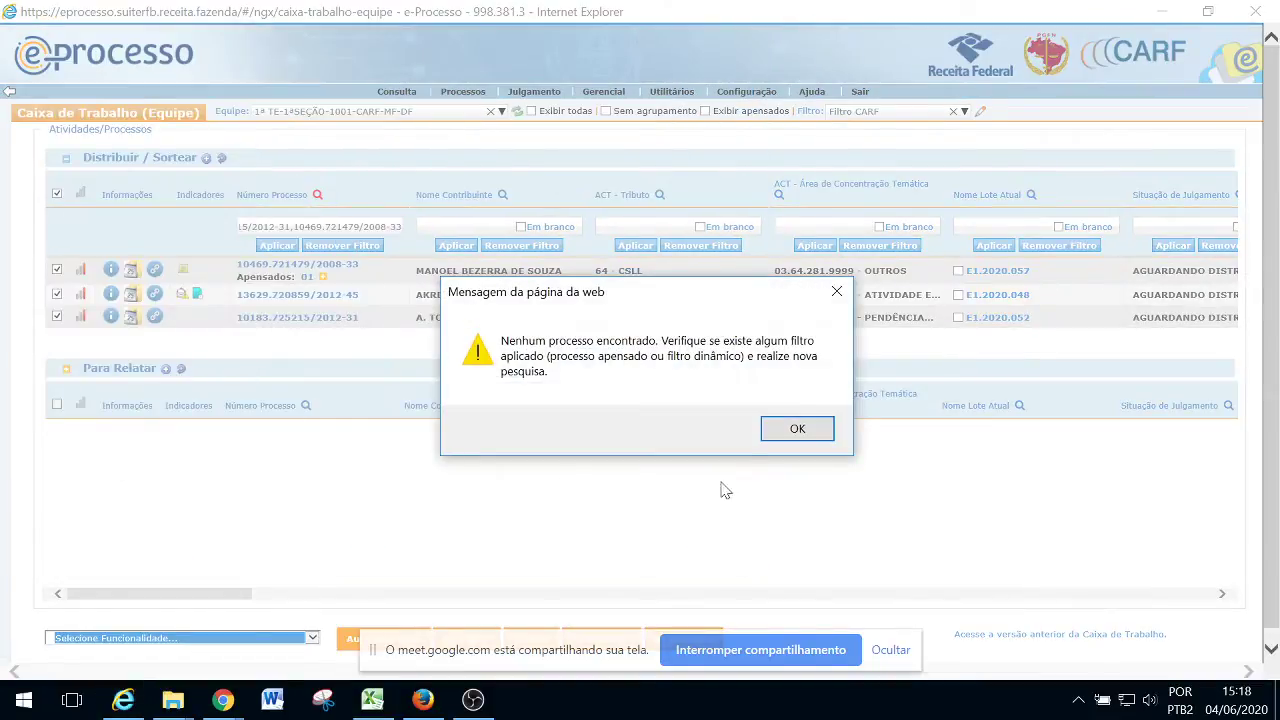
# Dismiss the no-processes notice and switch the queue to team 2ª TE-1ªSEÇÃO-1002-CARF-MF-DF
pyautogui.click(771, 437)
pyautogui.click(305, 119)
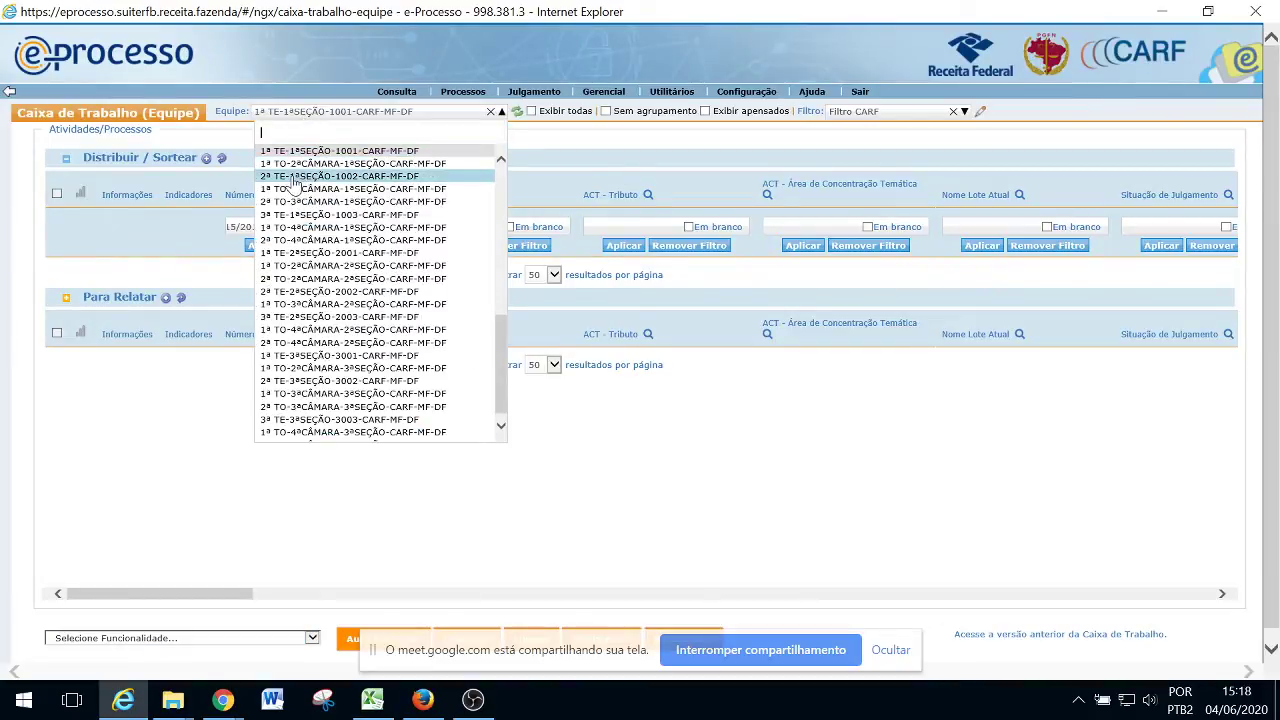
pyautogui.click(352, 176)
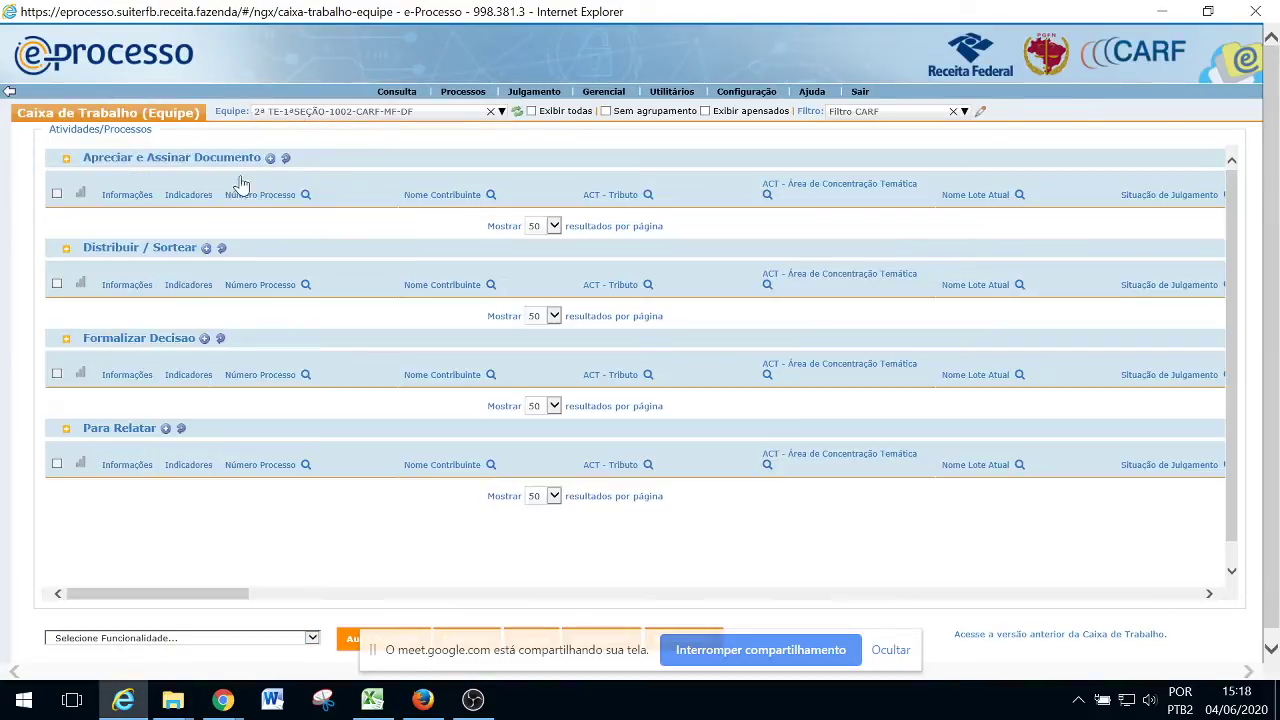
# Filter Distribuir / Sortear by the three pasted process numbers and select all three
pyautogui.moveTo(335, 283)
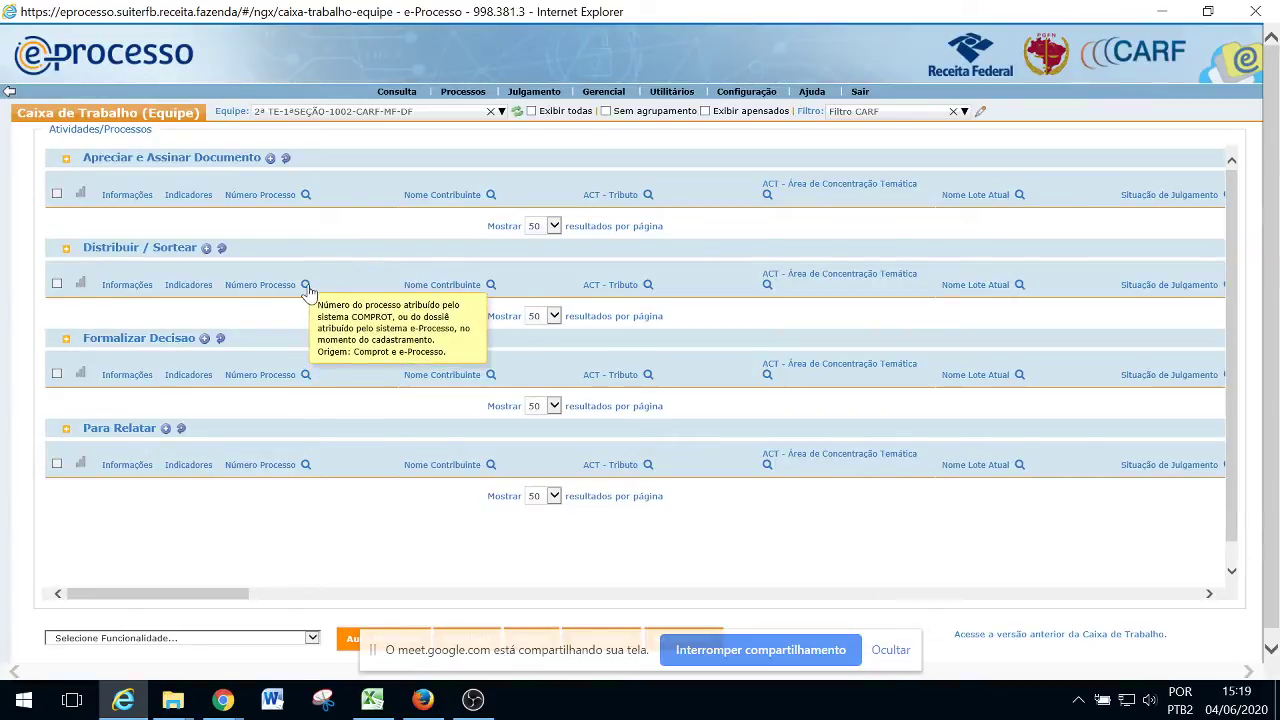
pyautogui.click(306, 285)
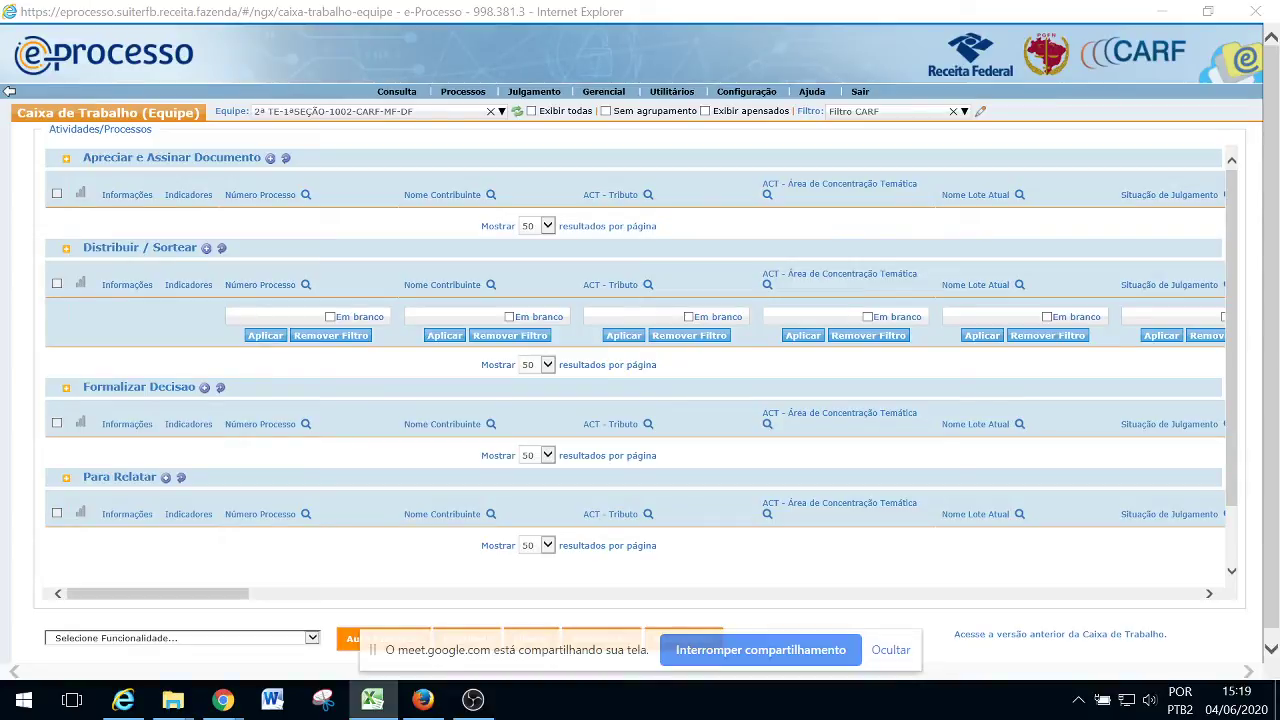
pyautogui.click(269, 315)
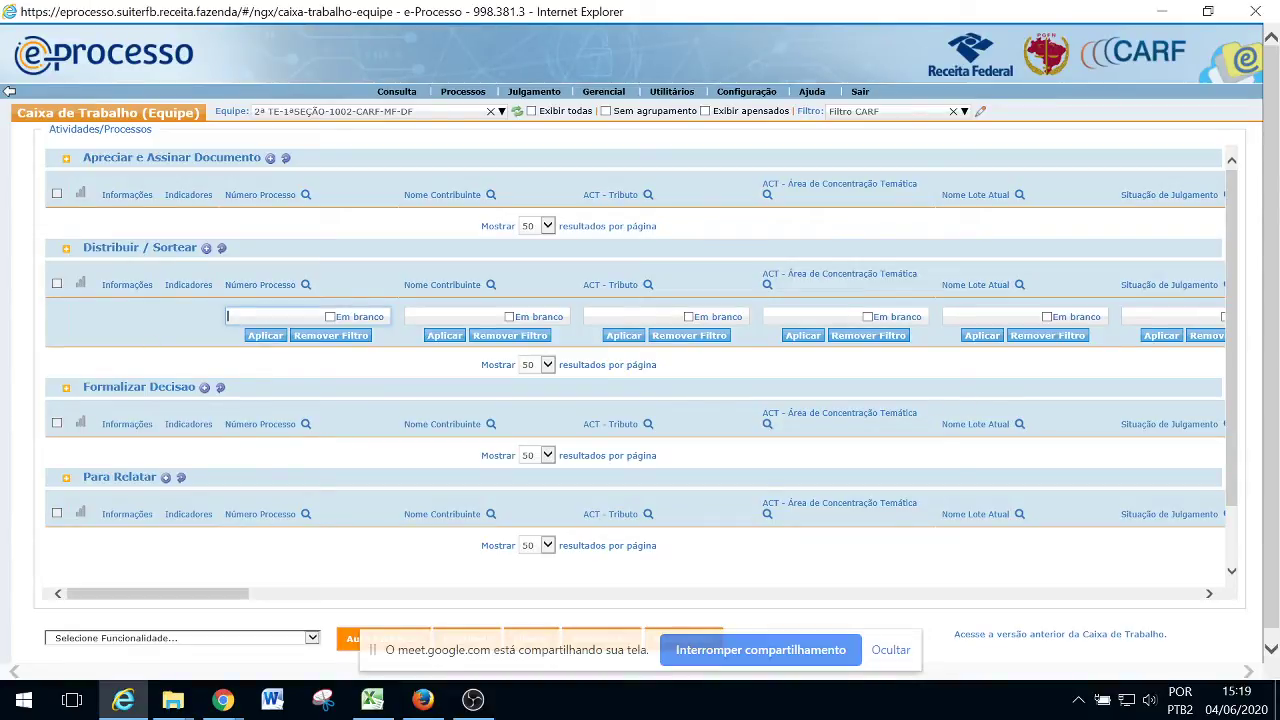
pyautogui.click(262, 335)
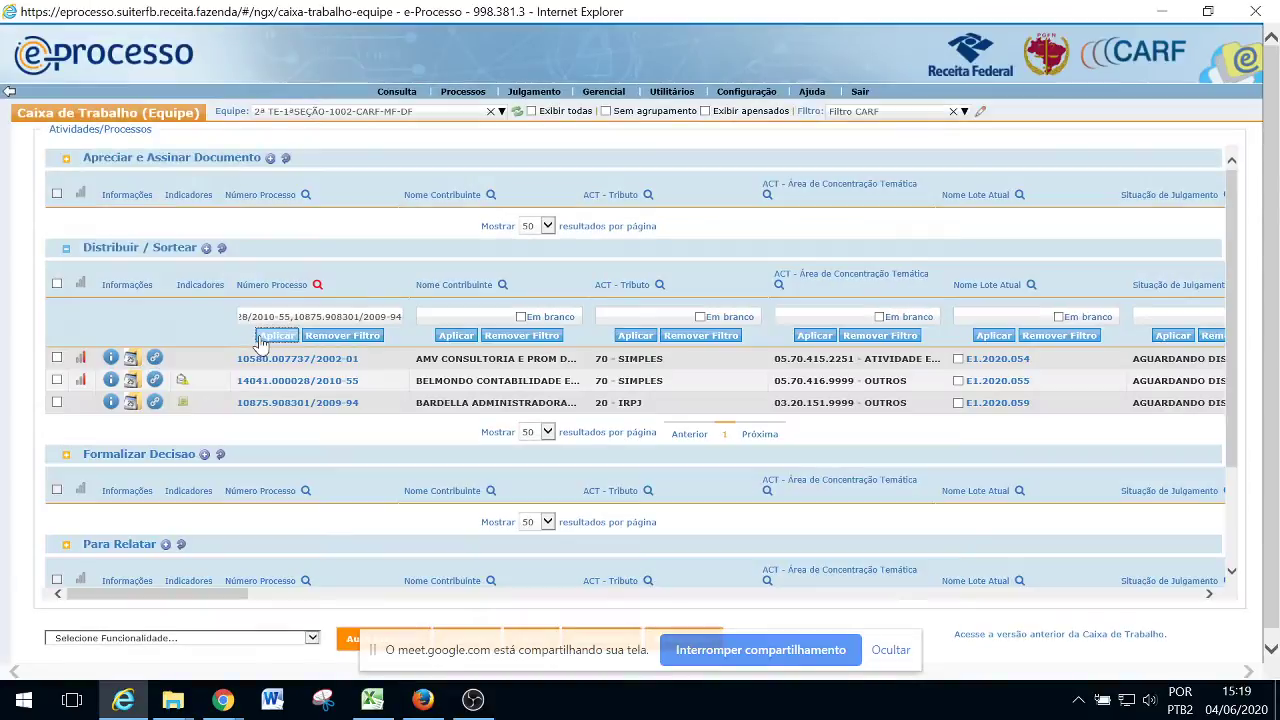
pyautogui.click(57, 284)
pyautogui.click(312, 638)
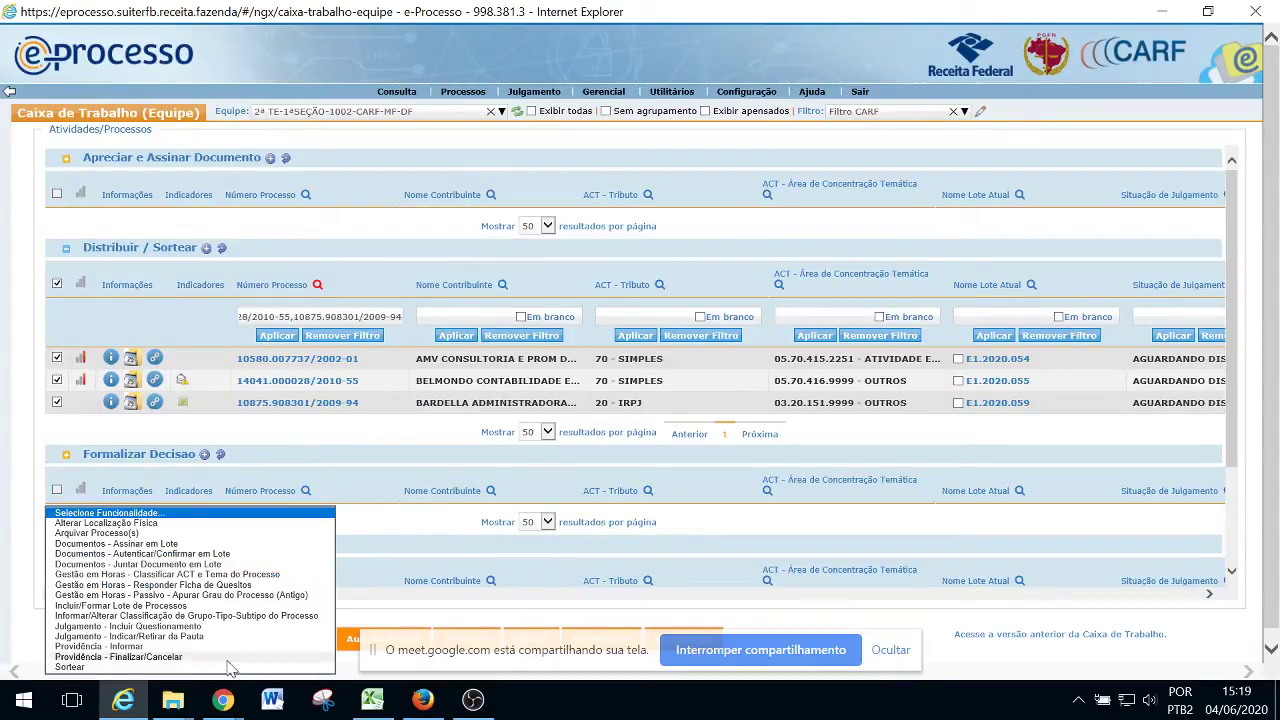
# Start a Sorteio for lots E1.2020.054, E1.2020.055 and E1.2020.059 as Distribuição / Movimentação
pyautogui.click(75, 667)
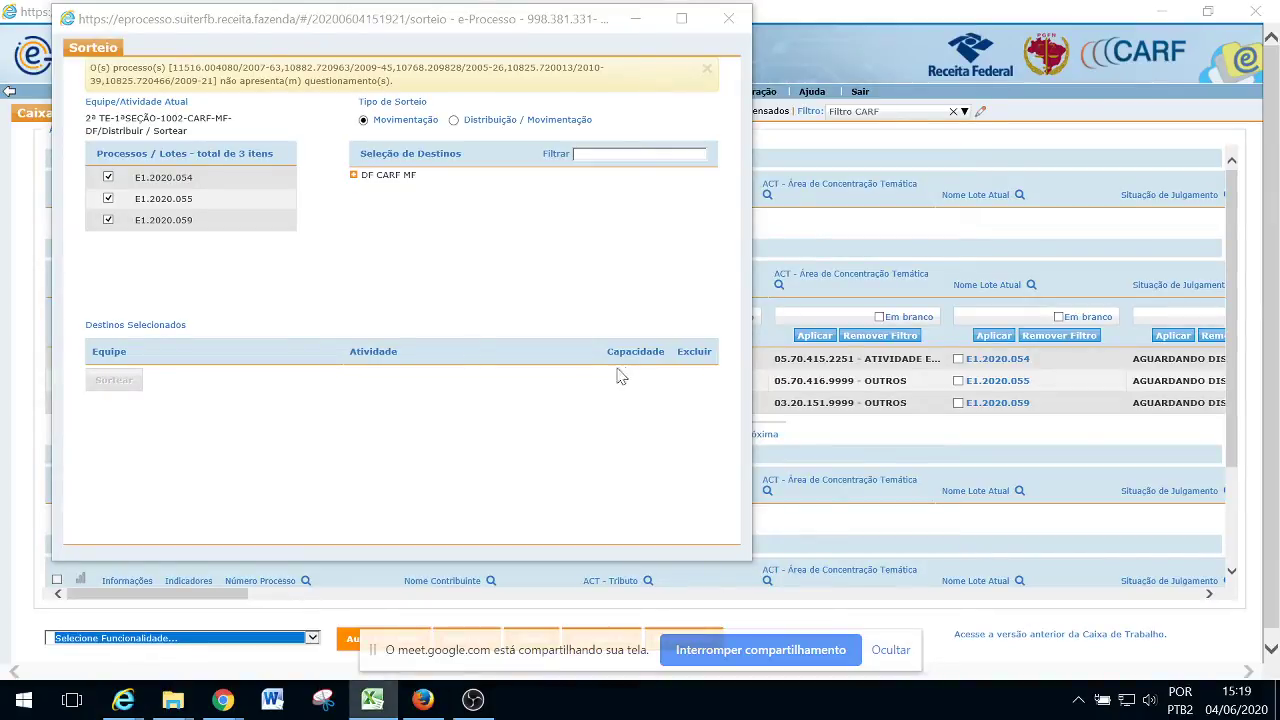
pyautogui.click(453, 119)
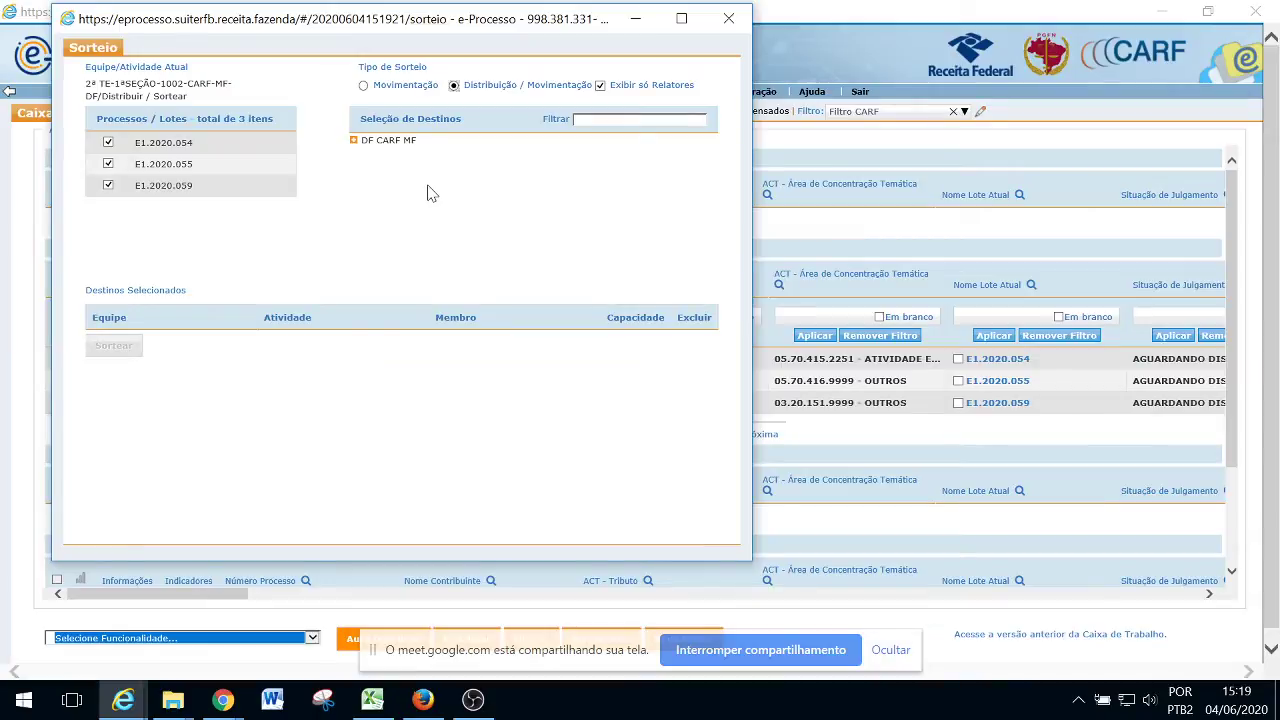
# Add three Para Relatar members of team 2ª TE-1ªSEÇÃO-1002 as draw destinations
pyautogui.click(353, 141)
pyautogui.click(368, 156)
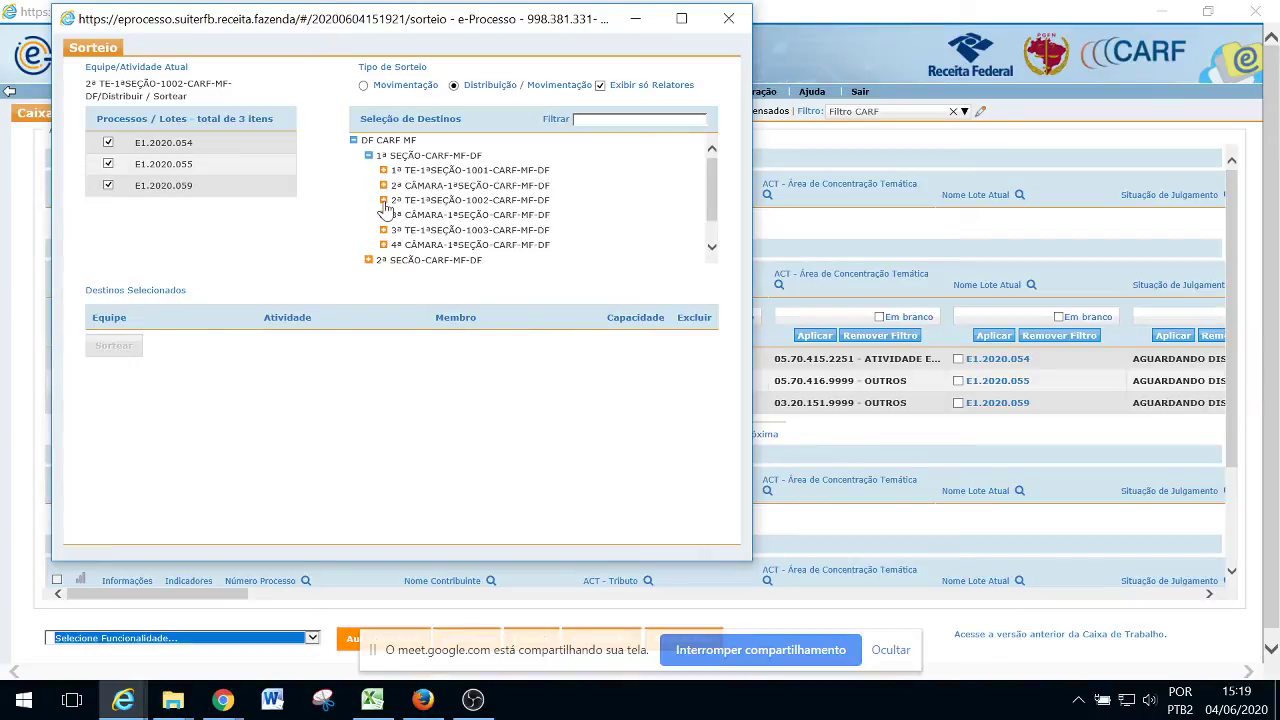
pyautogui.click(383, 201)
pyautogui.click(398, 215)
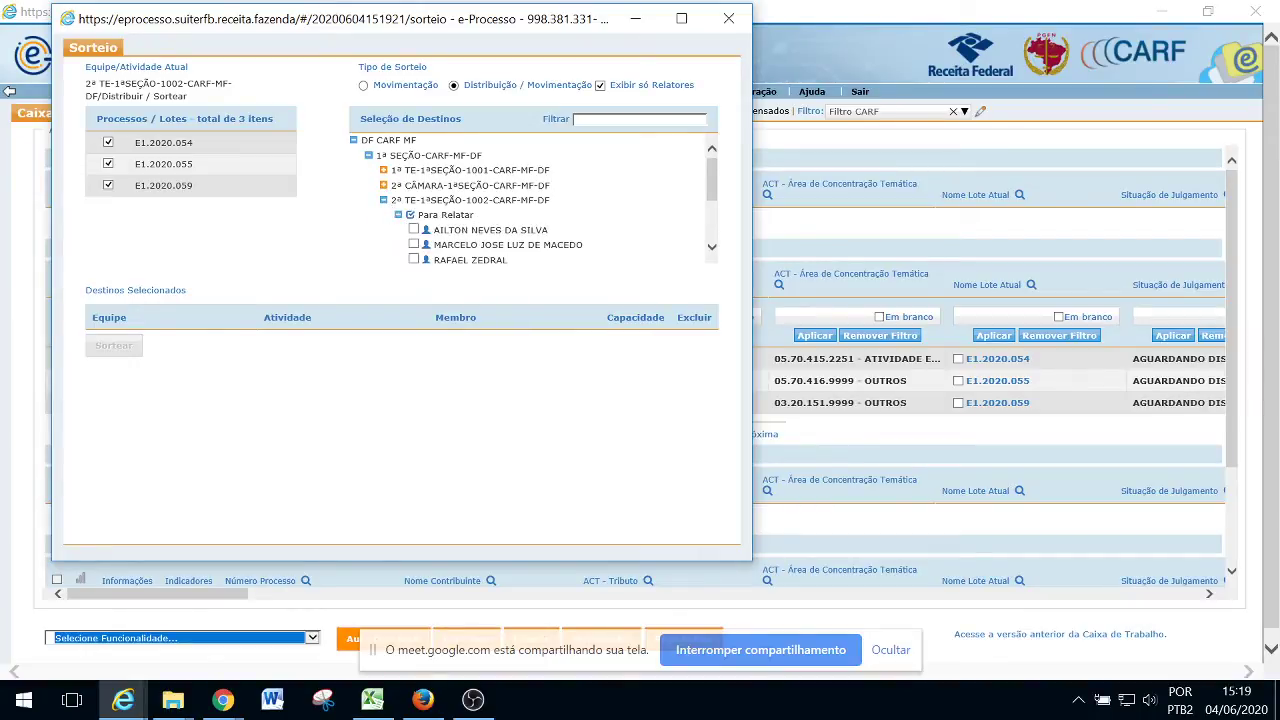
pyautogui.scroll(-1, 534, 198)
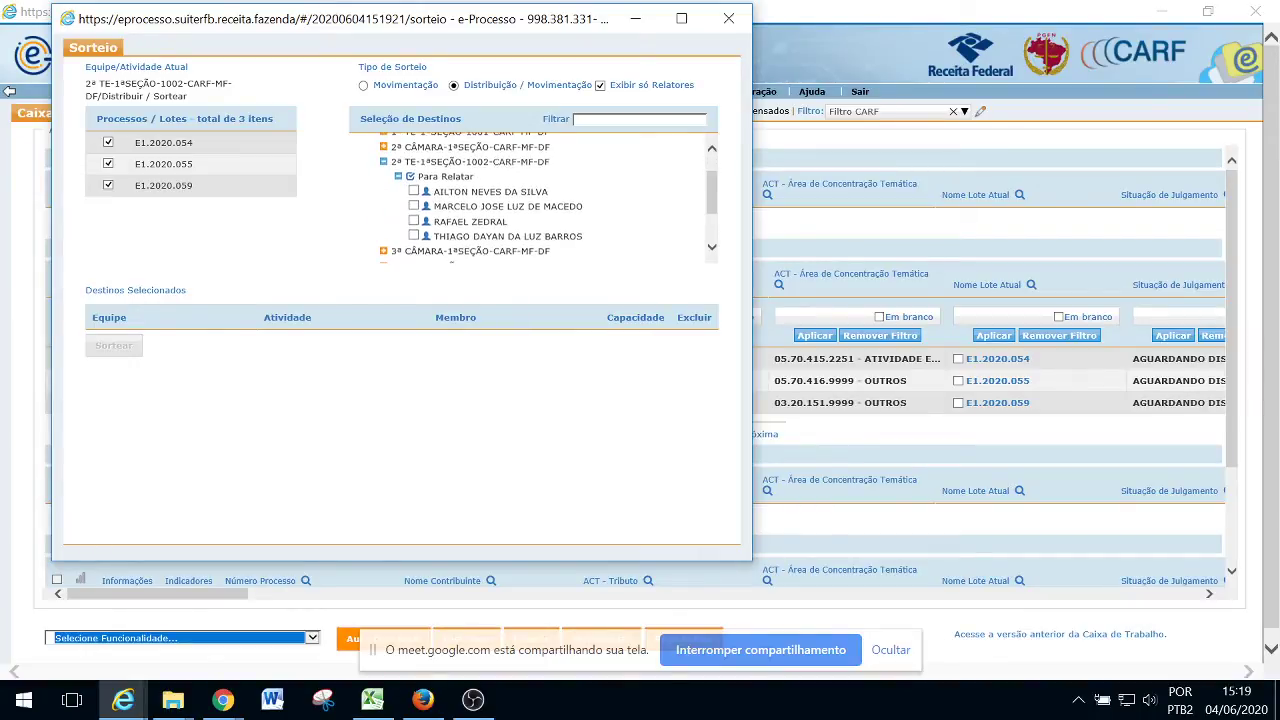
pyautogui.click(413, 205)
pyautogui.click(414, 221)
pyautogui.click(414, 236)
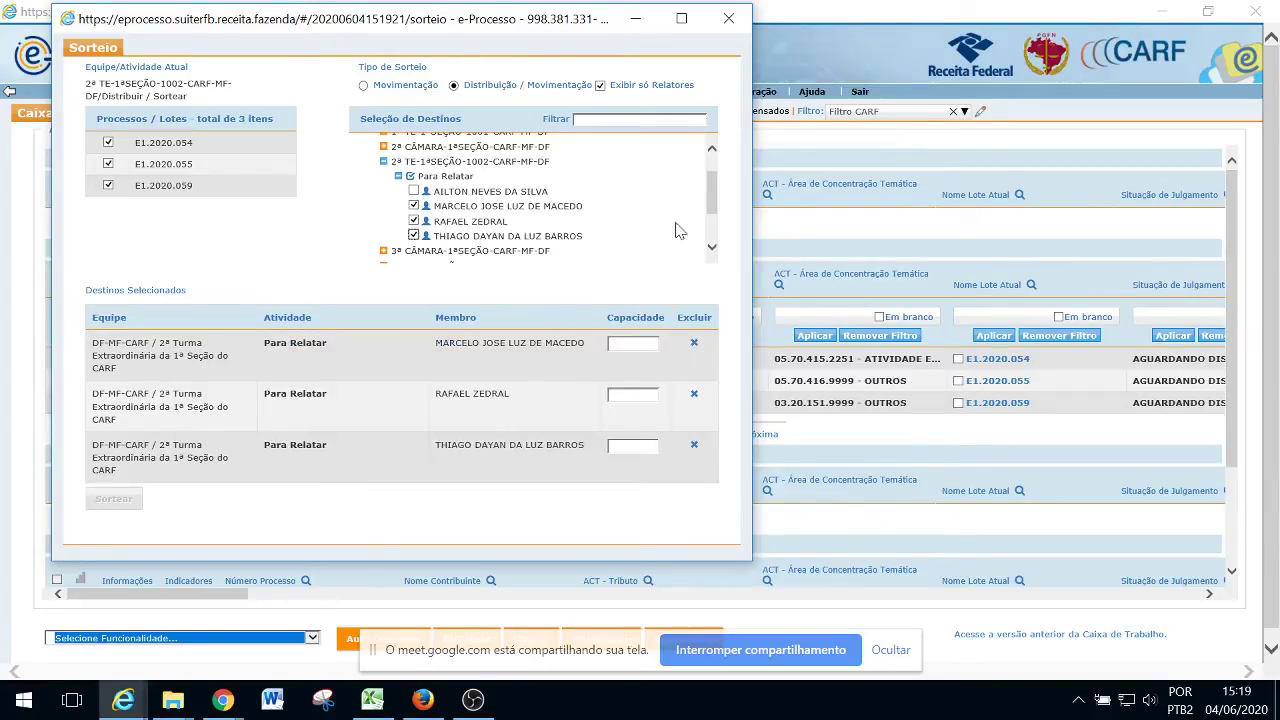
# Give each chosen relator a capacity of 1 and run the draw
pyautogui.click(612, 343)
pyautogui.write('1')
pyautogui.click(612, 394)
pyautogui.write('11')
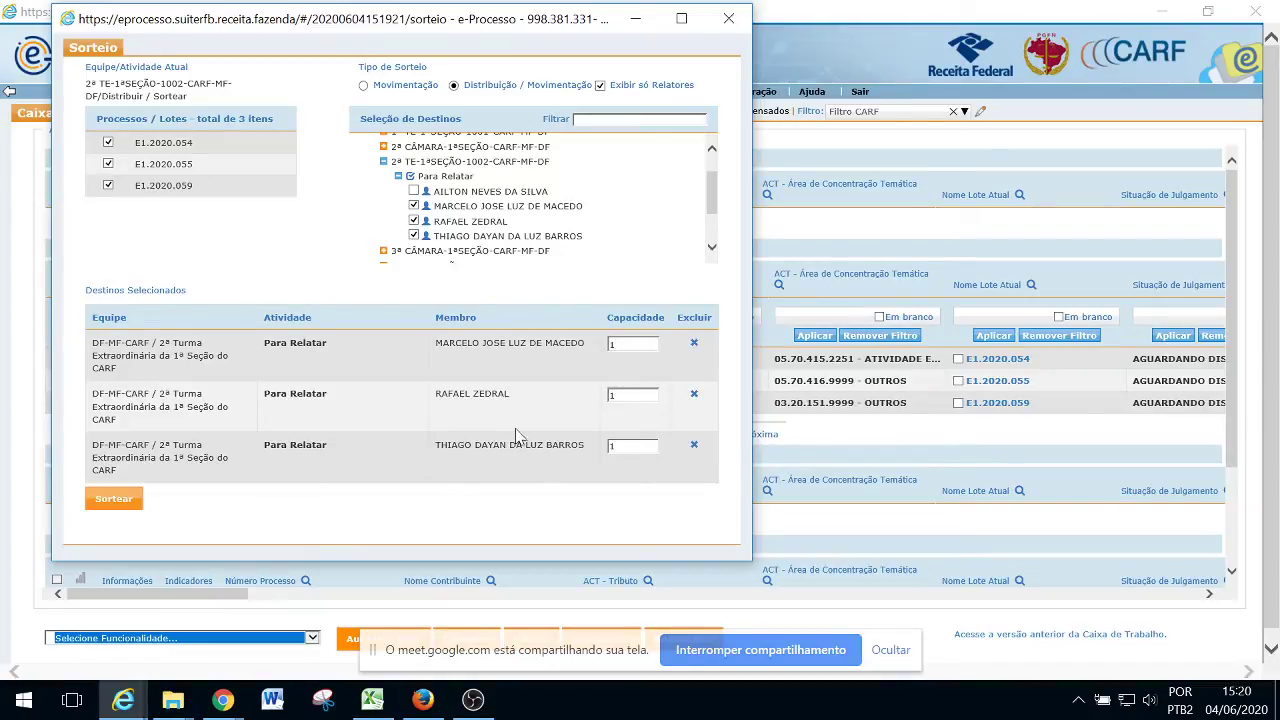
pyautogui.click(113, 499)
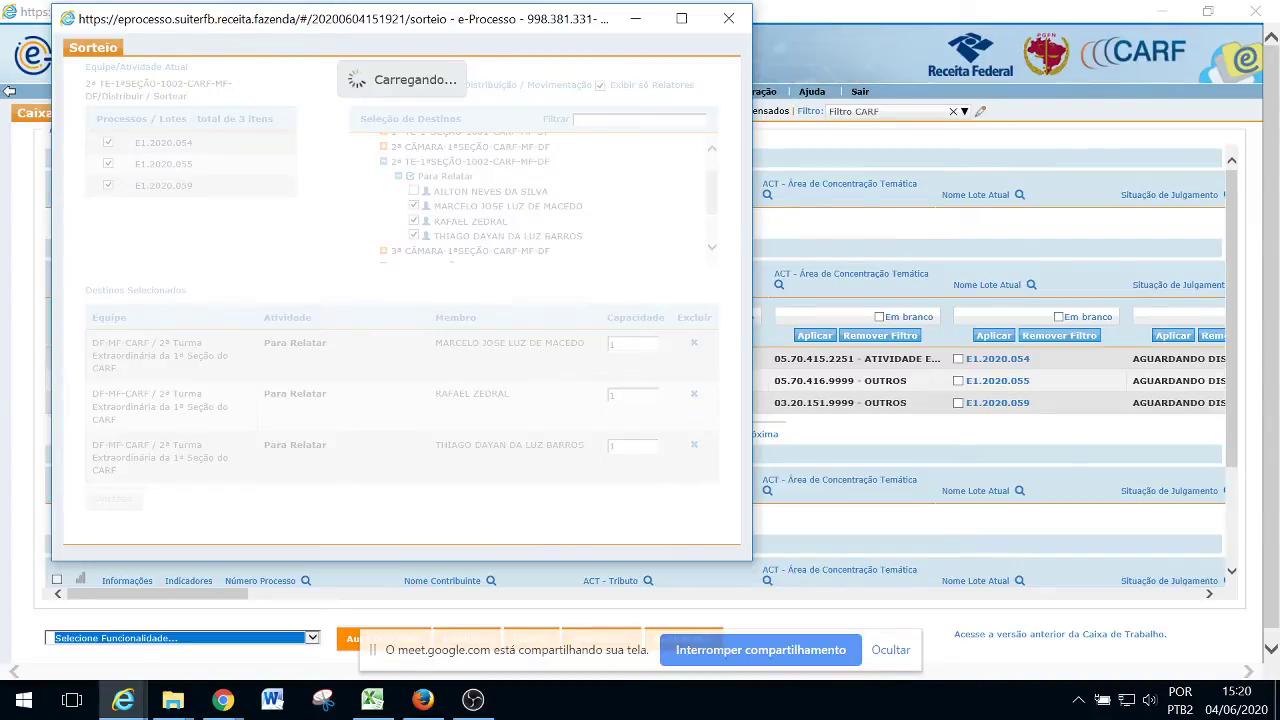
# Close the results showing lots E1.2020.054, E1.2020.055 and E1.2020.059, one per relator
pyautogui.hotkey('alt', 'Tab')
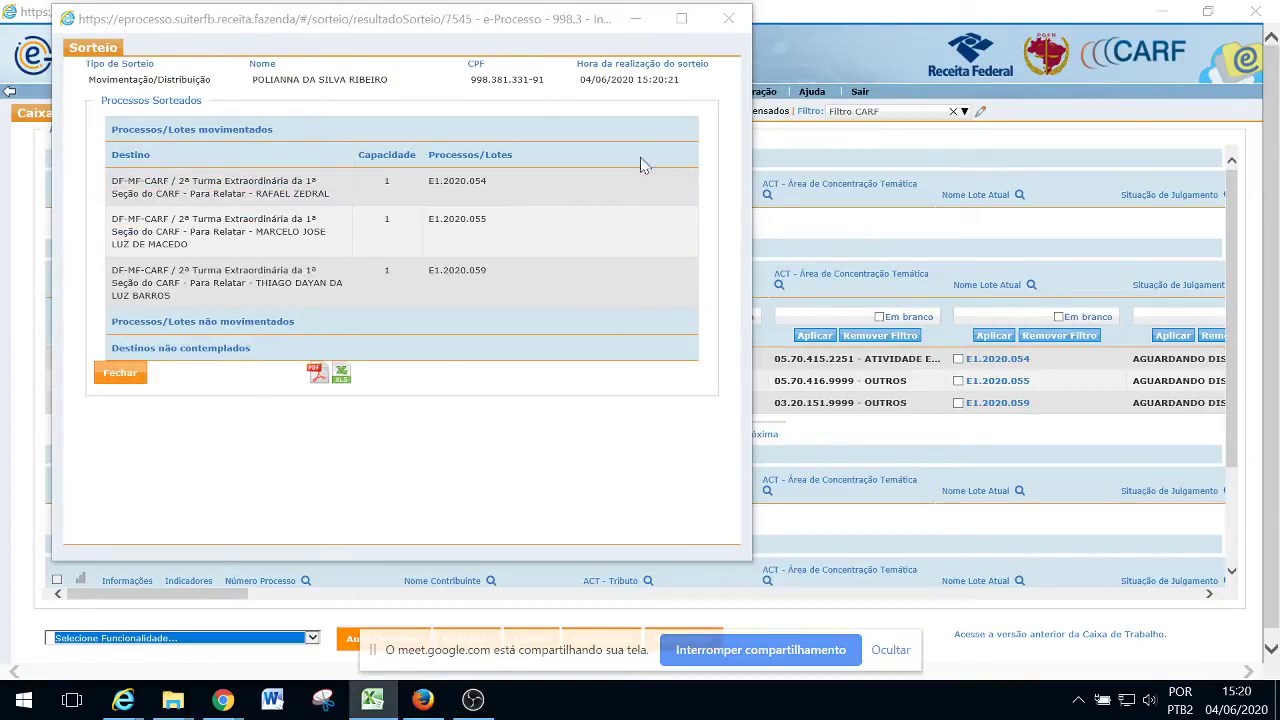
pyautogui.click(122, 373)
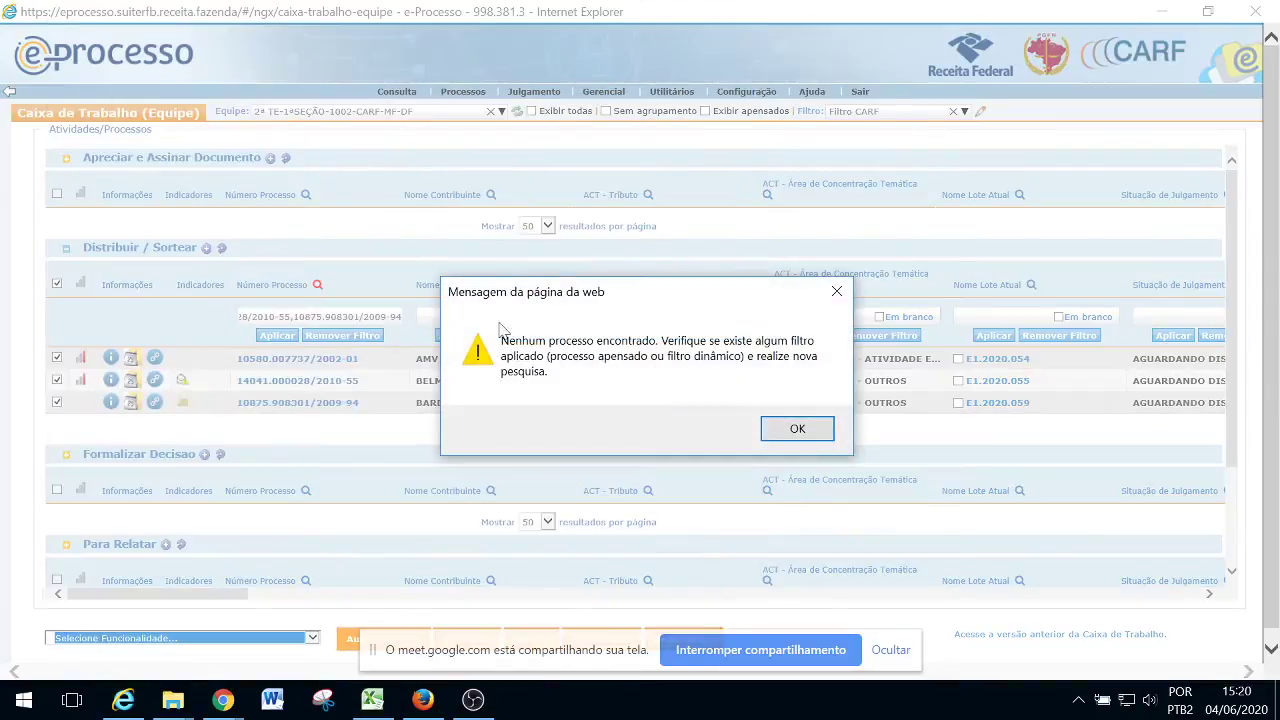
# Dismiss the no-processes notice and switch to team 3ª TE-1ªSEÇÃO-1003-CARF-MF-DF
pyautogui.click(776, 430)
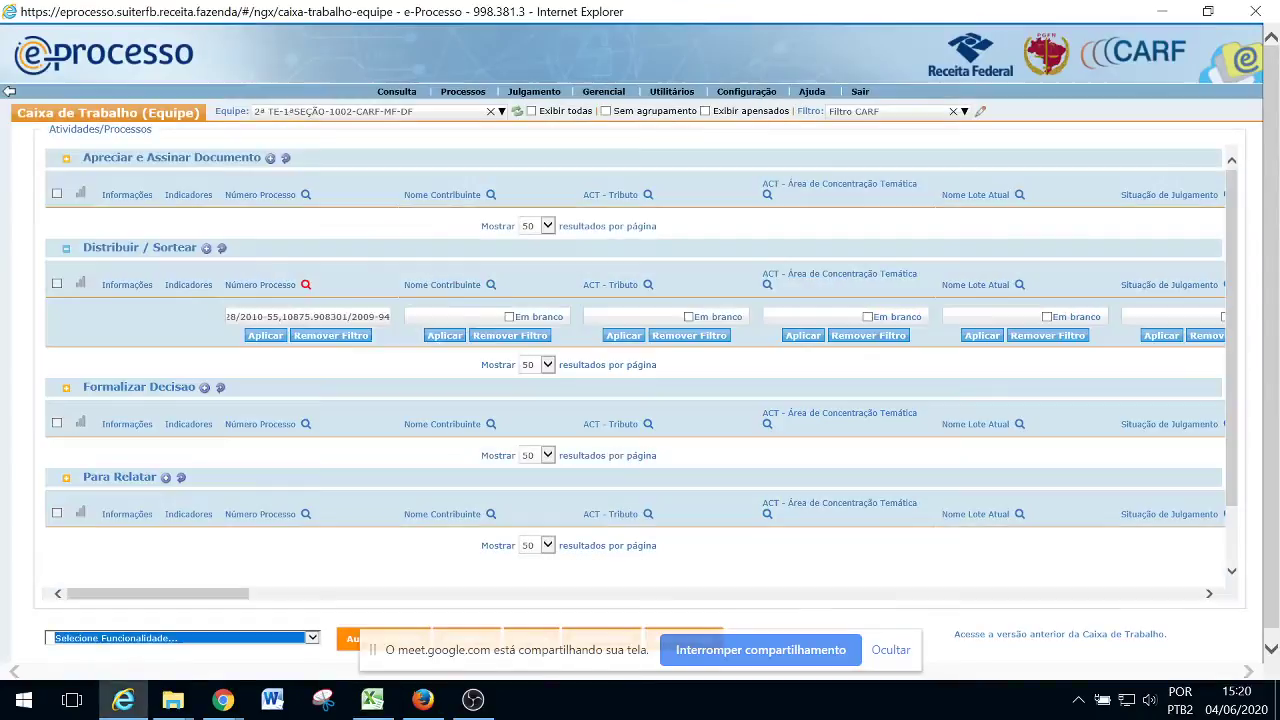
pyautogui.click(341, 117)
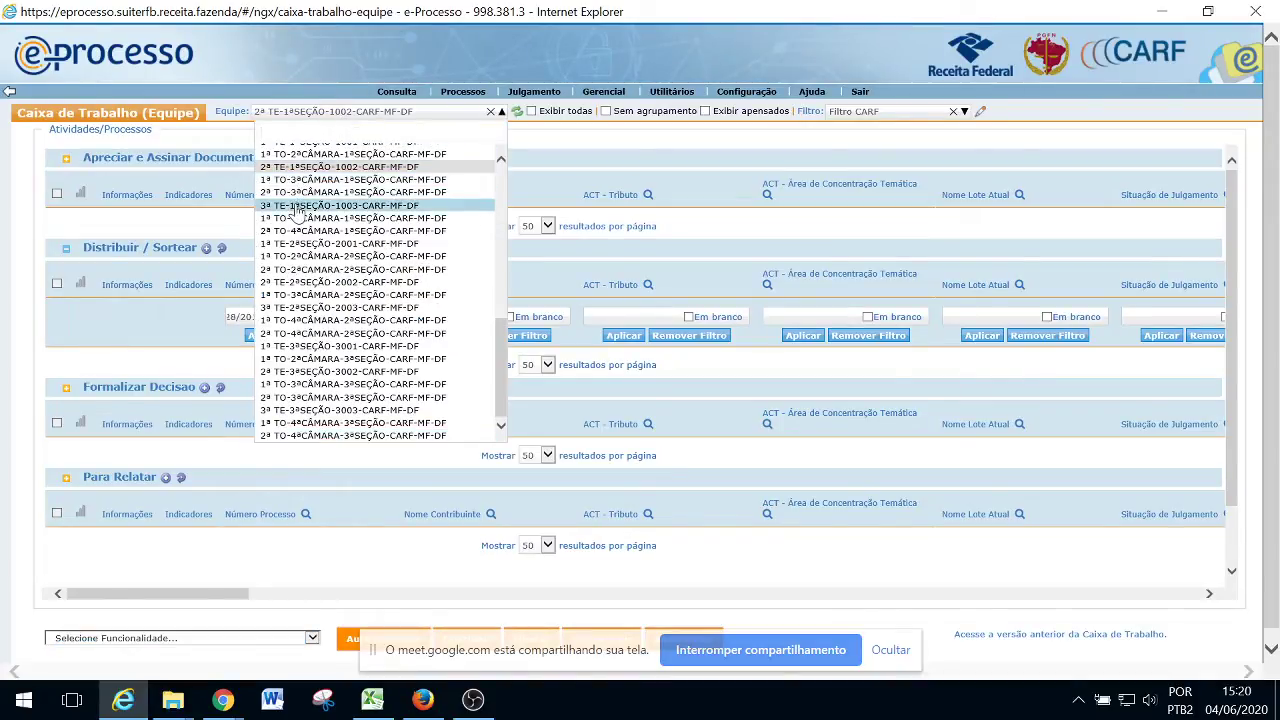
pyautogui.click(297, 208)
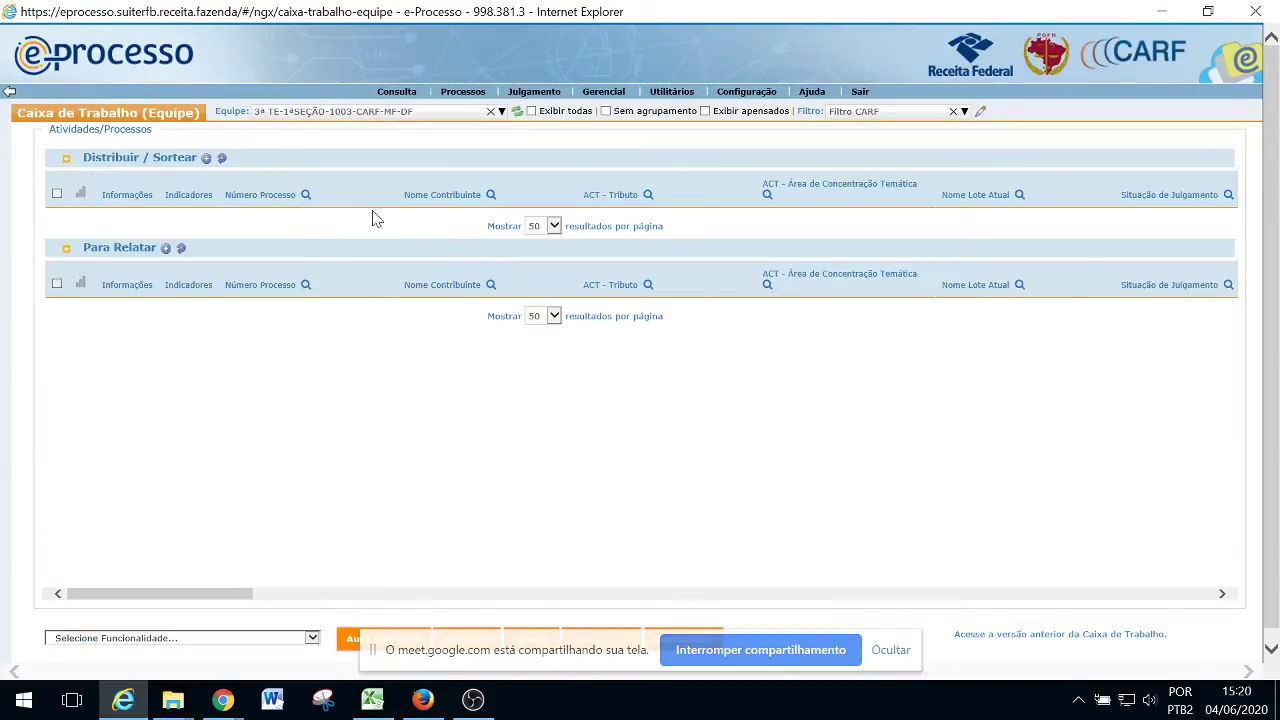
# Filter by the four copied process numbers, select them all and open their Sorteio
pyautogui.click(305, 195)
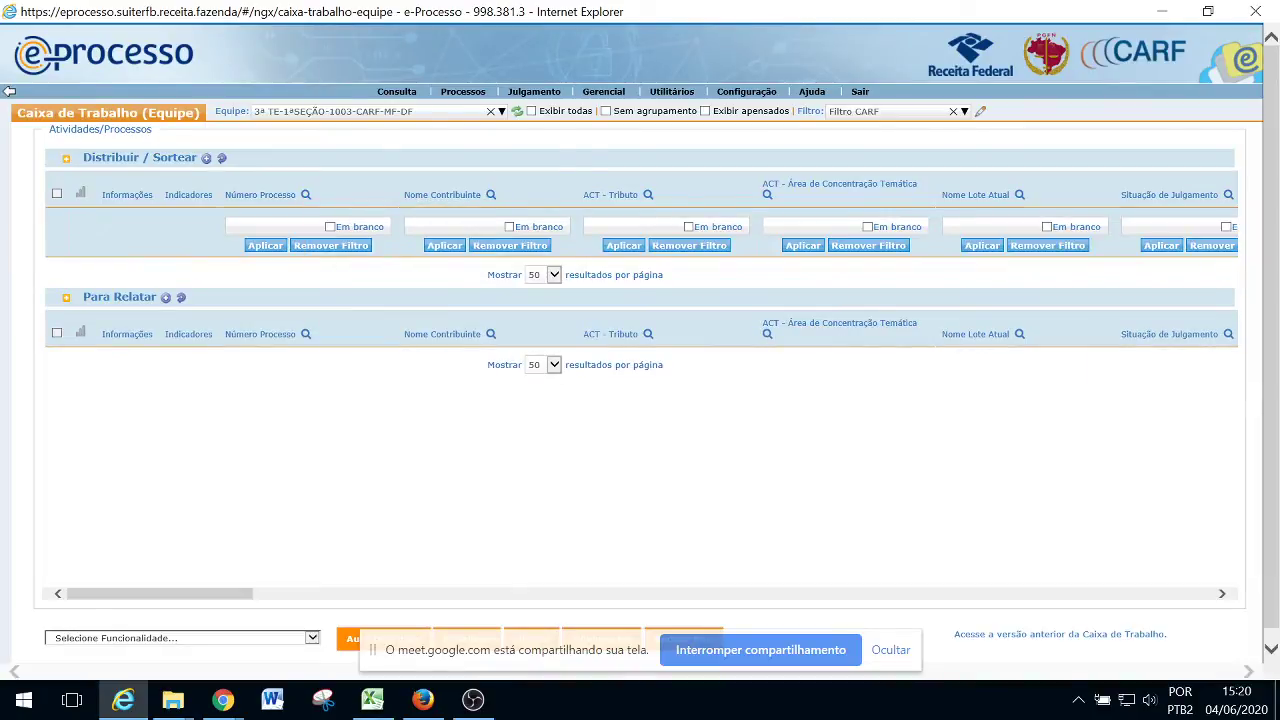
pyautogui.hotkey('alt', 'Tab')
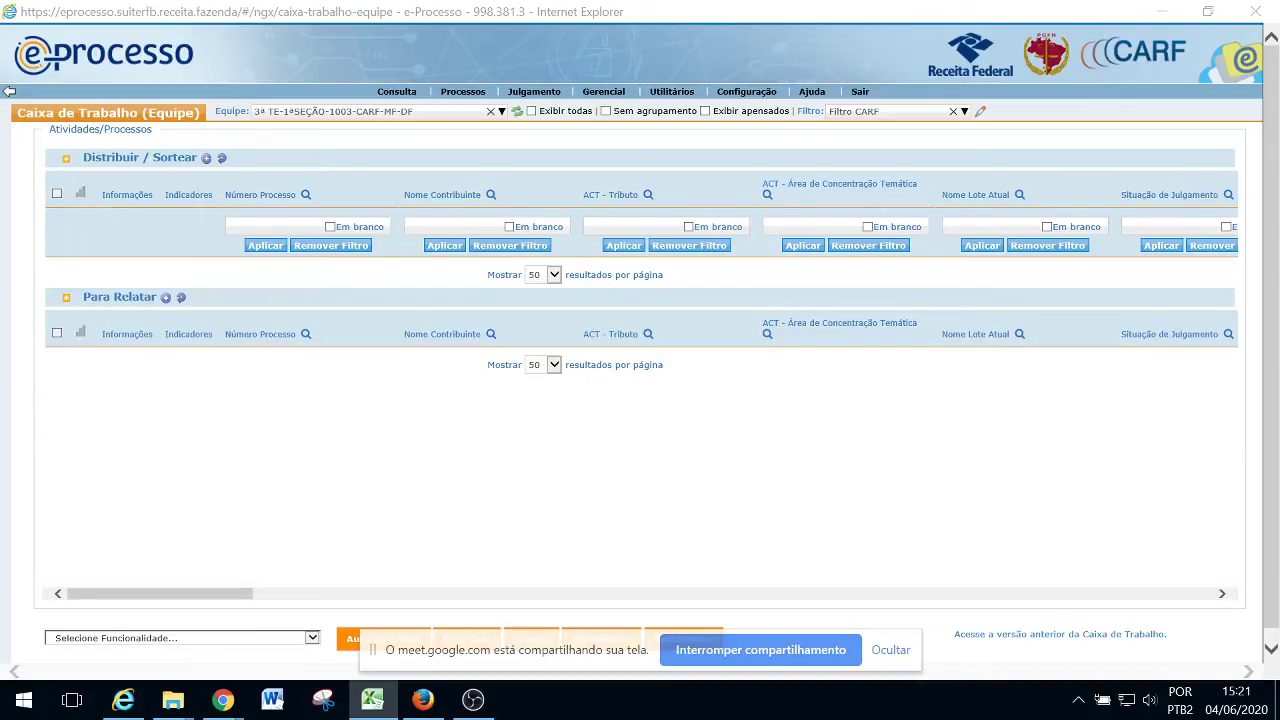
pyautogui.click(232, 227)
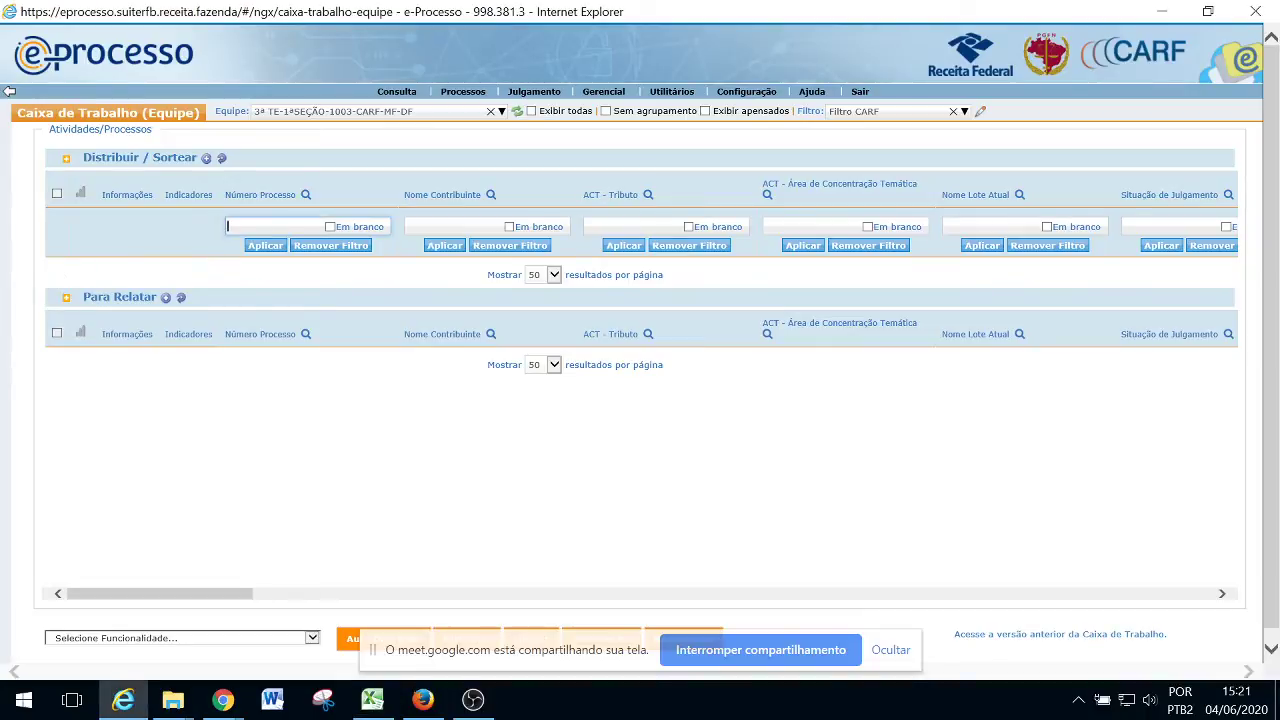
pyautogui.click(262, 246)
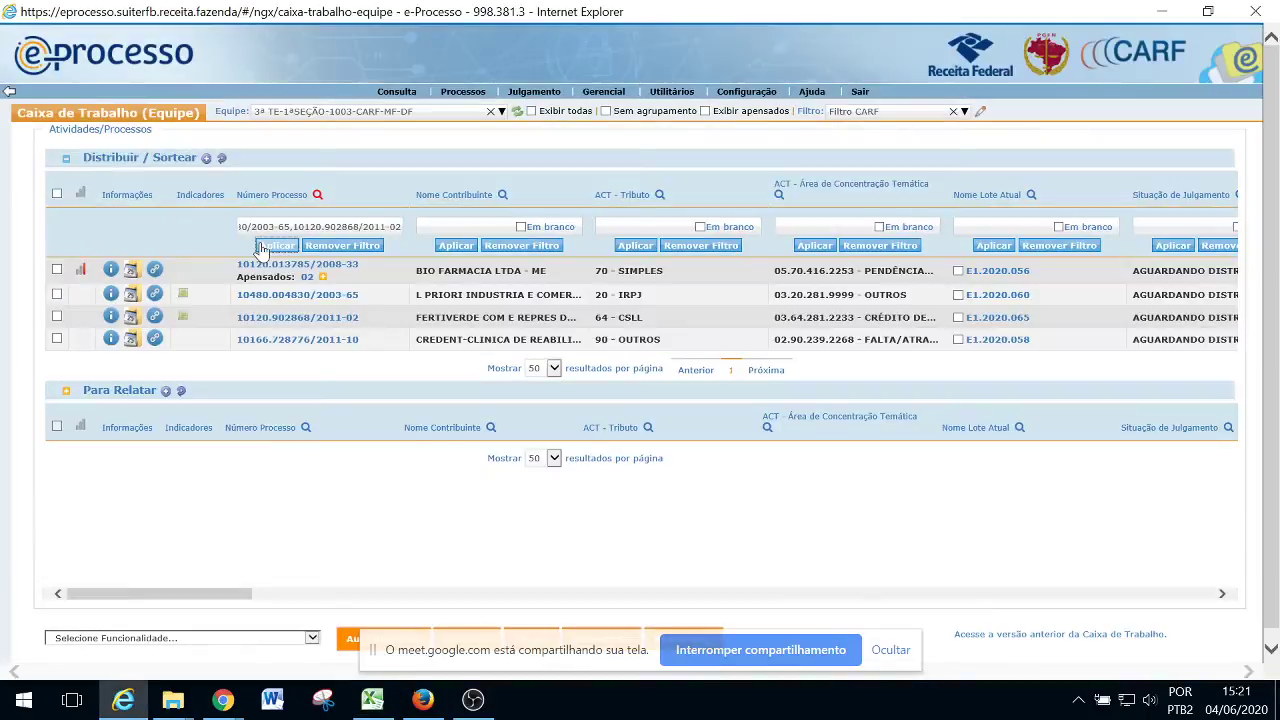
pyautogui.click(57, 194)
pyautogui.click(190, 640)
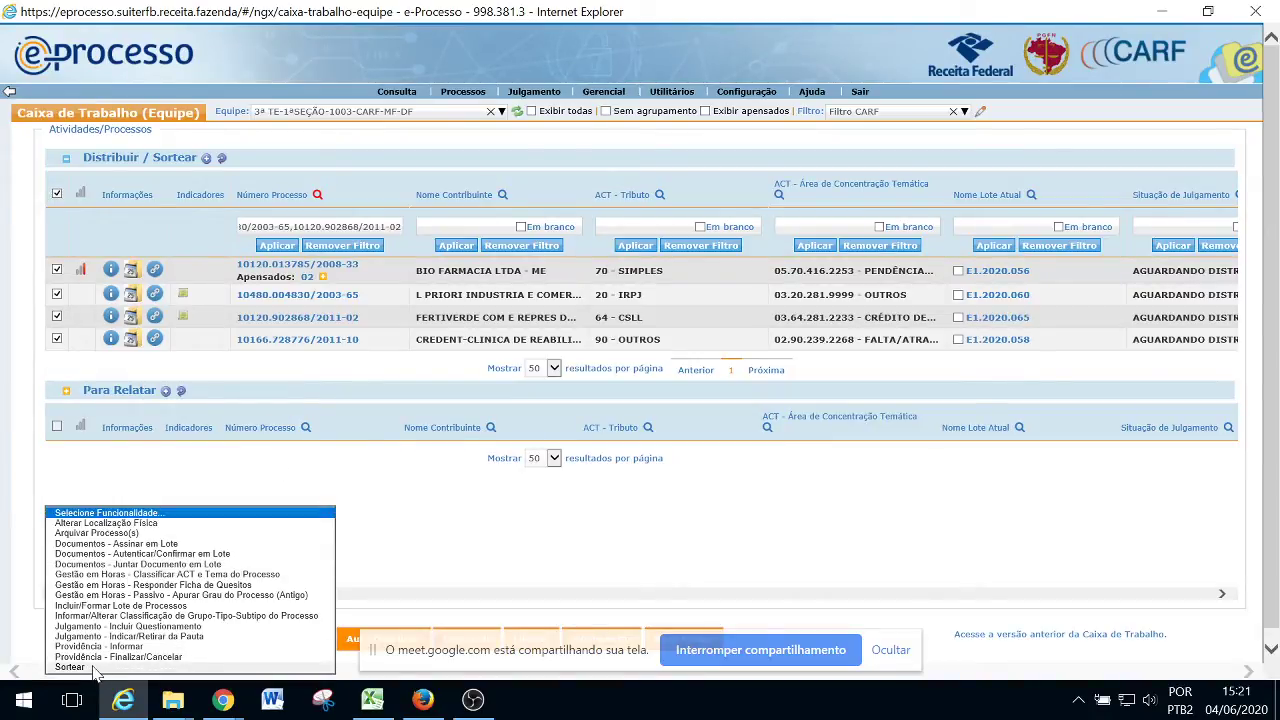
pyautogui.press('Escape')
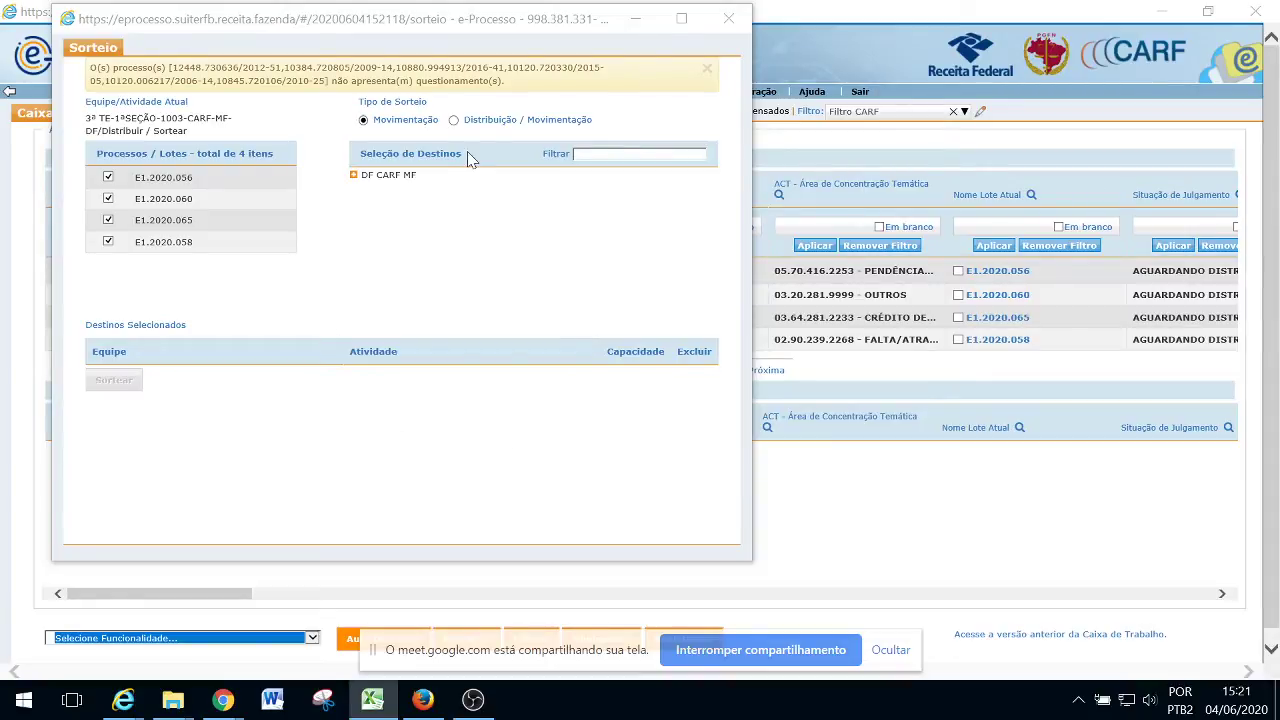
# Set Distribuição / Movimentação and add four Para Relatar members of team 3ª TE-1003 as destinations
pyautogui.click(453, 119)
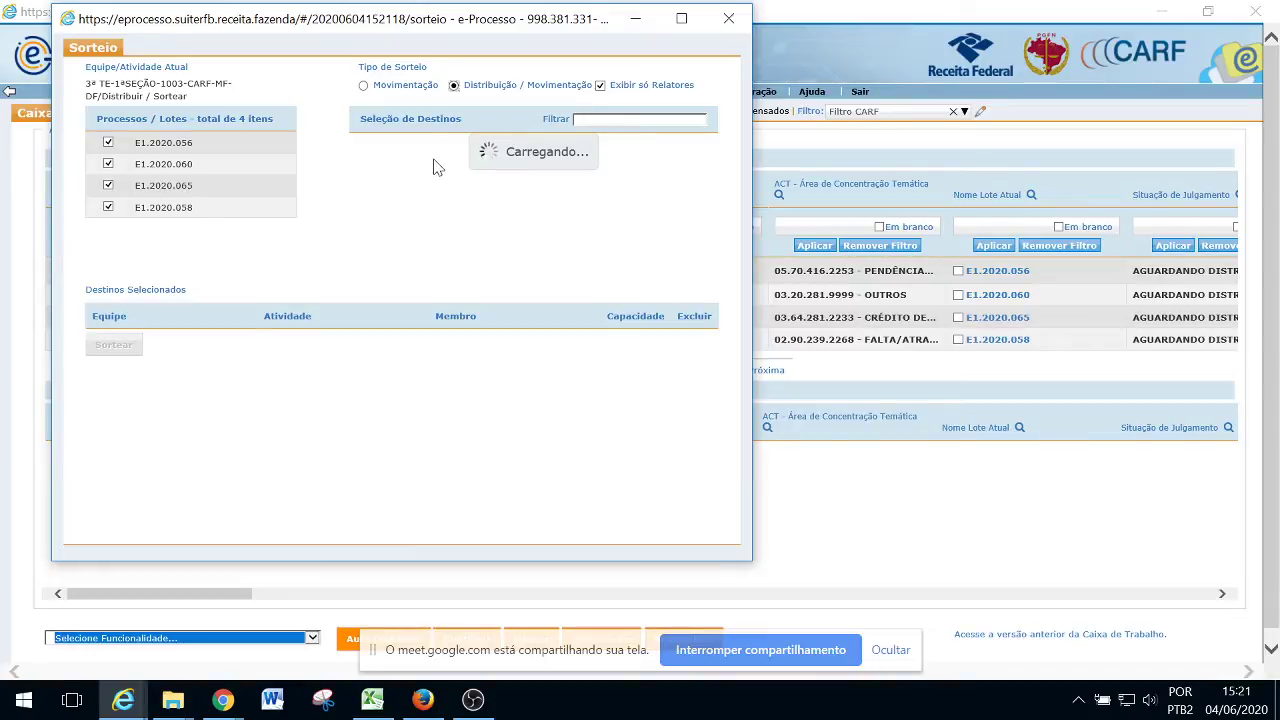
pyautogui.click(354, 142)
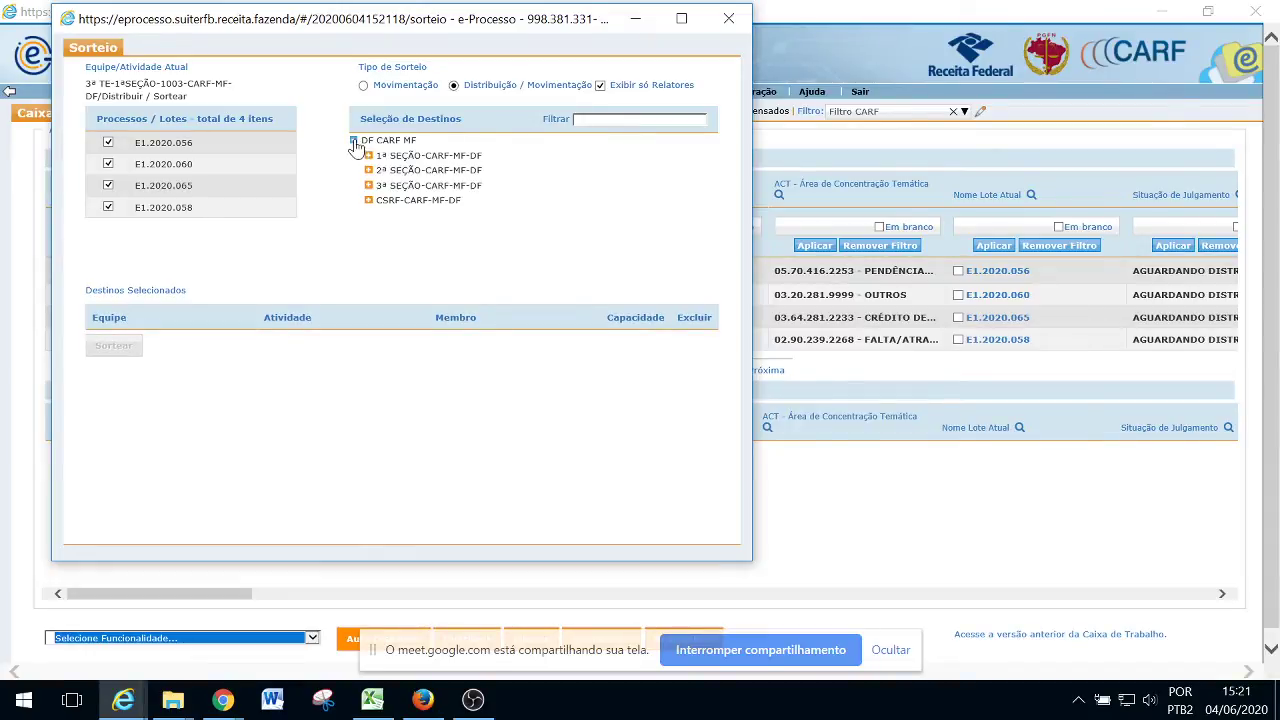
pyautogui.click(368, 156)
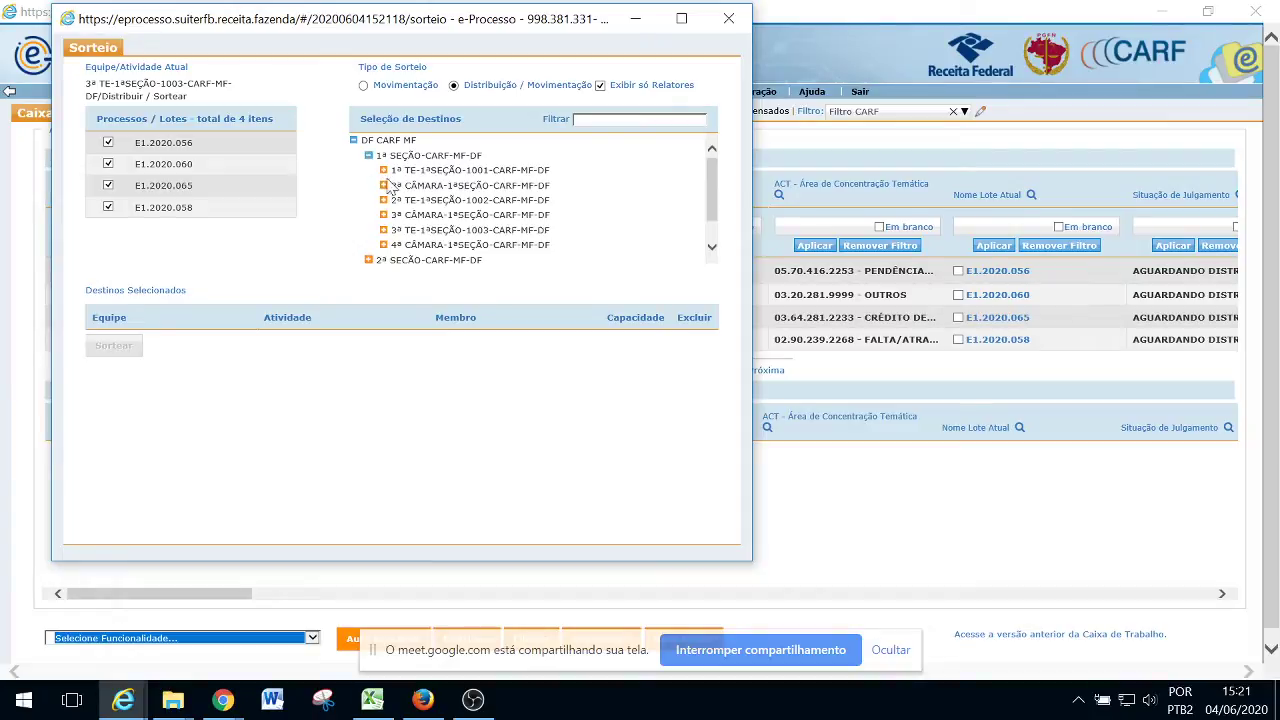
pyautogui.click(383, 231)
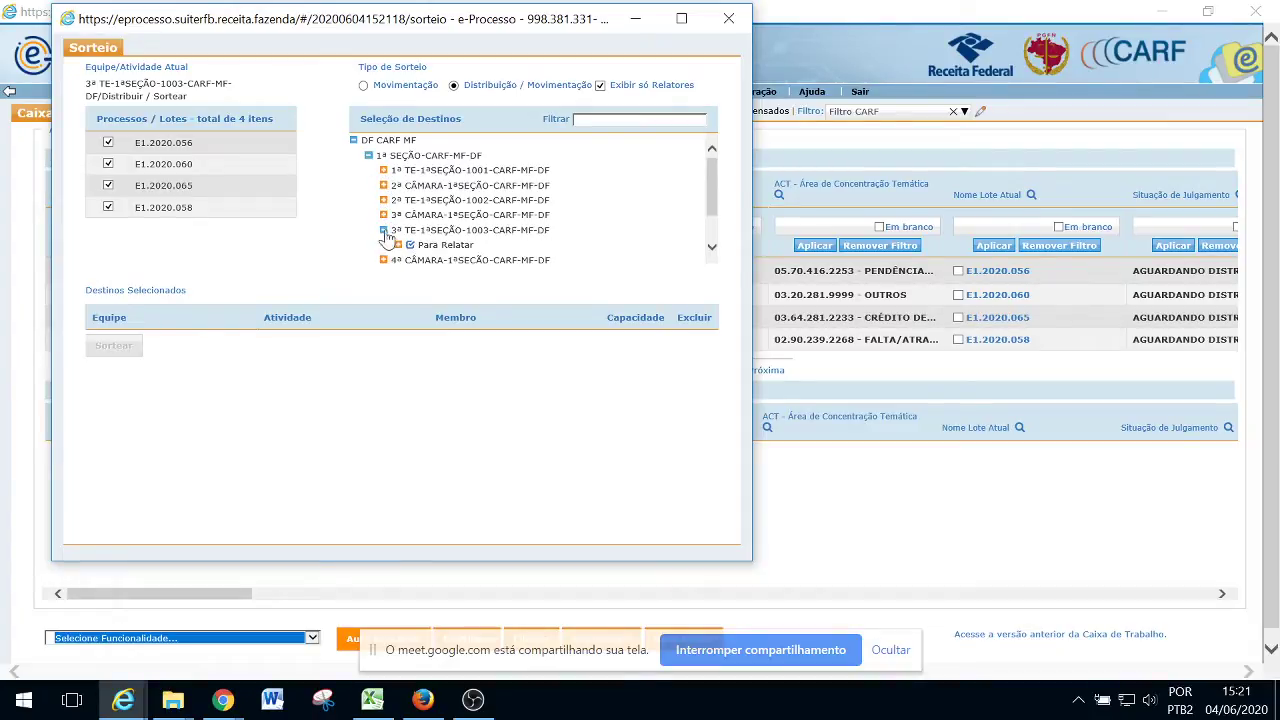
pyautogui.scroll(-3, 445, 218)
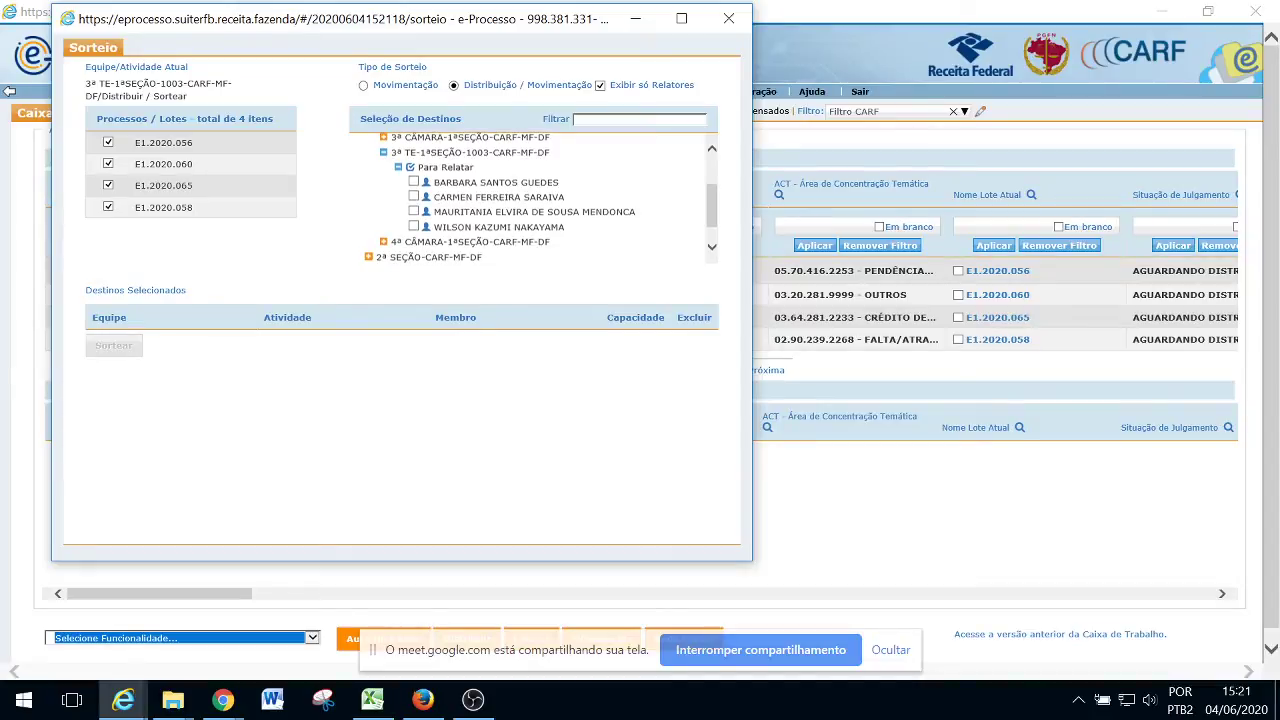
pyautogui.click(413, 181)
pyautogui.click(414, 197)
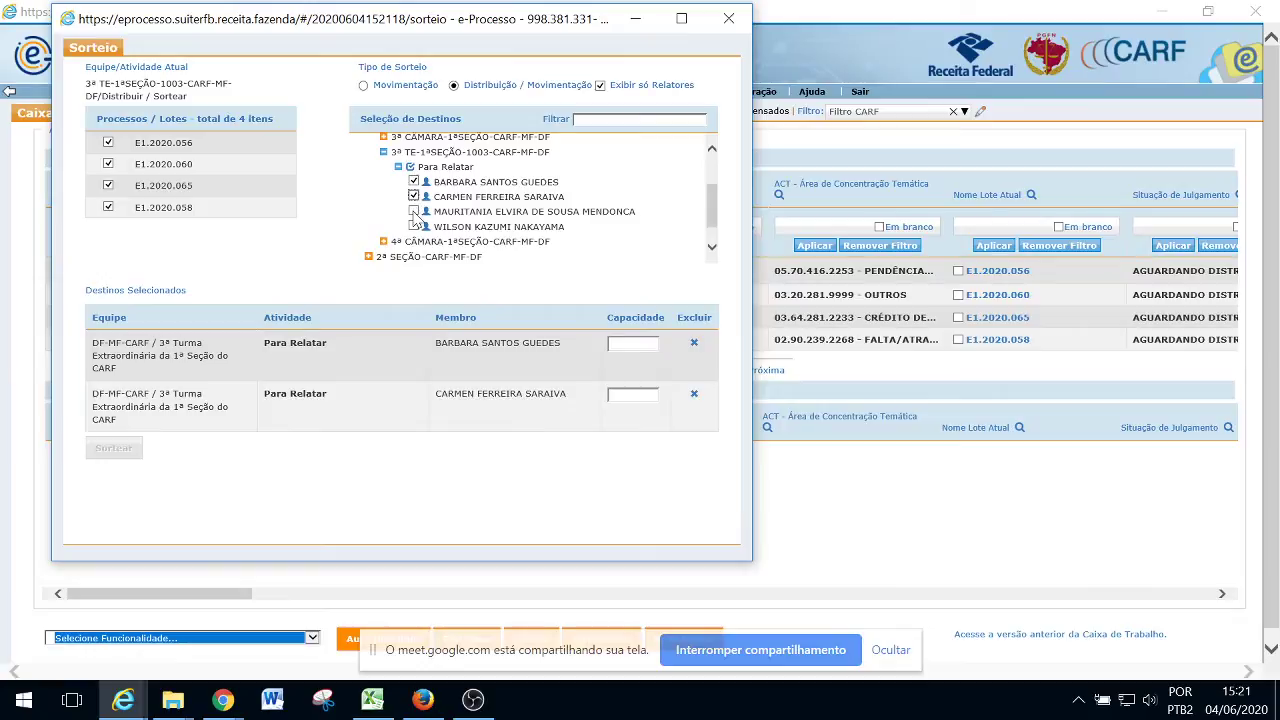
pyautogui.click(414, 211)
pyautogui.click(414, 227)
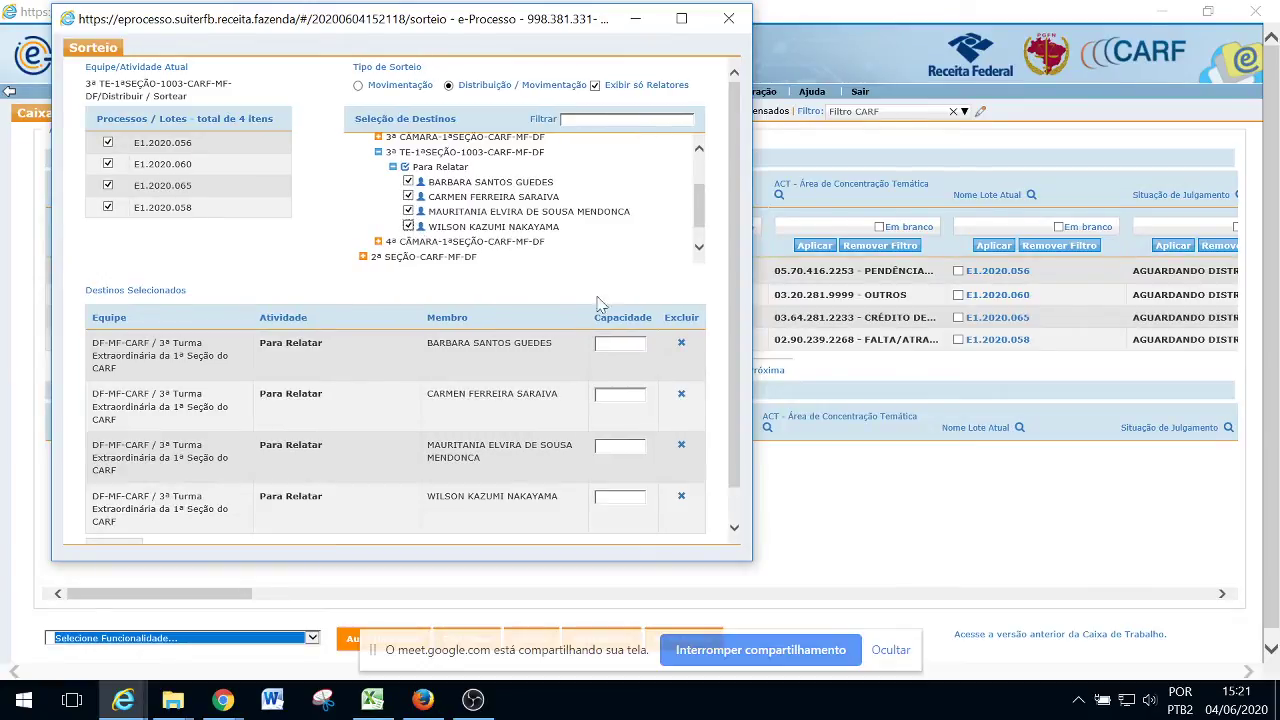
# Enter capacity 1 for each of the four relators and run the draw
pyautogui.click(620, 343)
pyautogui.write('1')
pyautogui.click(620, 394)
pyautogui.write('1')
pyautogui.click(620, 497)
pyautogui.write('1')
pyautogui.click(615, 445)
pyautogui.write('1')
pyautogui.scroll(-1, 473, 330)
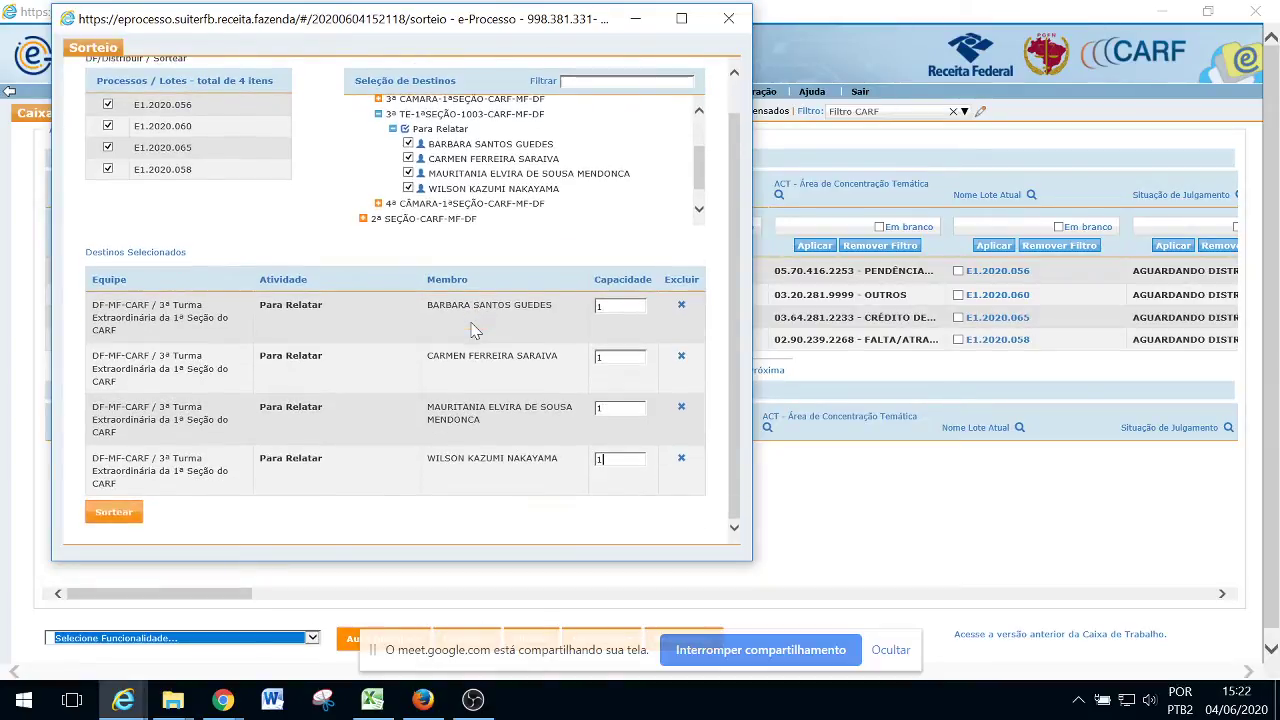
pyautogui.click(115, 514)
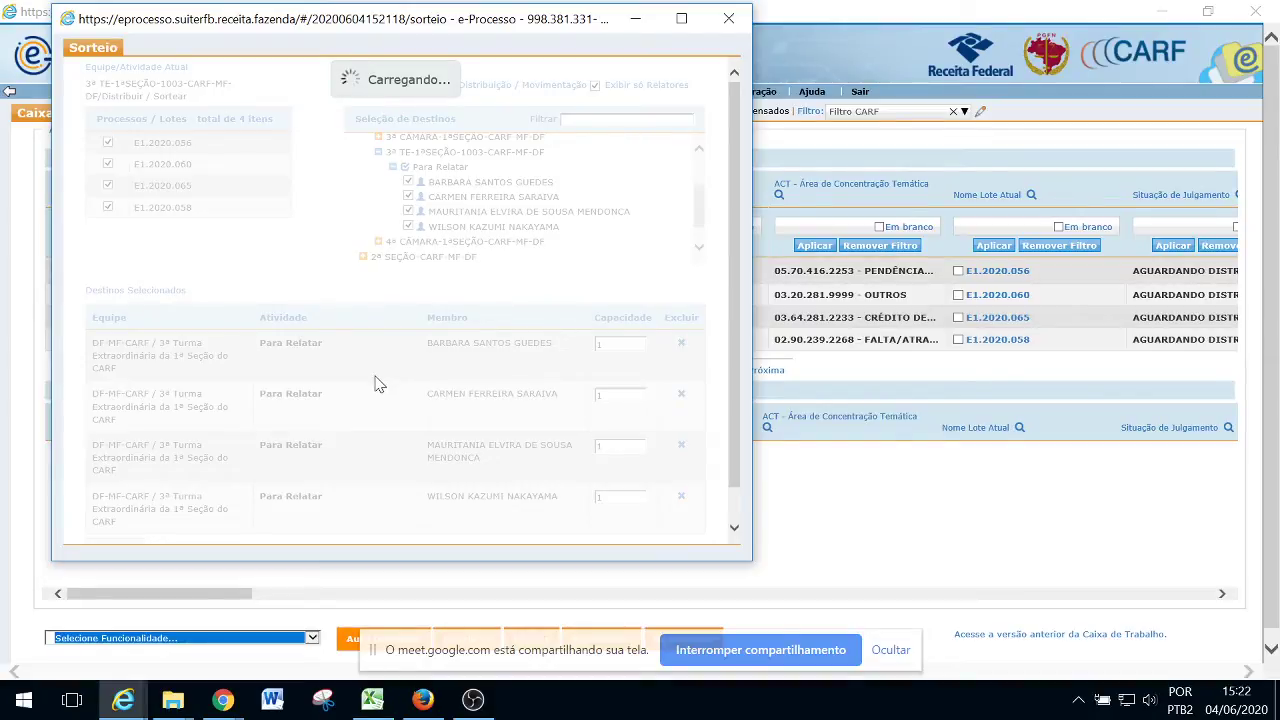
# Review the draw result: lots E1.2020.058, .056, .065 and .060, one per relator
pyautogui.hotkey('alt', 'Tab')
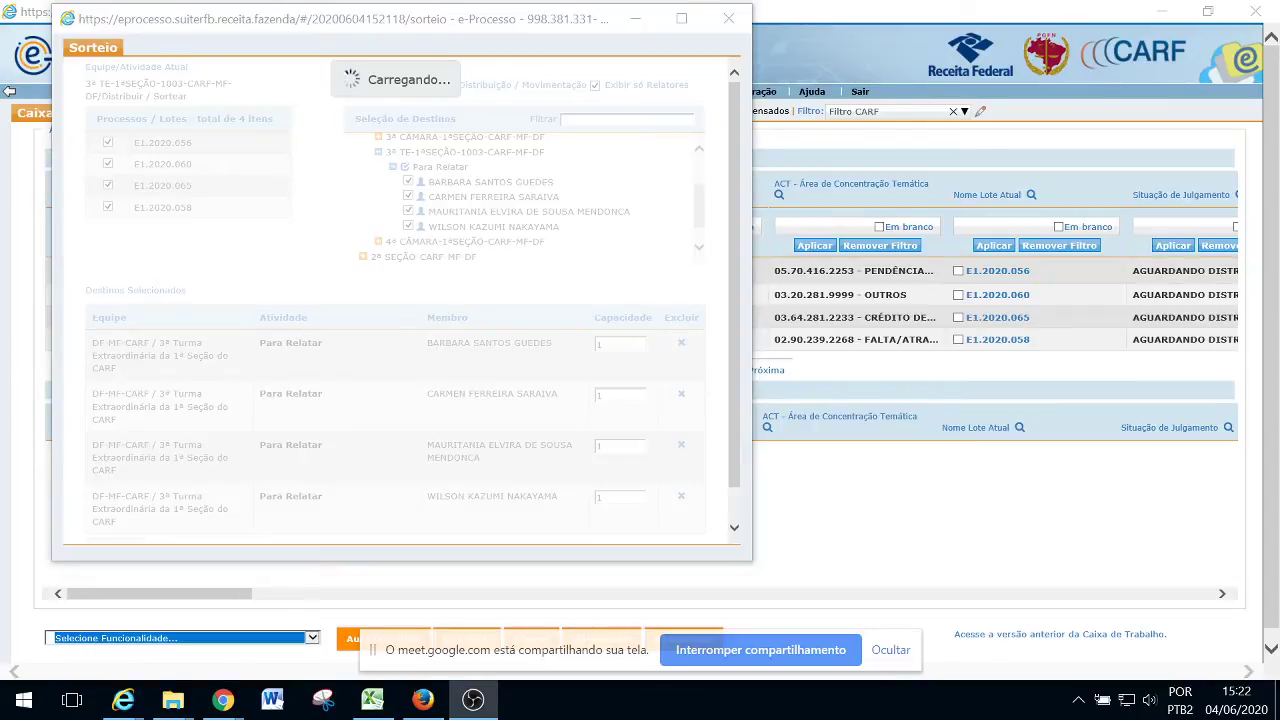
pyautogui.hotkey('alt', 'Tab')
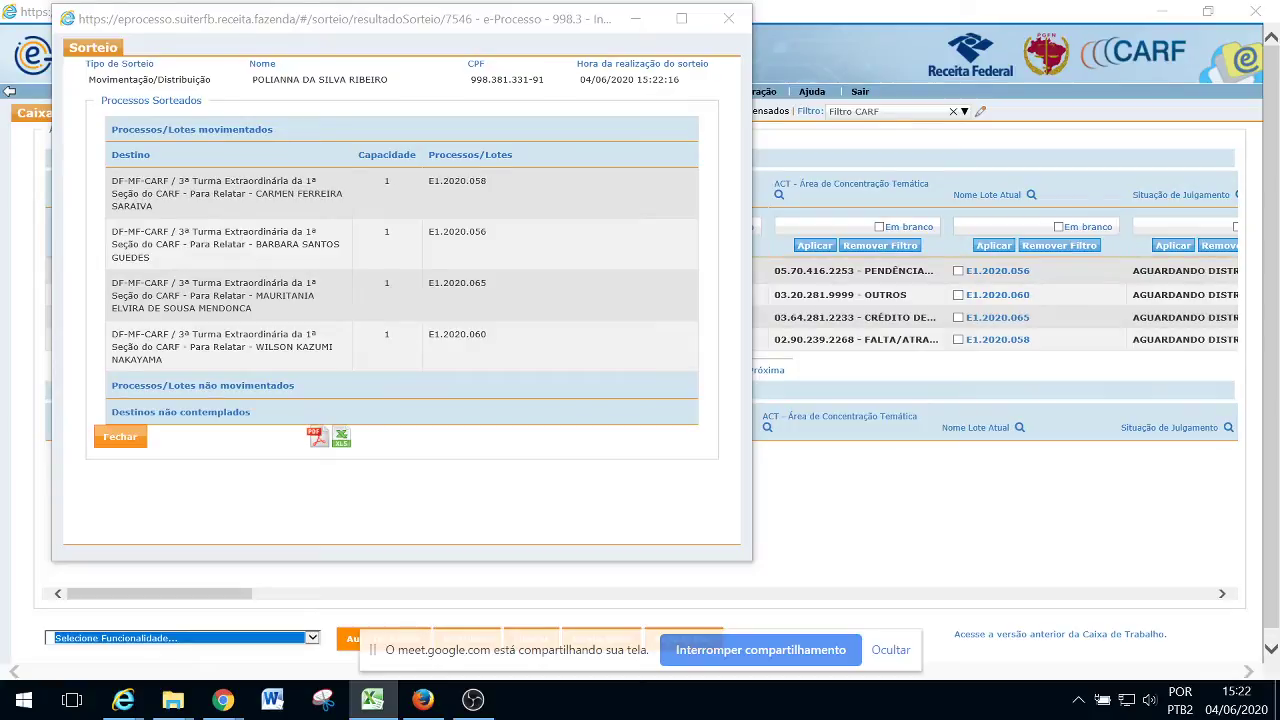
# Close the draw results and switch the team queue to 1ª TO-2ªCÂMARA-2ªSEÇÃO-CARF-MF-DF
pyautogui.click(120, 437)
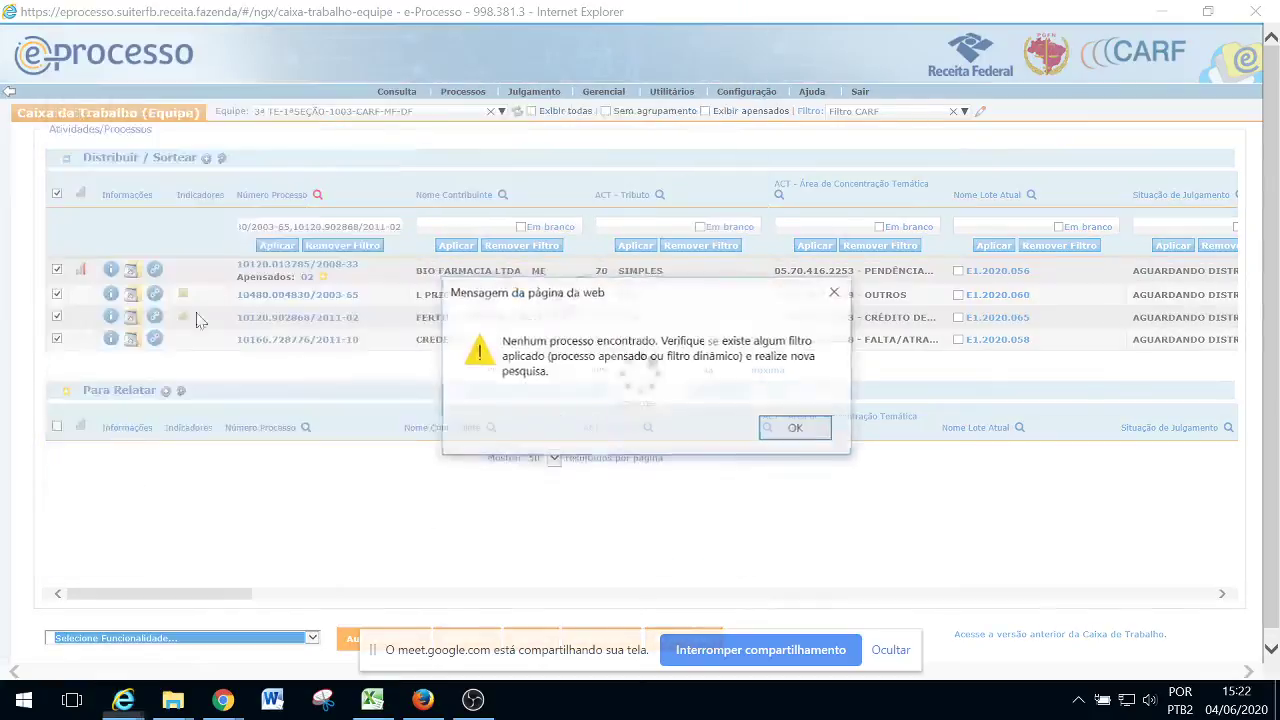
pyautogui.click(814, 432)
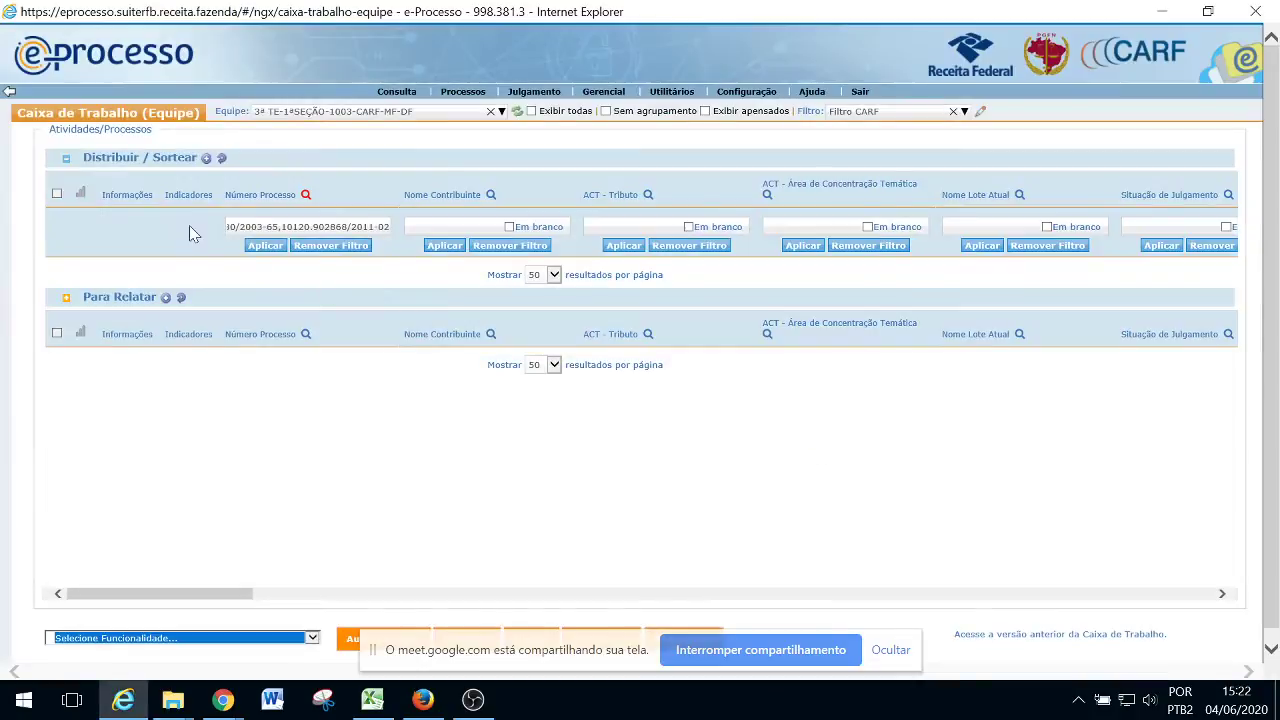
pyautogui.click(396, 112)
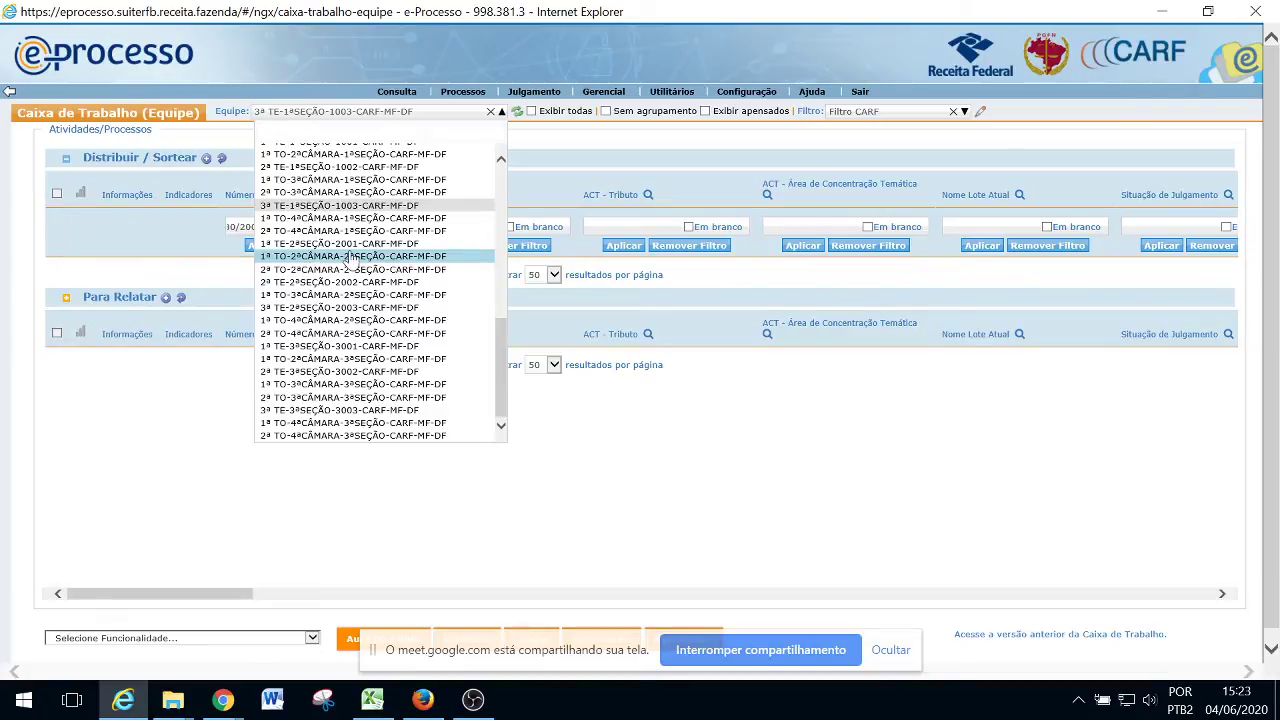
pyautogui.click(355, 262)
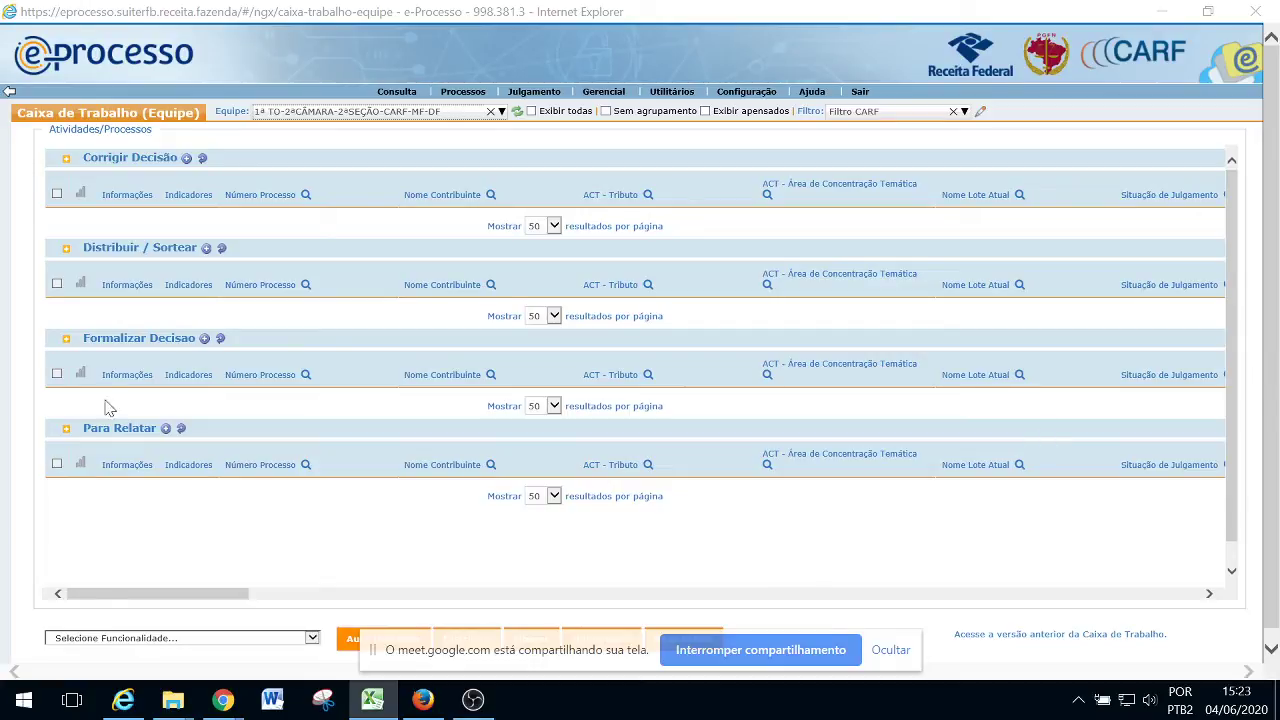
# Filter Número Processo by the seven pasted numbers, select all O2.2020 results and choose Sortear
pyautogui.click(306, 285)
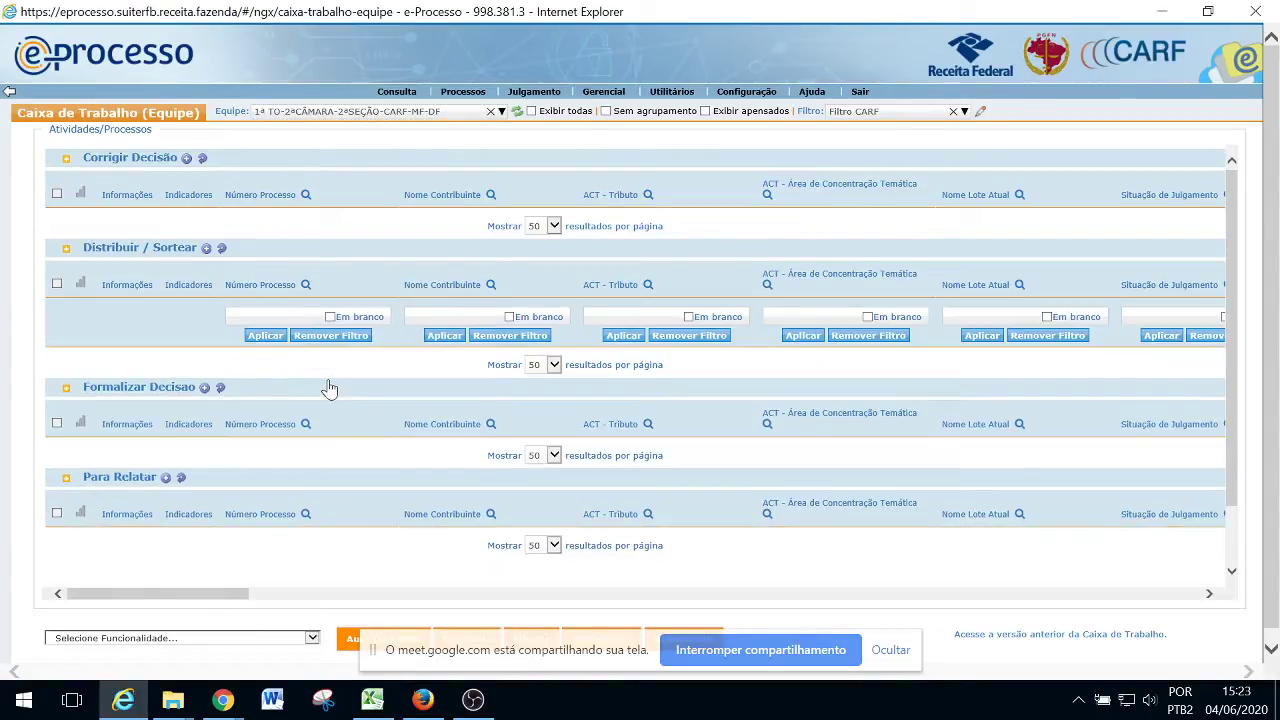
pyautogui.click(270, 316)
pyautogui.hotkey('ctrl', 'v')
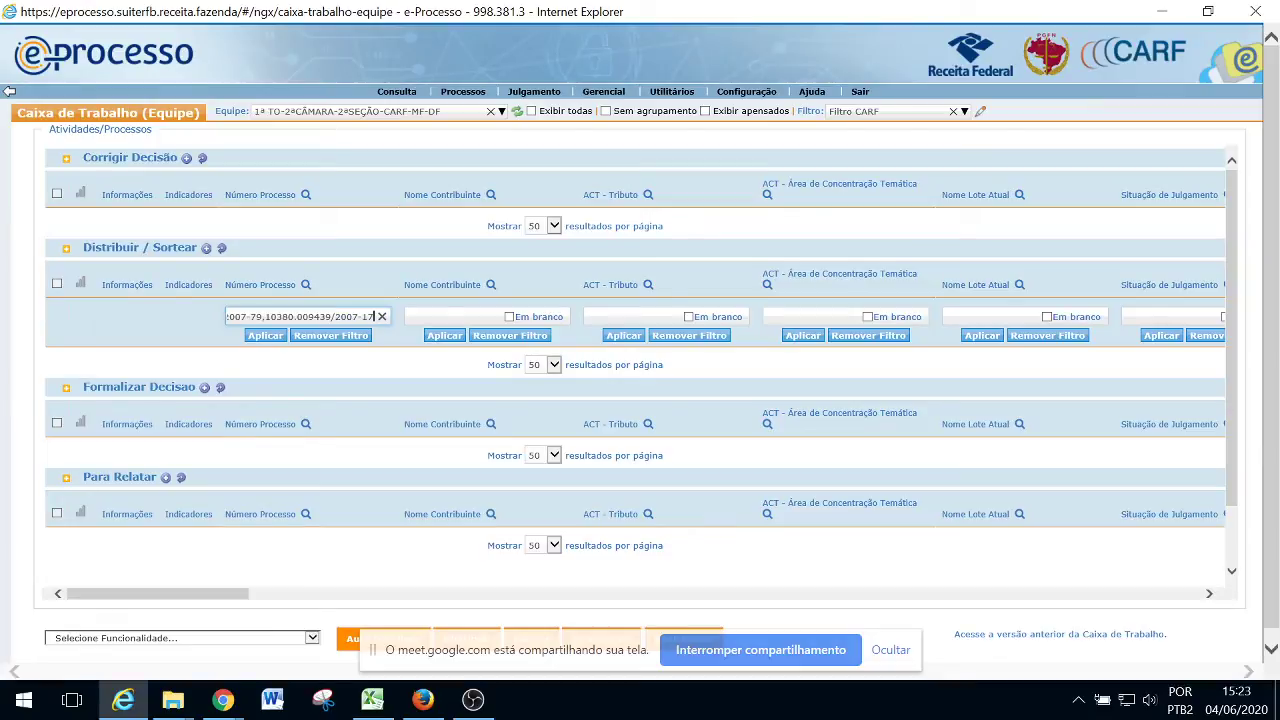
pyautogui.click(259, 337)
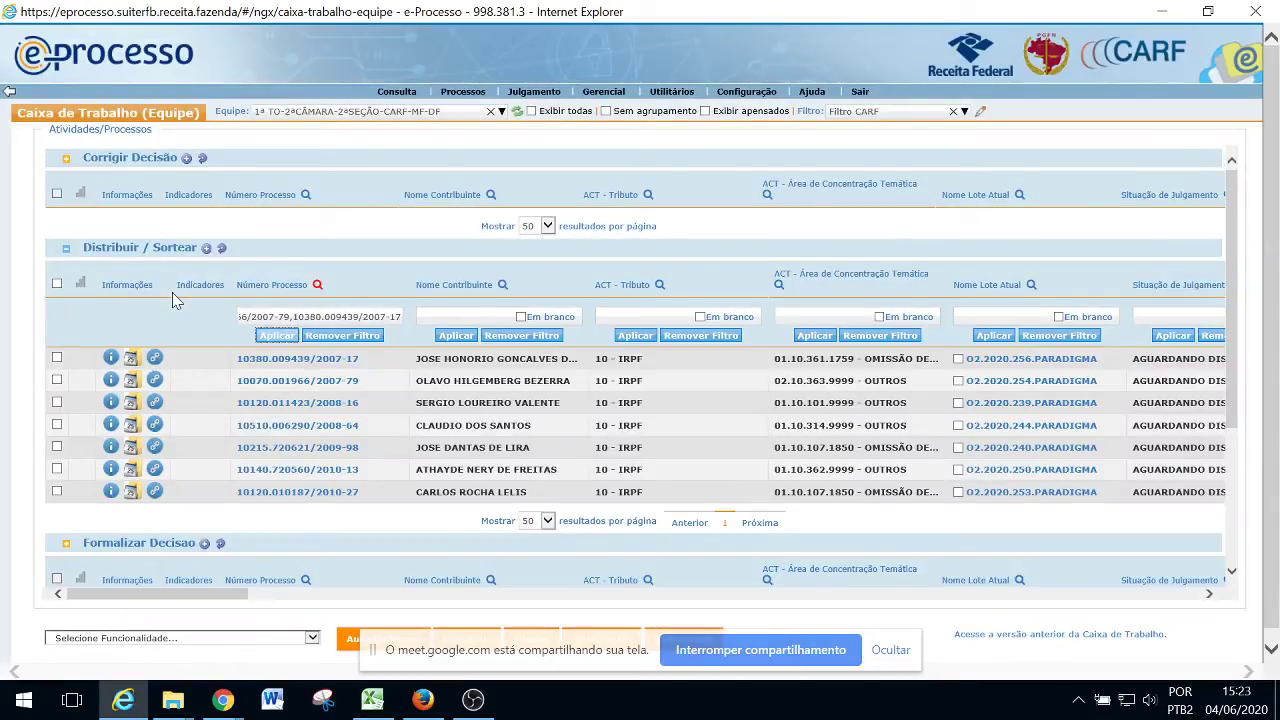
pyautogui.click(57, 284)
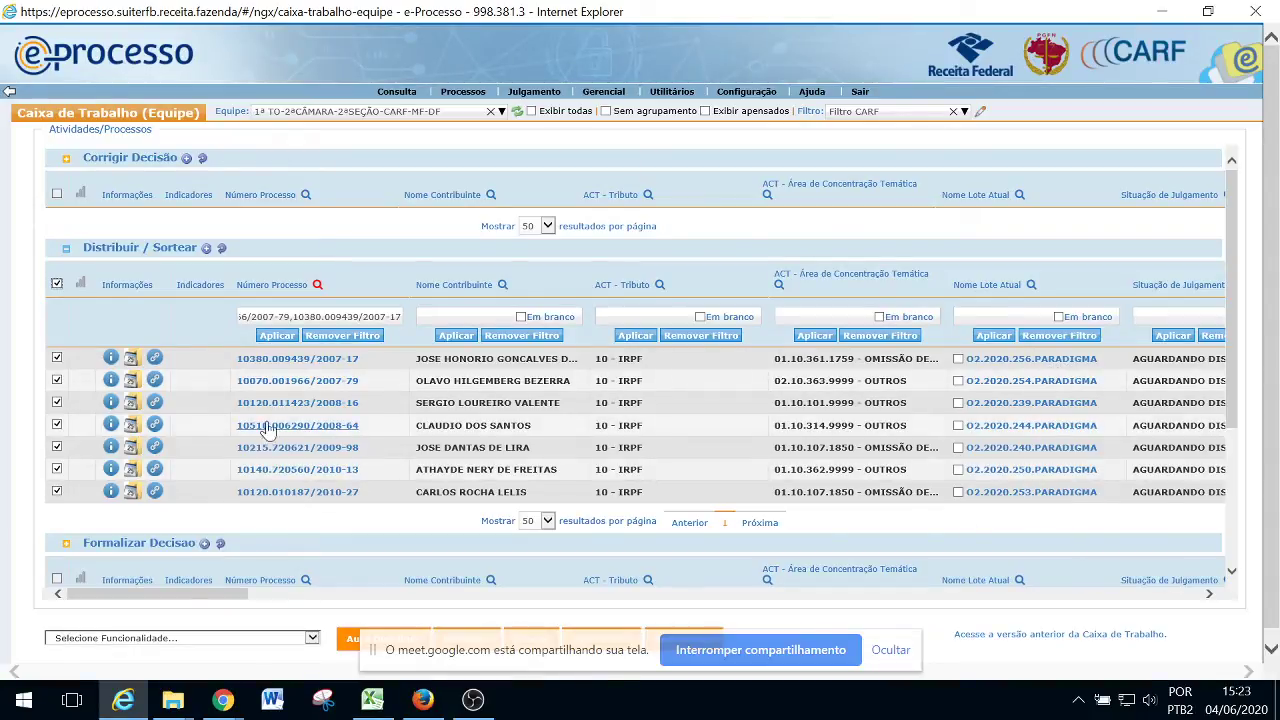
pyautogui.scroll(-2, 268, 590)
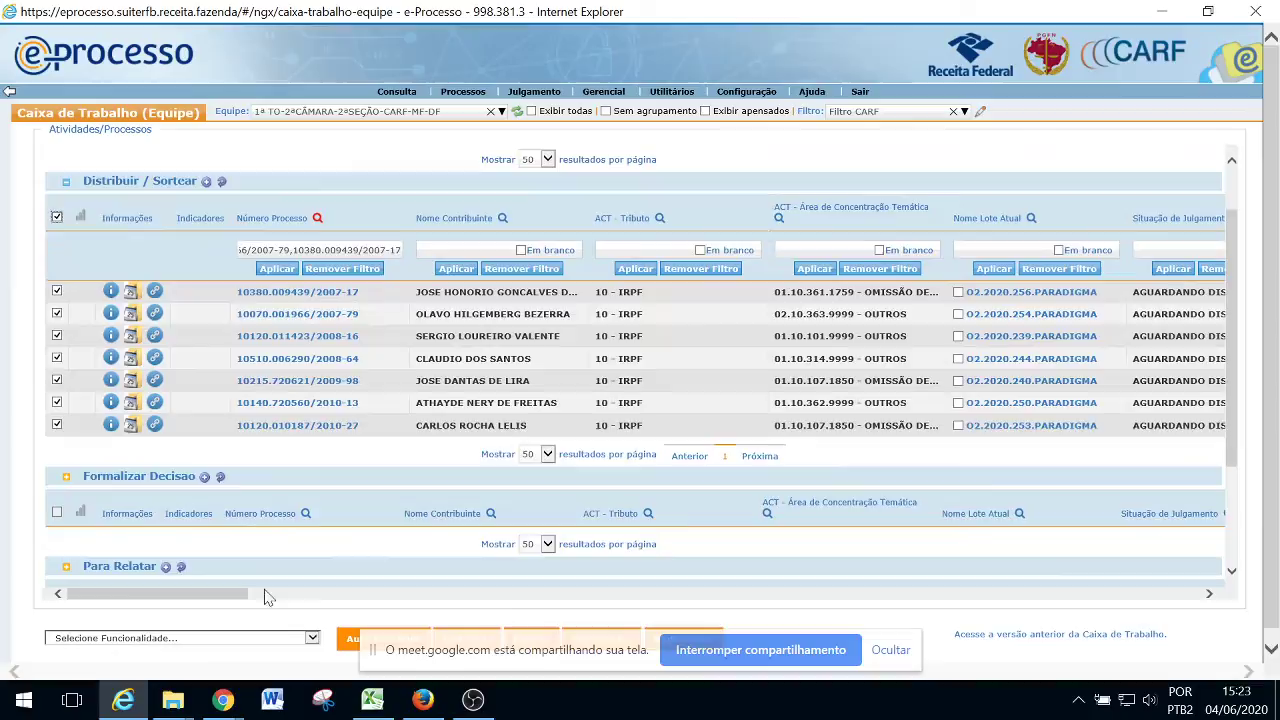
pyautogui.click(312, 637)
pyautogui.click(70, 667)
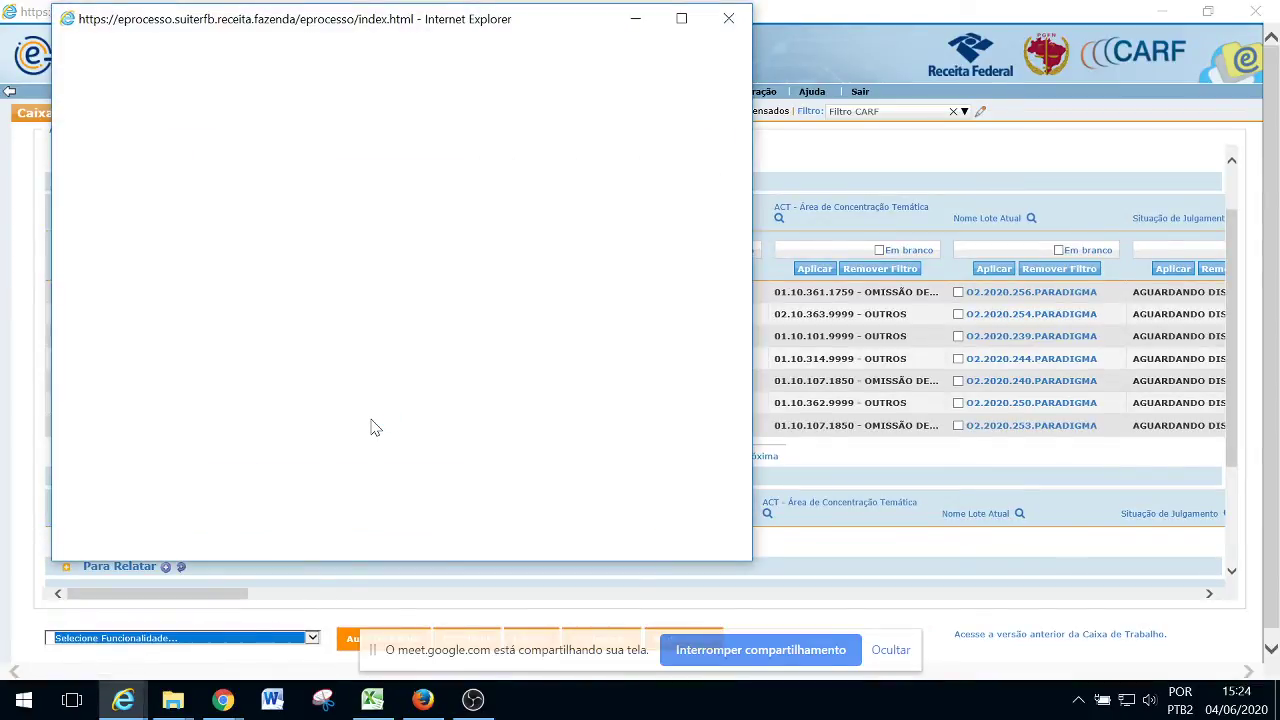
# Switch over to Excel while the Sorteio window for the seven PARADIGMA lots loads
pyautogui.hotkey('alt', 'Tab')
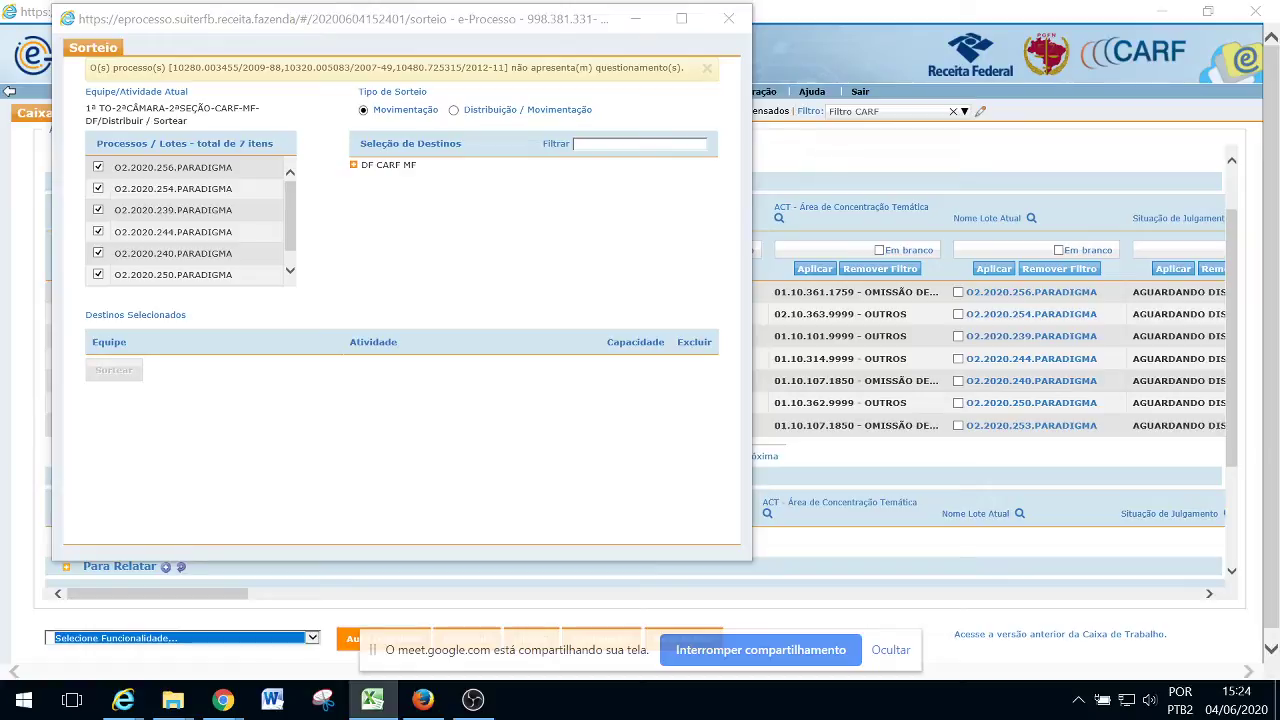
pyautogui.moveTo(290, 198)
pyautogui.mouseDown()
pyautogui.moveTo(296, 222)
pyautogui.moveTo(295, 208)
pyautogui.mouseUp()
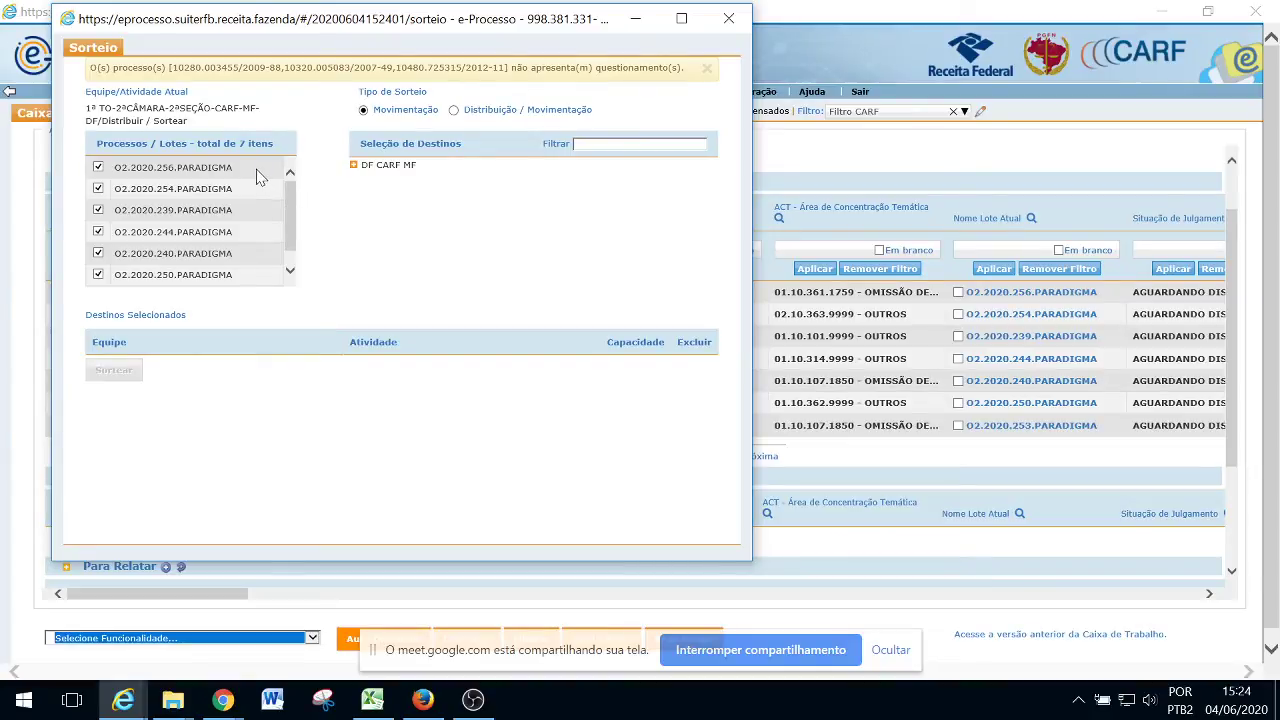
pyautogui.moveTo(254, 170); pyautogui.dragTo(115, 168)
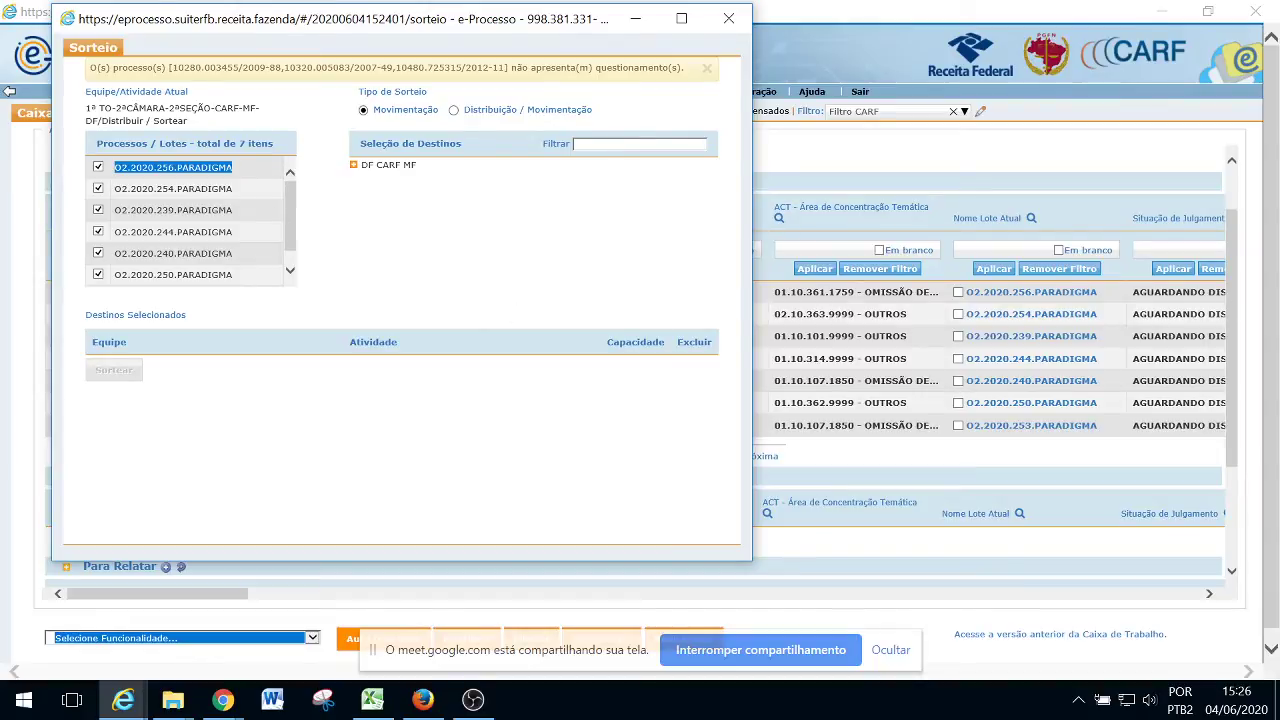
# Open lot 02.2020.256.PARADIGMA from the team work list, scroll through its 32 processes, and close it
pyautogui.click(232, 603)
pyautogui.moveTo(232, 597); pyautogui.dragTo(322, 599)
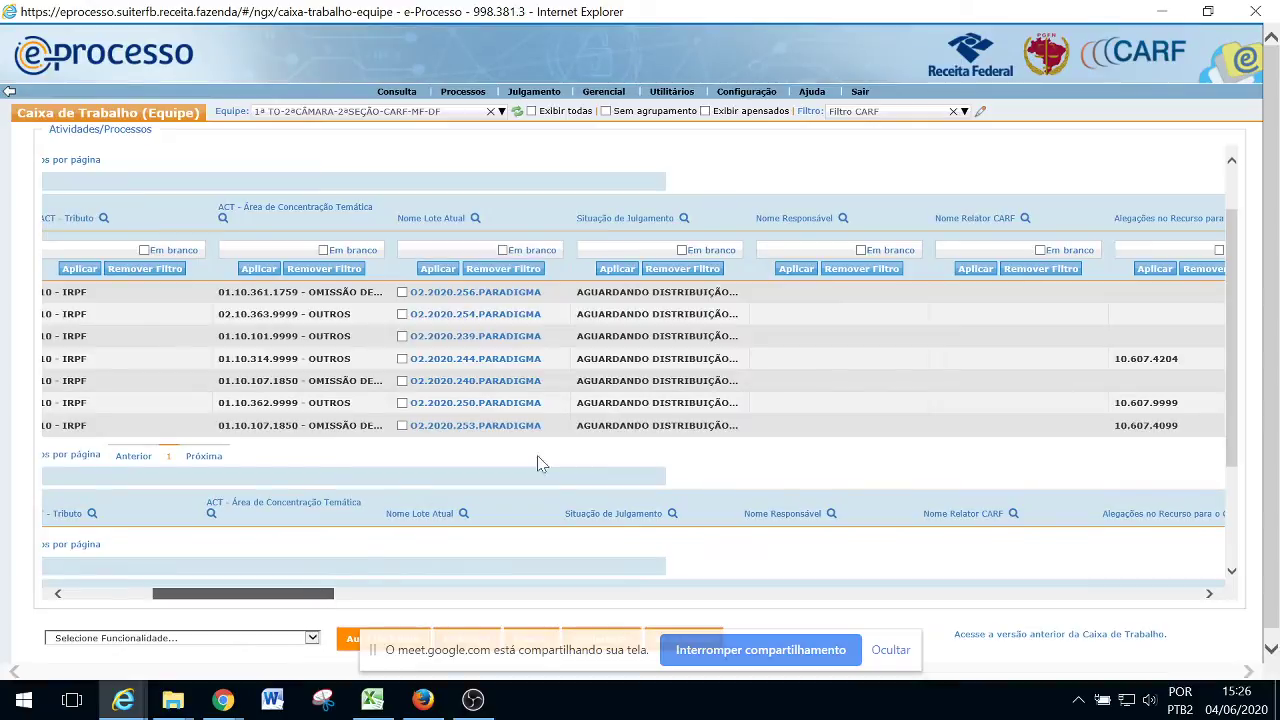
pyautogui.click(477, 294)
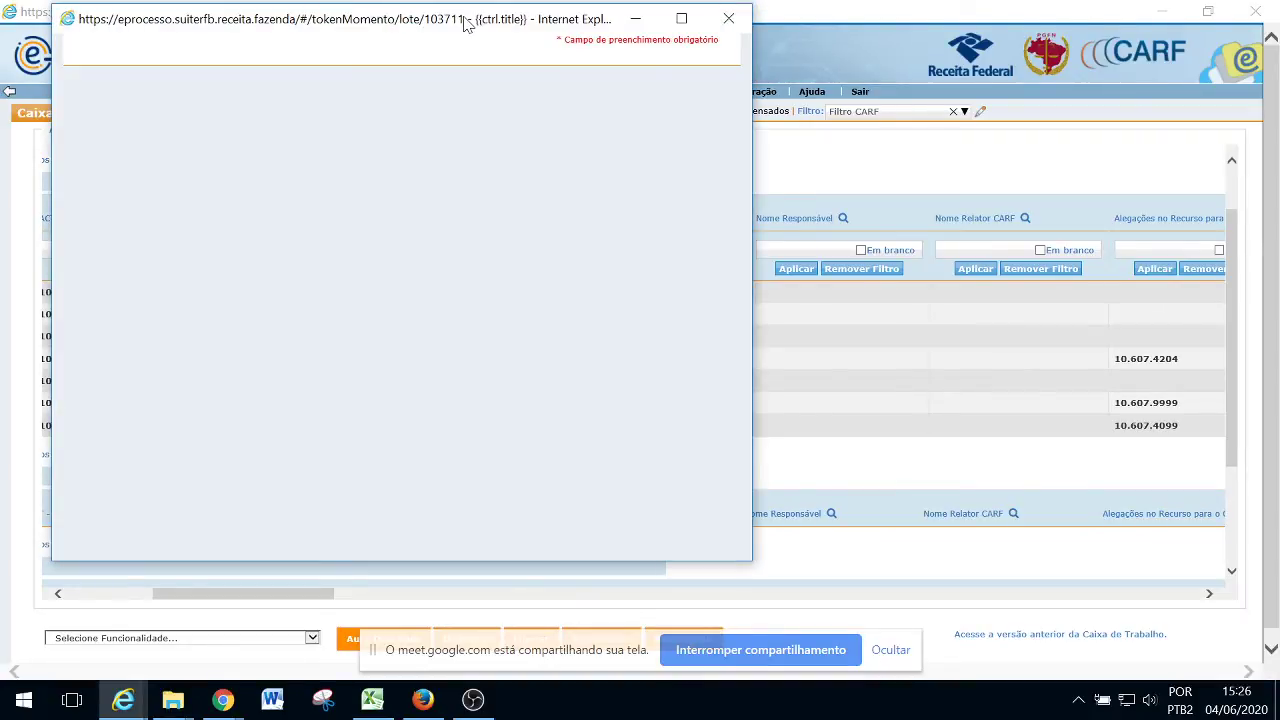
pyautogui.moveTo(466, 26); pyautogui.dragTo(957, 25)
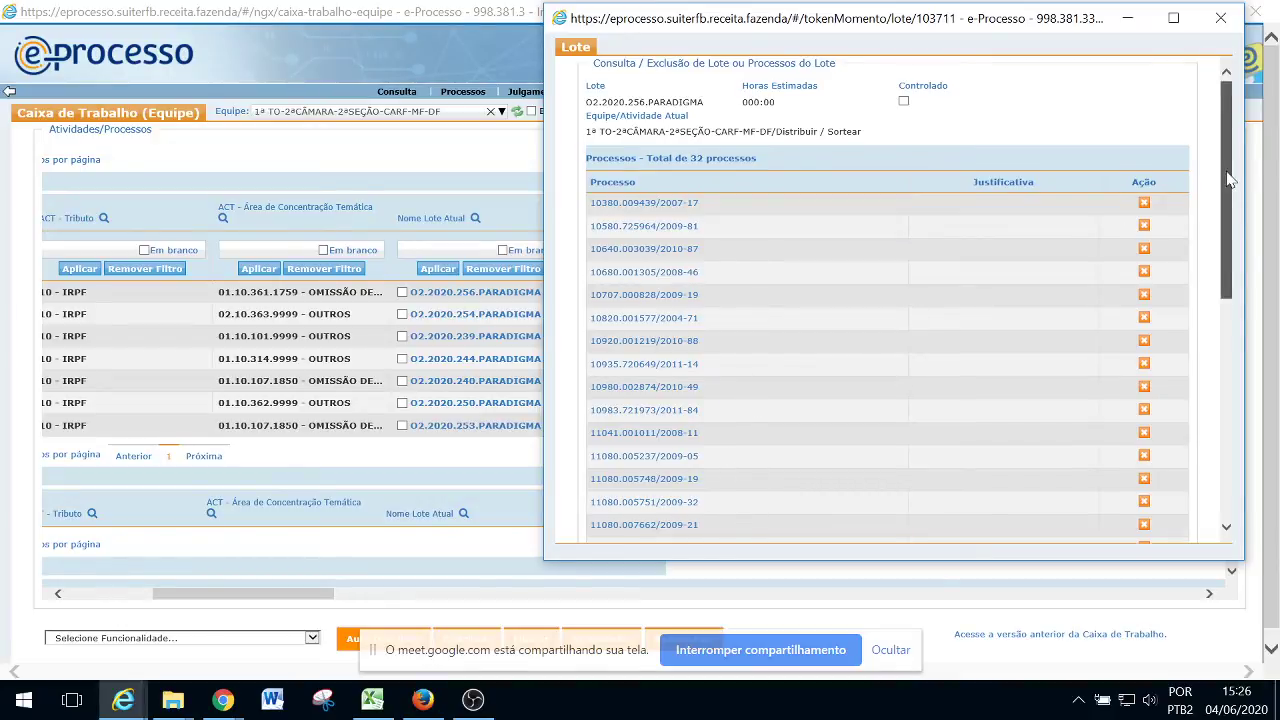
pyautogui.moveTo(1228, 182); pyautogui.dragTo(1228, 152)
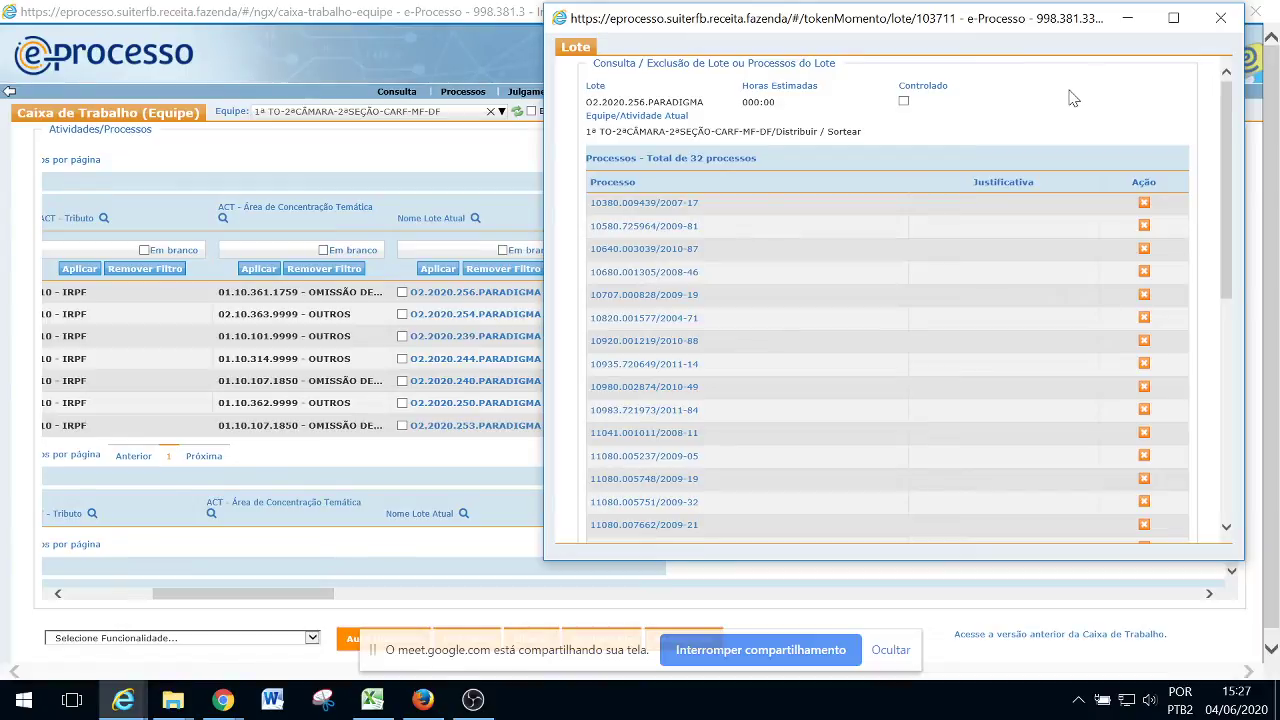
pyautogui.click(1220, 18)
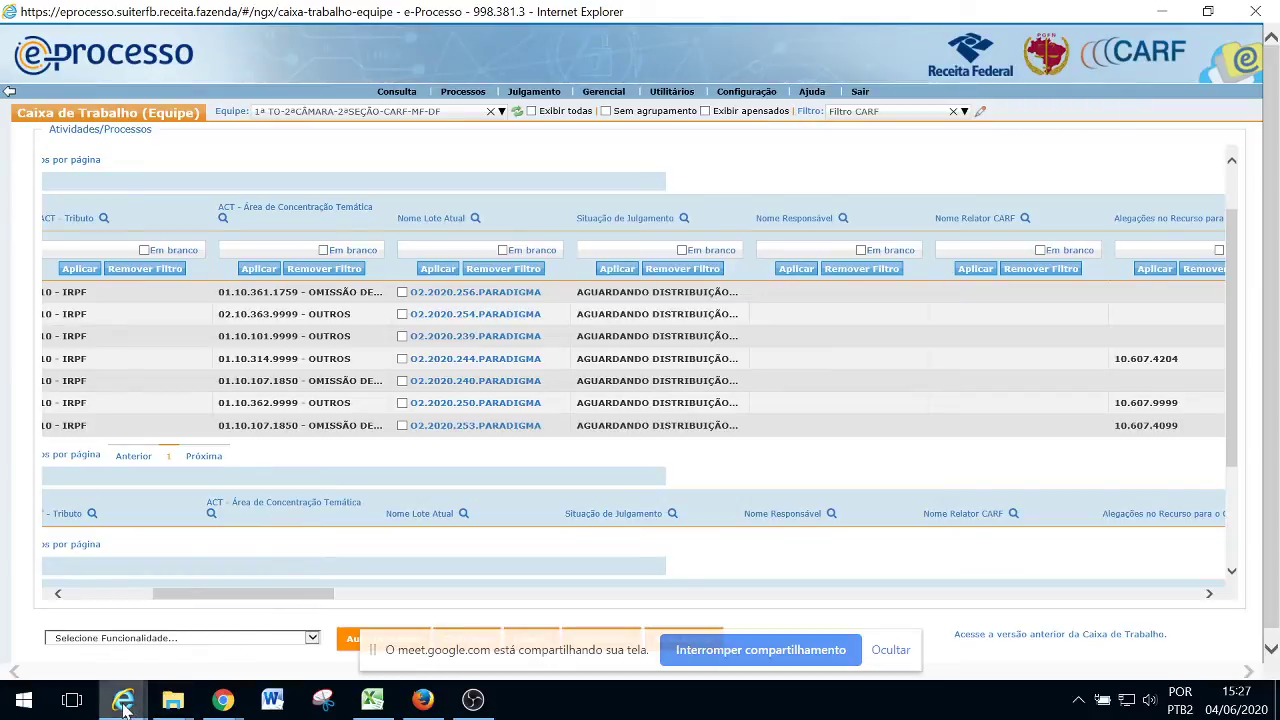
# Restore the Sorteio window with the seven PARADIGMA lots from the Internet Explorer taskbar
pyautogui.moveTo(123, 705)
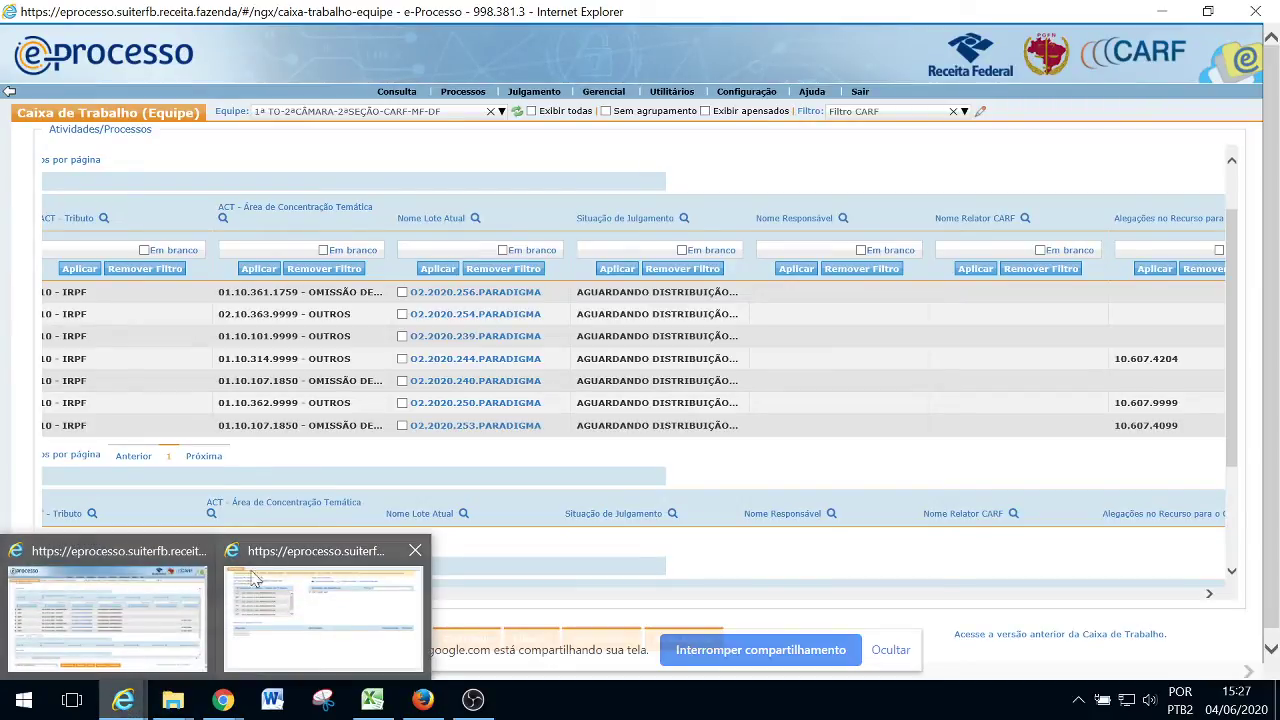
pyautogui.moveTo(328, 560)
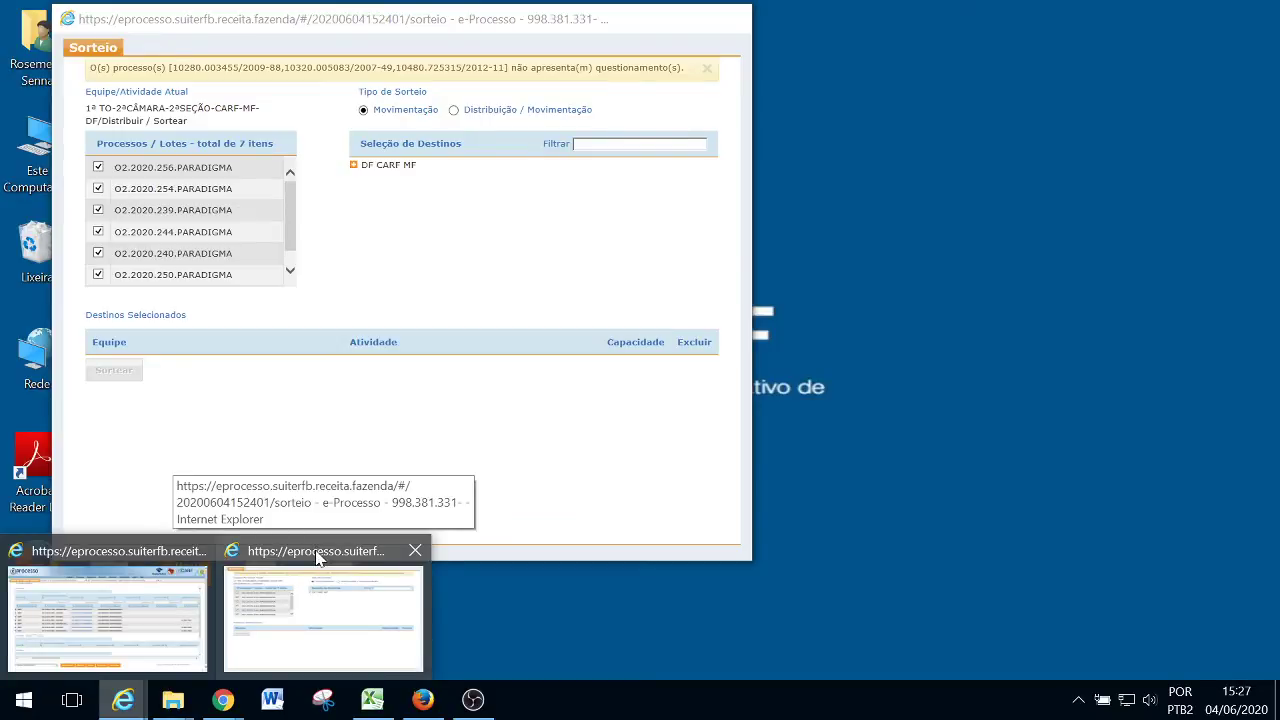
pyautogui.click(316, 558)
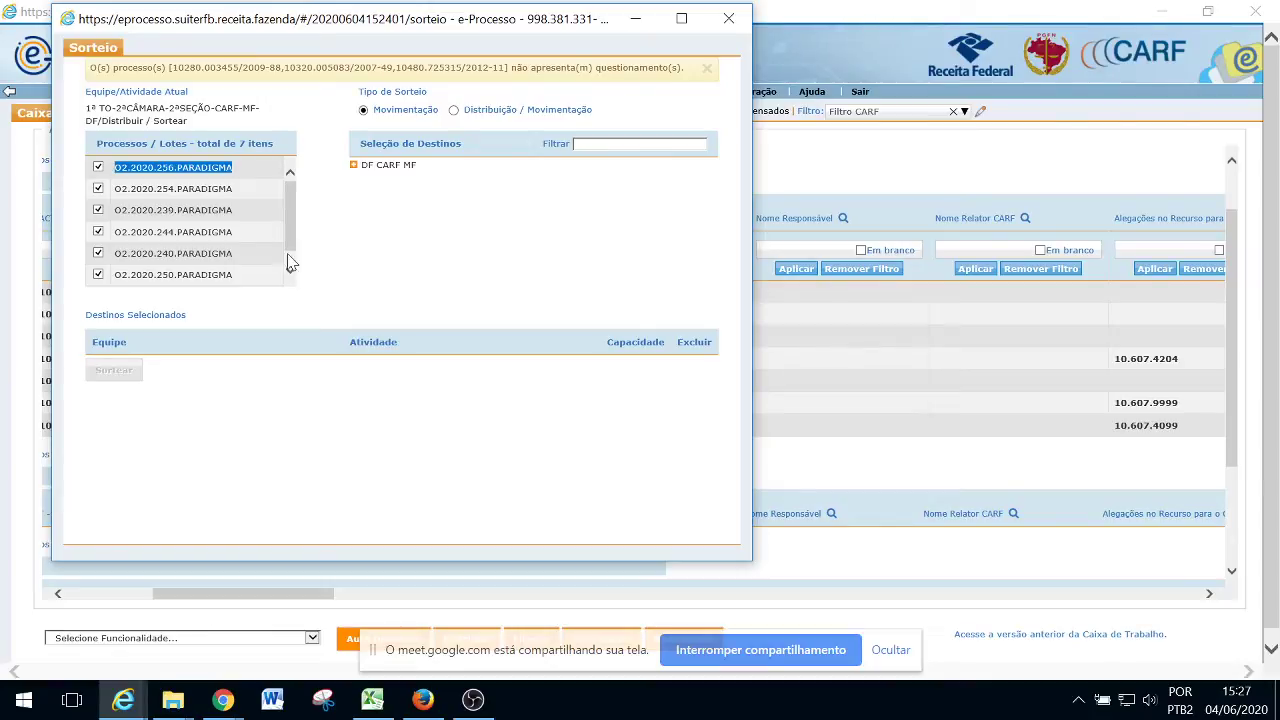
pyautogui.click(278, 172)
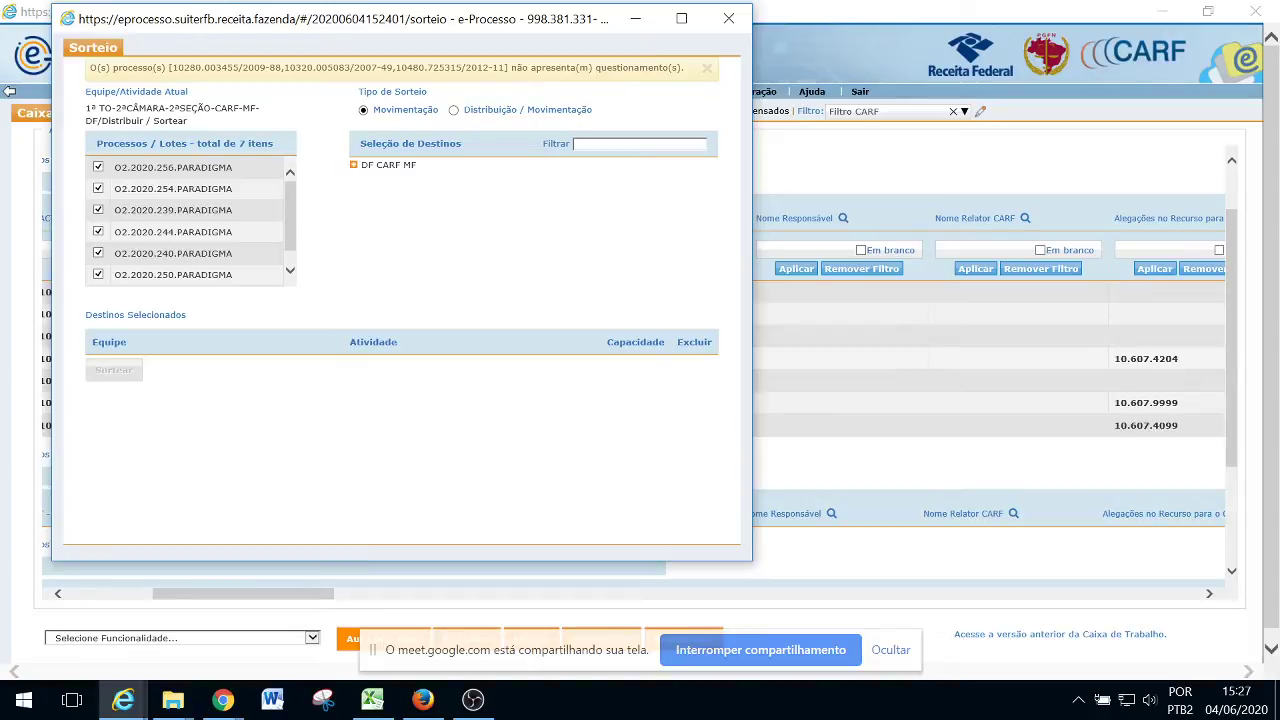
# Set the draw type to Distribuição / Movimentação, keeping Exibir só Relatores checked
pyautogui.moveTo(343, 24); pyautogui.dragTo(556, 20)
pyautogui.hotkey('alt', 'Tab')
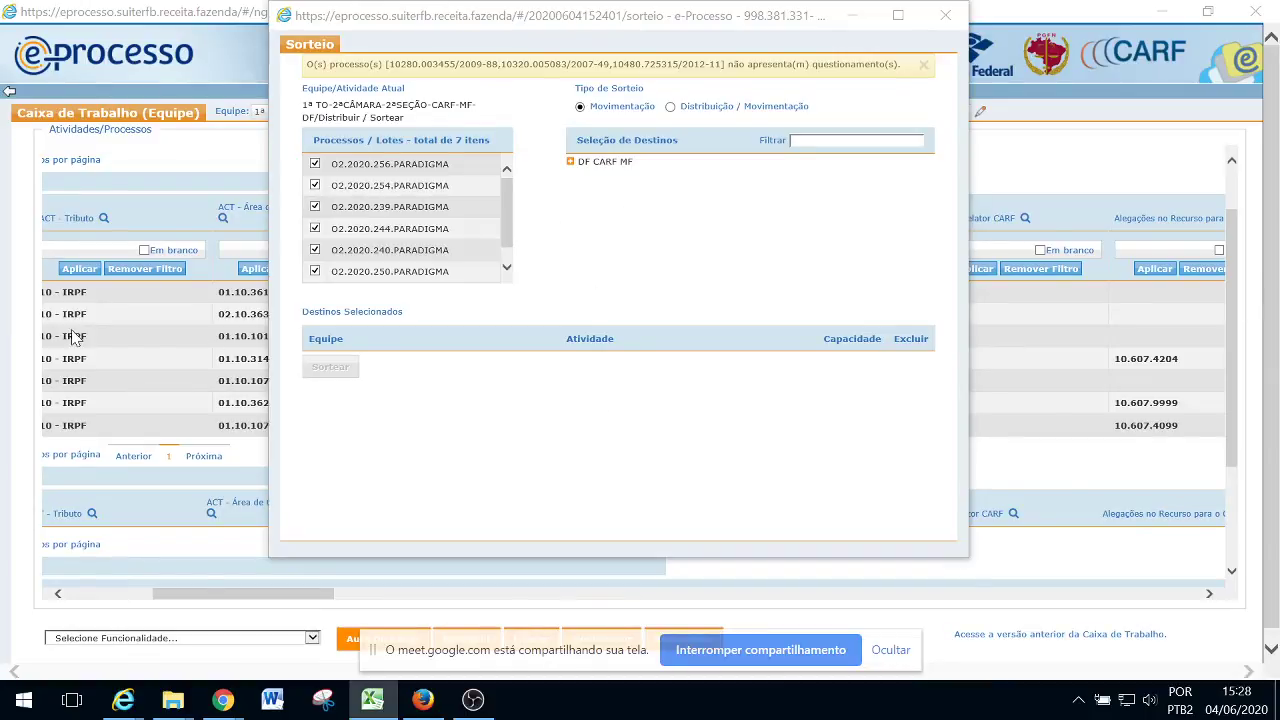
pyautogui.click(671, 108)
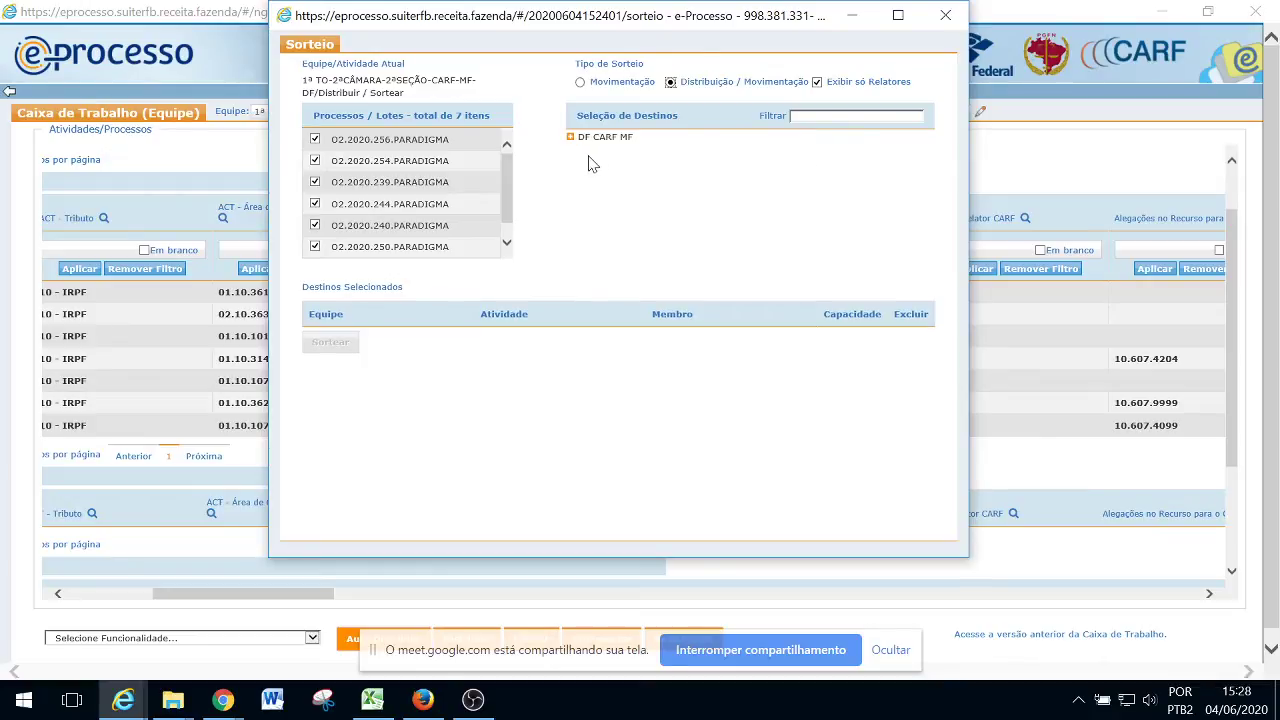
# Expand DF CARF MF > 2ª SEÇÃO > 2ª CÂMARA > 1ª TO down to its Para Relatar members
pyautogui.click(570, 137)
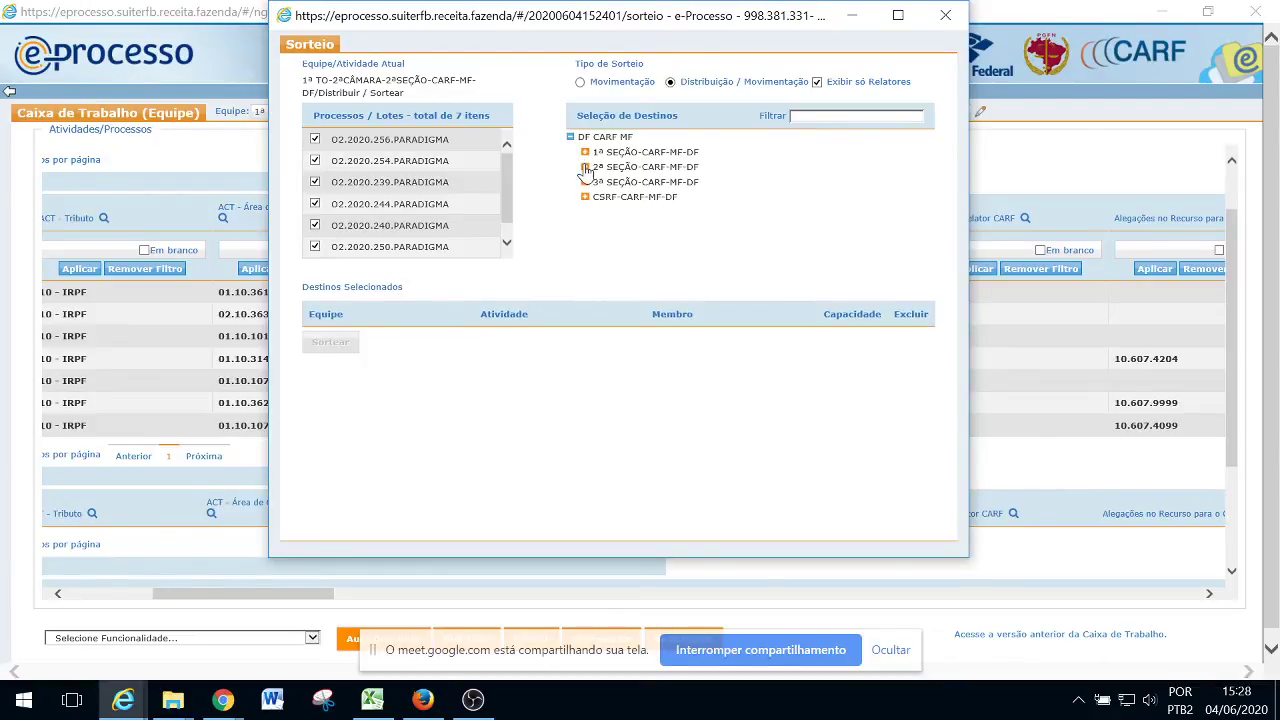
pyautogui.click(585, 166)
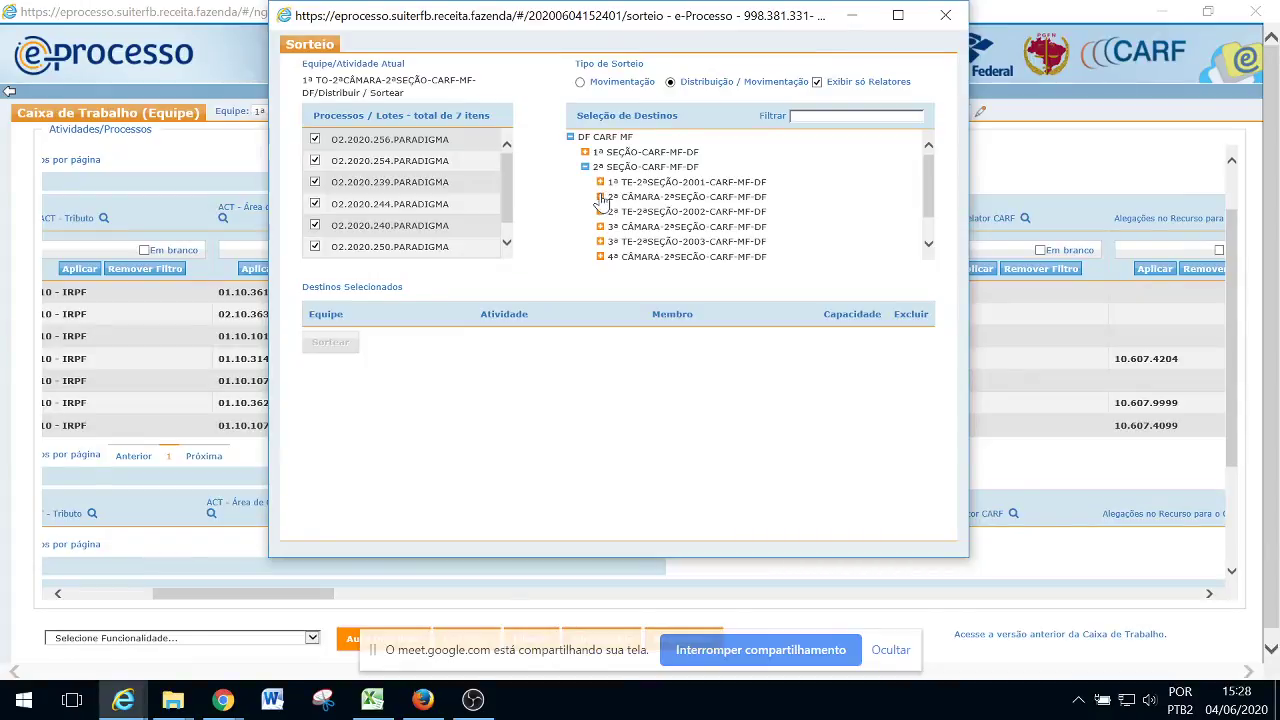
pyautogui.click(600, 197)
pyautogui.click(615, 212)
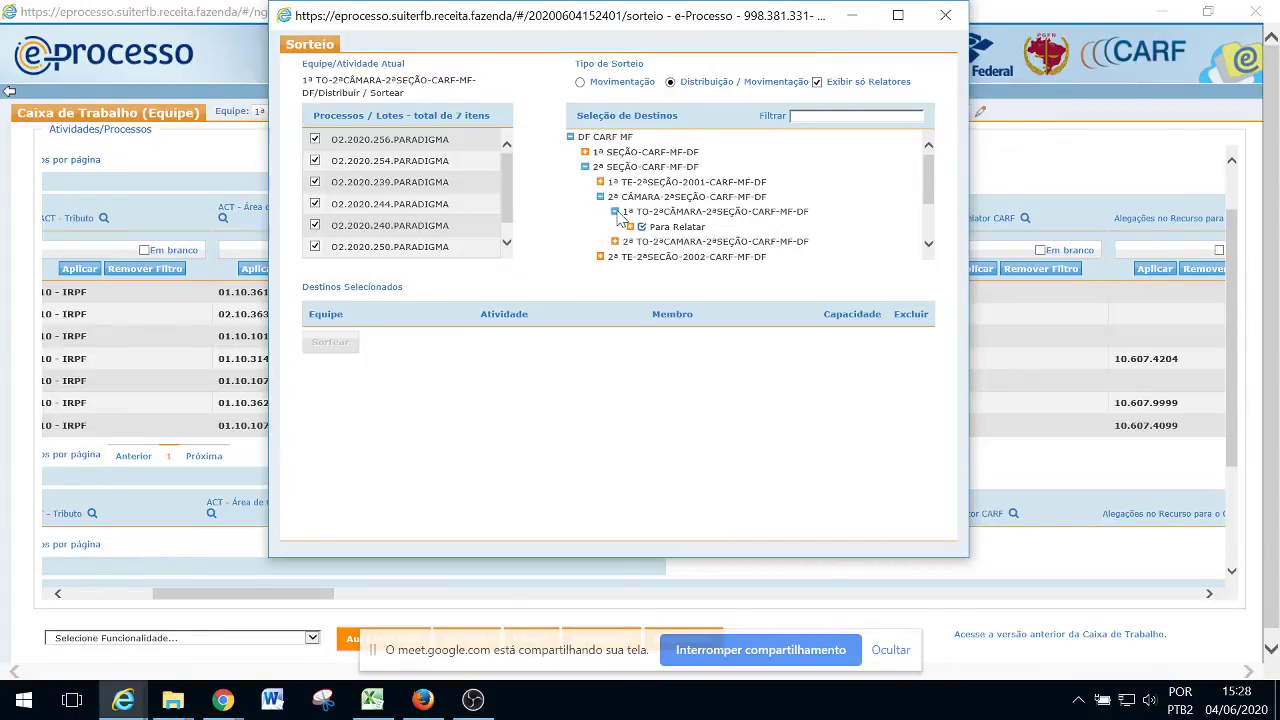
pyautogui.click(631, 228)
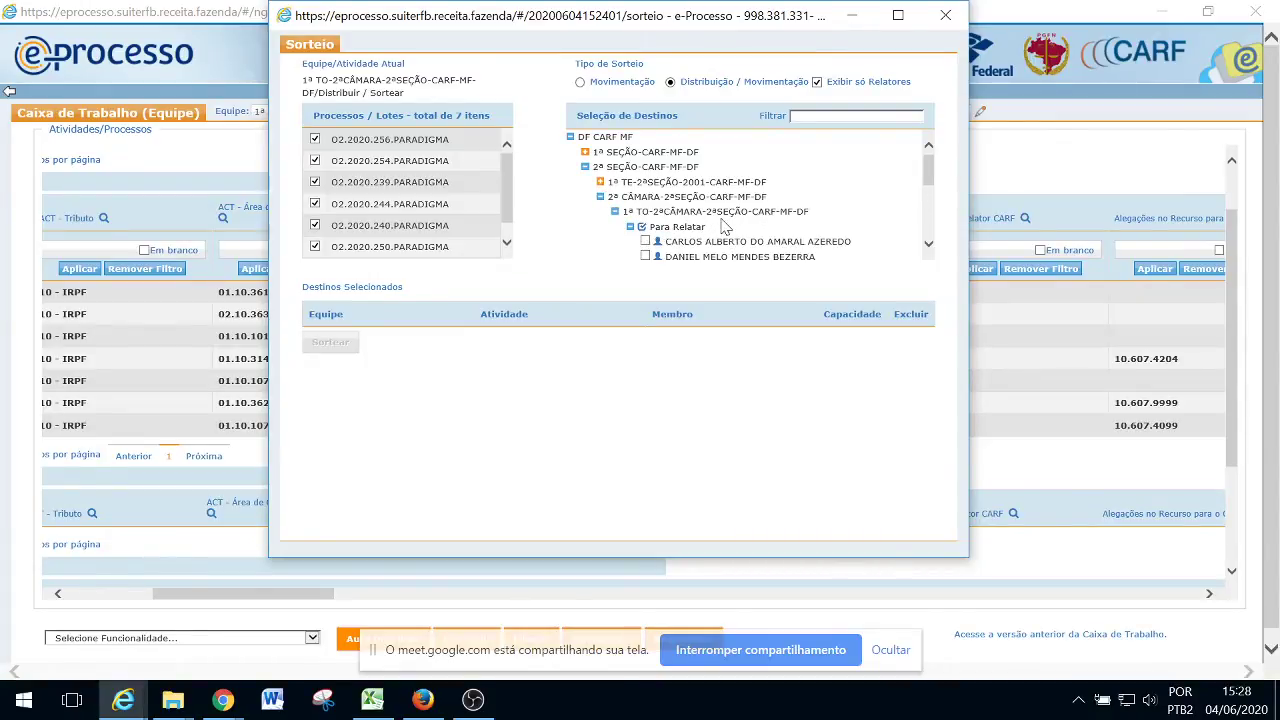
pyautogui.scroll(-3, 723, 226)
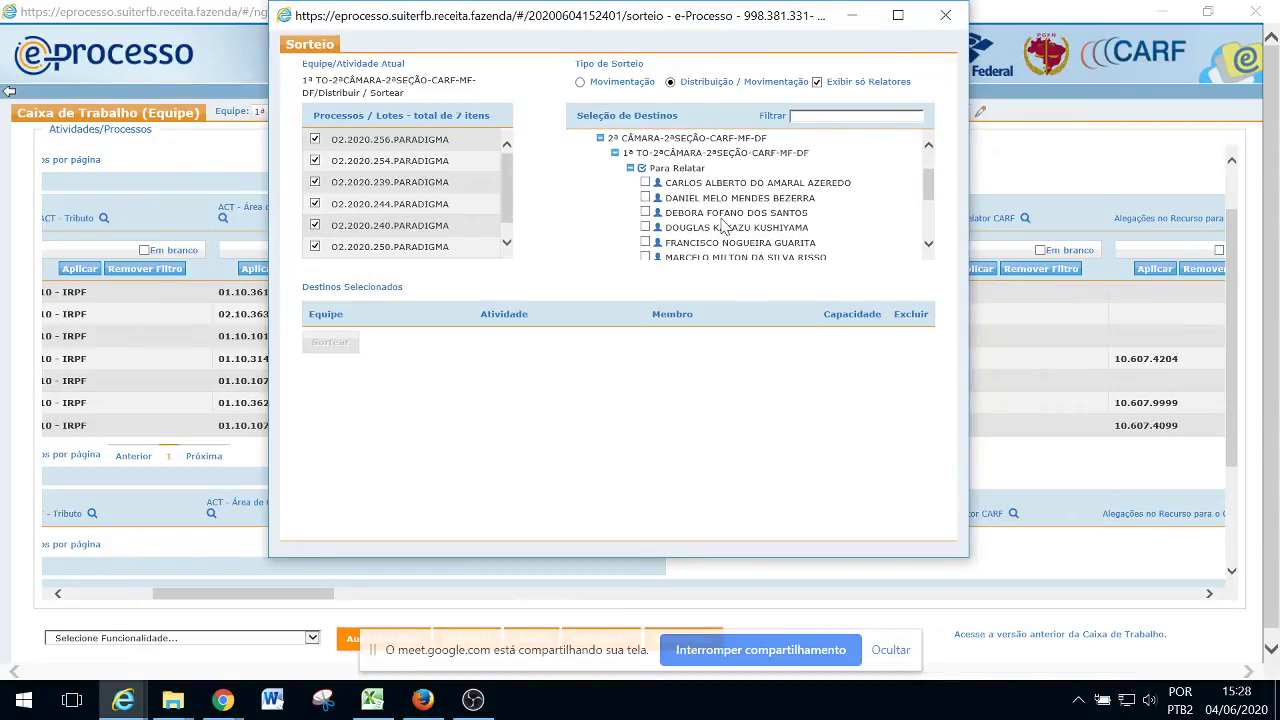
# Tick all seven Para Relatar members of team 1ª TO as draw destinations
pyautogui.click(645, 198)
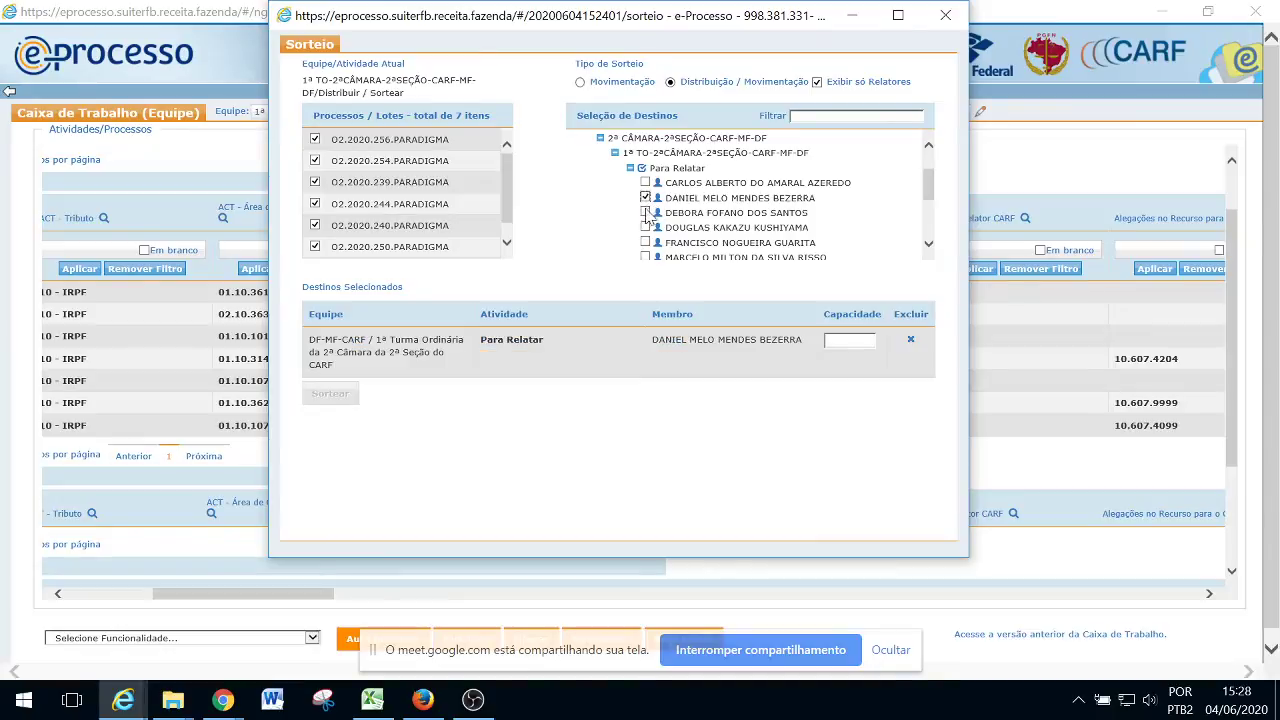
pyautogui.click(645, 212)
pyautogui.click(646, 228)
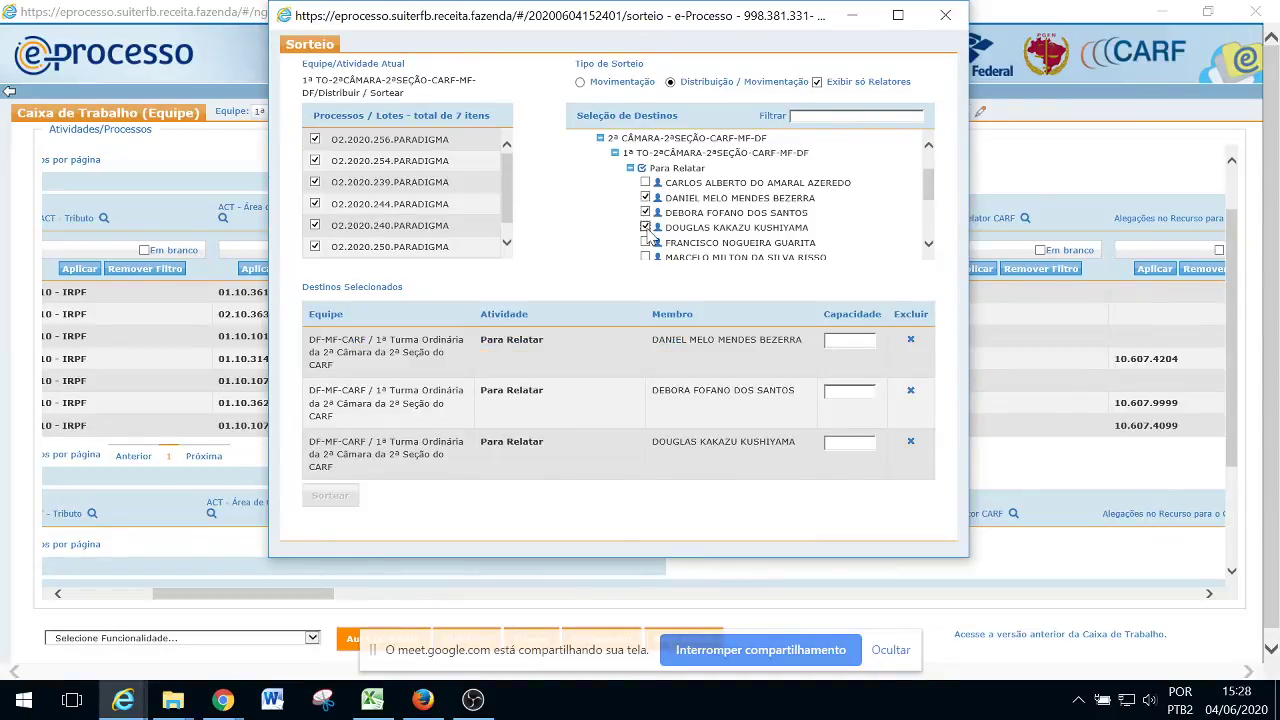
pyautogui.click(645, 243)
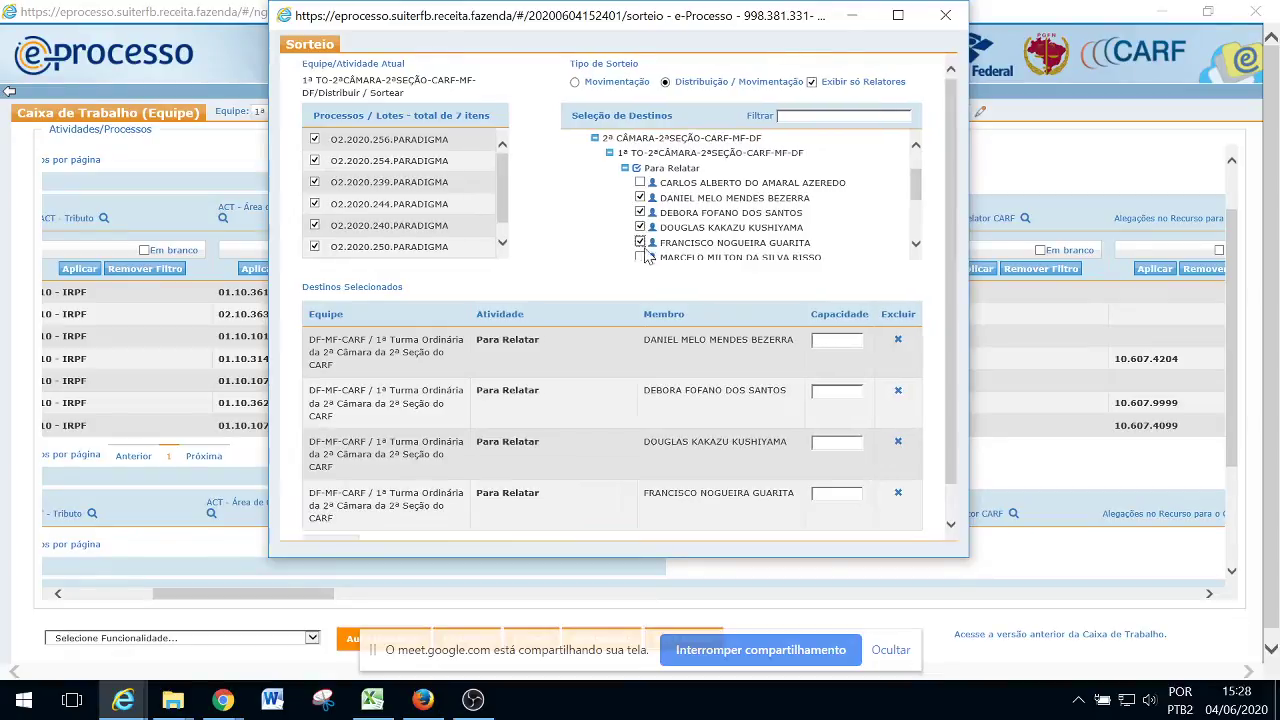
pyautogui.click(915, 243)
pyautogui.click(915, 243)
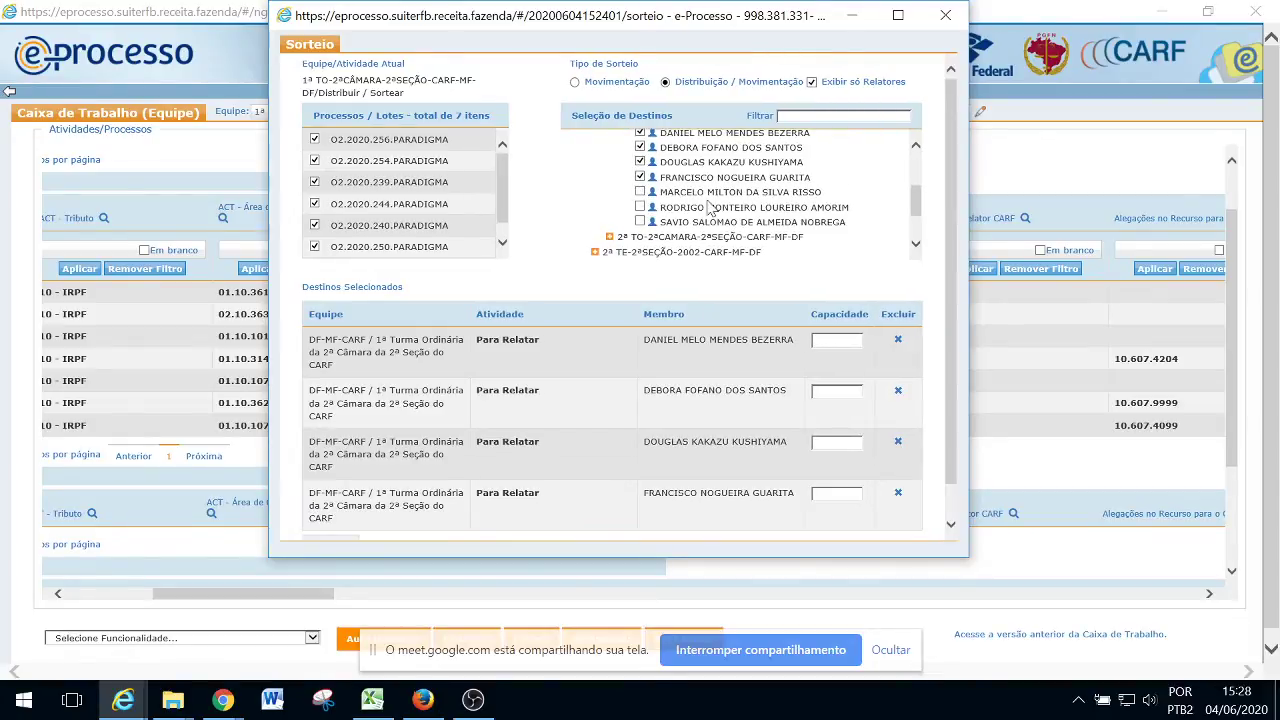
pyautogui.click(641, 192)
pyautogui.click(641, 207)
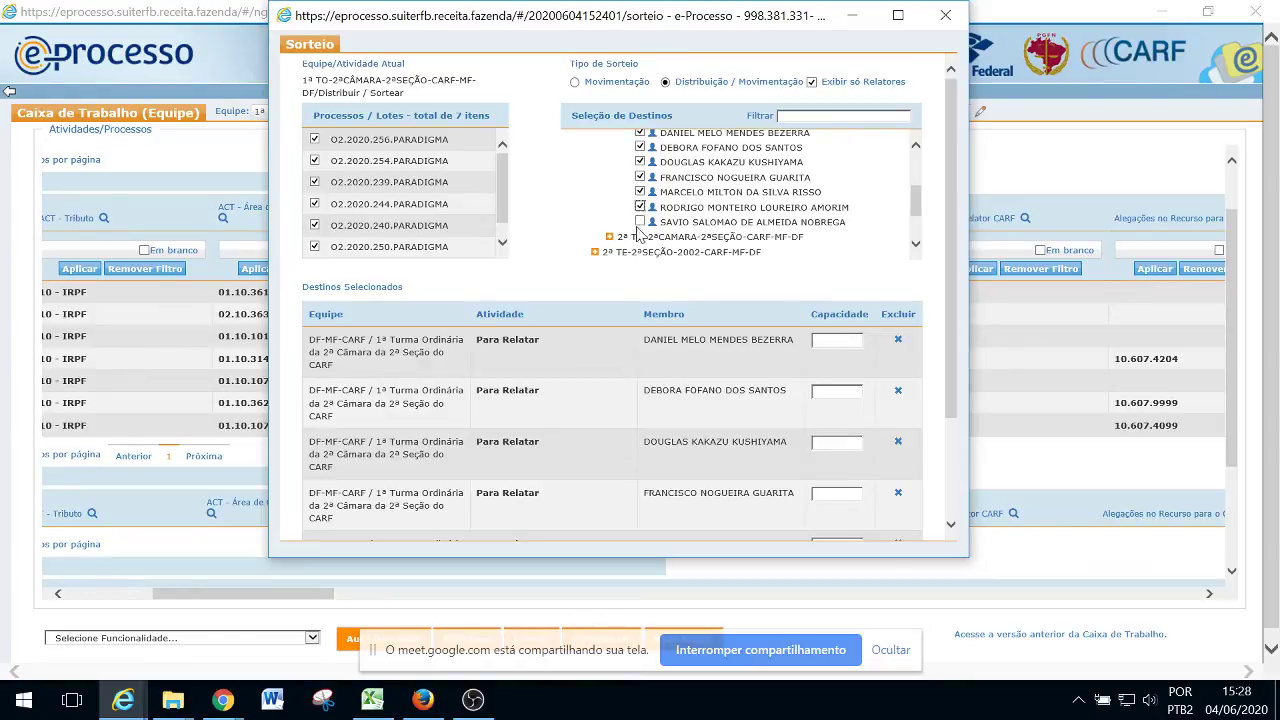
pyautogui.click(641, 222)
pyautogui.moveTo(948, 219); pyautogui.dragTo(958, 279)
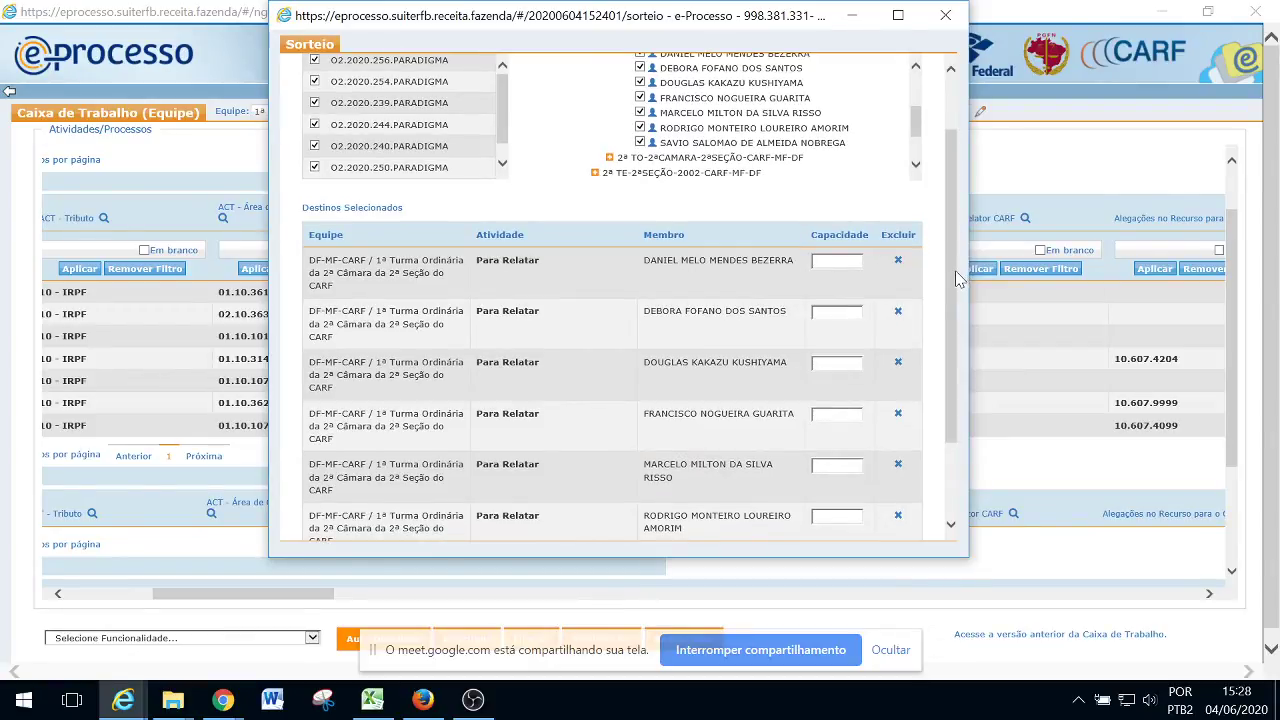
pyautogui.scroll(-2, 910, 232)
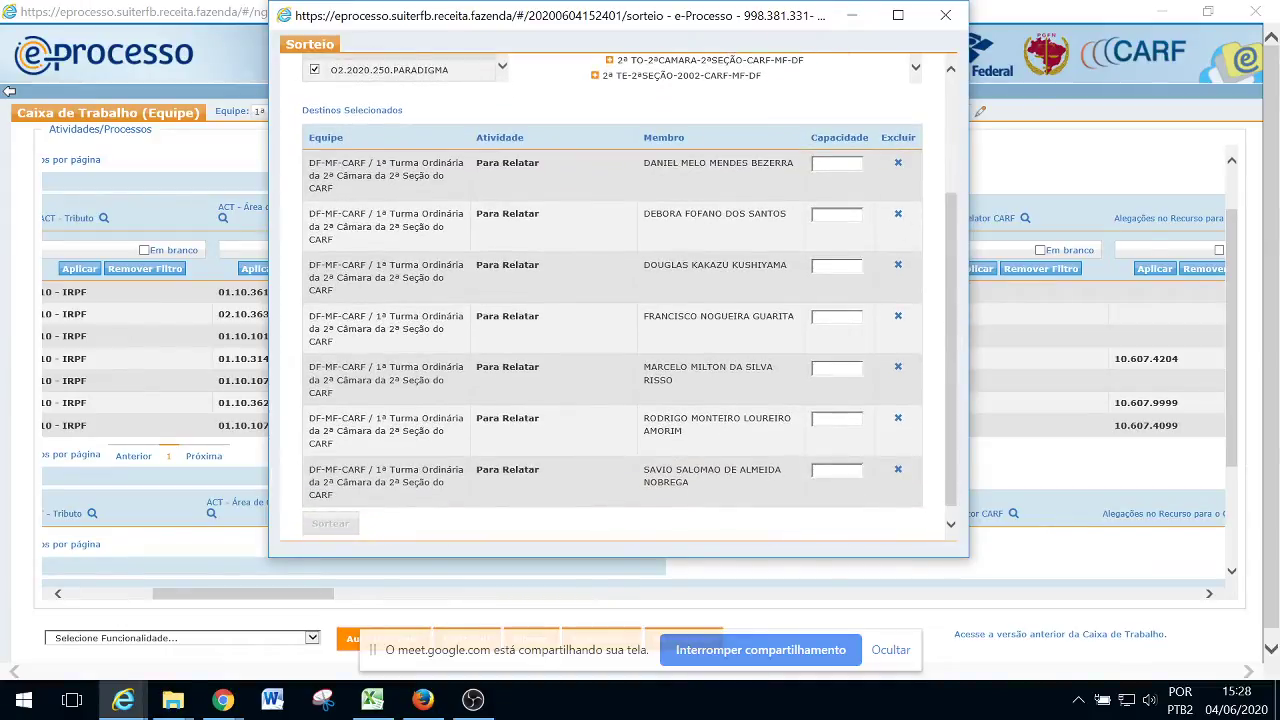
# Enter 1 in the Capacidade field of each of the seven relators
pyautogui.click(850, 165)
pyautogui.write('1')
pyautogui.press('Tab')
pyautogui.write('1')
pyautogui.press('Tab')
pyautogui.write('1')
pyautogui.press('Tab')
pyautogui.write('1')
pyautogui.press('Tab')
pyautogui.write('1')
pyautogui.press('Tab')
pyautogui.write('1')
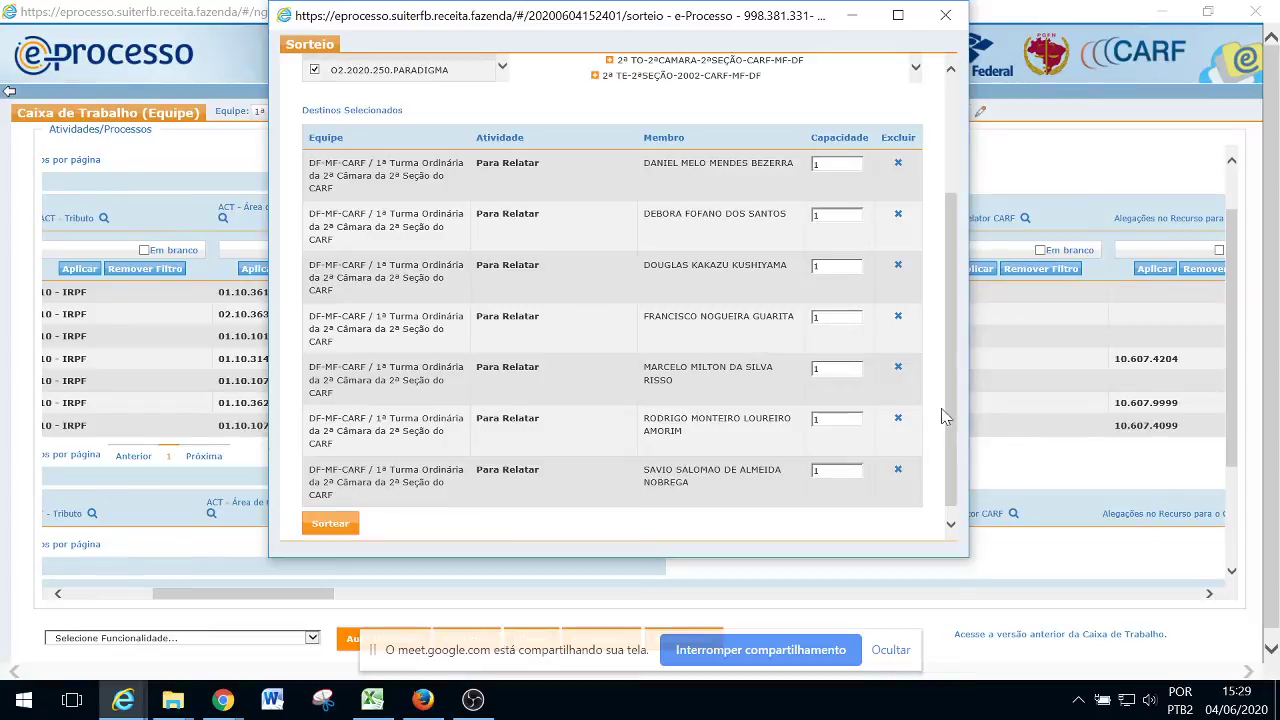
pyautogui.press('Tab')
pyautogui.write('1')
pyautogui.moveTo(950, 394); pyautogui.dragTo(963, 287)
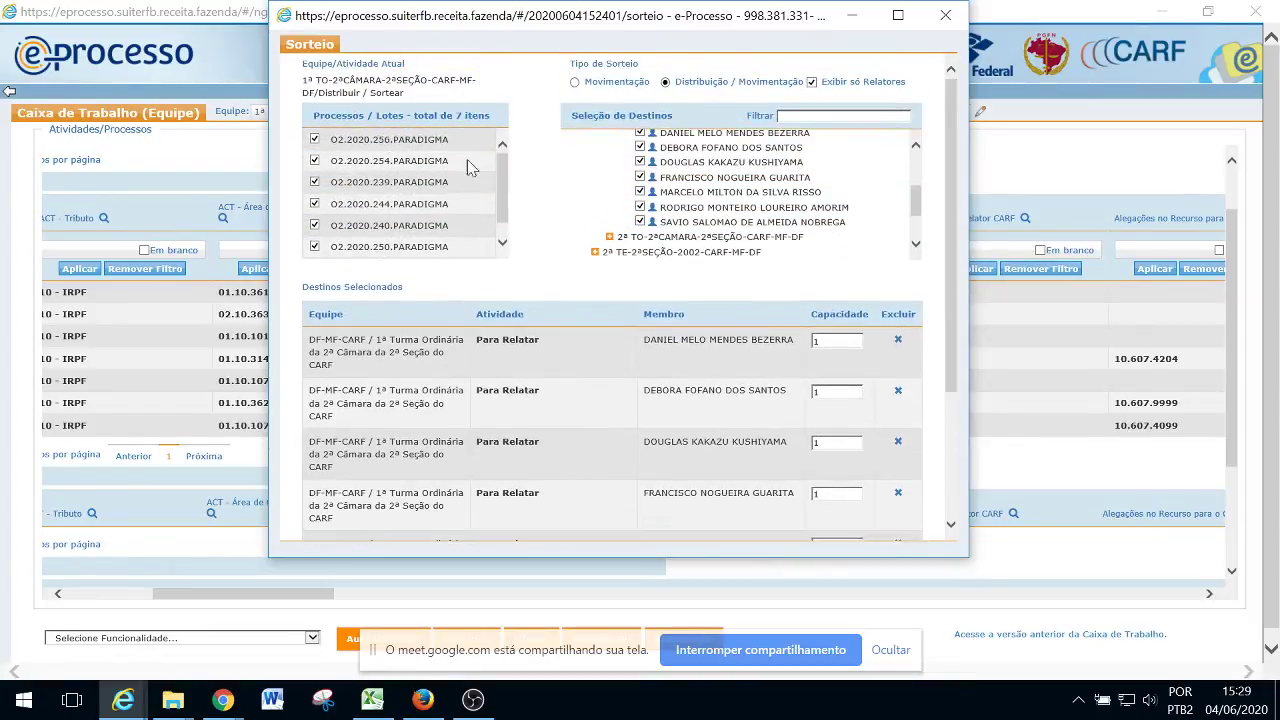
pyautogui.scroll(-1, 505, 173)
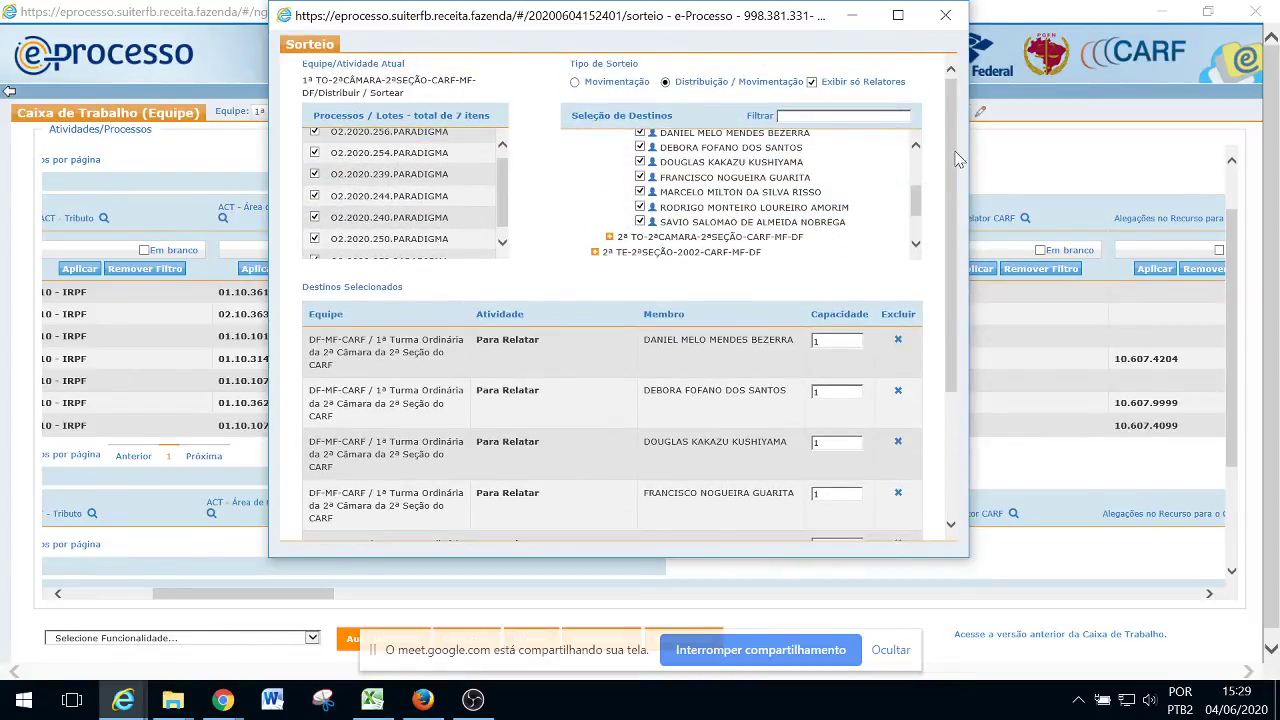
pyautogui.scroll(-4, 588, 450)
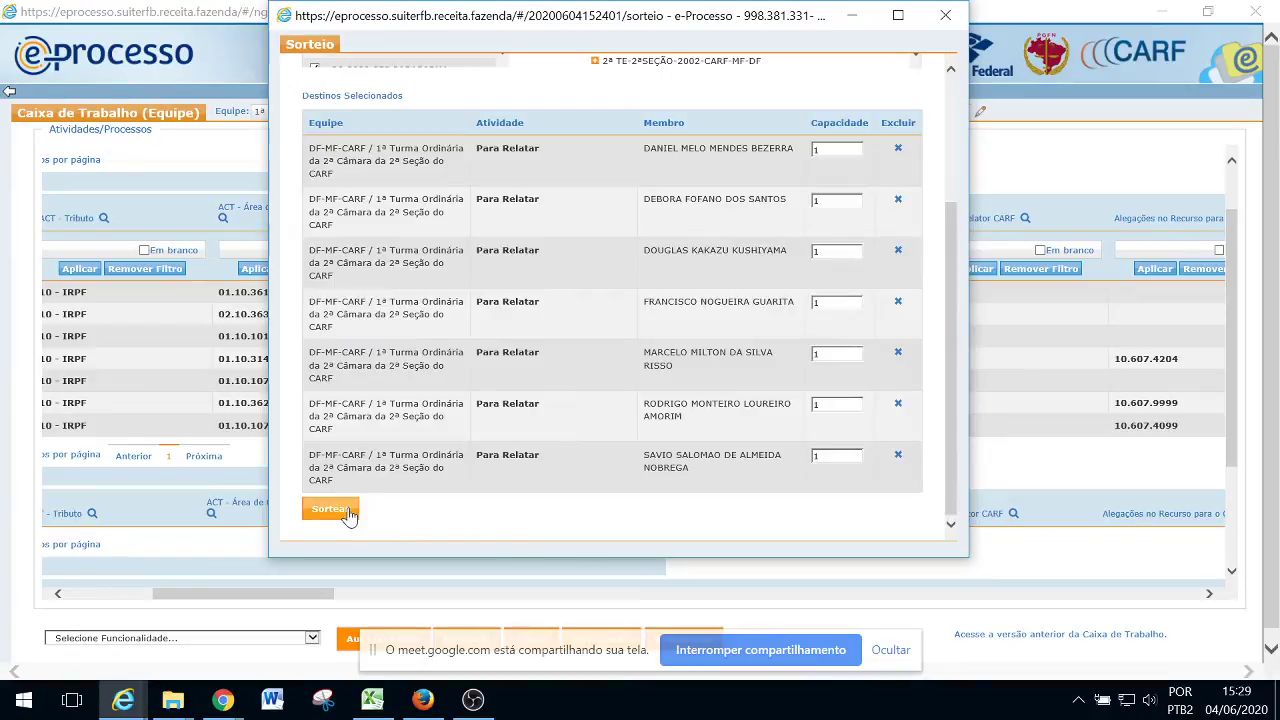
# Run the Sortear draw among the seven relators and wait while it loads
pyautogui.click(347, 513)
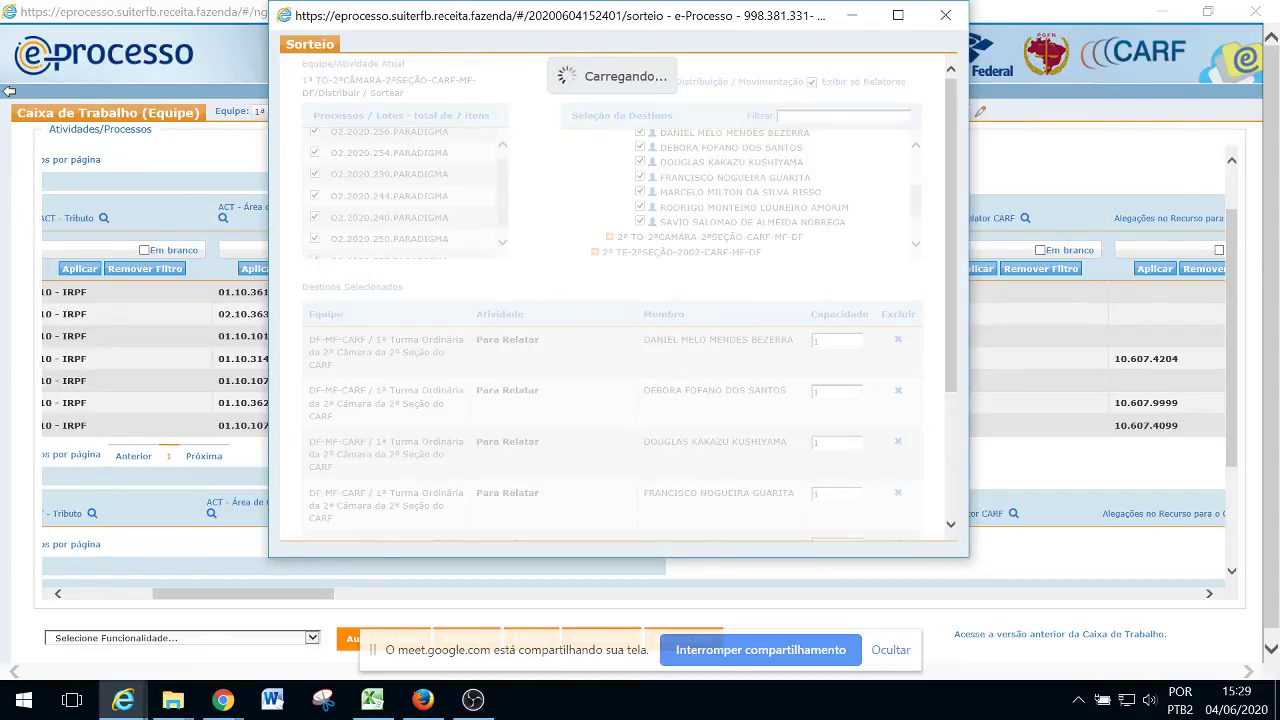
pyautogui.hotkey('alt', 'Tab')
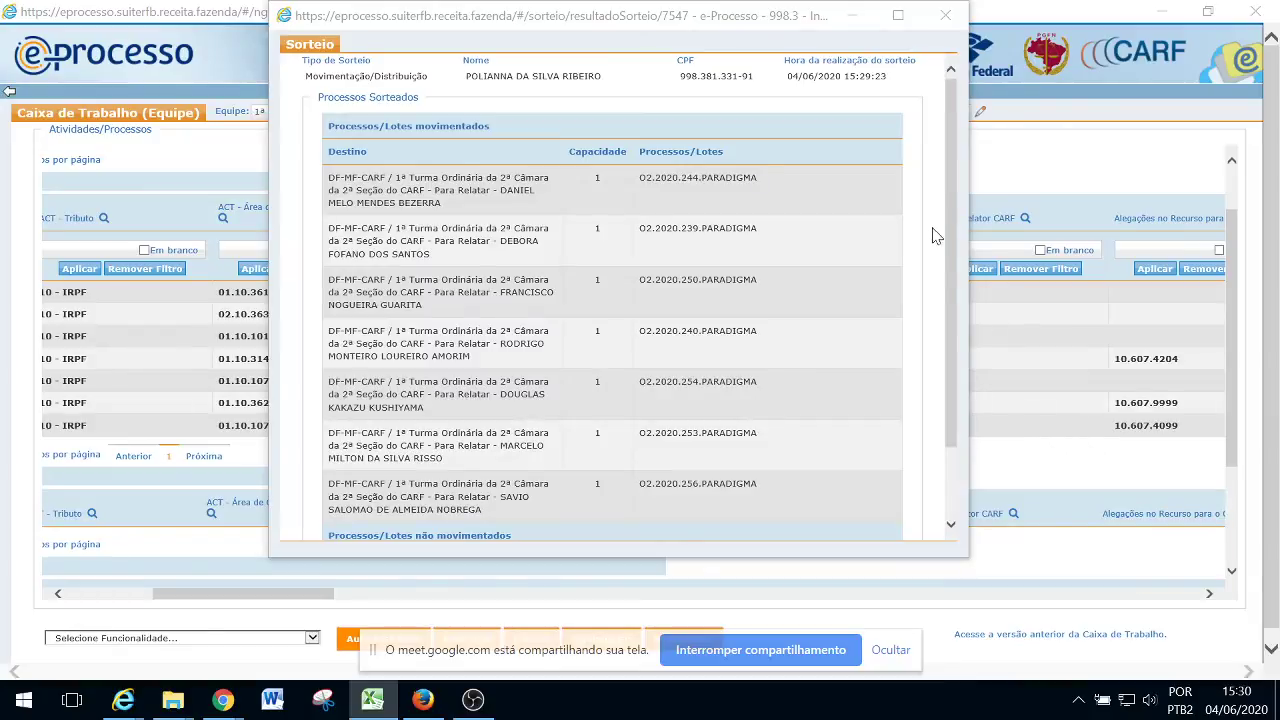
# Check the drawn process and relator pairs in the results, then close them with Fechar
pyautogui.moveTo(953, 178); pyautogui.dragTo(953, 225)
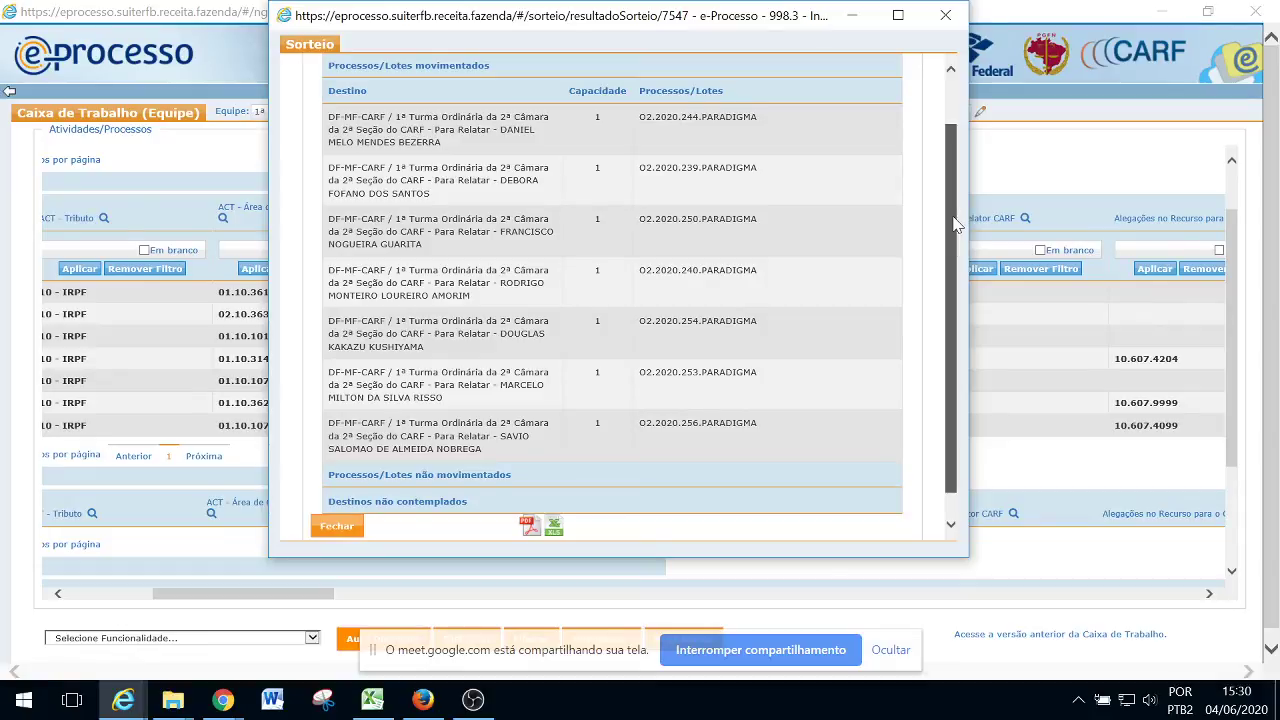
pyautogui.moveTo(953, 216); pyautogui.dragTo(942, 249)
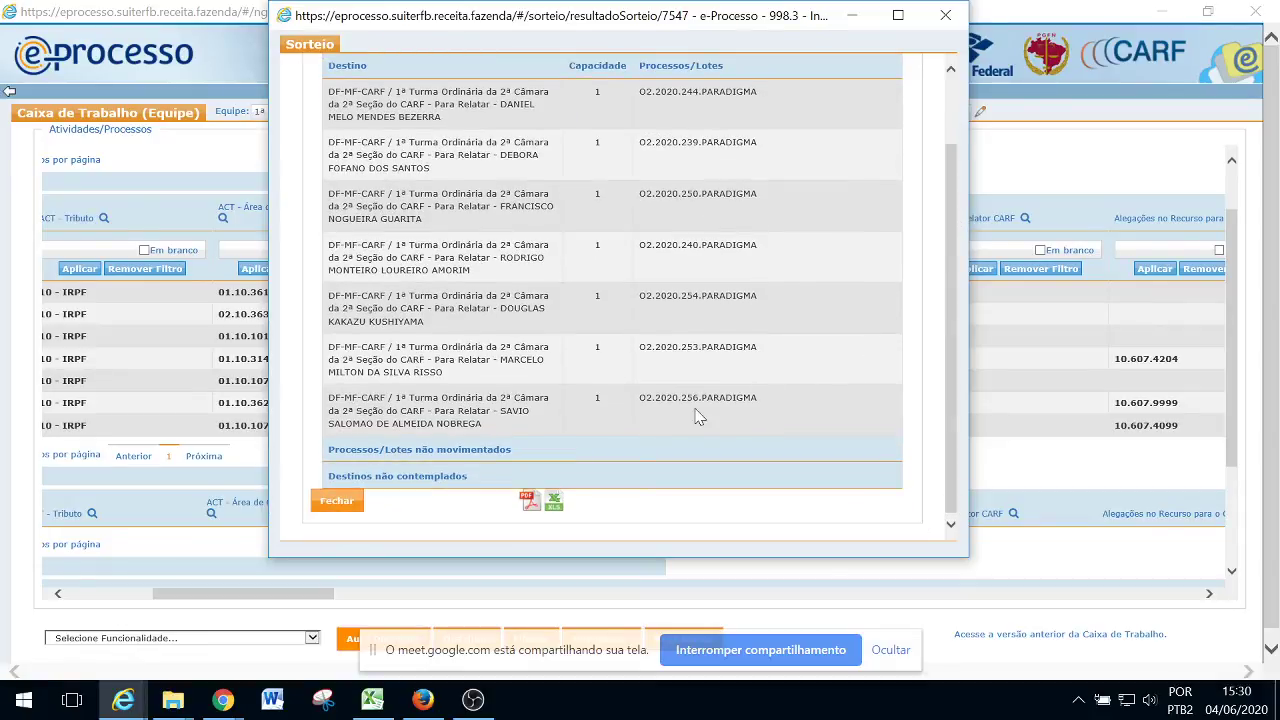
pyautogui.moveTo(761, 398); pyautogui.dragTo(639, 398)
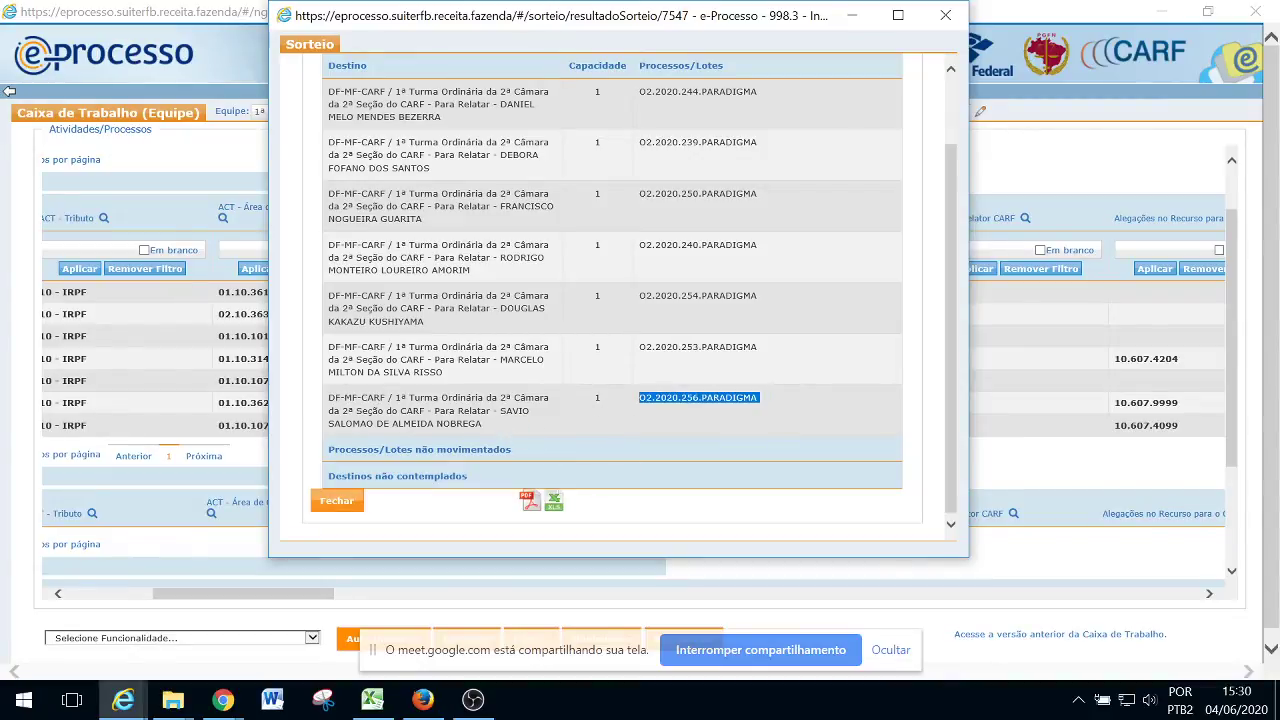
pyautogui.moveTo(500, 410)
pyautogui.mouseDown()
pyautogui.moveTo(520, 410)
pyautogui.moveTo(490, 424)
pyautogui.mouseUp()
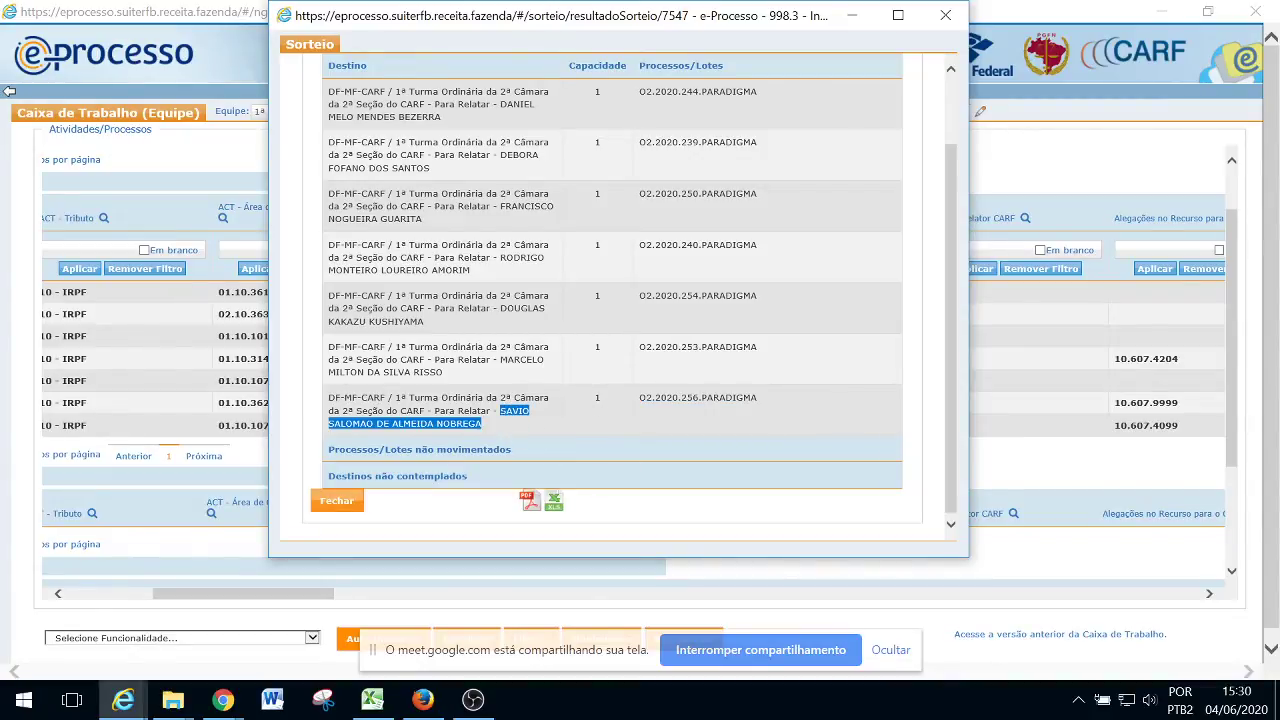
pyautogui.click(837, 420)
pyautogui.moveTo(952, 338); pyautogui.dragTo(953, 322)
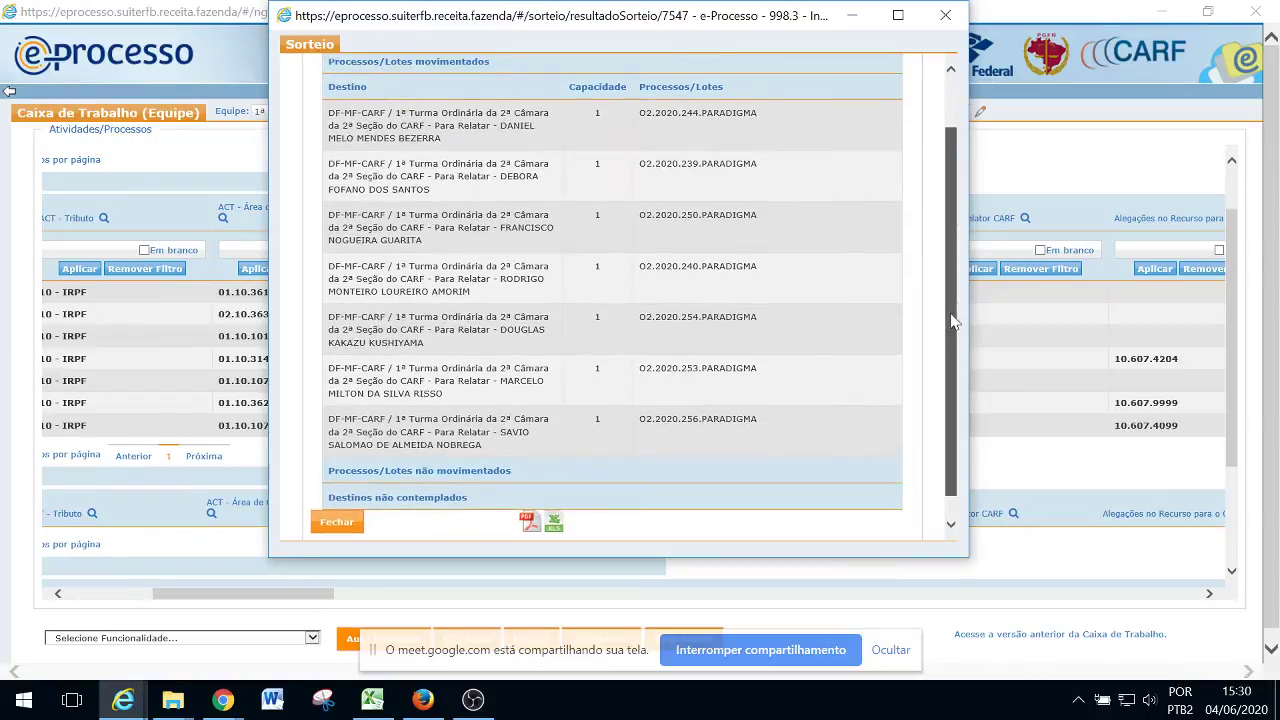
pyautogui.click(338, 525)
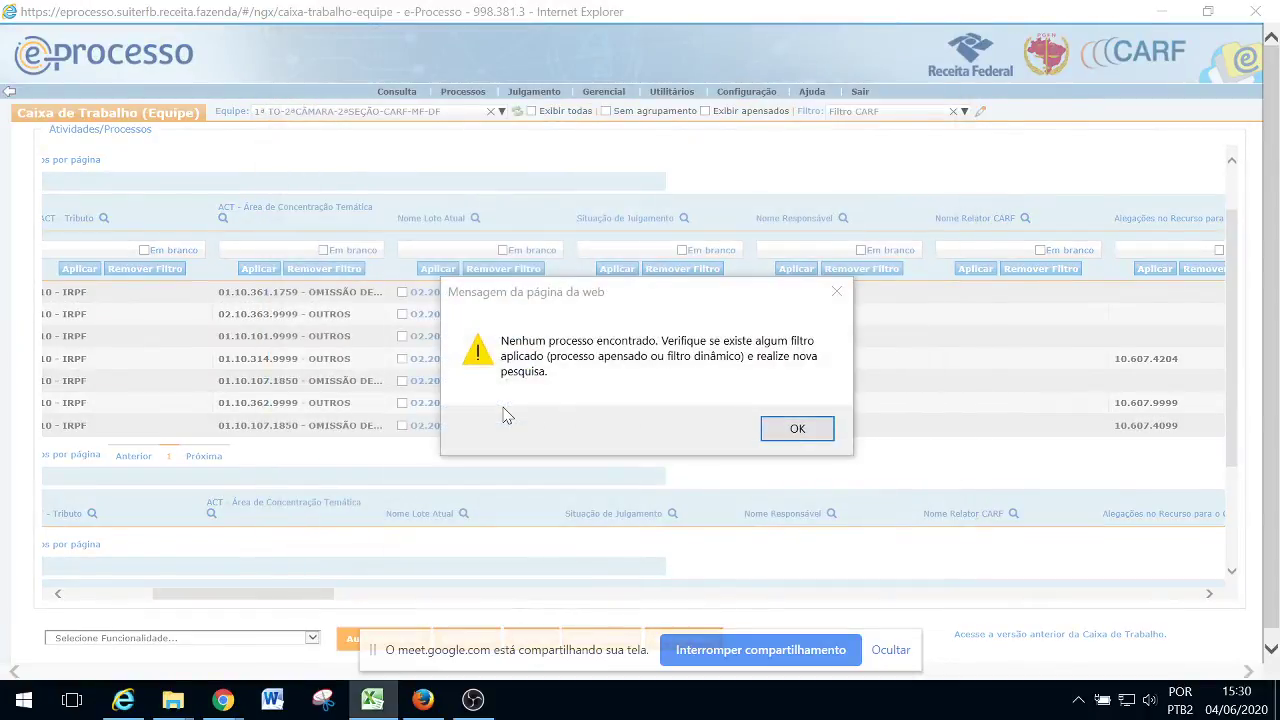
# Dismiss the no-processes-found message and open the Equipe team dropdown
pyautogui.click(797, 429)
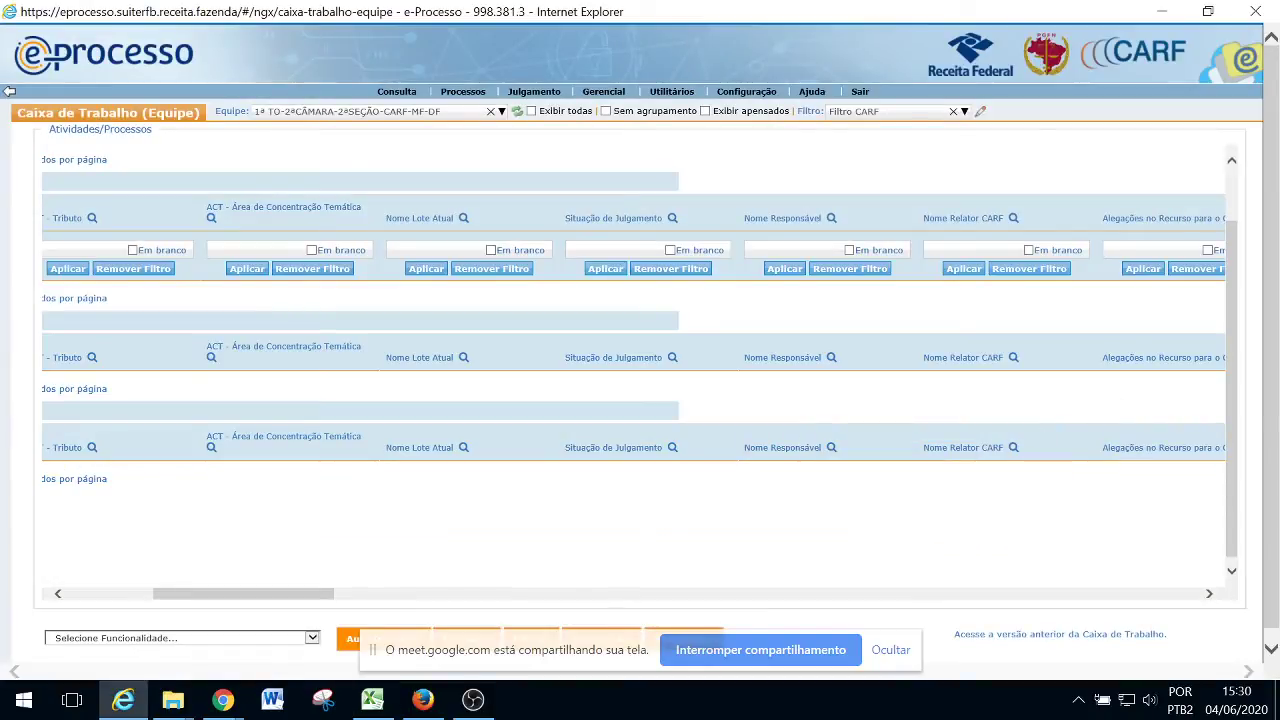
pyautogui.hotkey('alt', 'Tab')
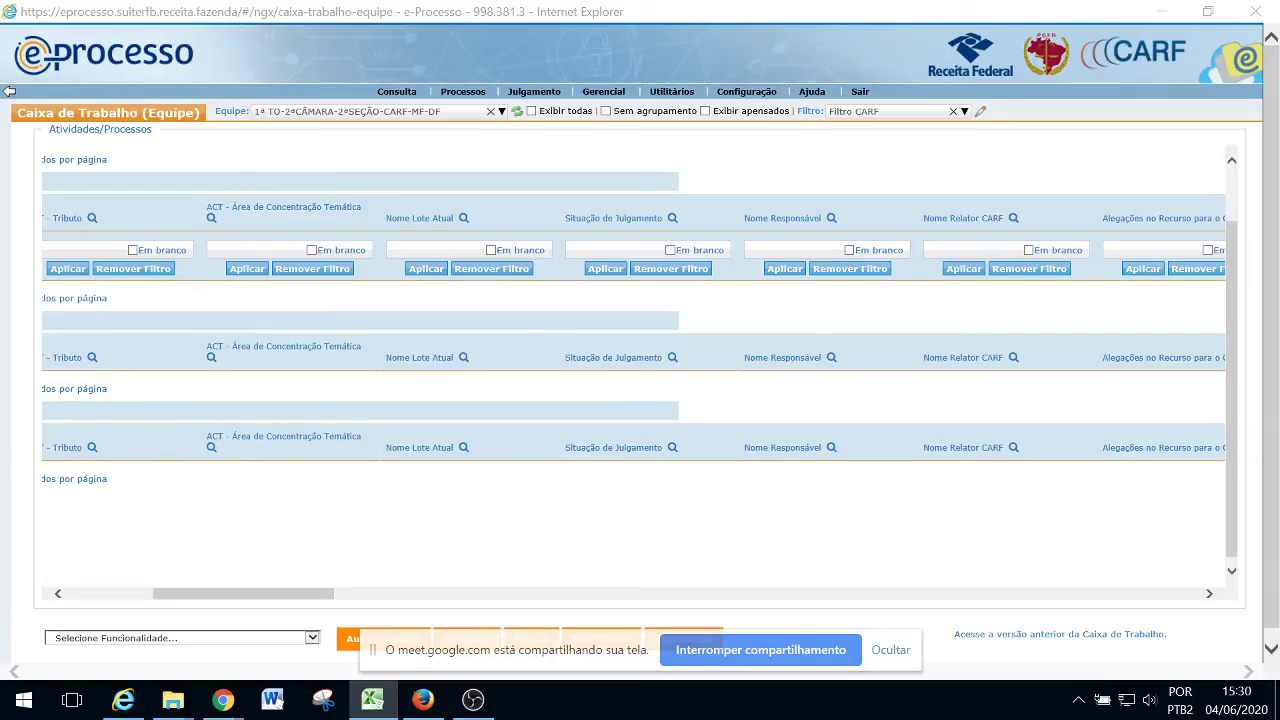
pyautogui.click(413, 120)
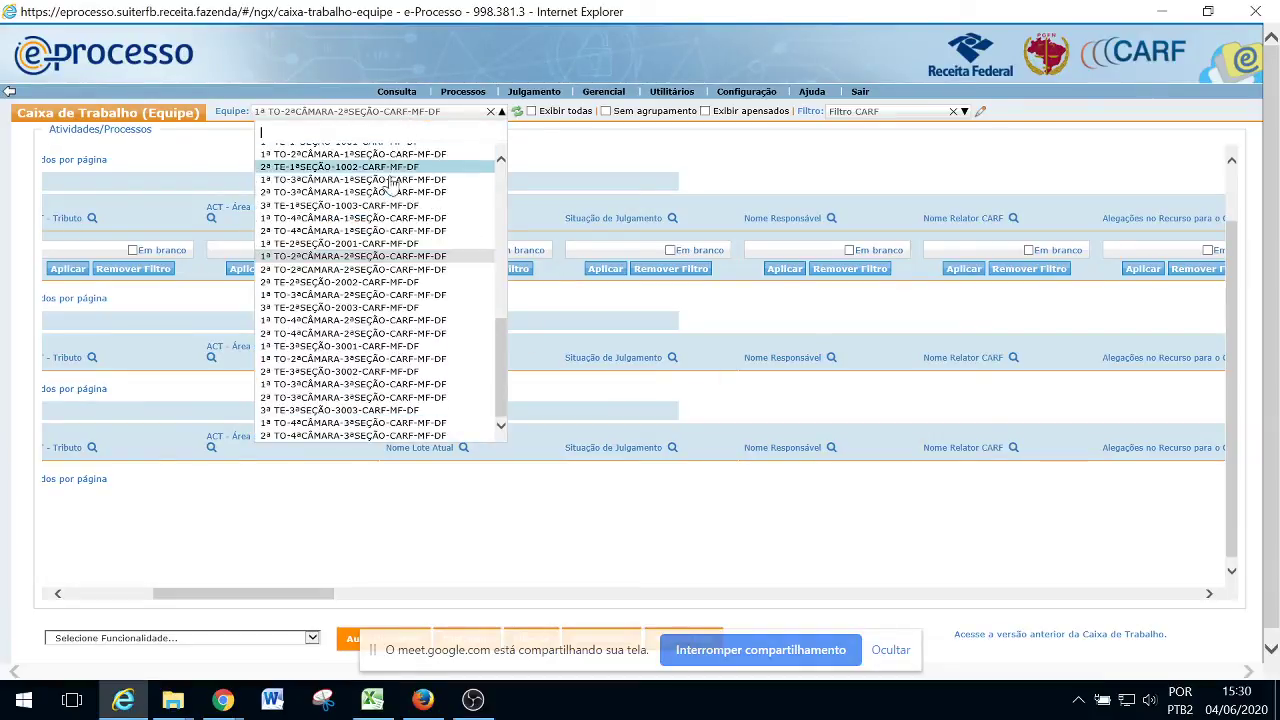
# Switch to team 2ª TO-2ªCÂMARA-2ªSEÇÃO, filter by the pasted process numbers, and select all seven
pyautogui.click(317, 271)
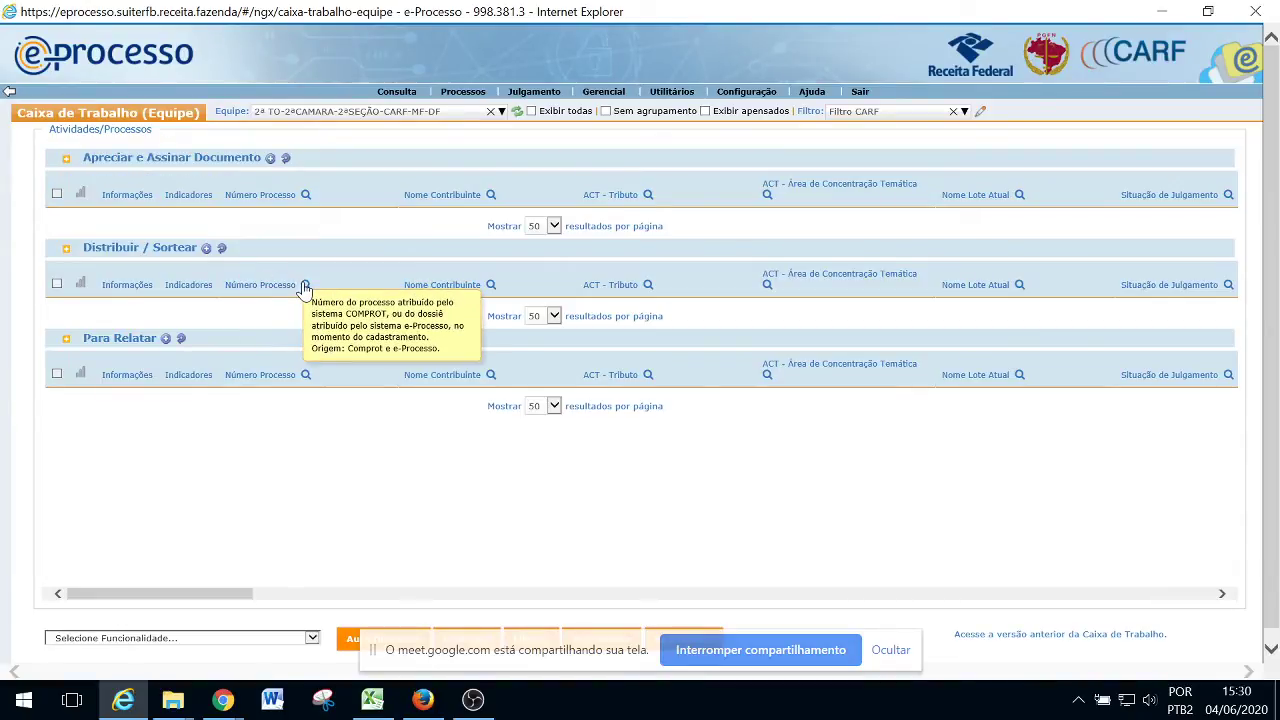
pyautogui.click(305, 284)
pyautogui.hotkey('alt', 'Tab')
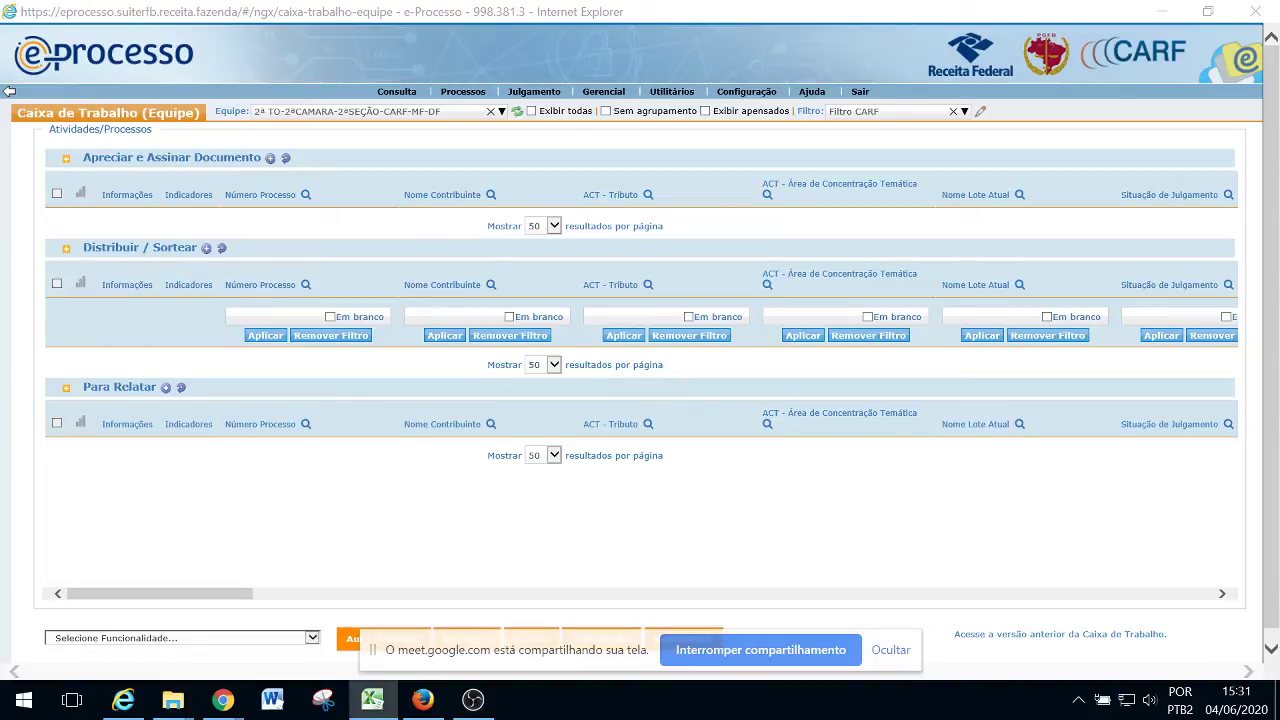
pyautogui.click(270, 316)
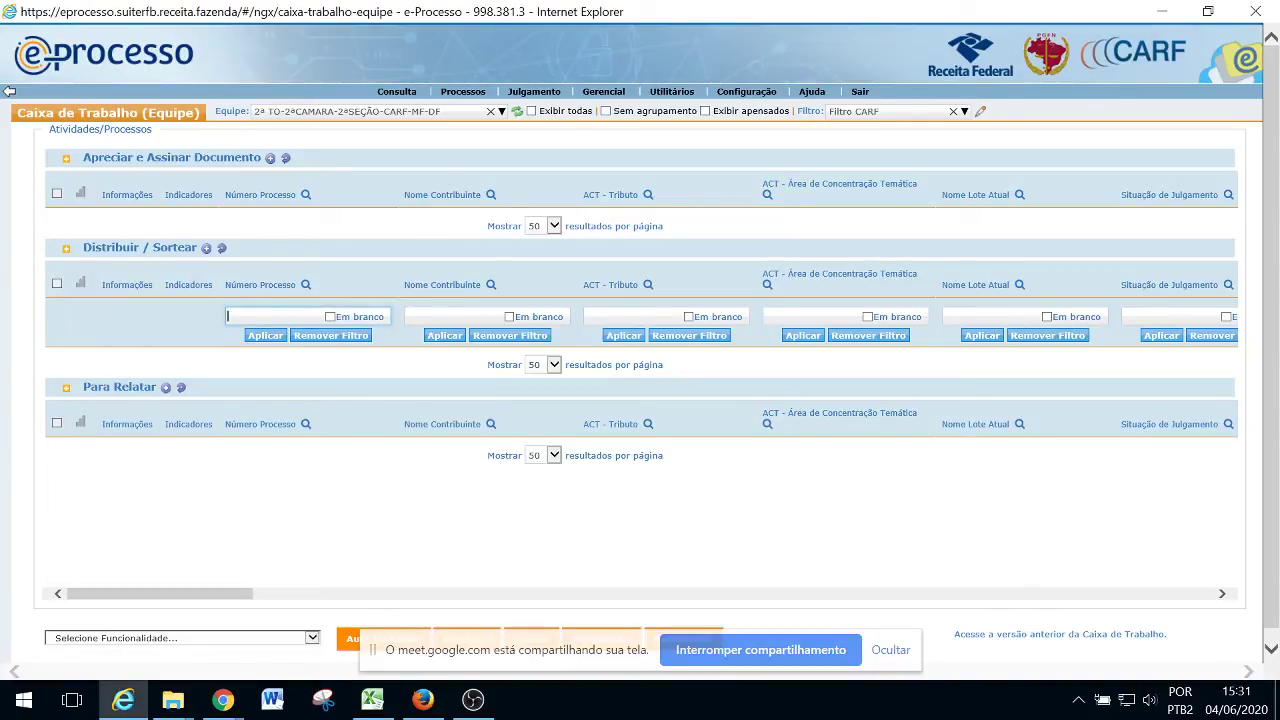
pyautogui.hotkey('ctrl', 'v')
pyautogui.click(265, 335)
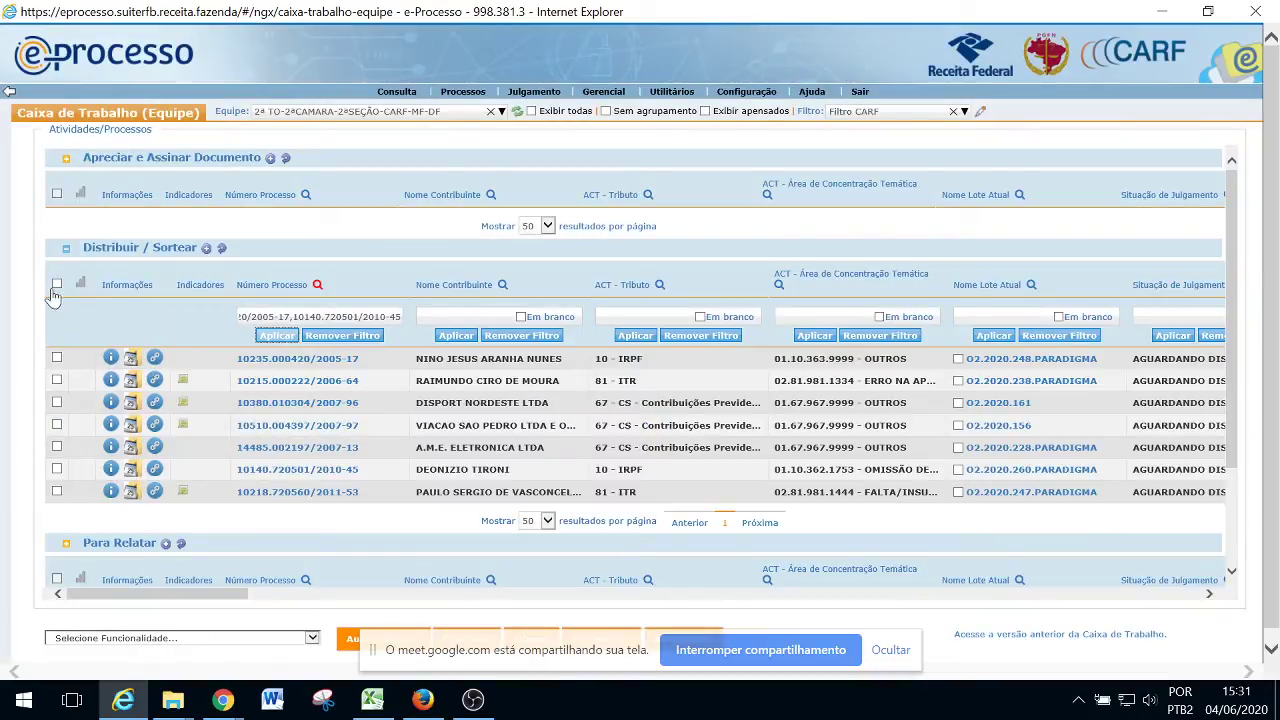
pyautogui.click(56, 286)
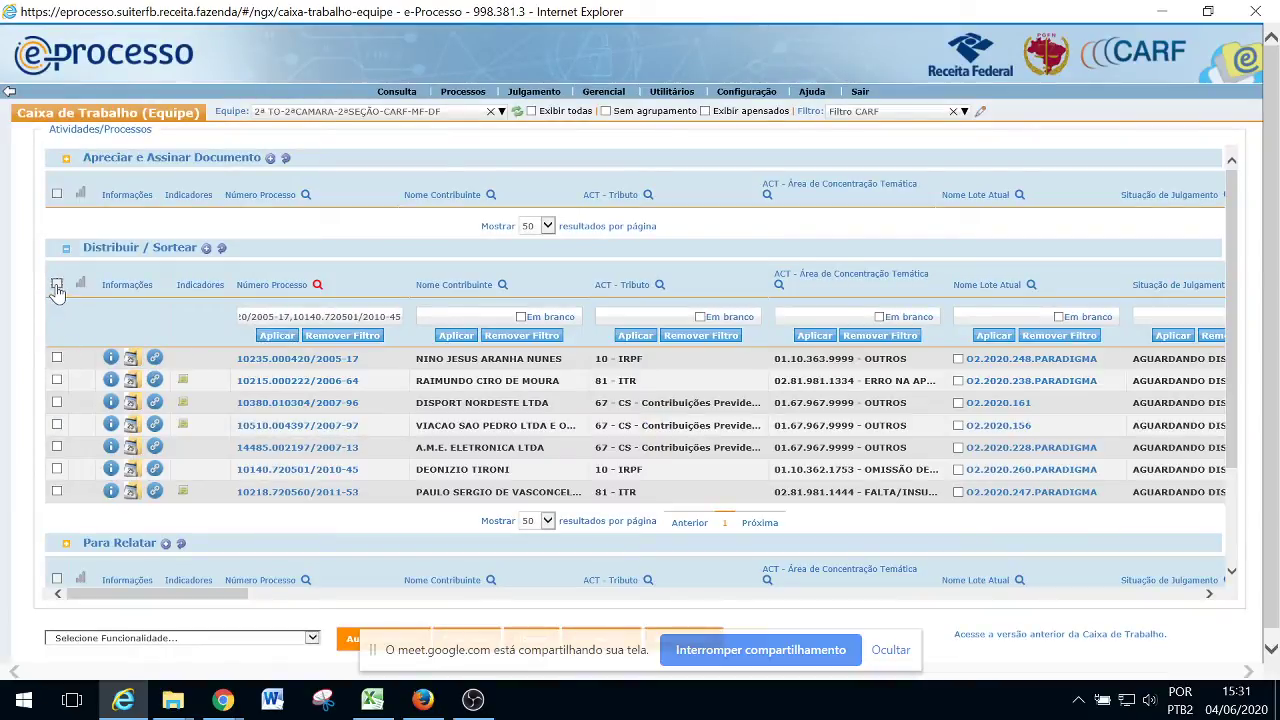
pyautogui.click(312, 640)
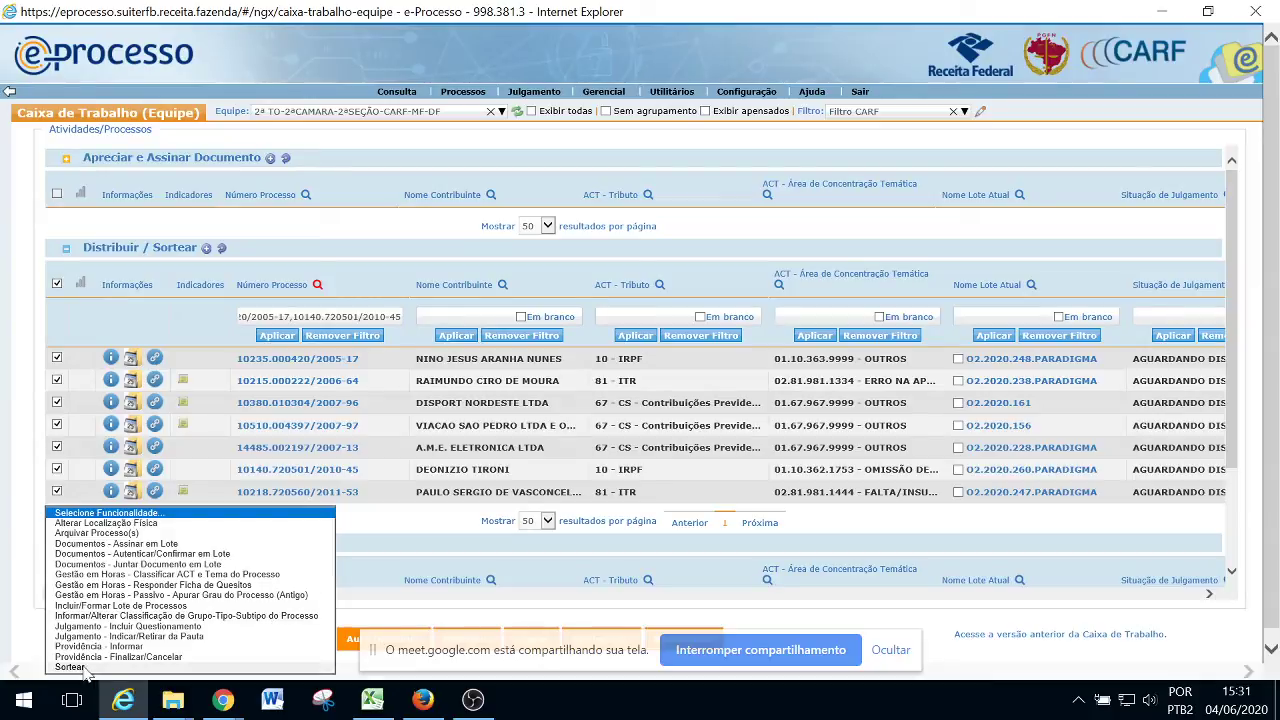
# Start a Sorteio of the seven selected lots as Distribuição / Movimentação, with DF CARF MF expanded
pyautogui.click(85, 672)
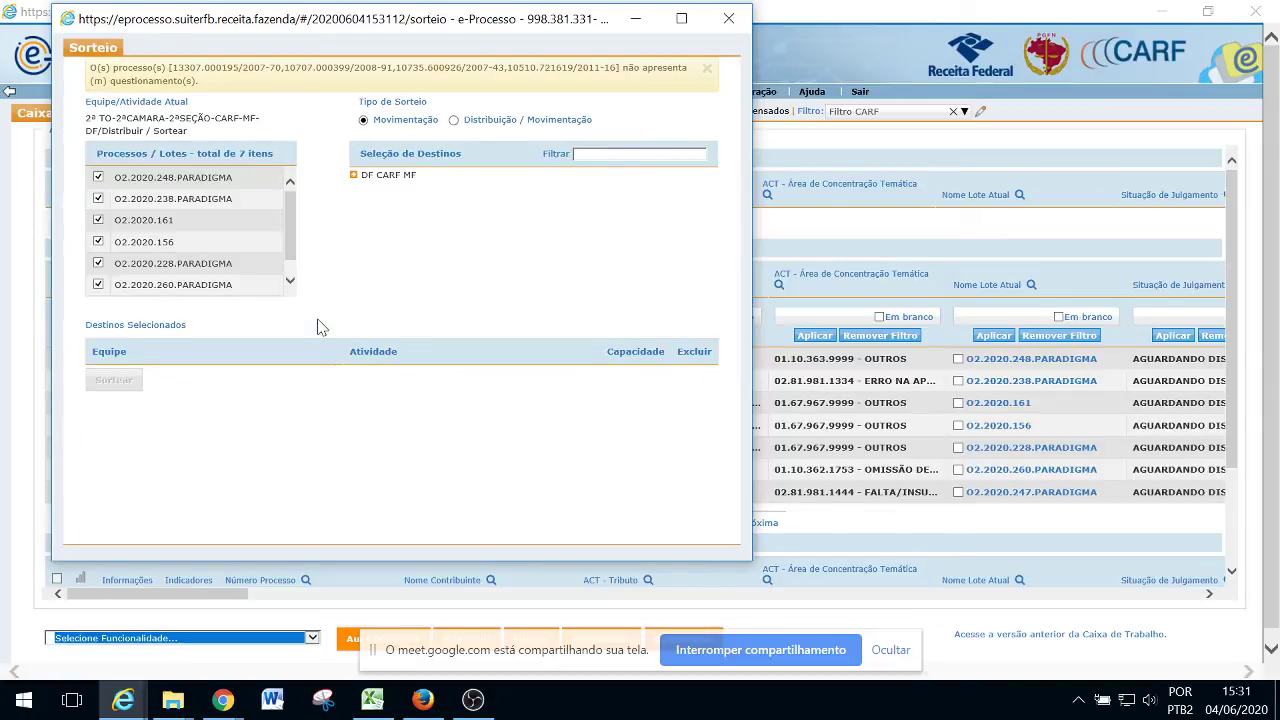
pyautogui.click(452, 121)
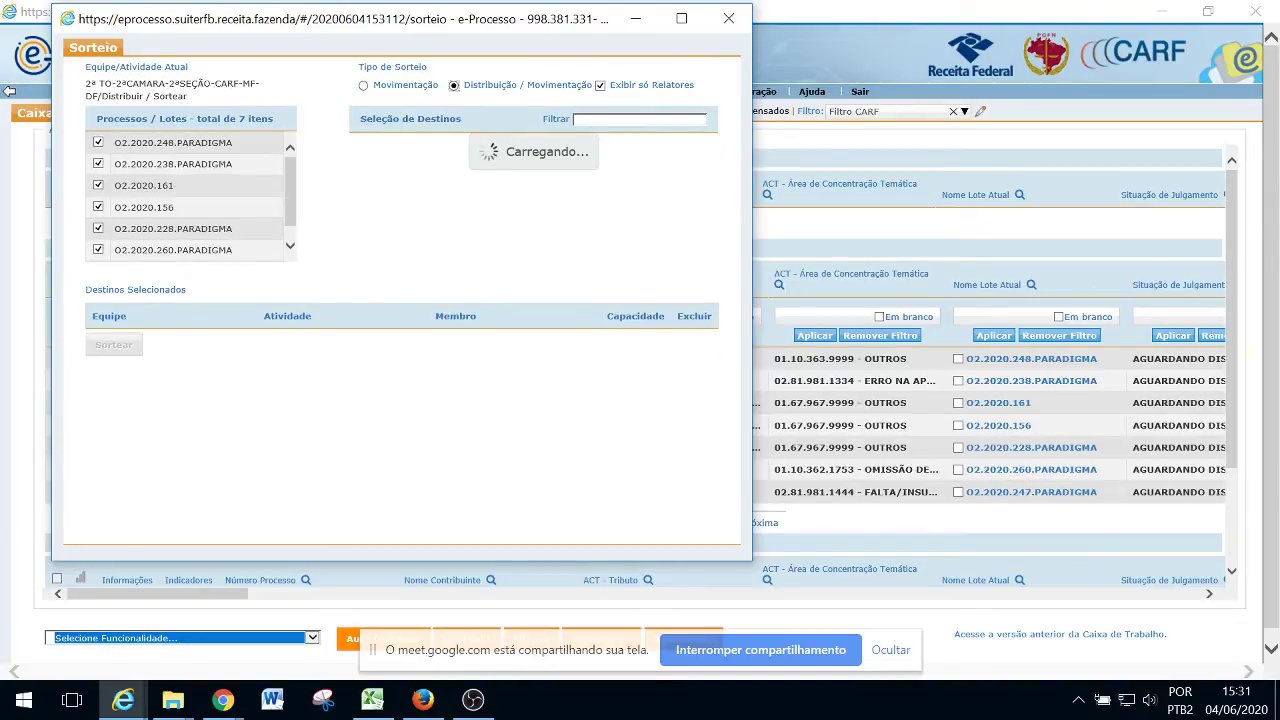
pyautogui.hotkey('alt', 'Tab')
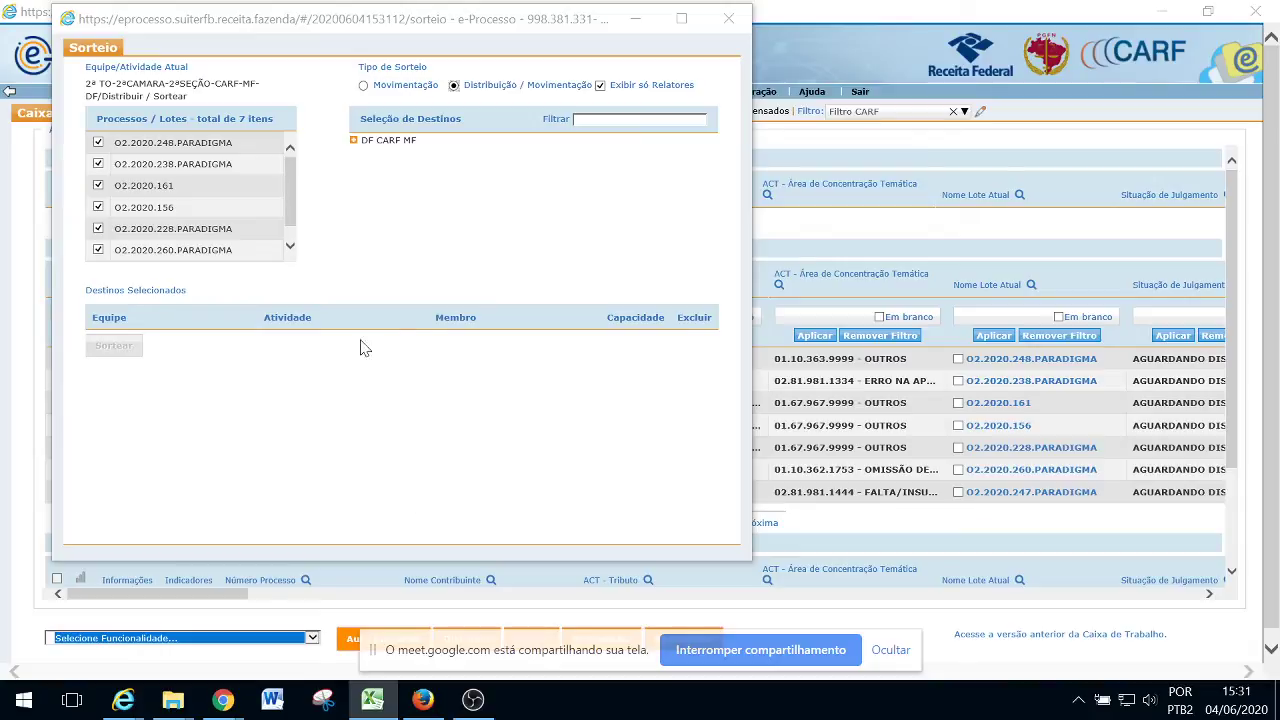
pyautogui.click(356, 143)
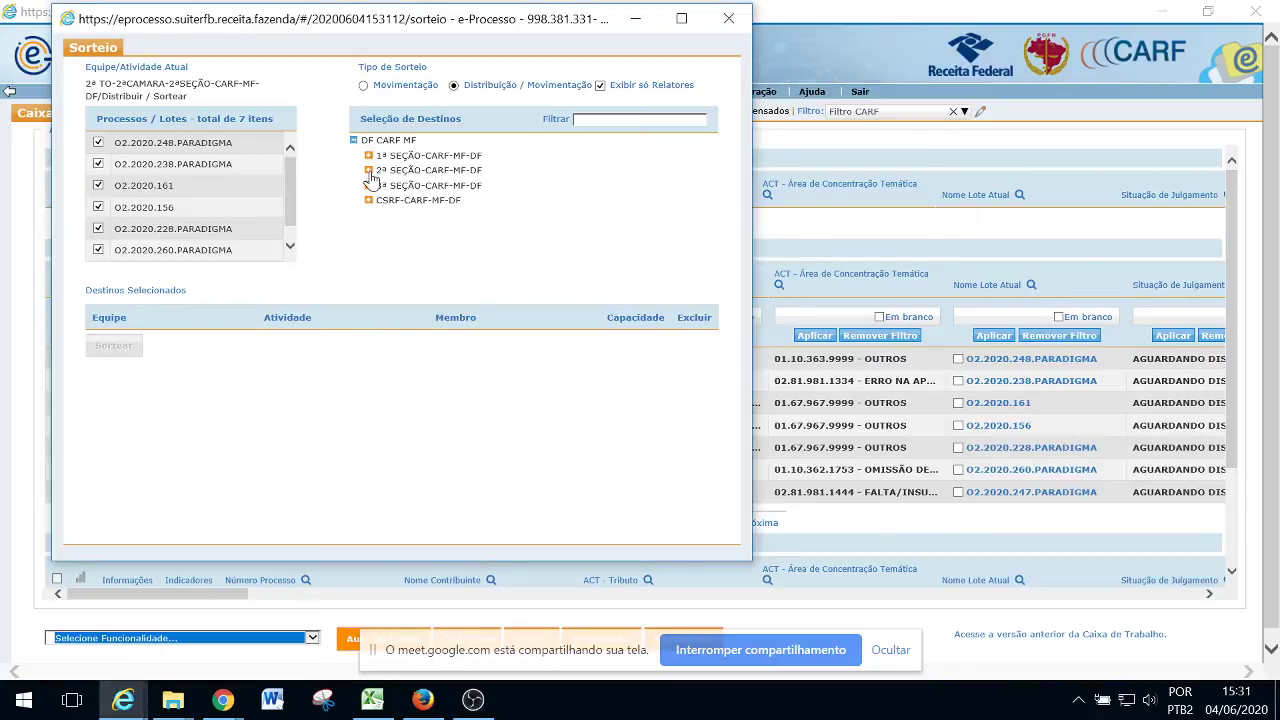
# Expand the destination tree down to 2ª SEÇÃO > 2ª CÂMARA > 2ª TO > Para Relatar
pyautogui.click(368, 170)
pyautogui.click(384, 201)
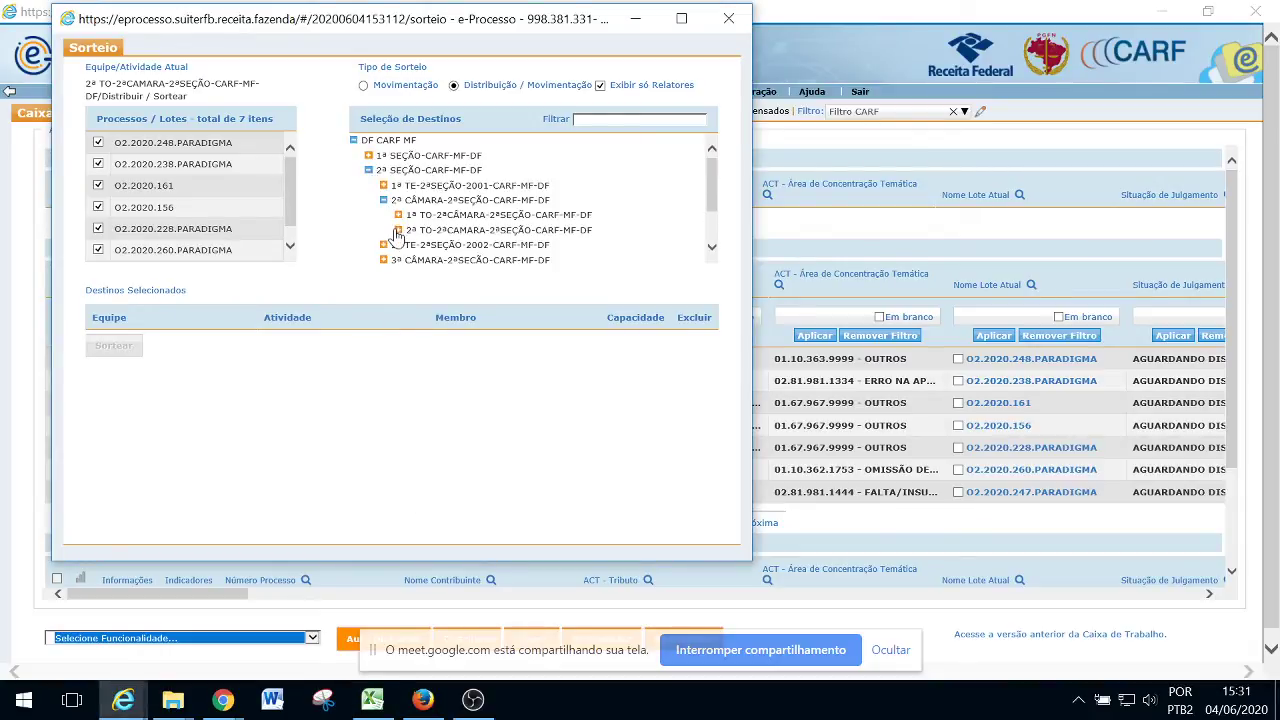
pyautogui.click(398, 230)
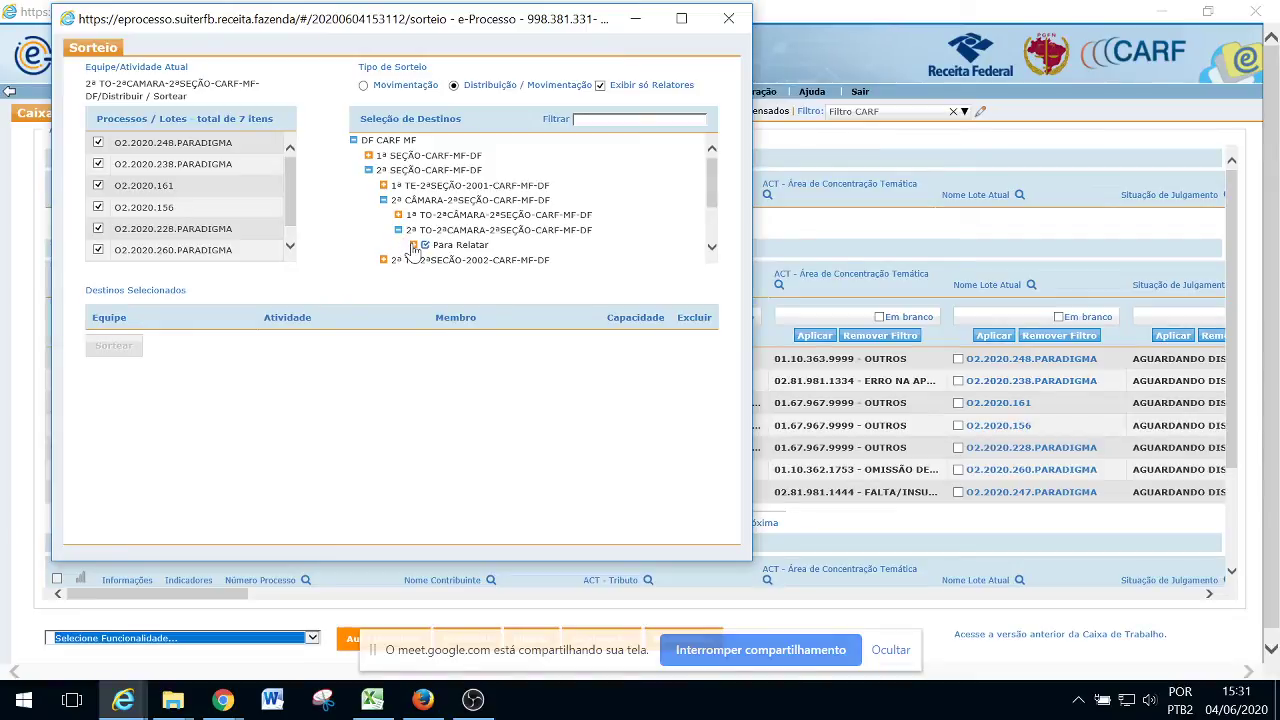
pyautogui.click(414, 246)
pyautogui.scroll(-2, 414, 250)
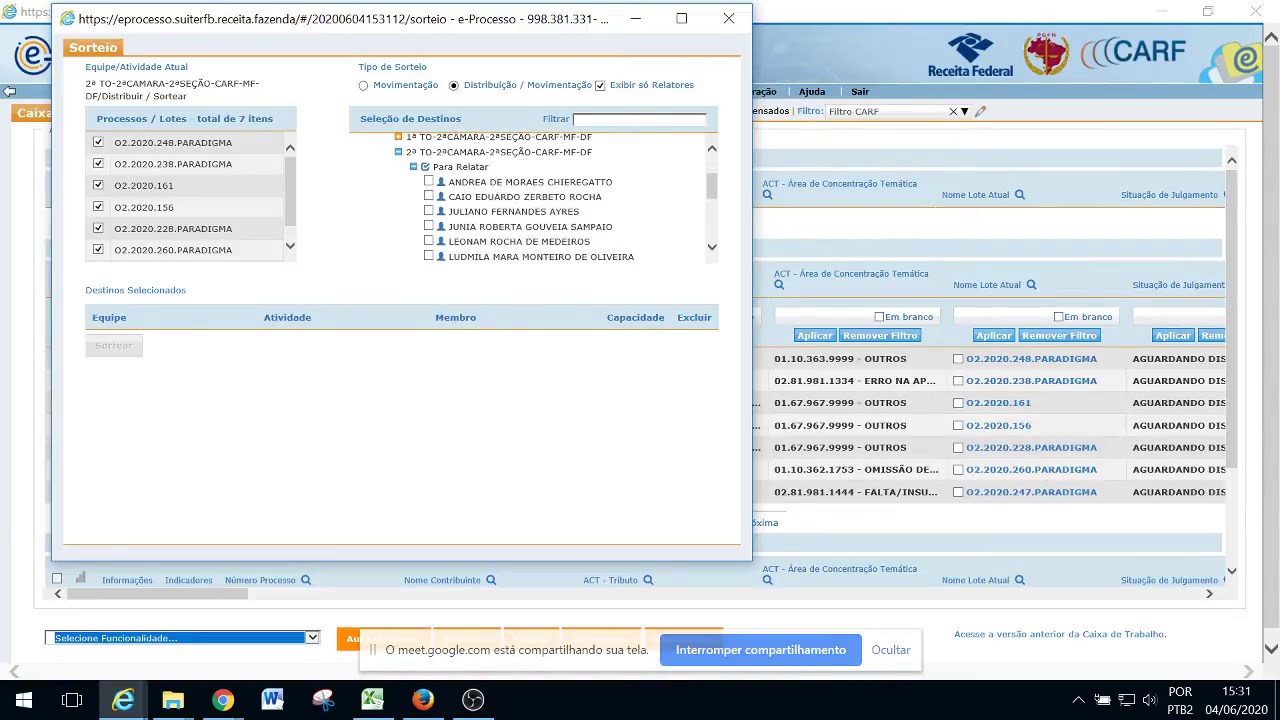
# Add the first four Para Relatar relators as draw destinations
pyautogui.click(428, 197)
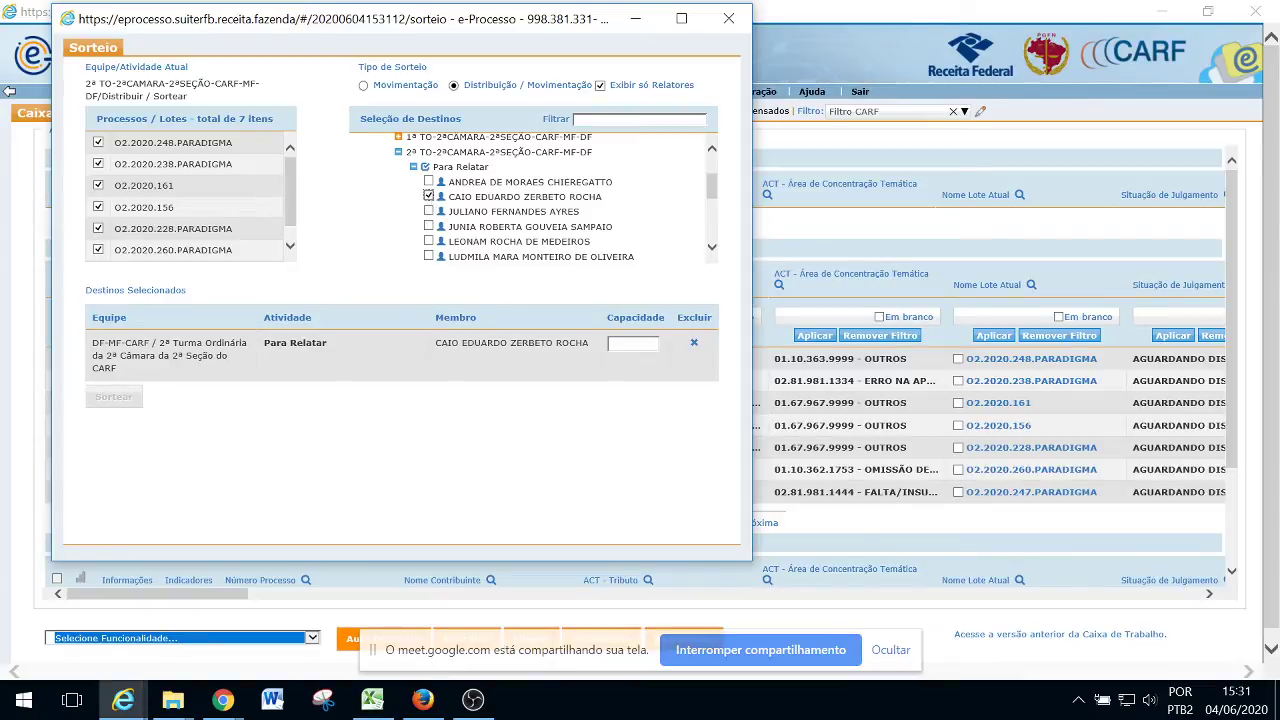
pyautogui.click(428, 211)
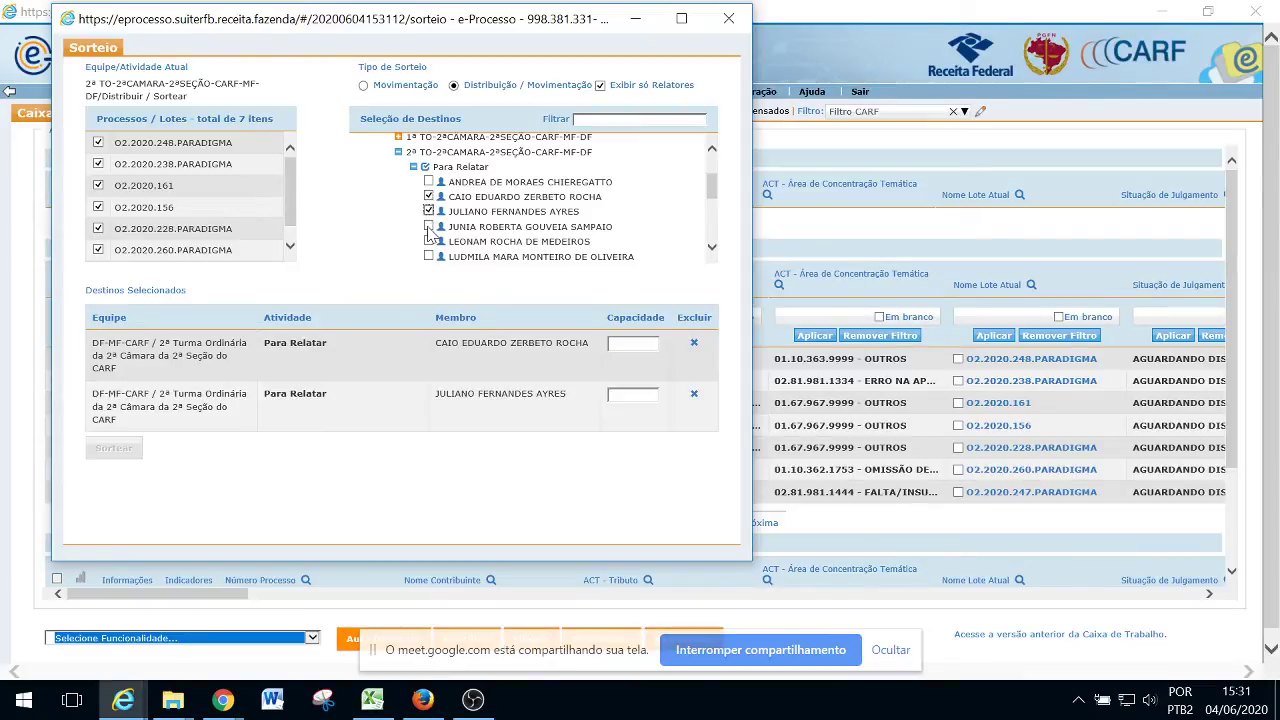
pyautogui.click(428, 241)
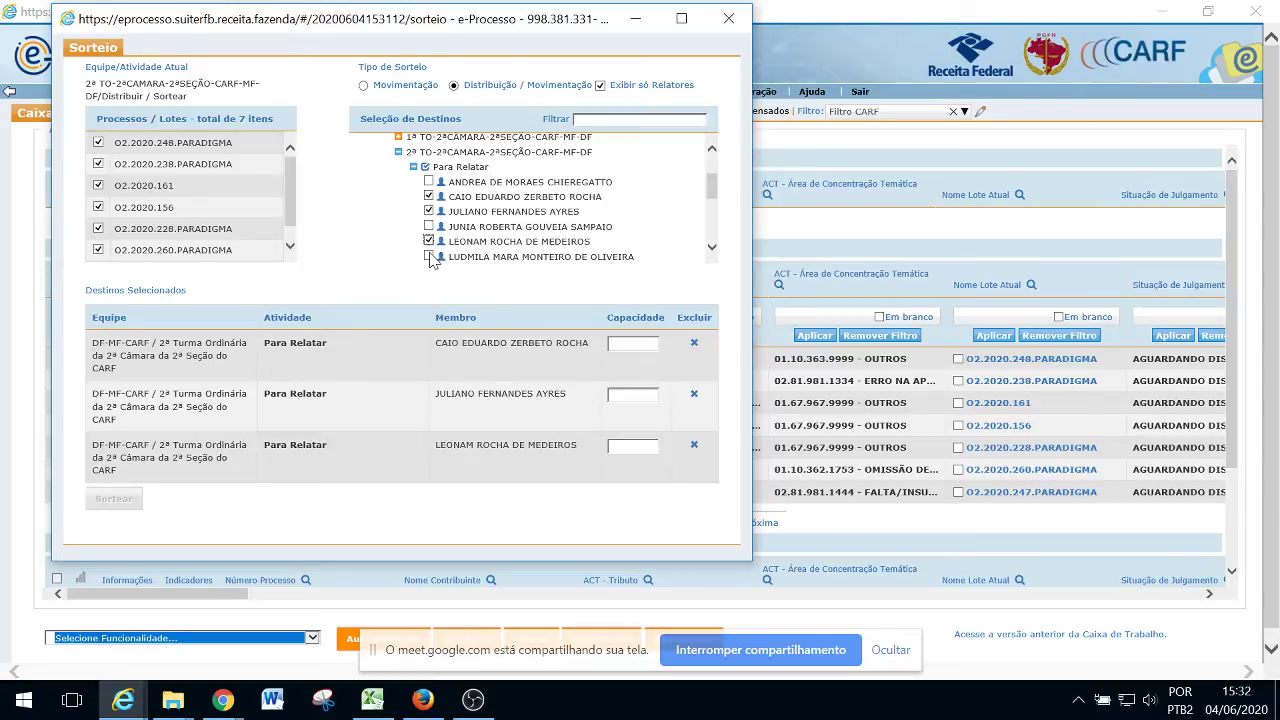
pyautogui.click(428, 256)
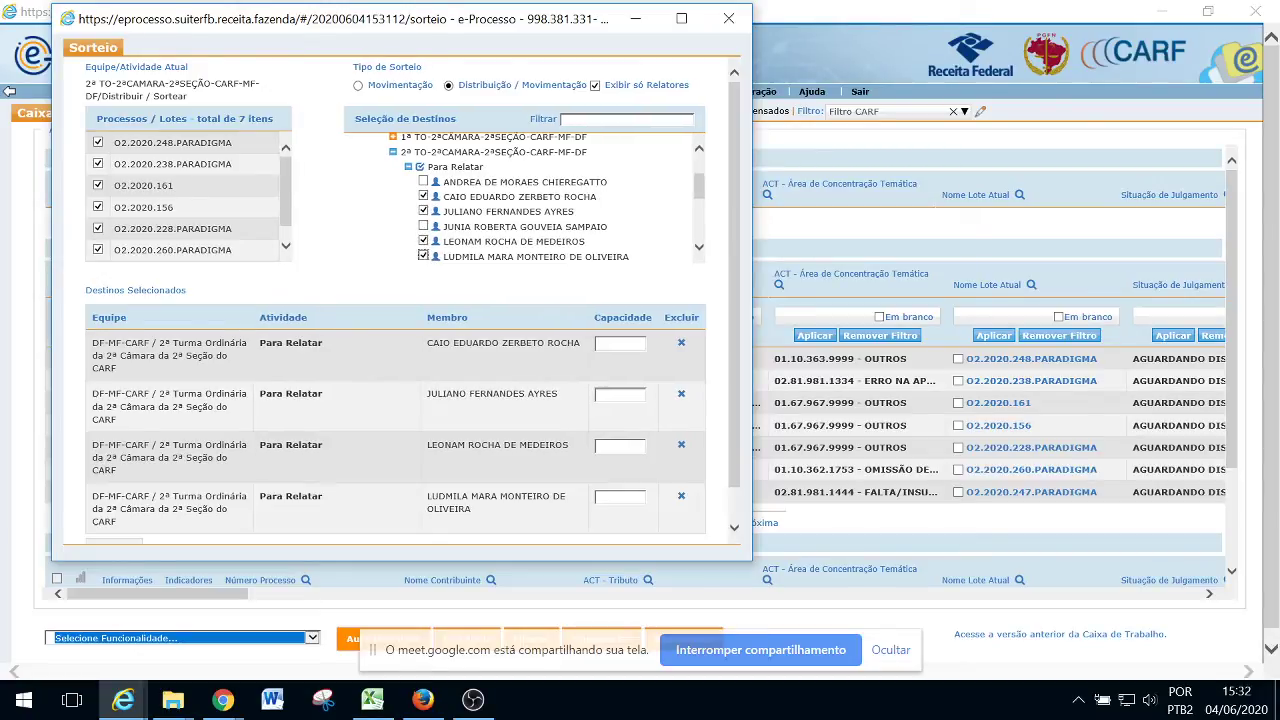
pyautogui.click(699, 247)
pyautogui.click(699, 247)
pyautogui.click(699, 247)
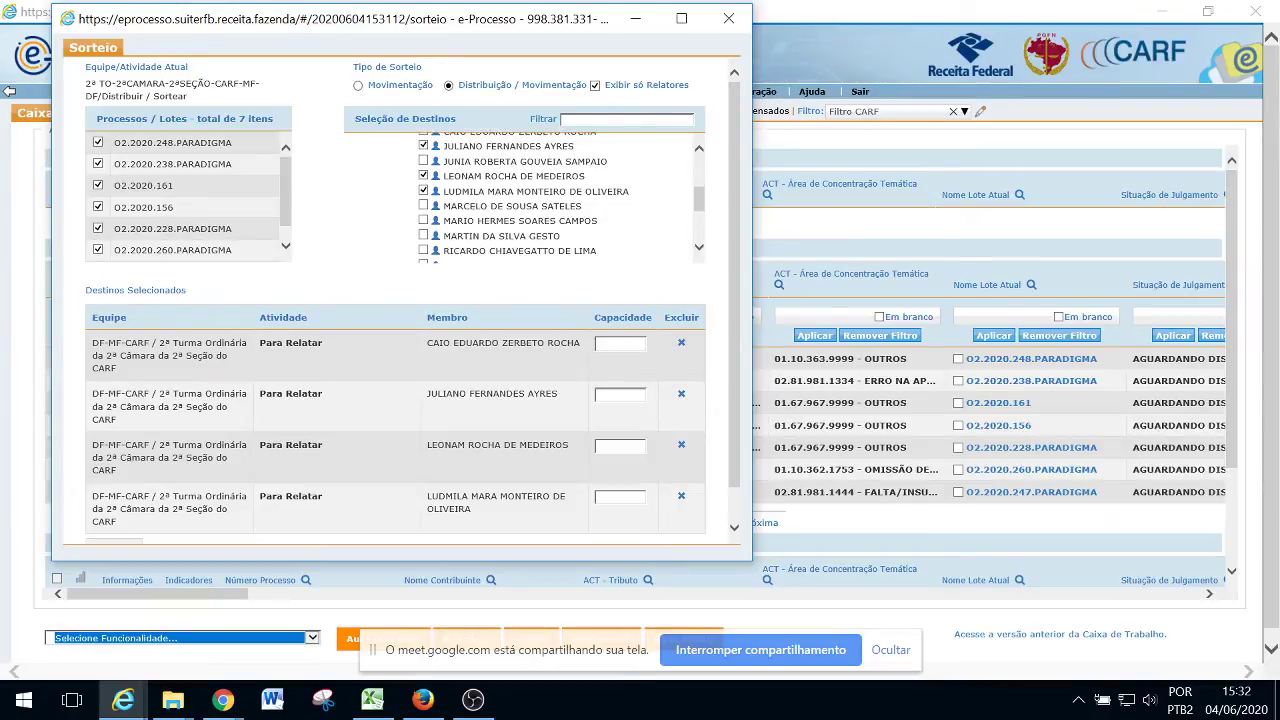
# Add three more relators, bringing the draw destinations to seven
pyautogui.click(424, 221)
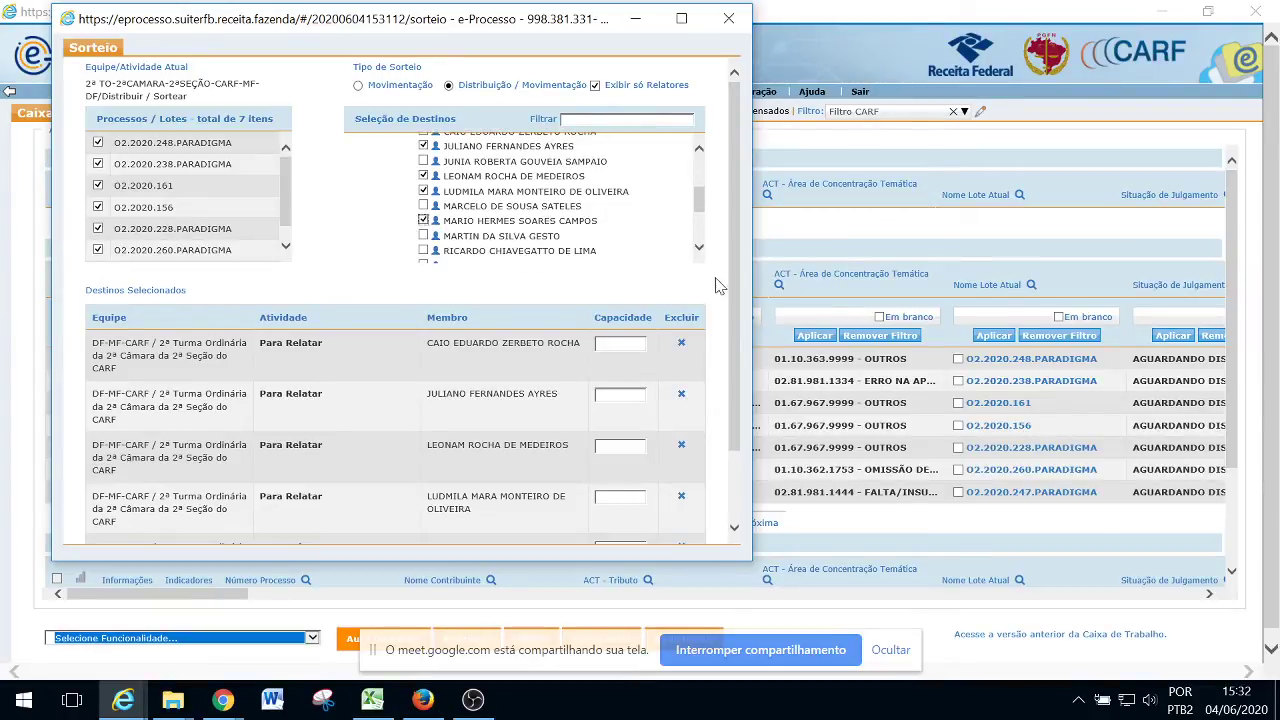
pyautogui.click(699, 247)
pyautogui.click(699, 247)
pyautogui.click(699, 247)
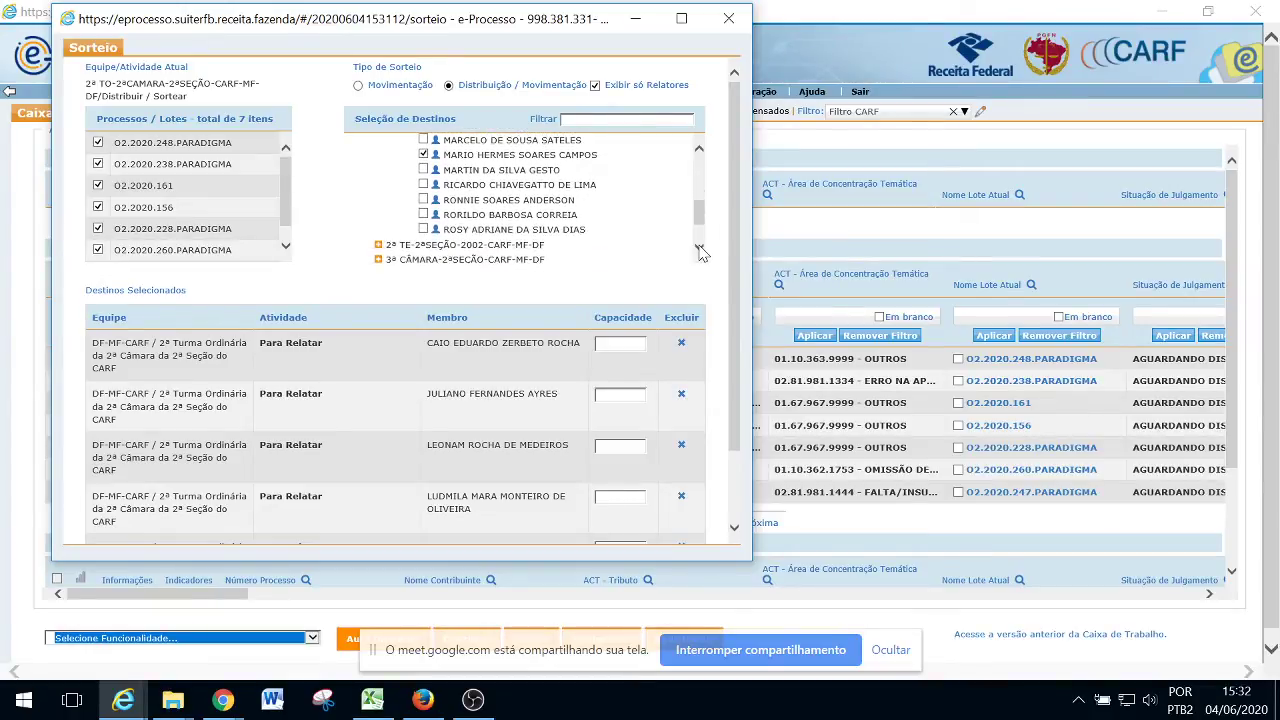
pyautogui.click(423, 170)
pyautogui.click(423, 185)
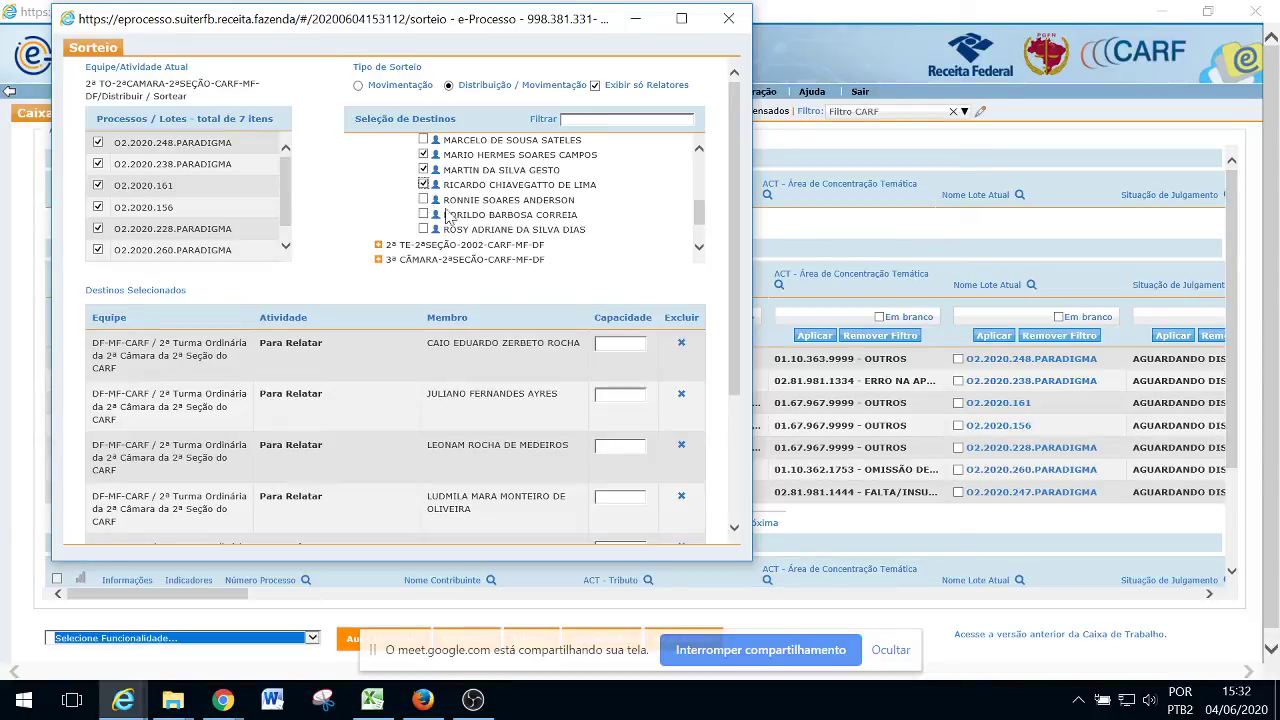
pyautogui.scroll(-3, 729, 231)
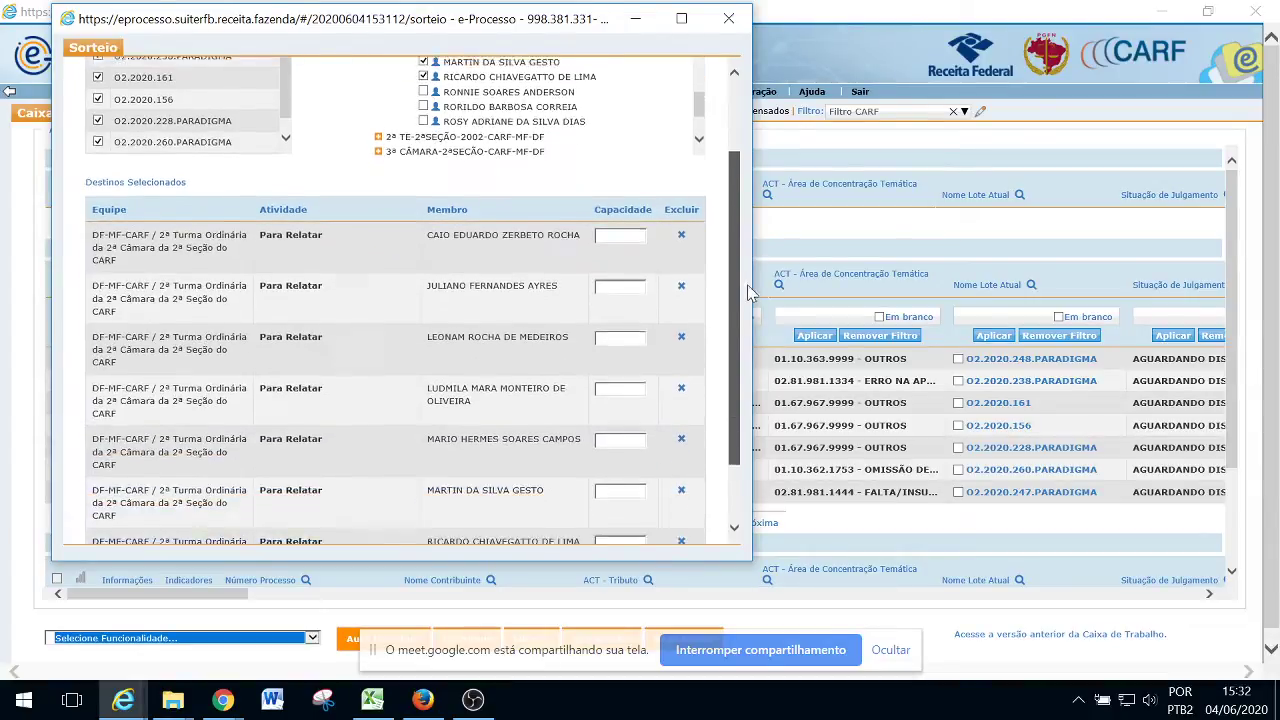
# Enter capacity 1 for the first four selected relators
pyautogui.click(620, 187)
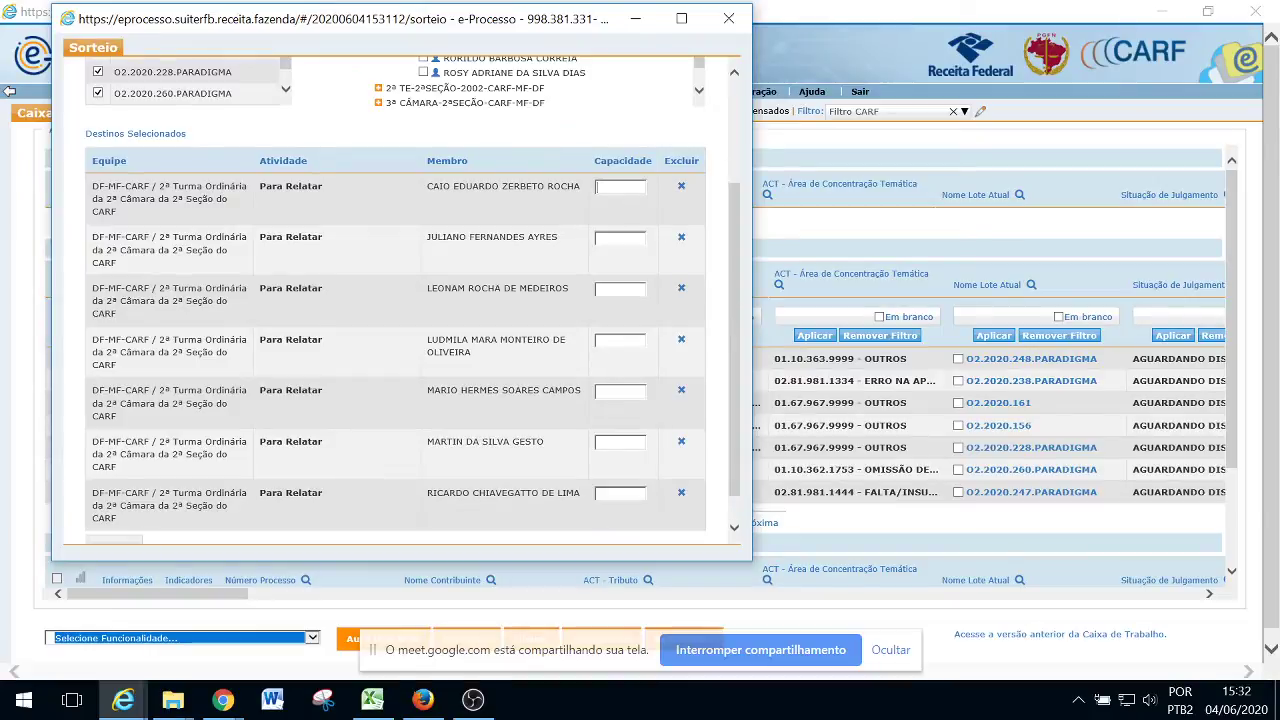
pyautogui.write('1')
pyautogui.click(620, 238)
pyautogui.write('1')
pyautogui.click(620, 289)
pyautogui.write('1')
pyautogui.click(620, 343)
pyautogui.write('1')
# Enter capacity 1 for the remaining three relators and scroll to the Sortear button
pyautogui.click(620, 392)
pyautogui.write('1')
pyautogui.click(615, 443)
pyautogui.write('1')
pyautogui.click(613, 494)
pyautogui.write('1')
pyautogui.scroll(3, 732, 374)
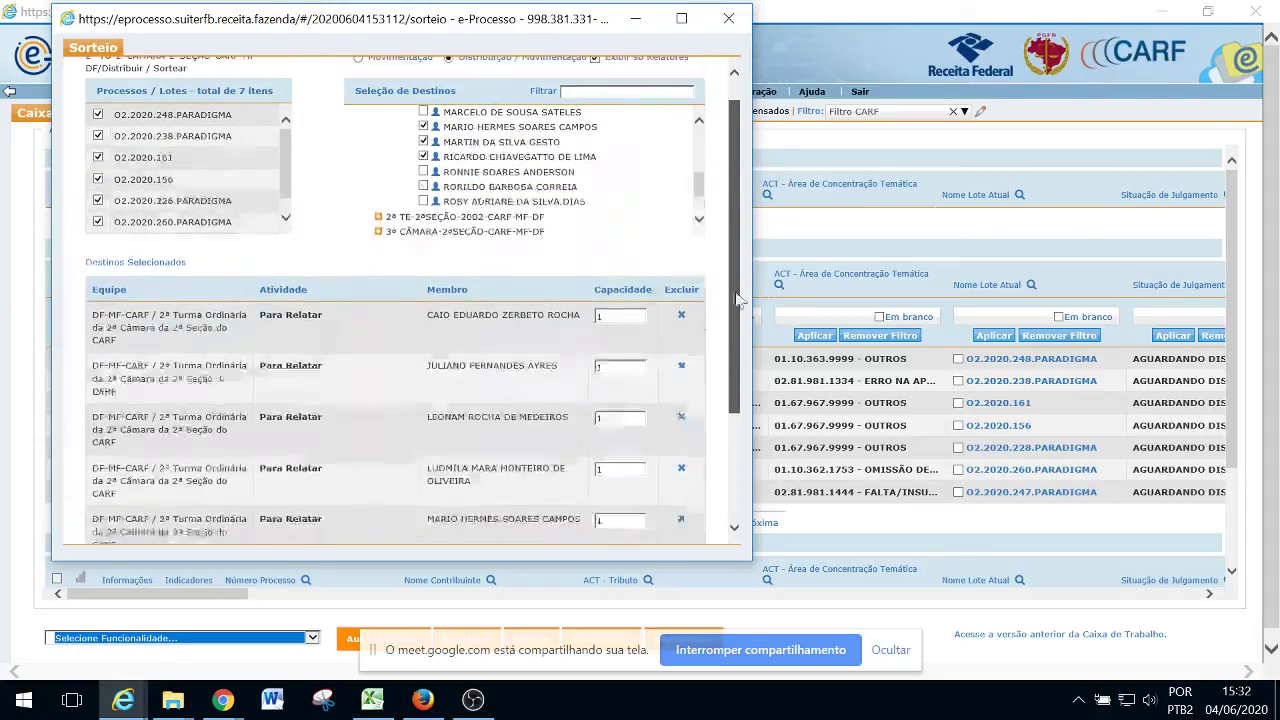
pyautogui.moveTo(286, 157)
pyautogui.mouseDown()
pyautogui.moveTo(294, 200)
pyautogui.moveTo(286, 163)
pyautogui.mouseUp()
pyautogui.scroll(-3, 734, 200)
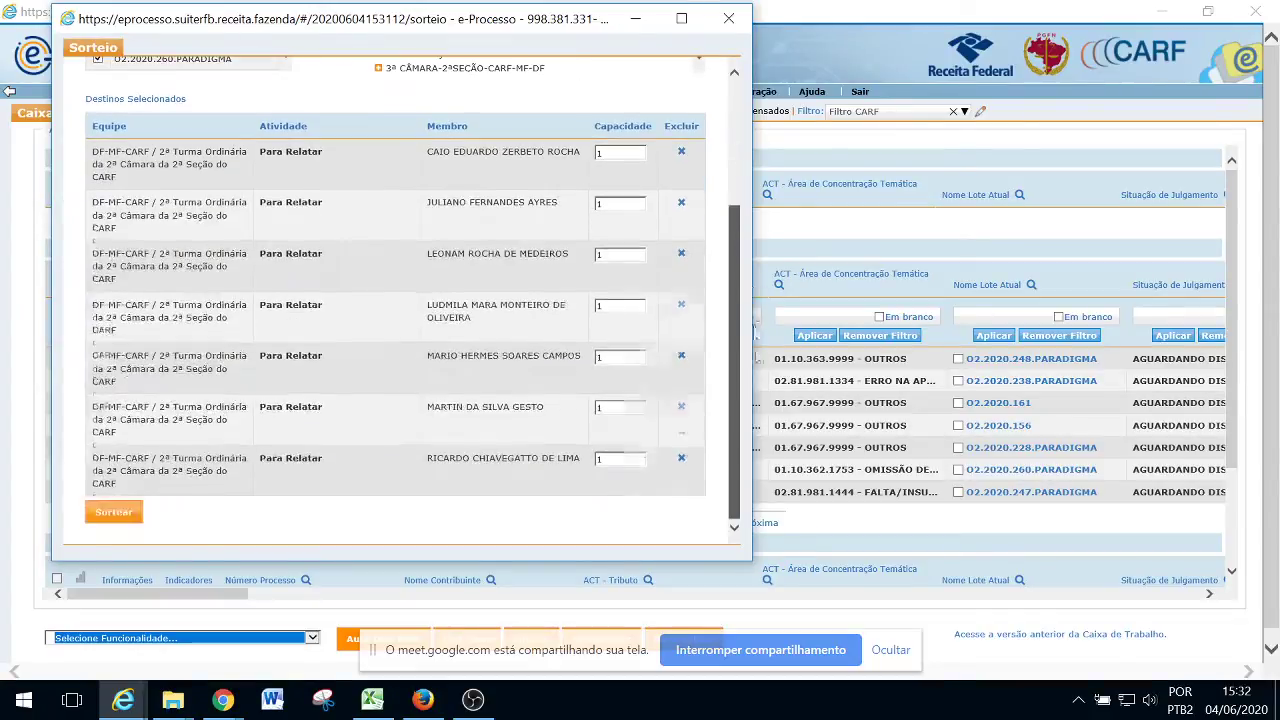
# Run the Sorteio of the seven O2.2020 lots among the seven 2ª TO relators
pyautogui.click(115, 514)
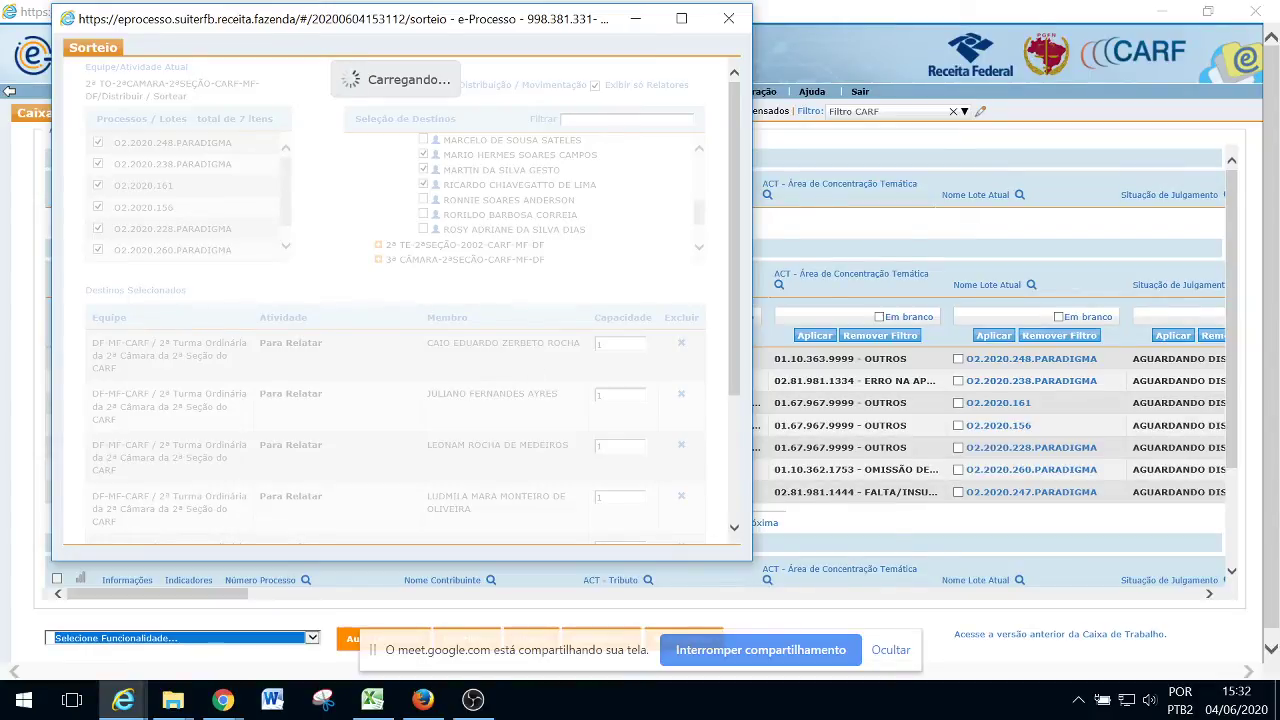
pyautogui.hotkey('alt', 'Tab')
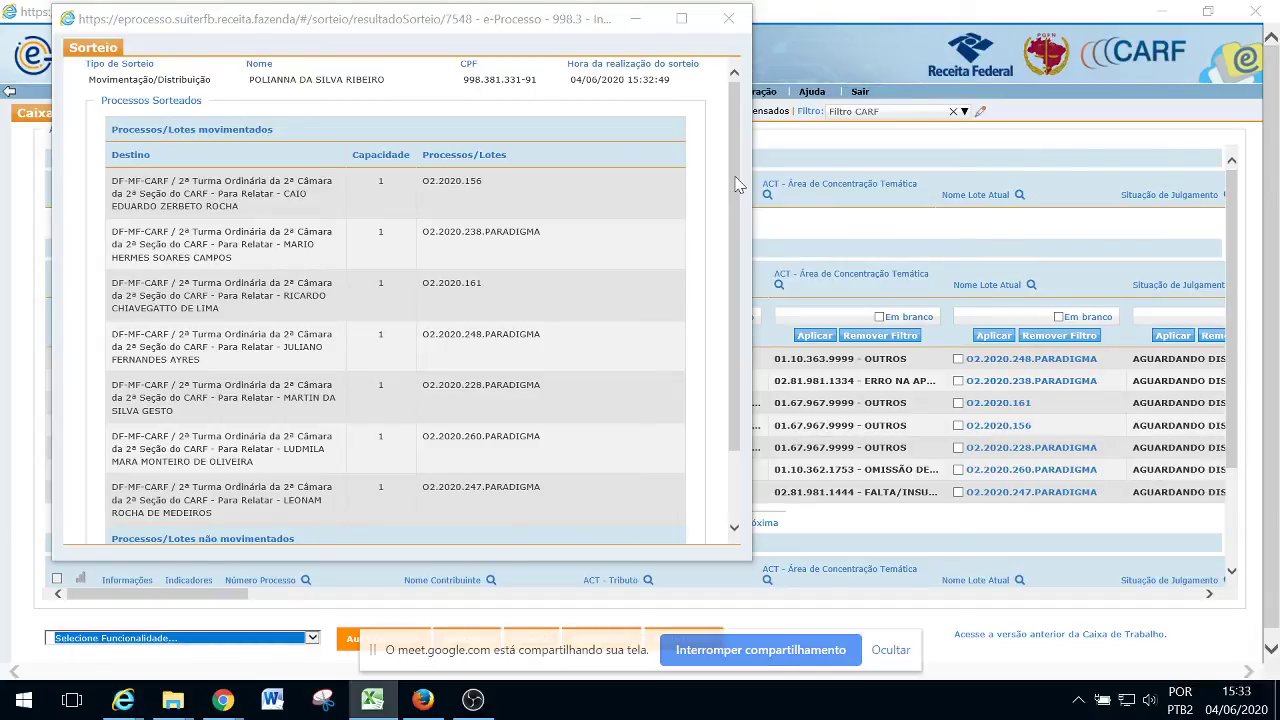
pyautogui.moveTo(735, 185); pyautogui.dragTo(745, 285)
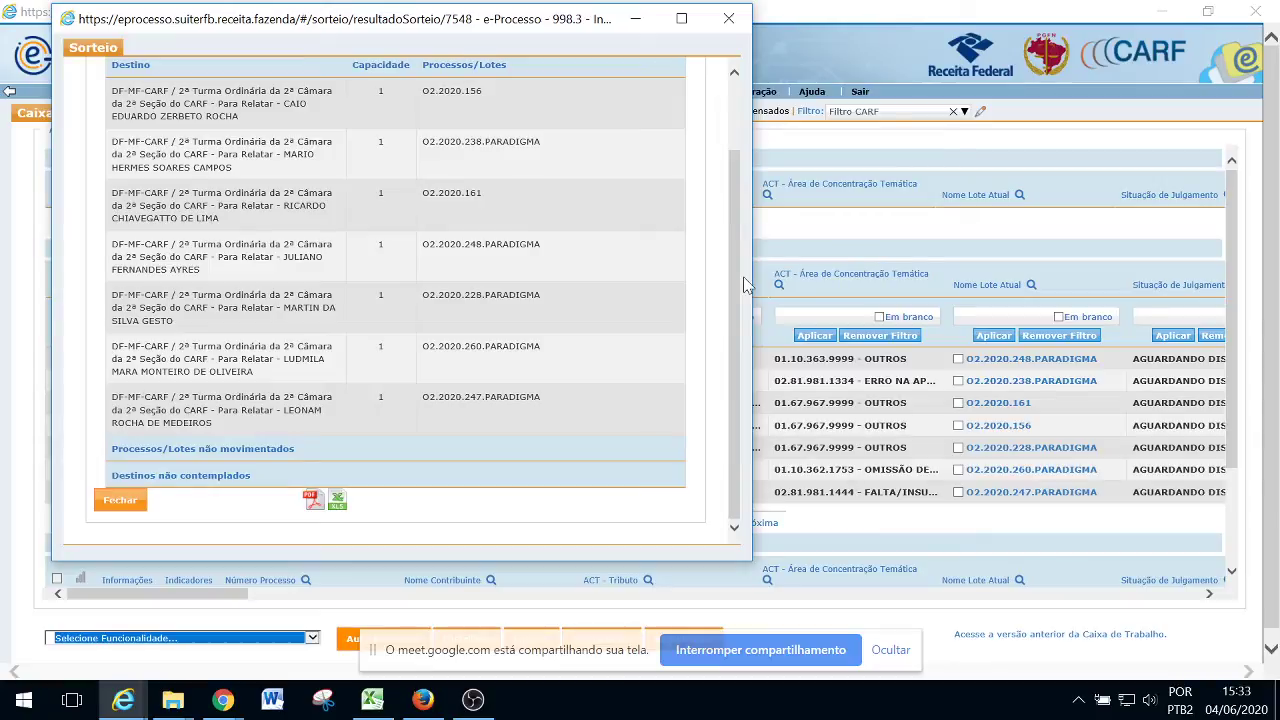
pyautogui.moveTo(735, 280); pyautogui.dragTo(742, 265)
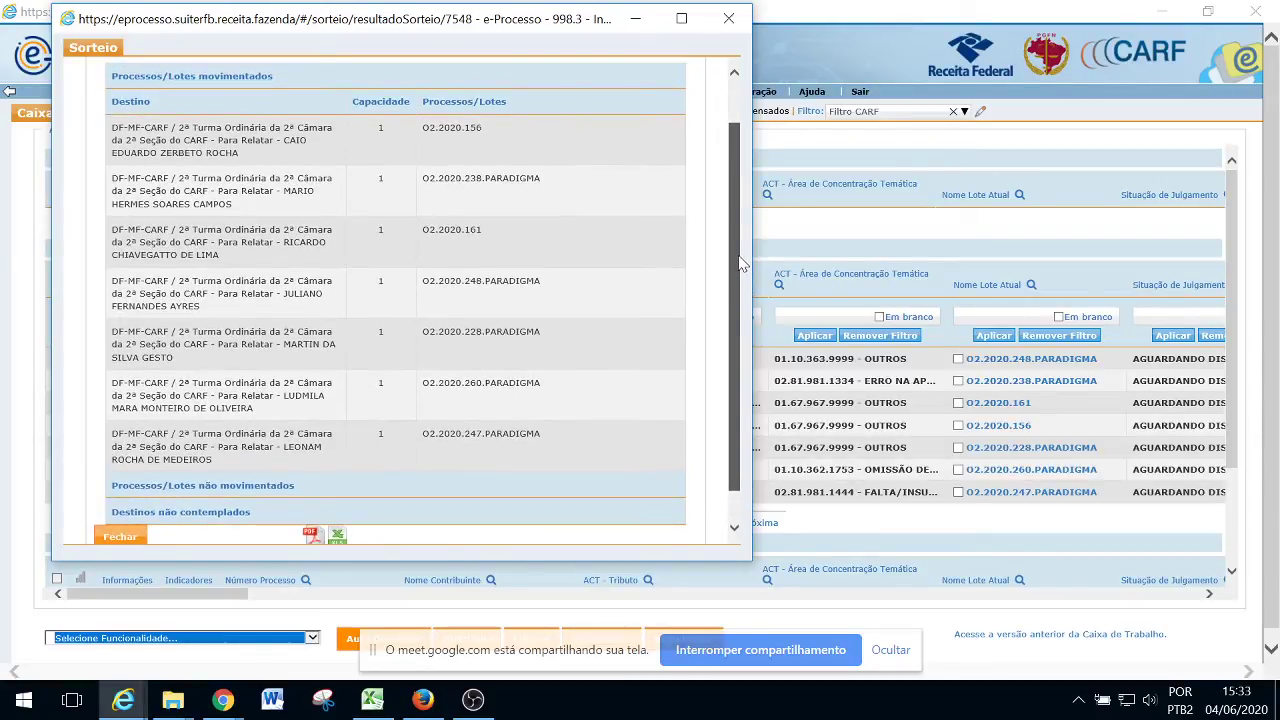
pyautogui.moveTo(741, 263); pyautogui.dragTo(735, 270)
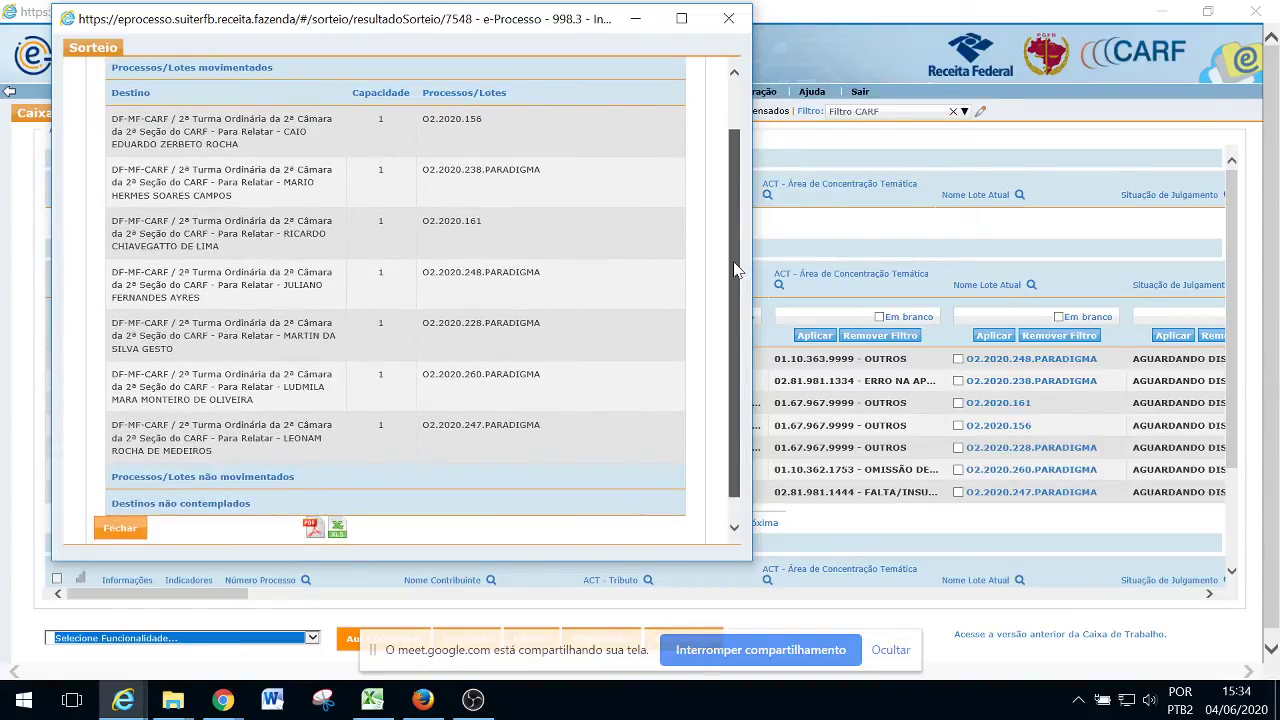
pyautogui.moveTo(735, 270)
pyautogui.mouseDown()
pyautogui.moveTo(735, 218)
pyautogui.moveTo(735, 271)
pyautogui.mouseUp()
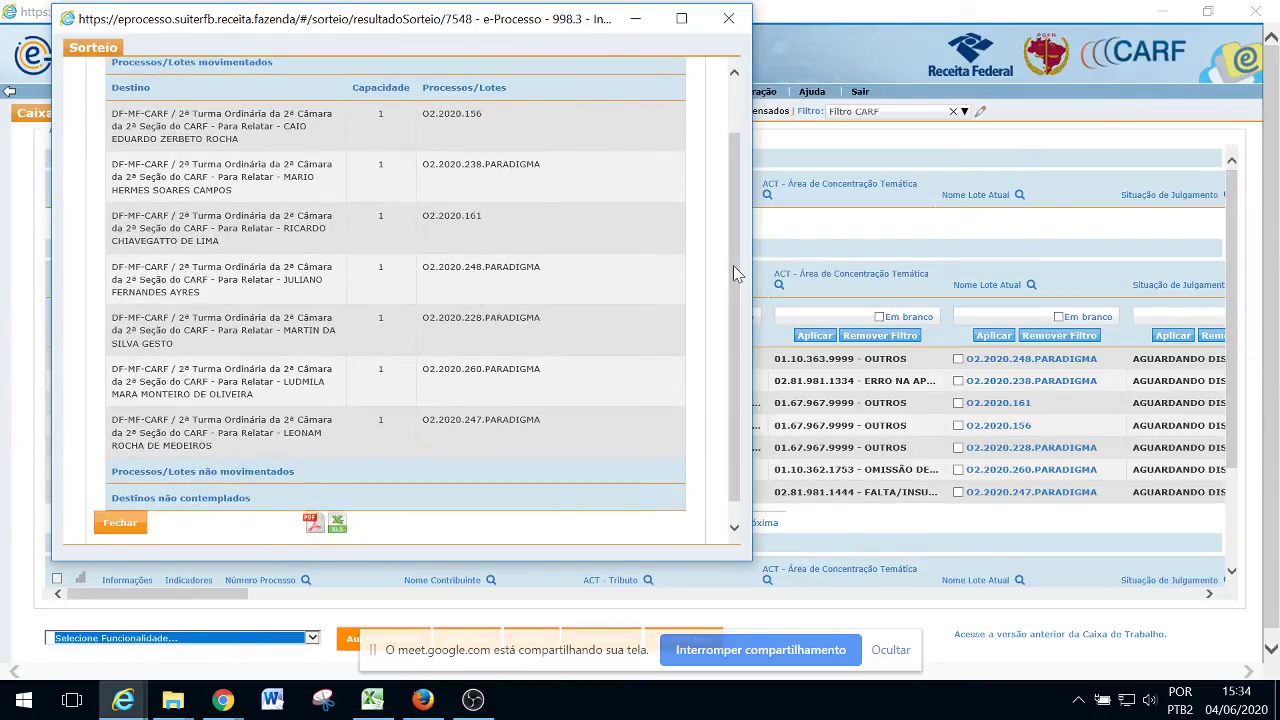
# Close the previous draw results and switch to team 1ª TO-3ªCÂMARA-2ªSEÇÃO-CARF-MF-DF
pyautogui.click(120, 523)
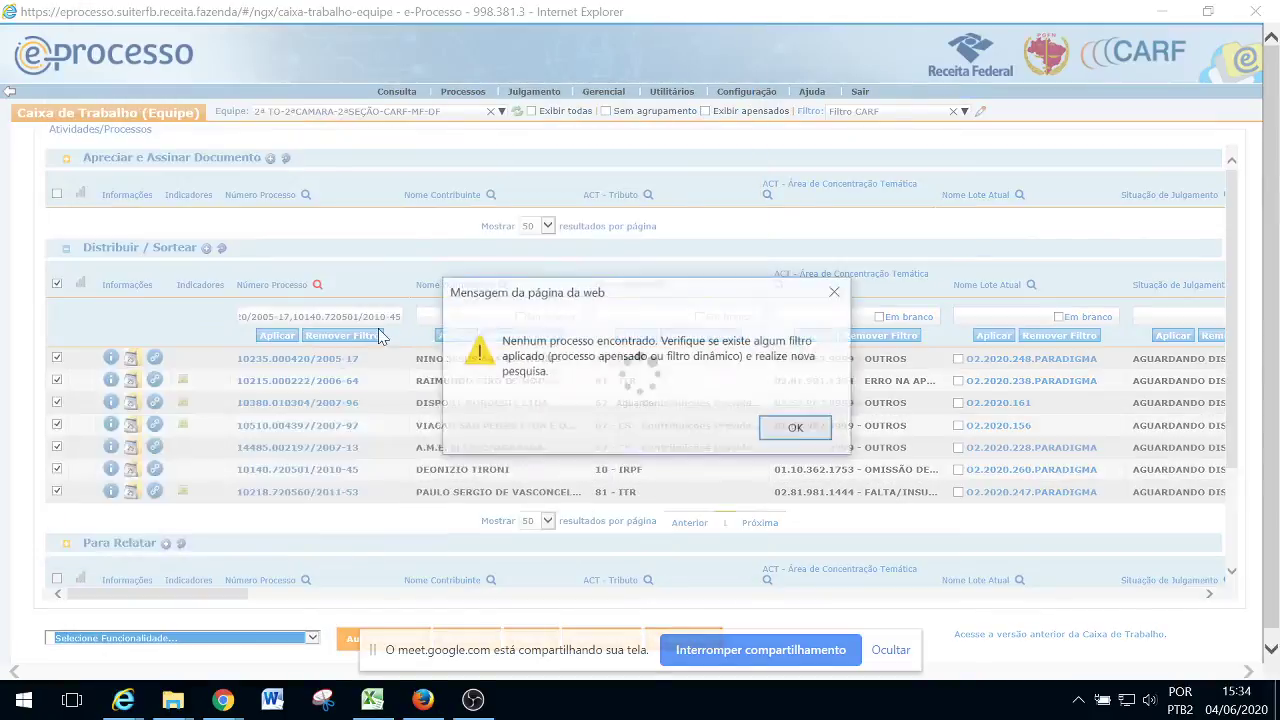
pyautogui.click(797, 428)
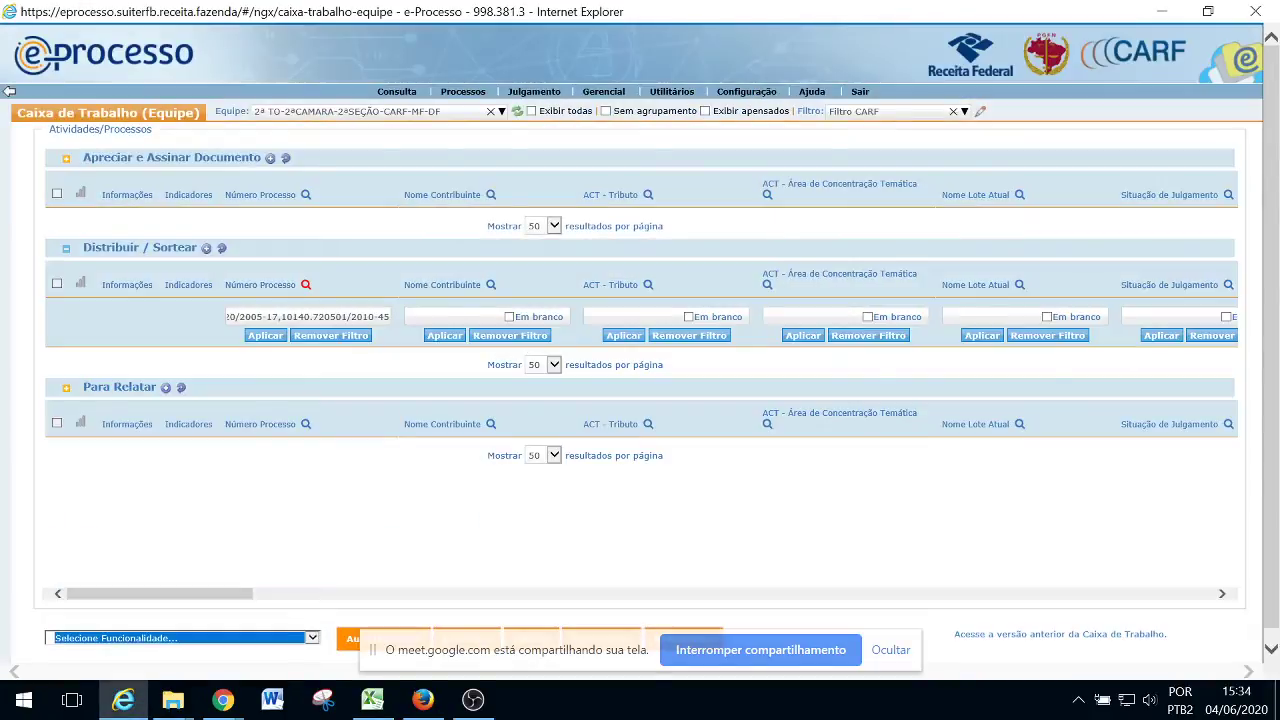
pyautogui.hotkey('alt', 'Tab')
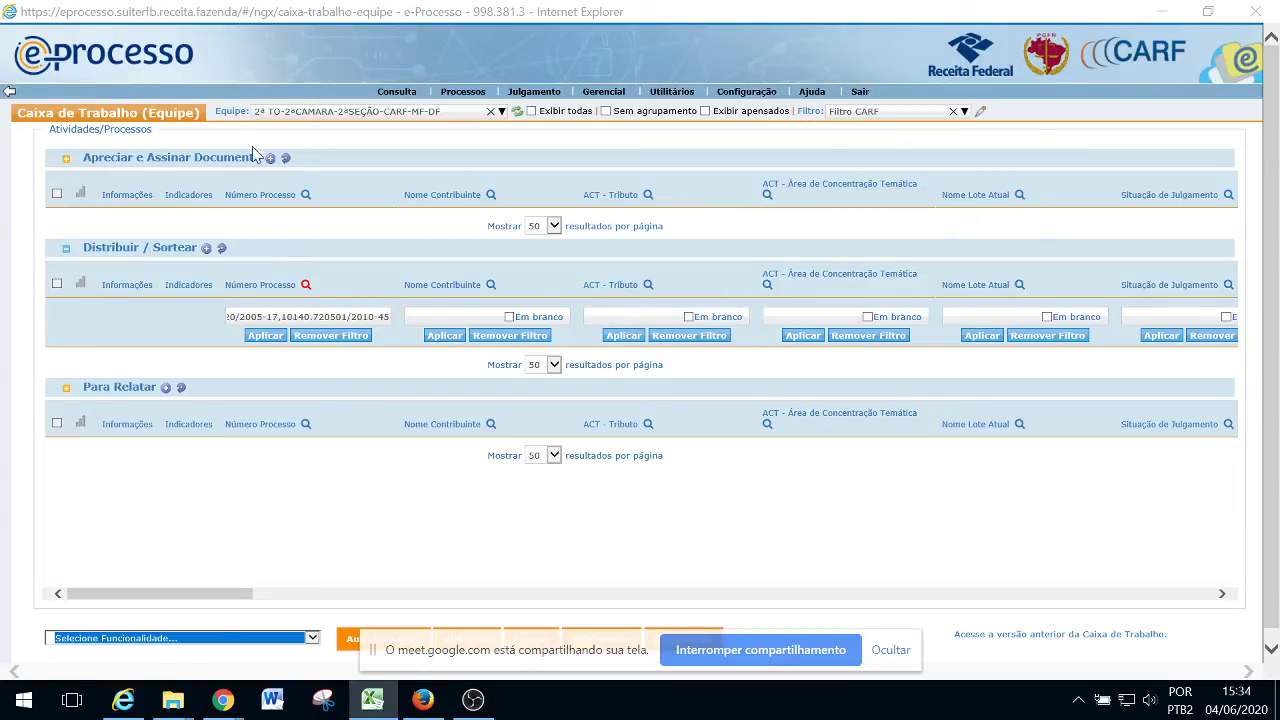
pyautogui.click(328, 114)
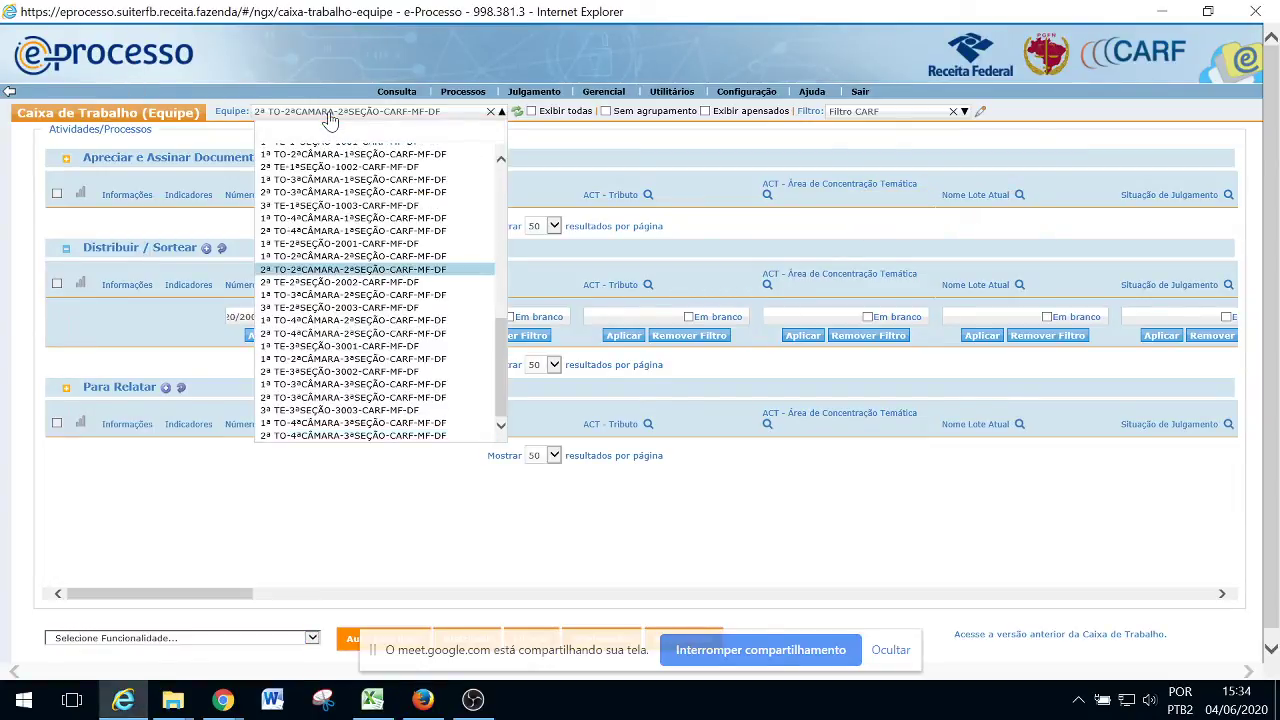
pyautogui.click(333, 296)
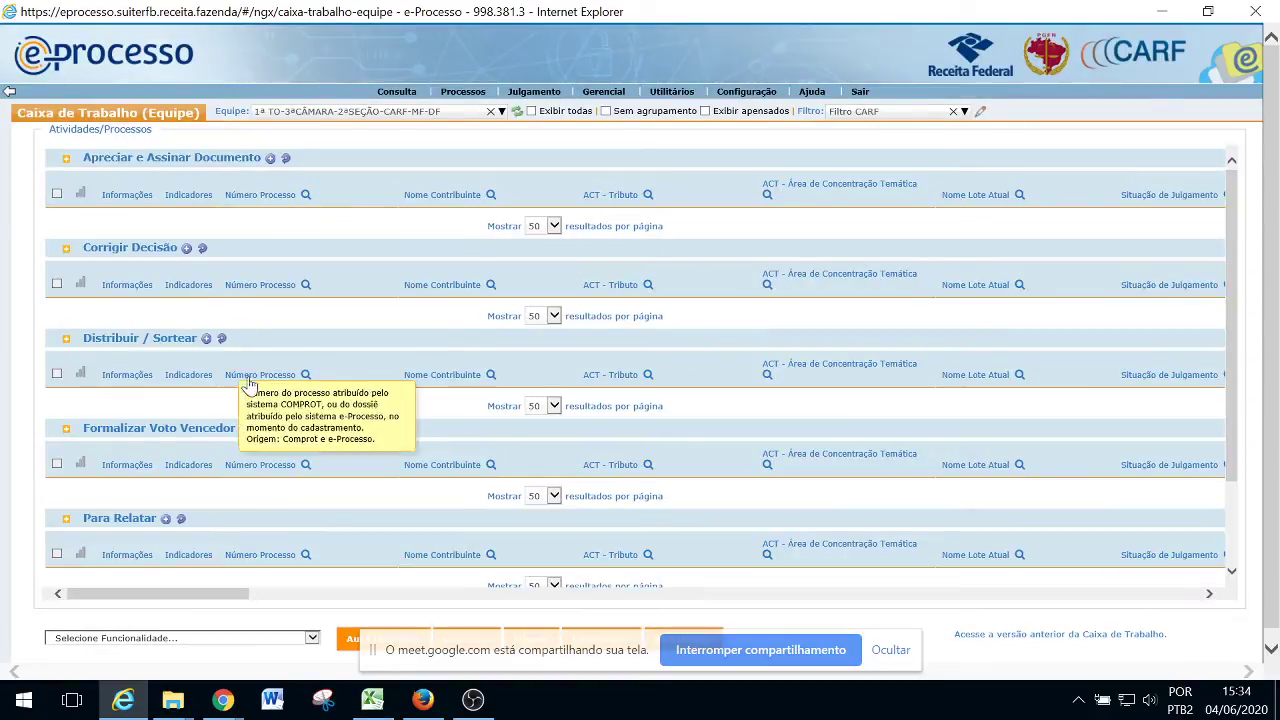
# Sort Distribuir/Sortear by process number and paste the process list into the Número Processo filter
pyautogui.click(297, 378)
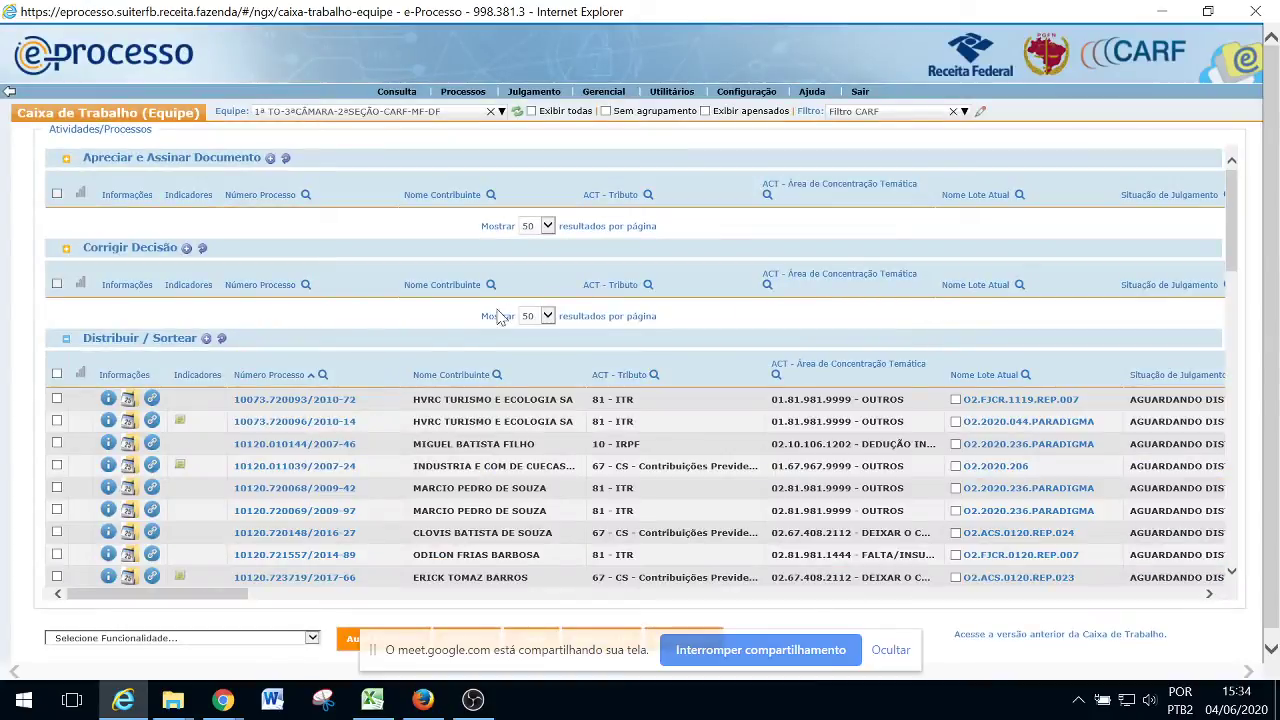
pyautogui.click(322, 375)
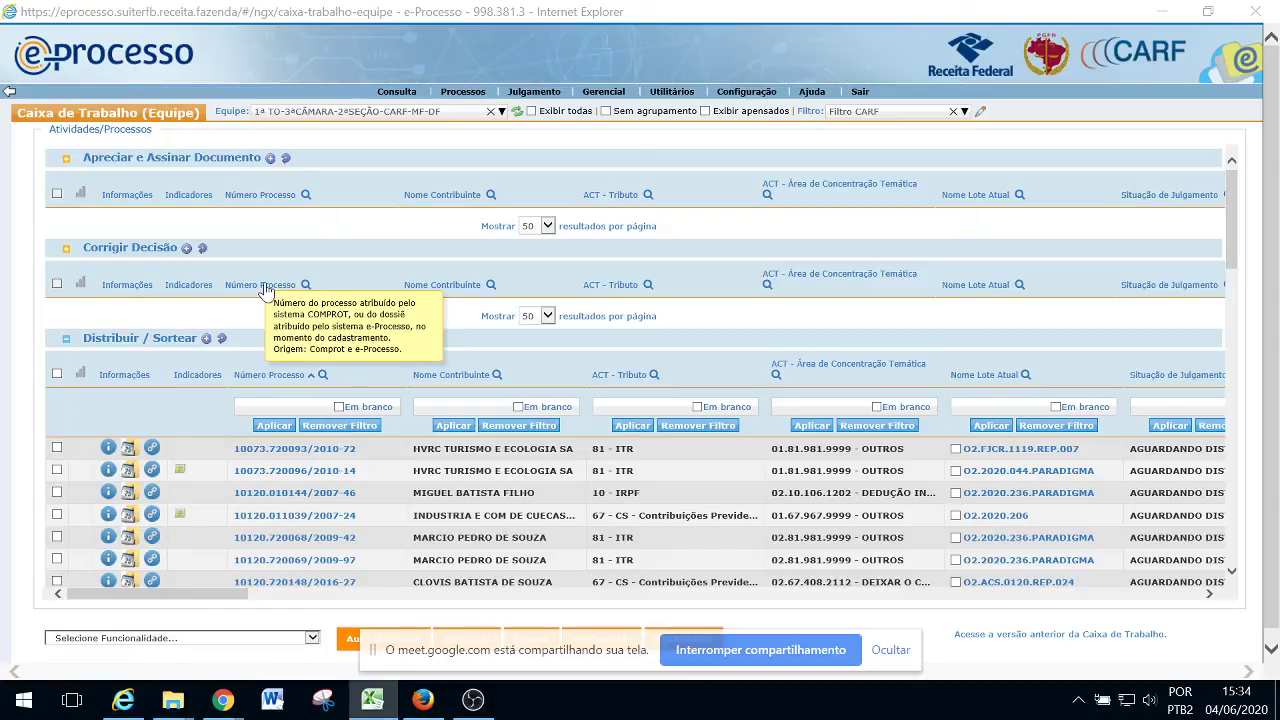
pyautogui.click(232, 406)
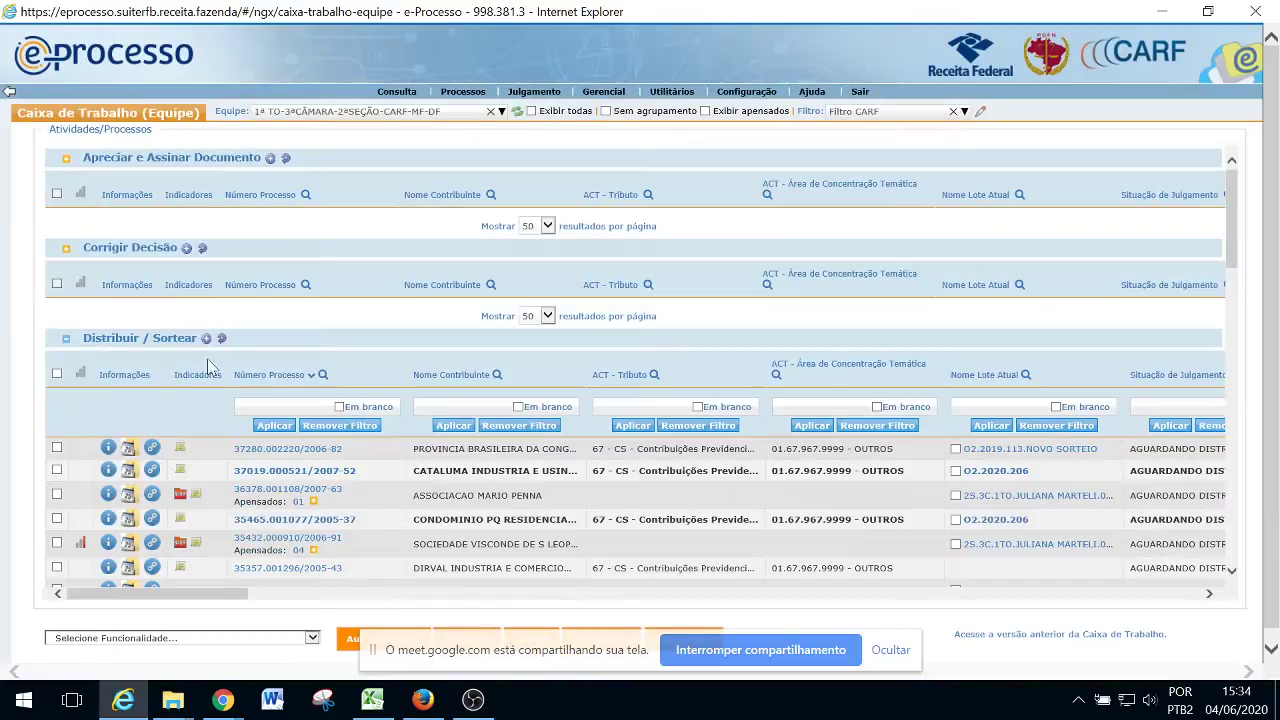
pyautogui.click(251, 408)
pyautogui.hotkey('ctrl', 'v')
# Apply the process-number filter, select all five O2.2020 processes, and choose Sortear
pyautogui.click(274, 425)
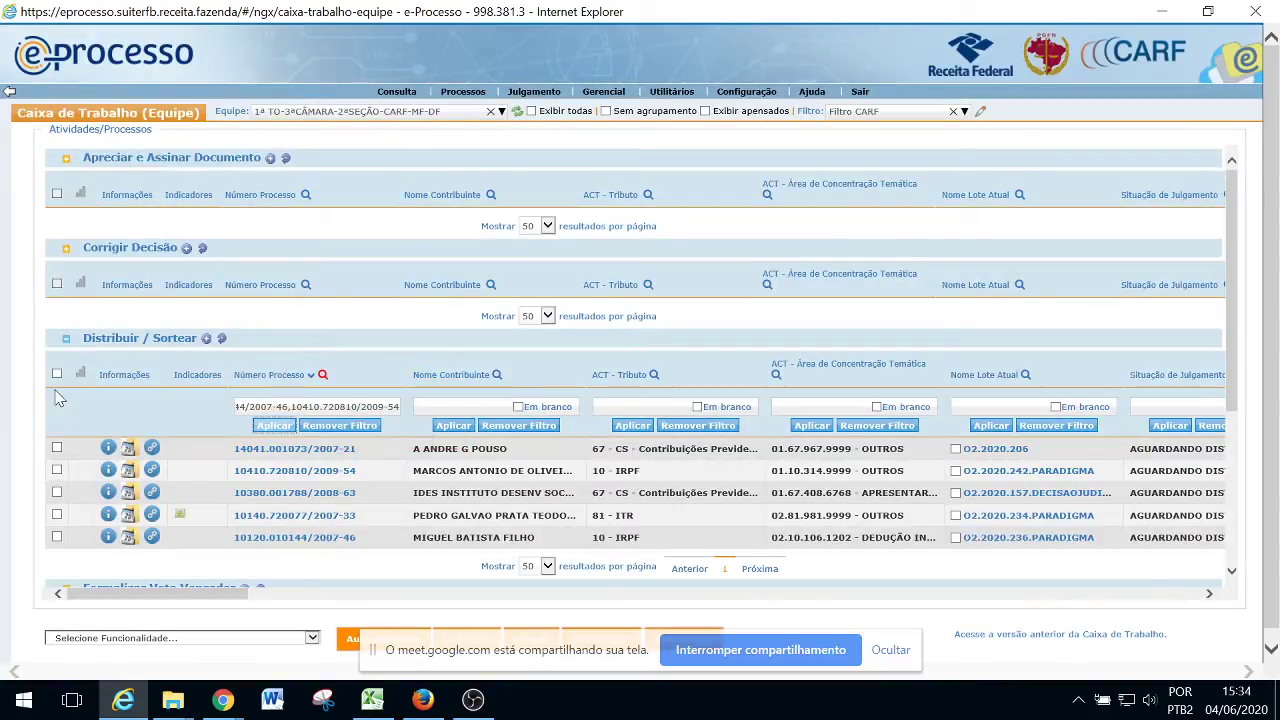
pyautogui.click(57, 373)
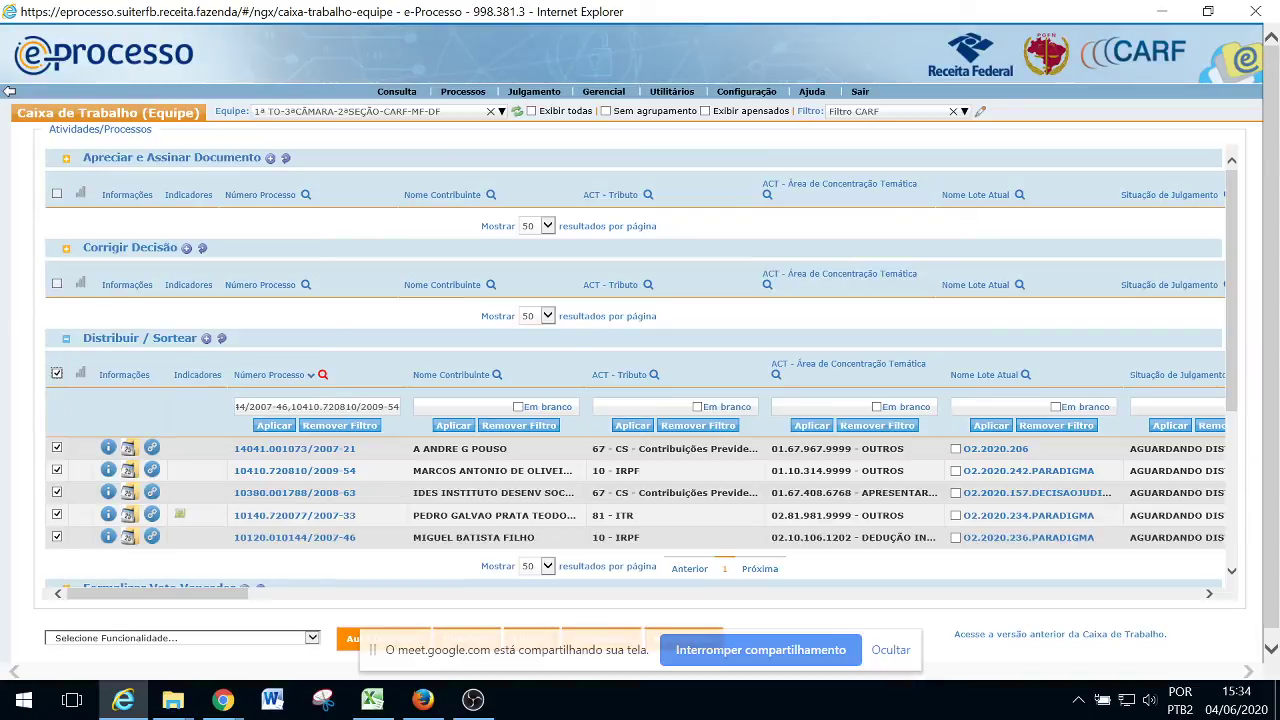
pyautogui.hotkey('alt', 'Tab')
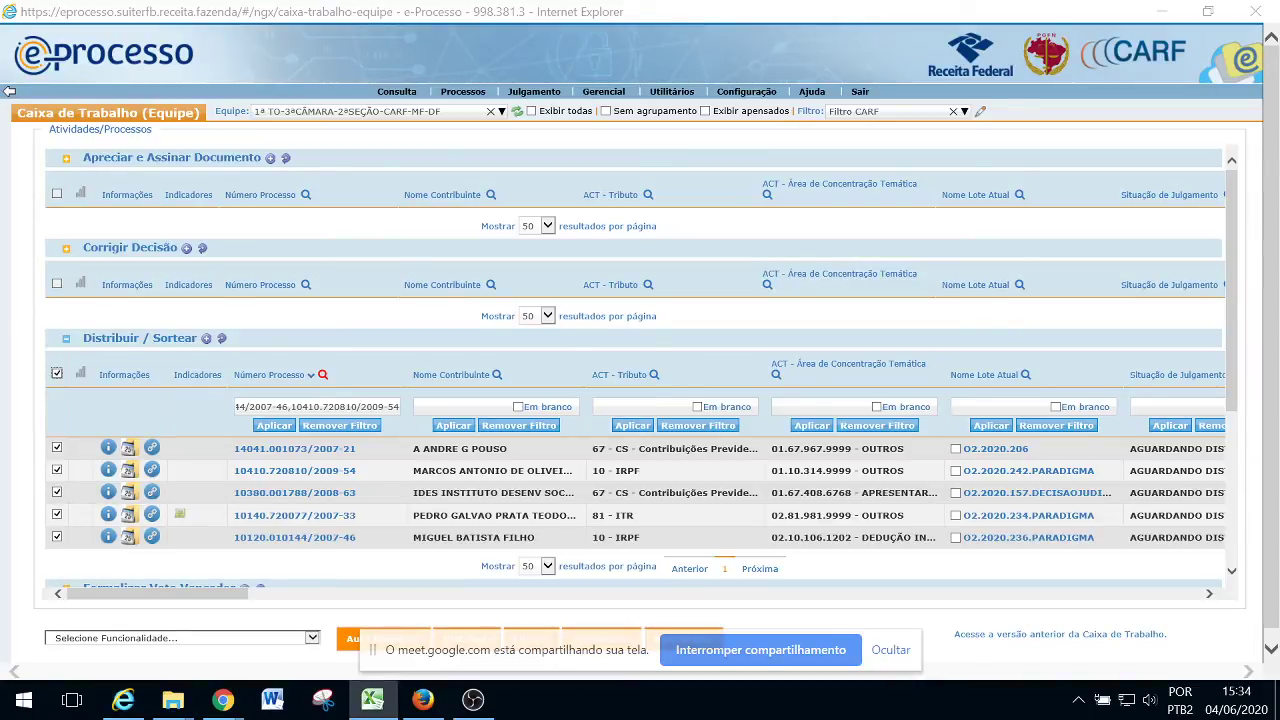
pyautogui.click(312, 638)
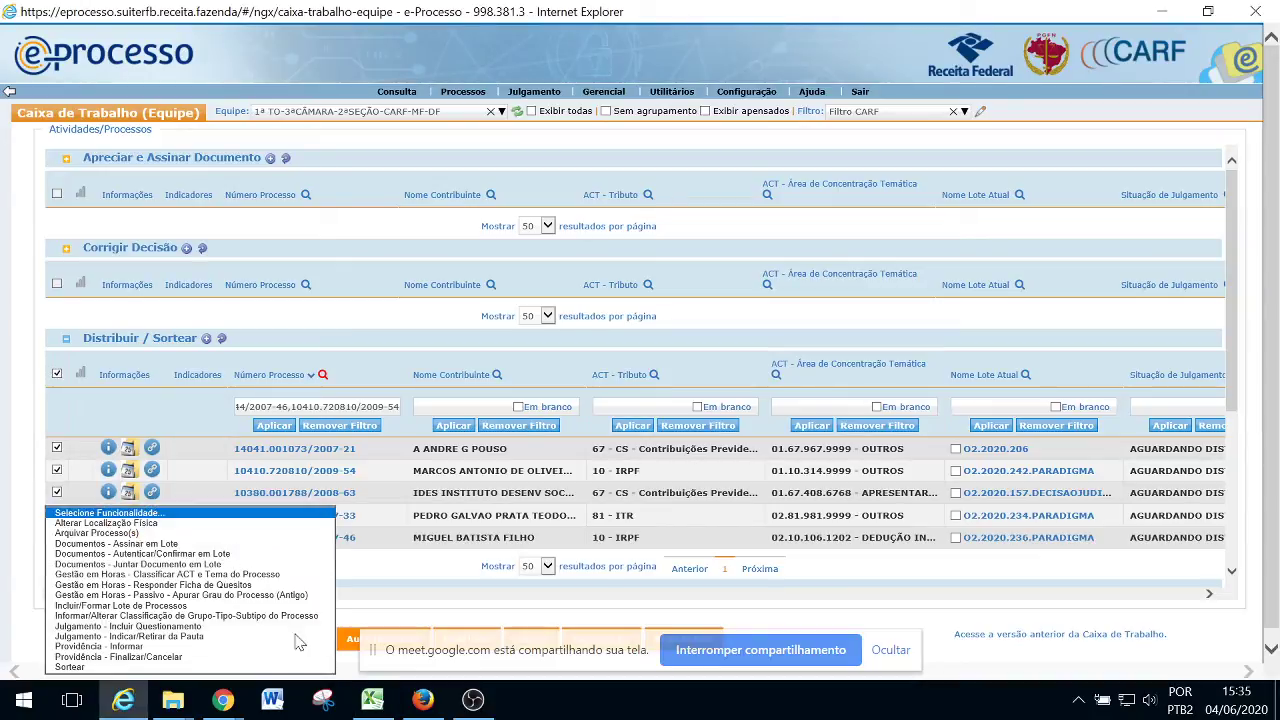
pyautogui.click(106, 678)
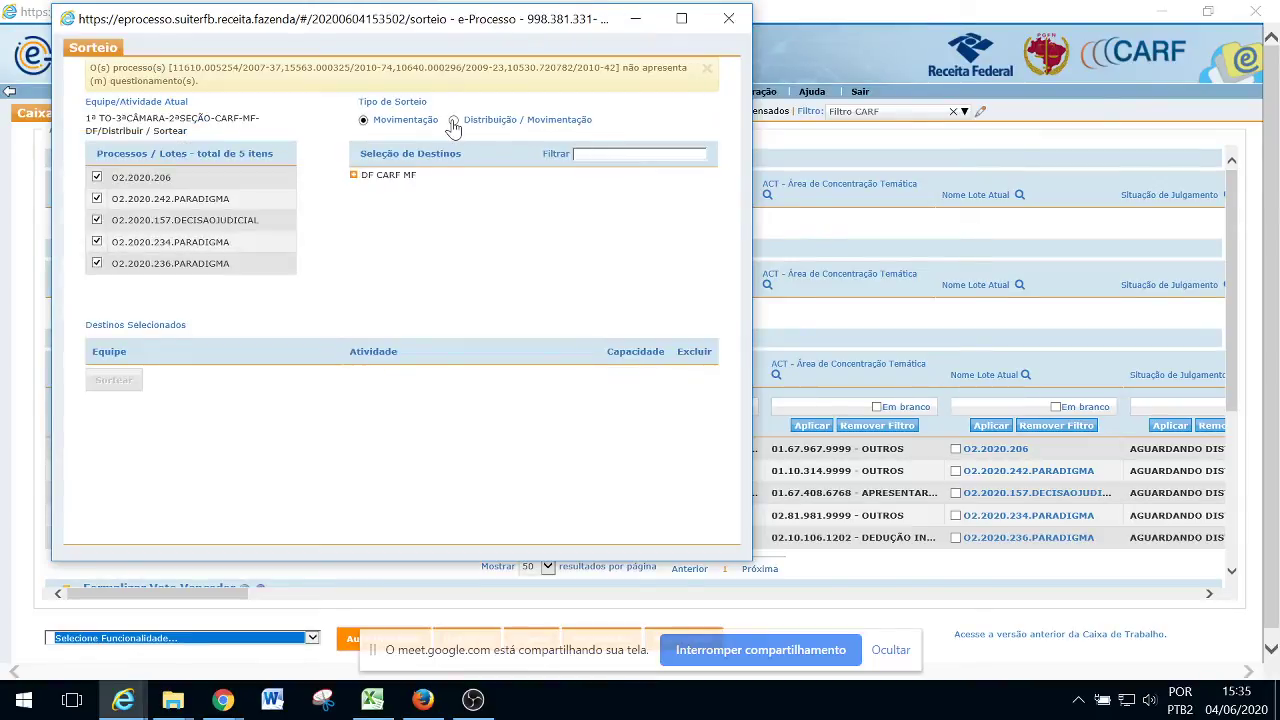
# Set the draw to Distribuição / Movimentação and expand DF CARF MF > 2ª SEÇÃO > 3ª CÂMARA > 1ª TO
pyautogui.click(449, 85)
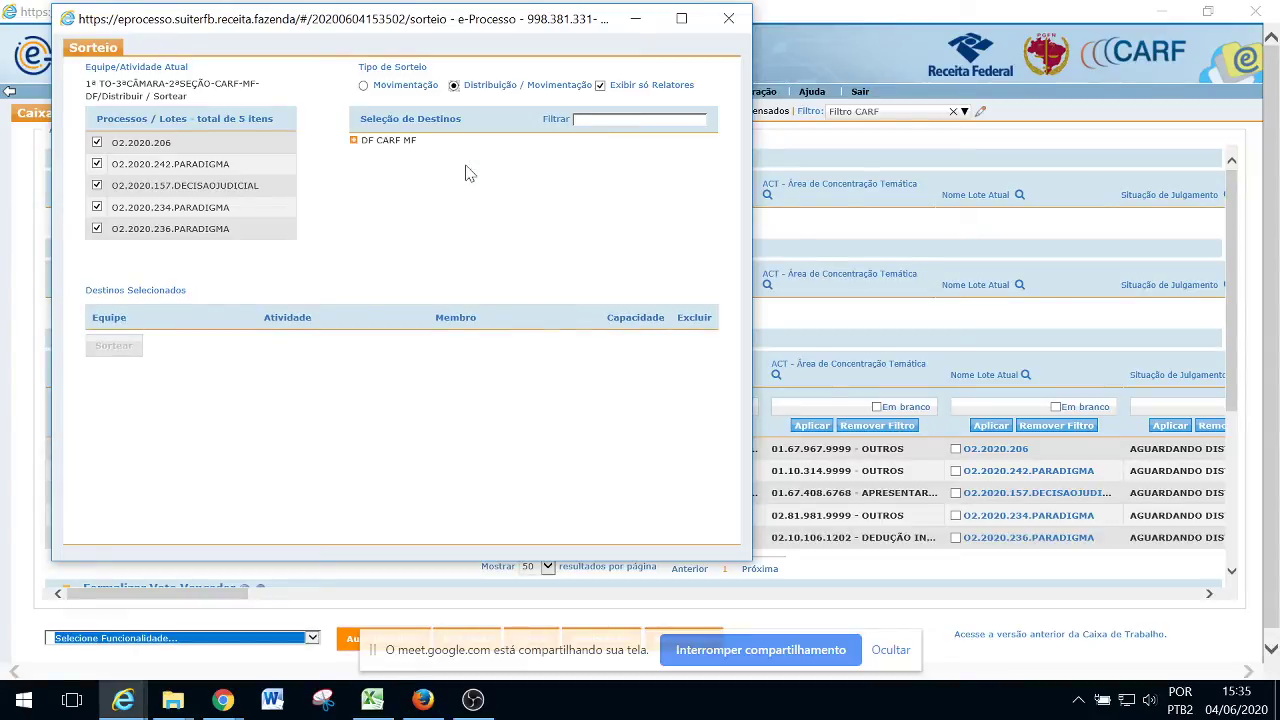
pyautogui.hotkey('alt', 'Tab')
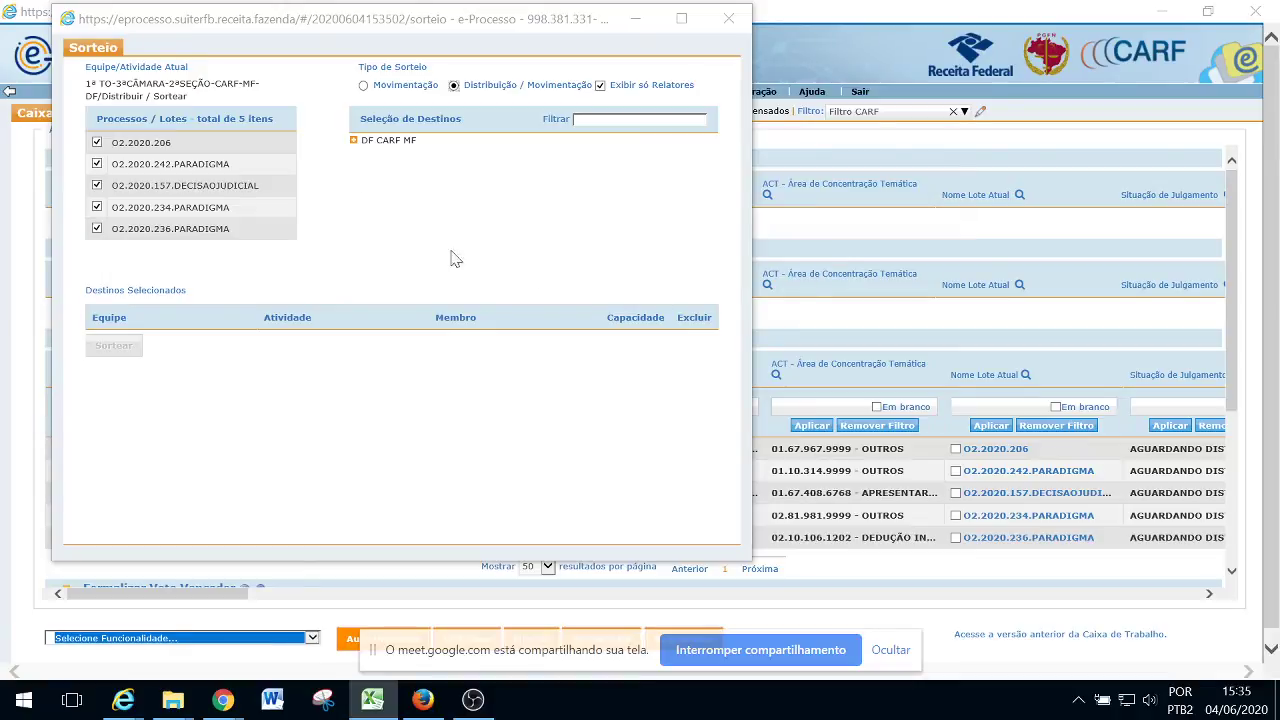
pyautogui.click(354, 143)
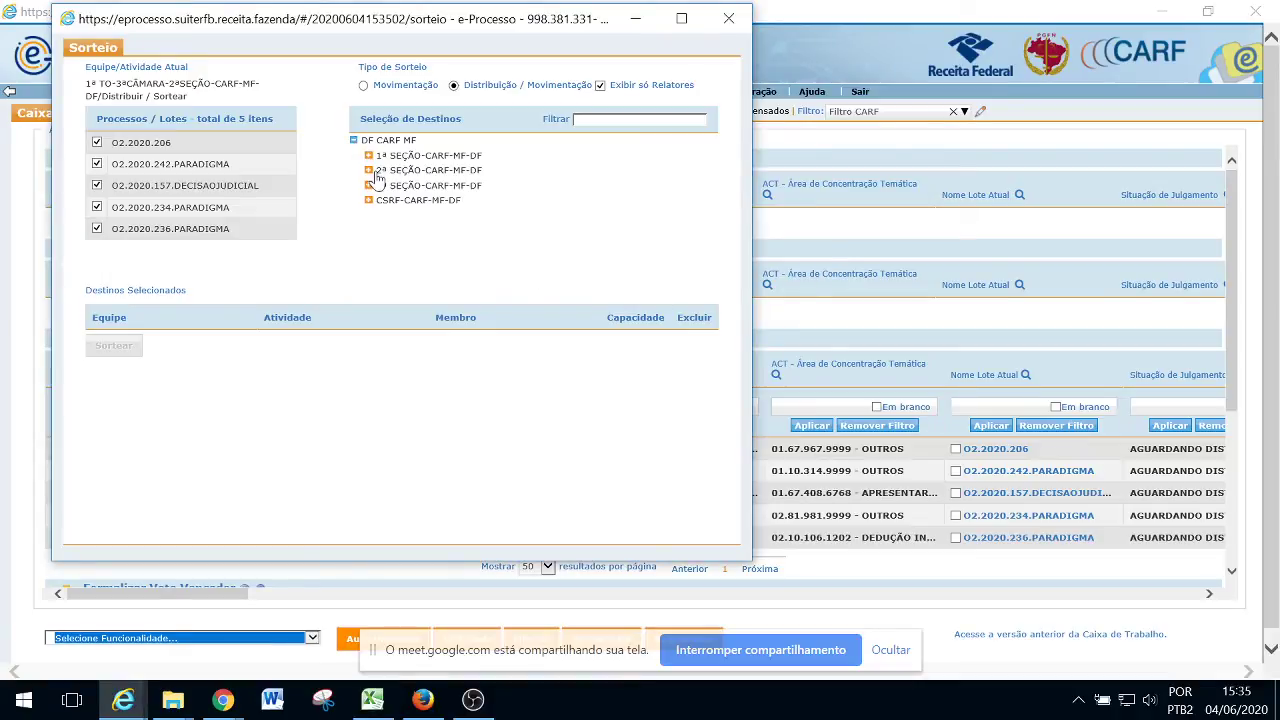
pyautogui.click(368, 171)
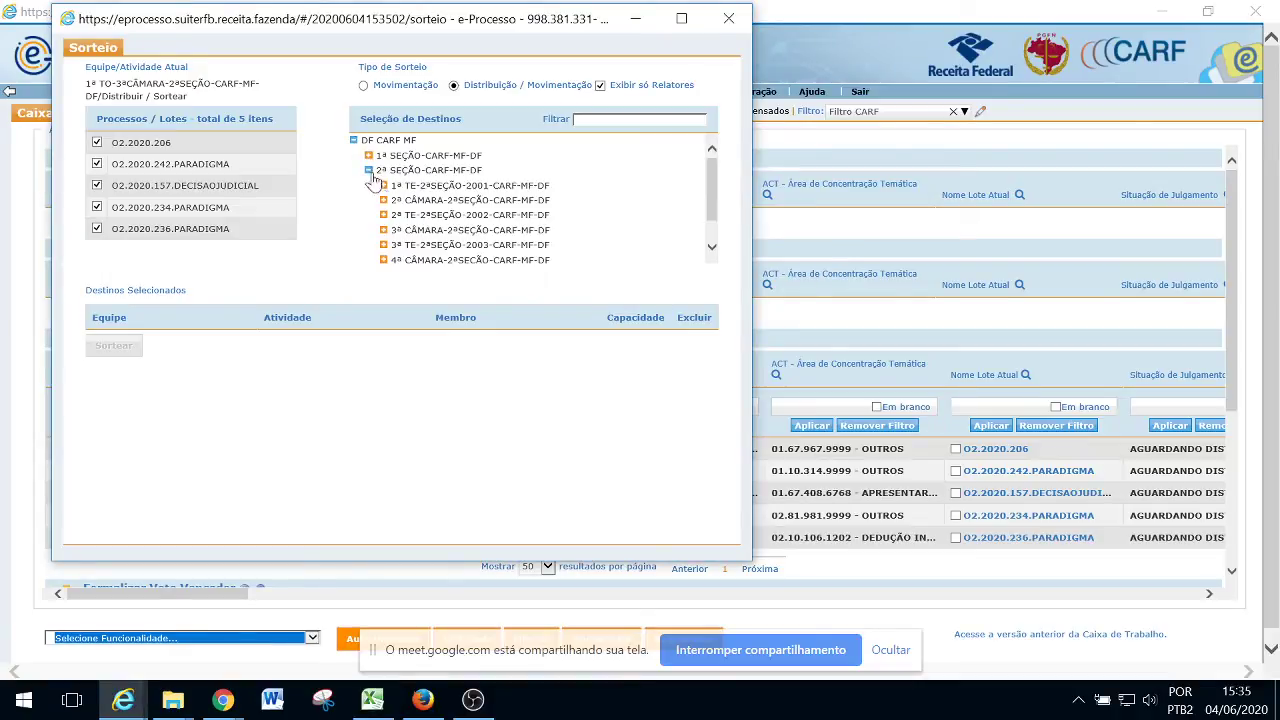
pyautogui.click(383, 230)
pyautogui.click(399, 246)
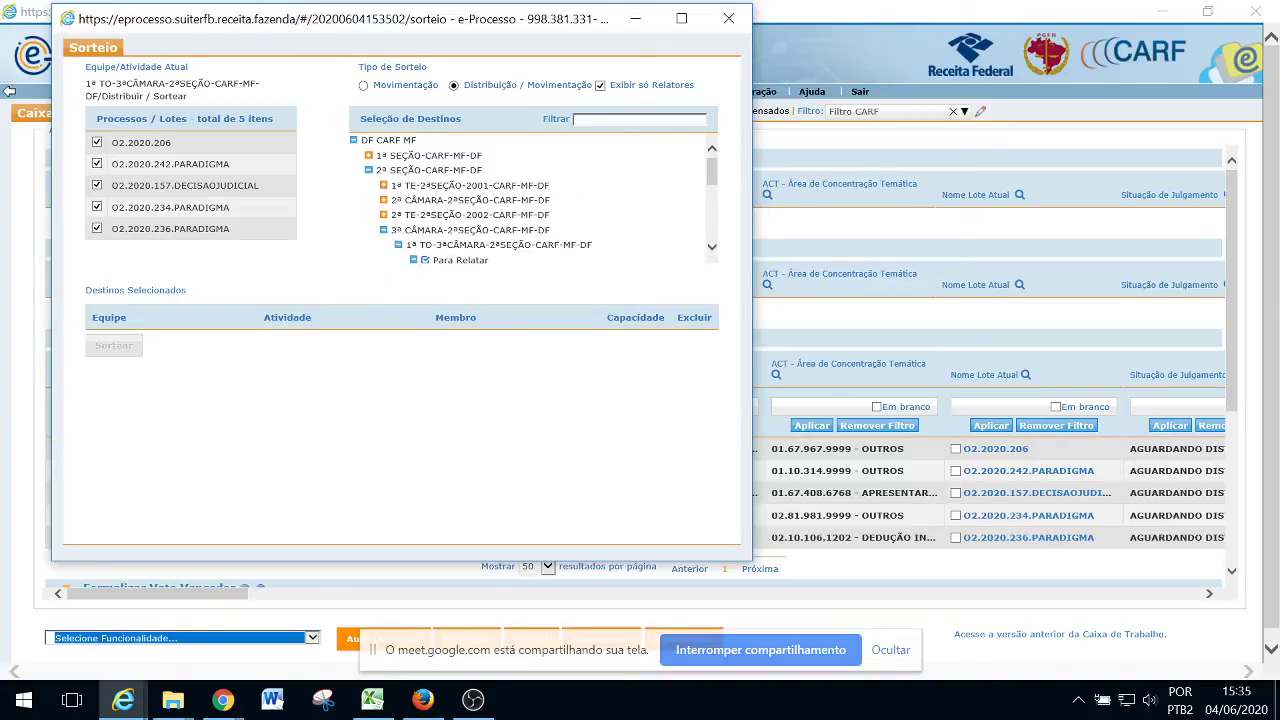
# Add five Para Relatar members of 1ª TO-3ªCÂMARA as draw destinations
pyautogui.hotkey('alt', 'Tab')
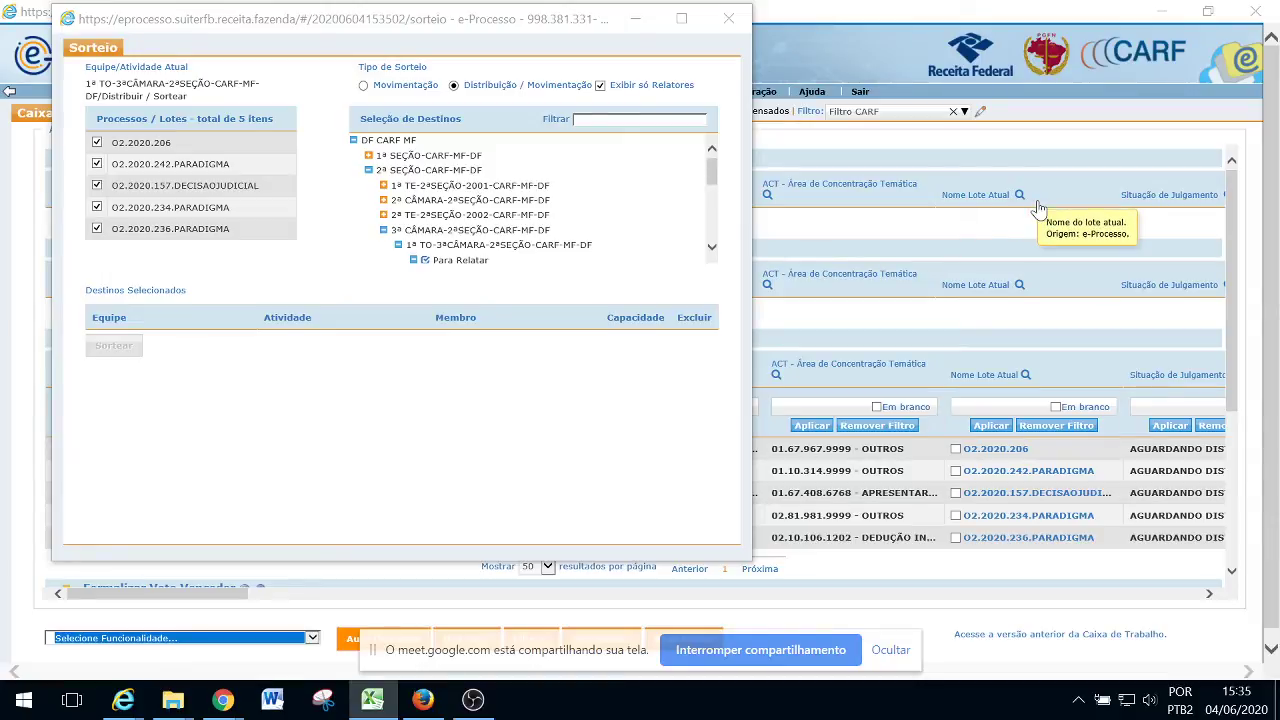
pyautogui.moveTo(714, 172); pyautogui.dragTo(712, 203)
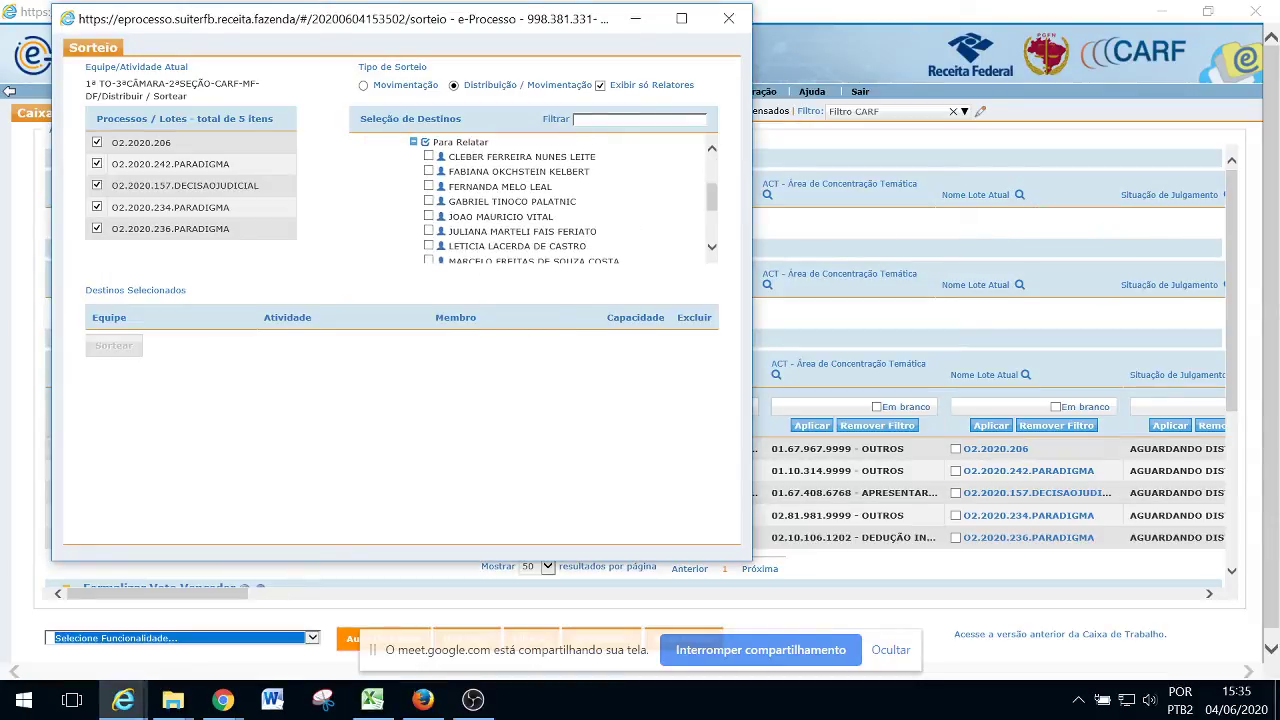
pyautogui.click(428, 157)
pyautogui.click(428, 187)
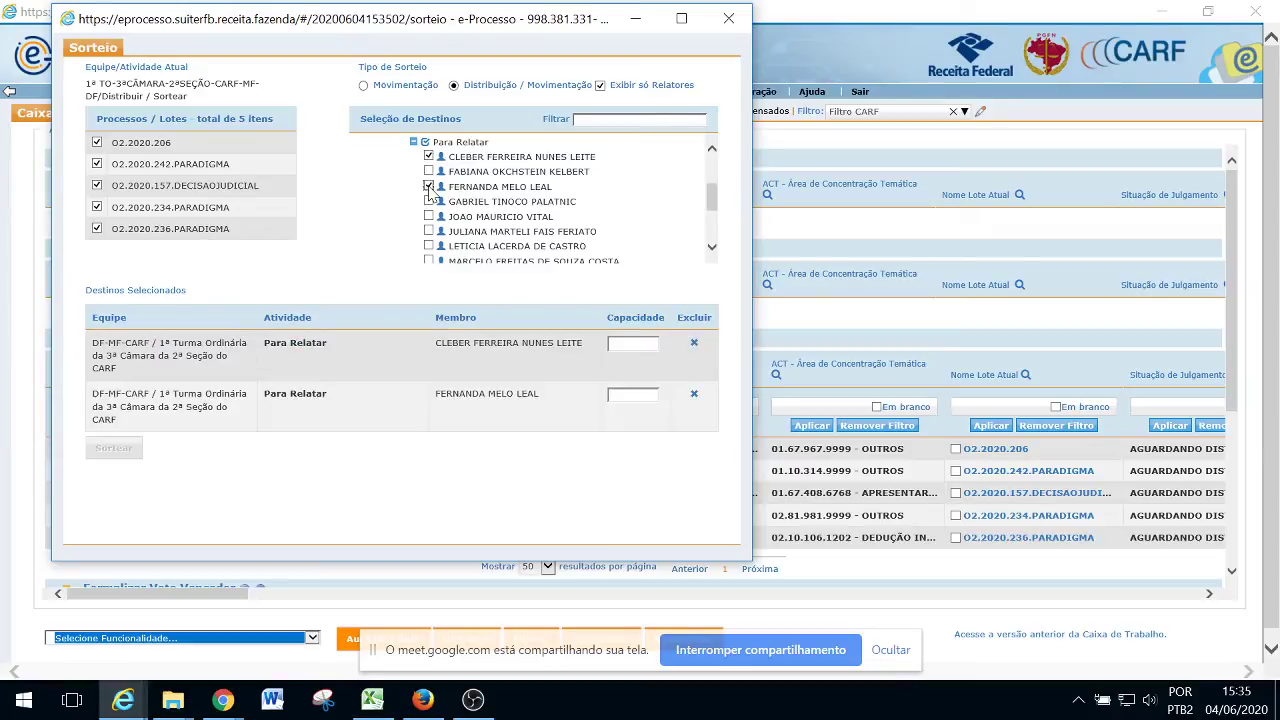
pyautogui.click(428, 216)
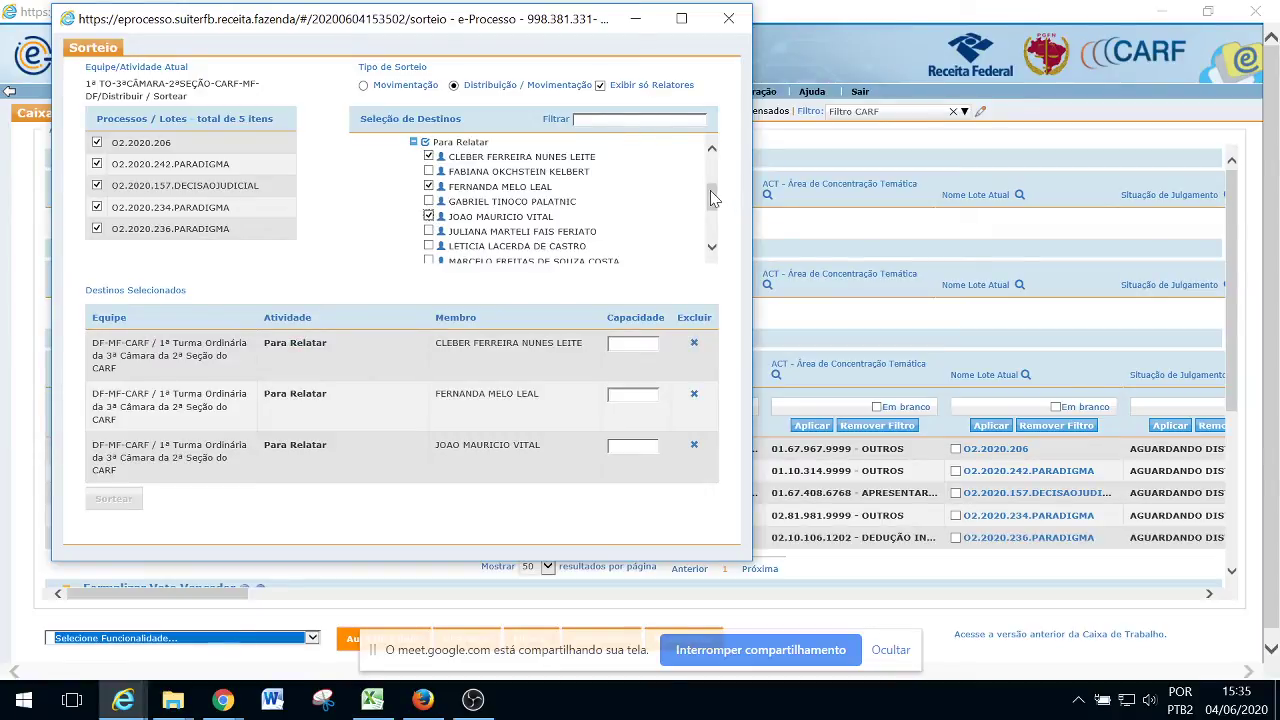
pyautogui.moveTo(712, 198); pyautogui.dragTo(718, 217)
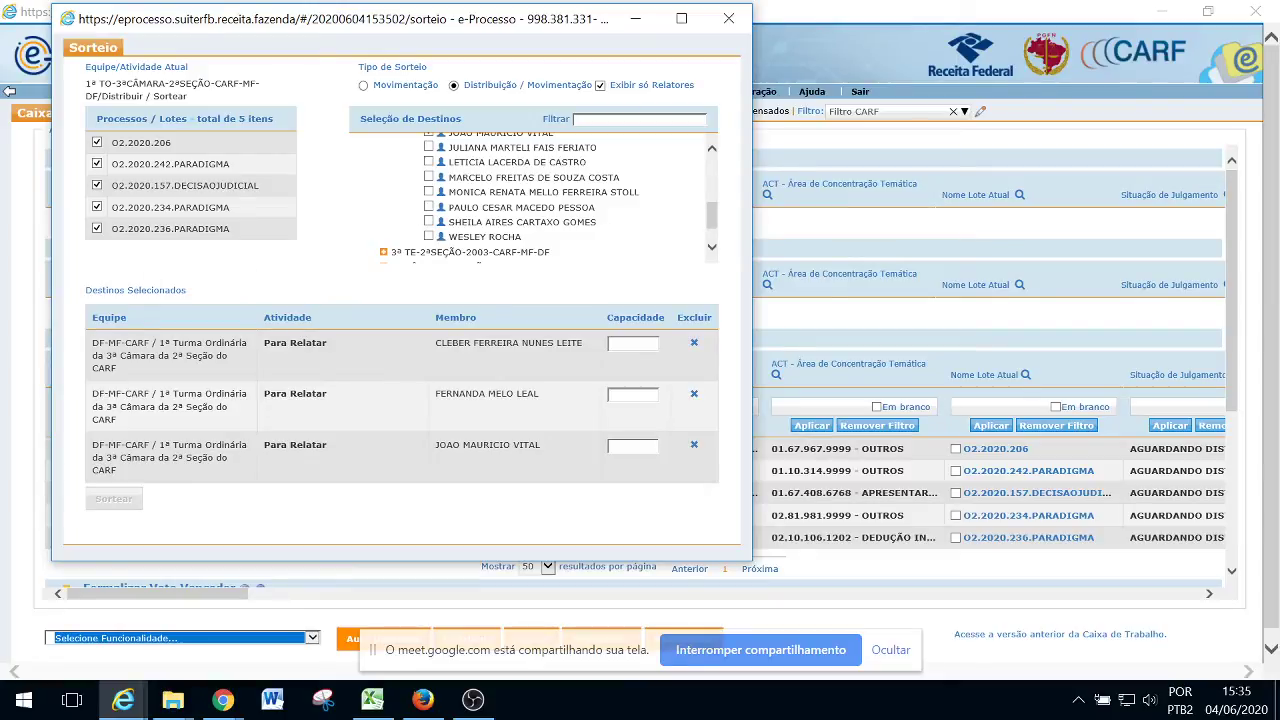
pyautogui.click(428, 207)
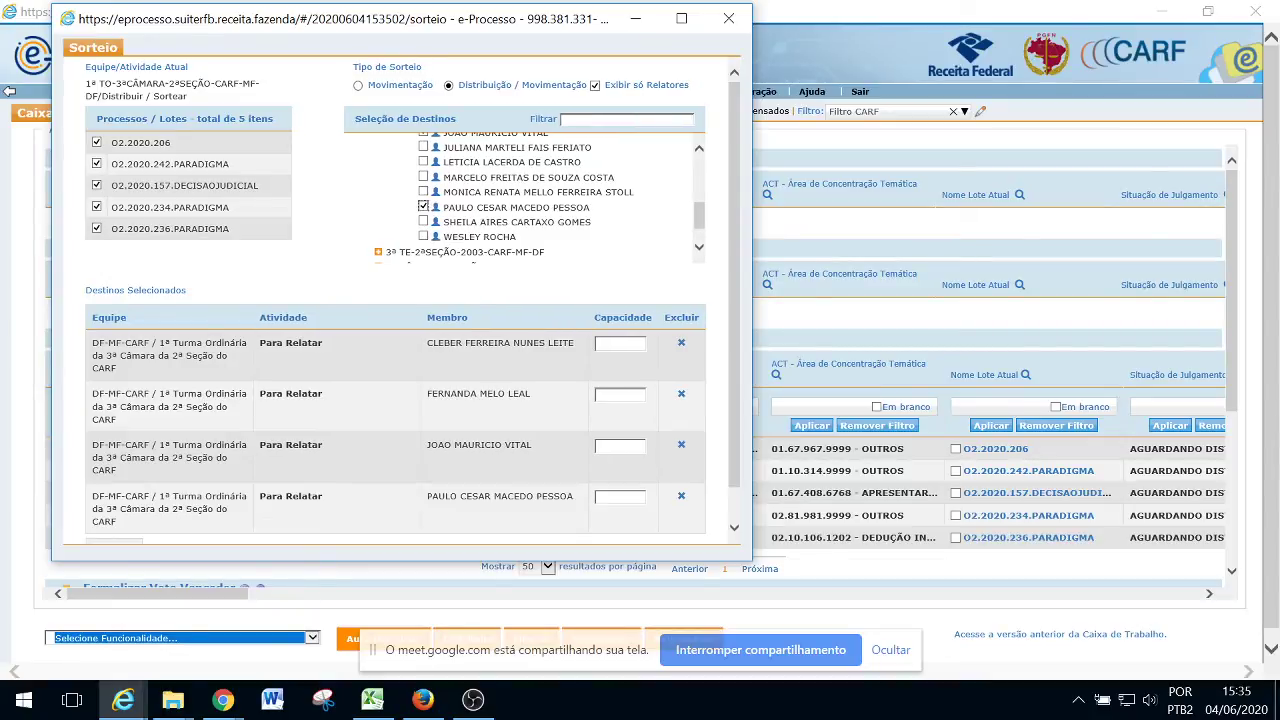
pyautogui.click(423, 236)
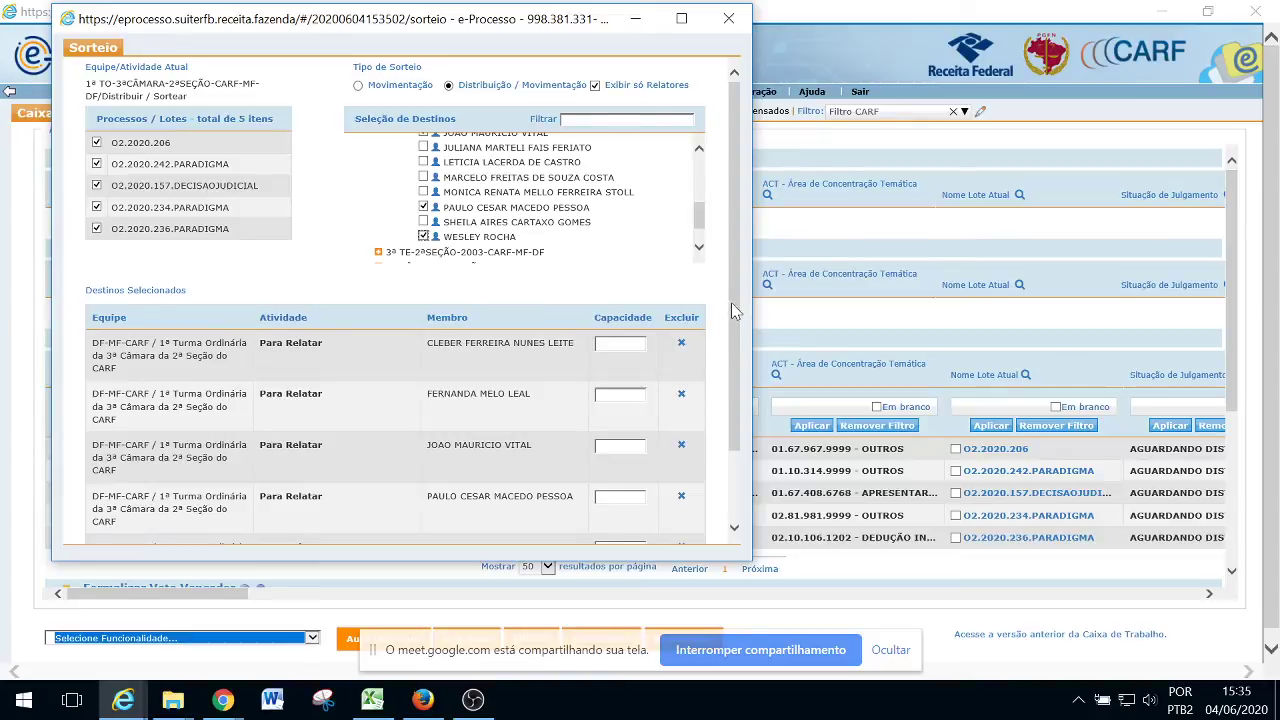
# Give each of the five relators capacity 1 and run the draw
pyautogui.scroll(-2, 731, 302)
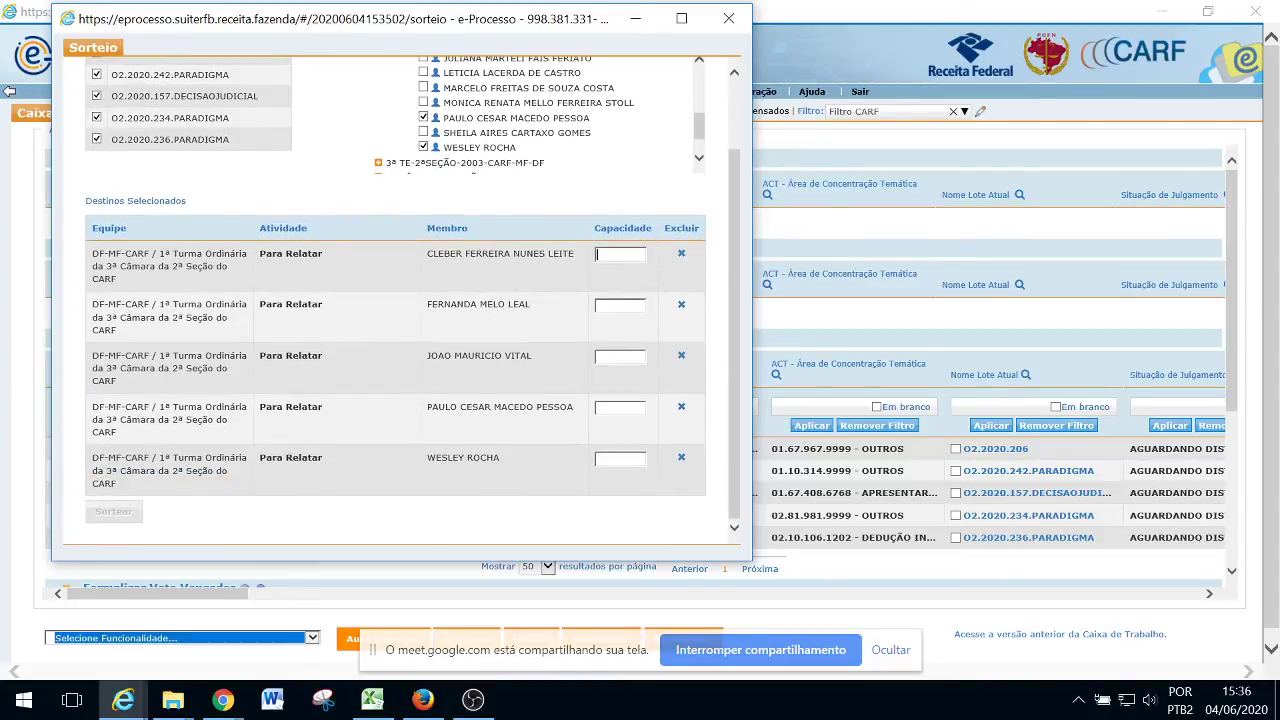
pyautogui.write('1')
pyautogui.click(613, 305)
pyautogui.write('1')
pyautogui.click(615, 356)
pyautogui.write('1')
pyautogui.click(615, 407)
pyautogui.write('1')
pyautogui.click(620, 460)
pyautogui.write('1')
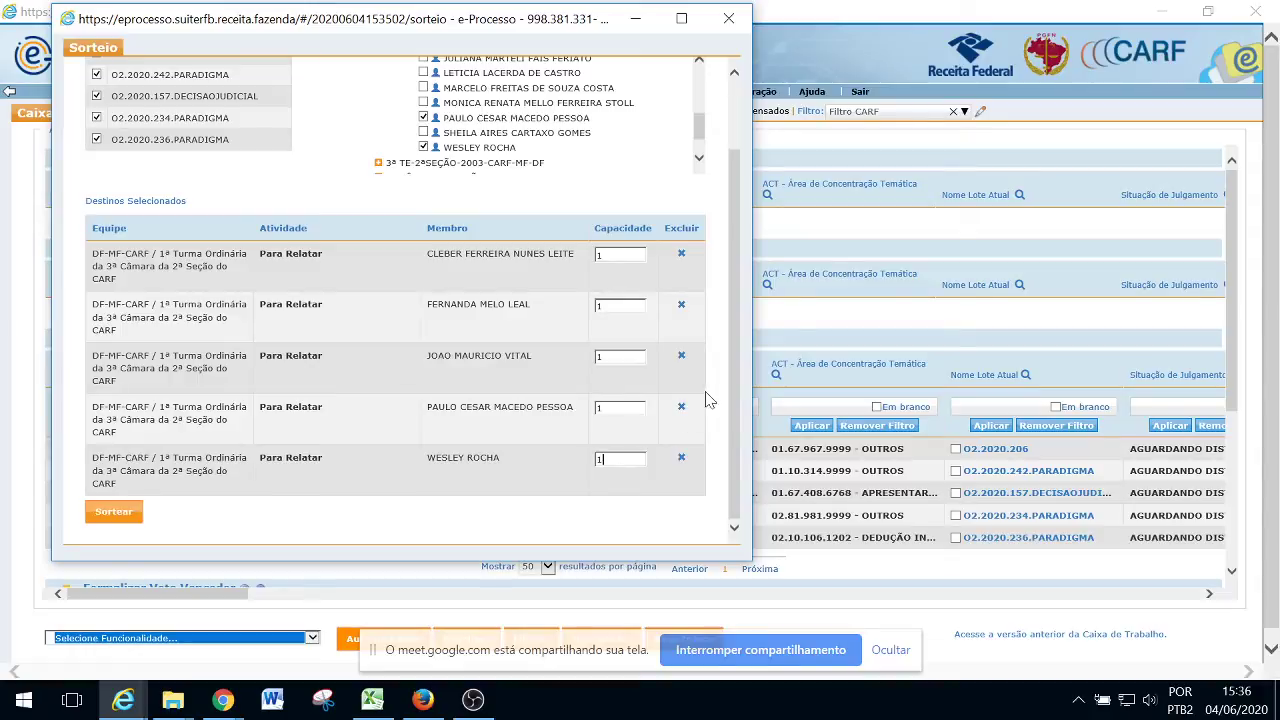
pyautogui.moveTo(733, 370)
pyautogui.mouseDown()
pyautogui.moveTo(743, 330)
pyautogui.moveTo(726, 376)
pyautogui.mouseUp()
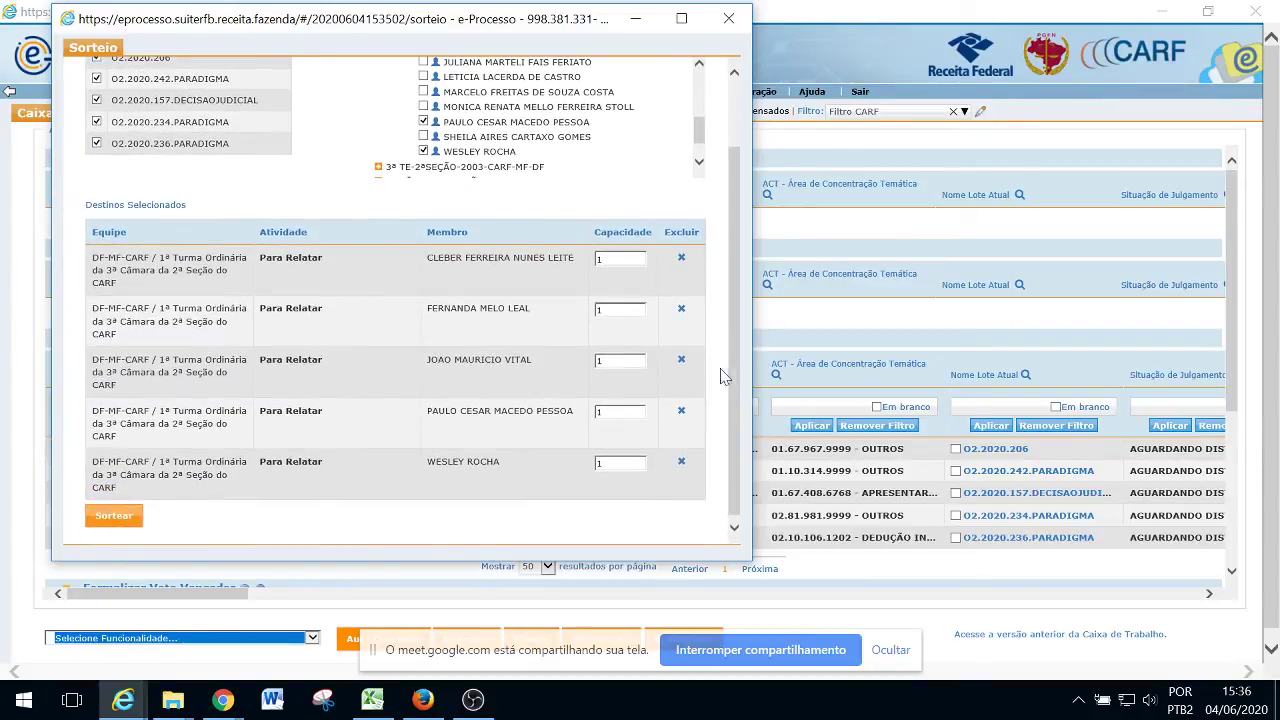
pyautogui.click(128, 520)
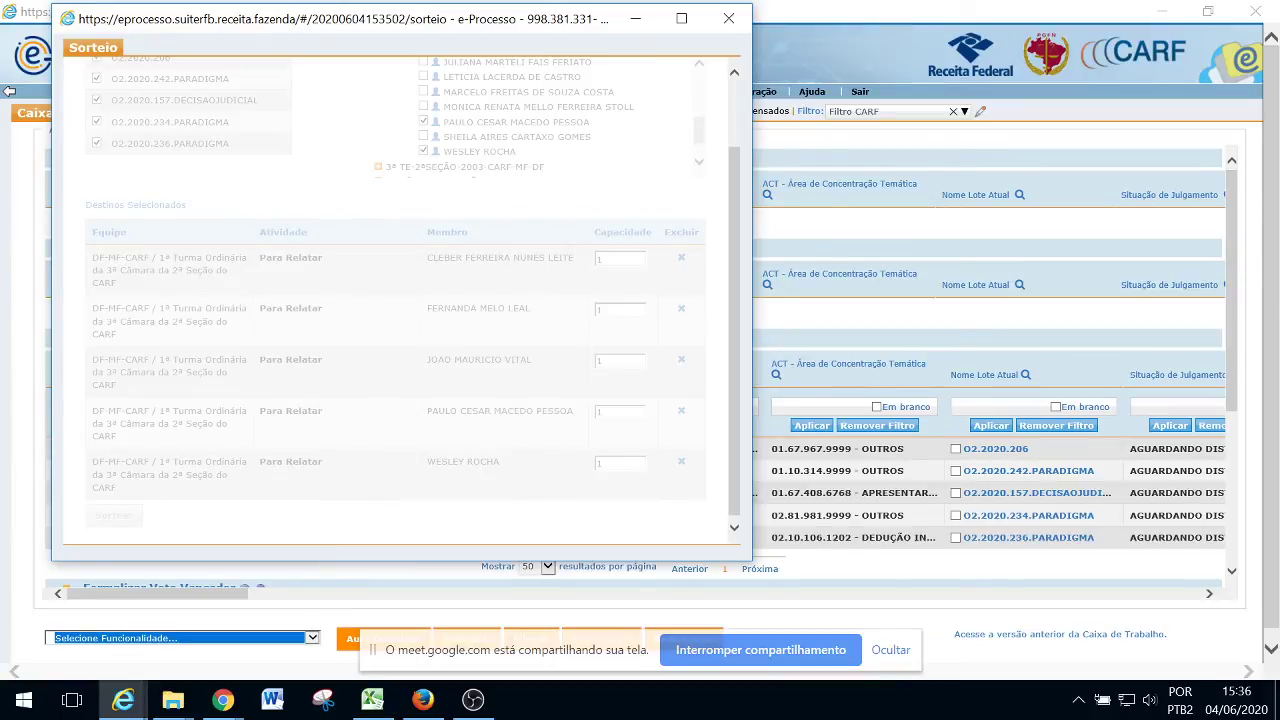
# Review the five O2.2020 lots assigned one per relator, then close the results
pyautogui.hotkey('alt', 'Tab')
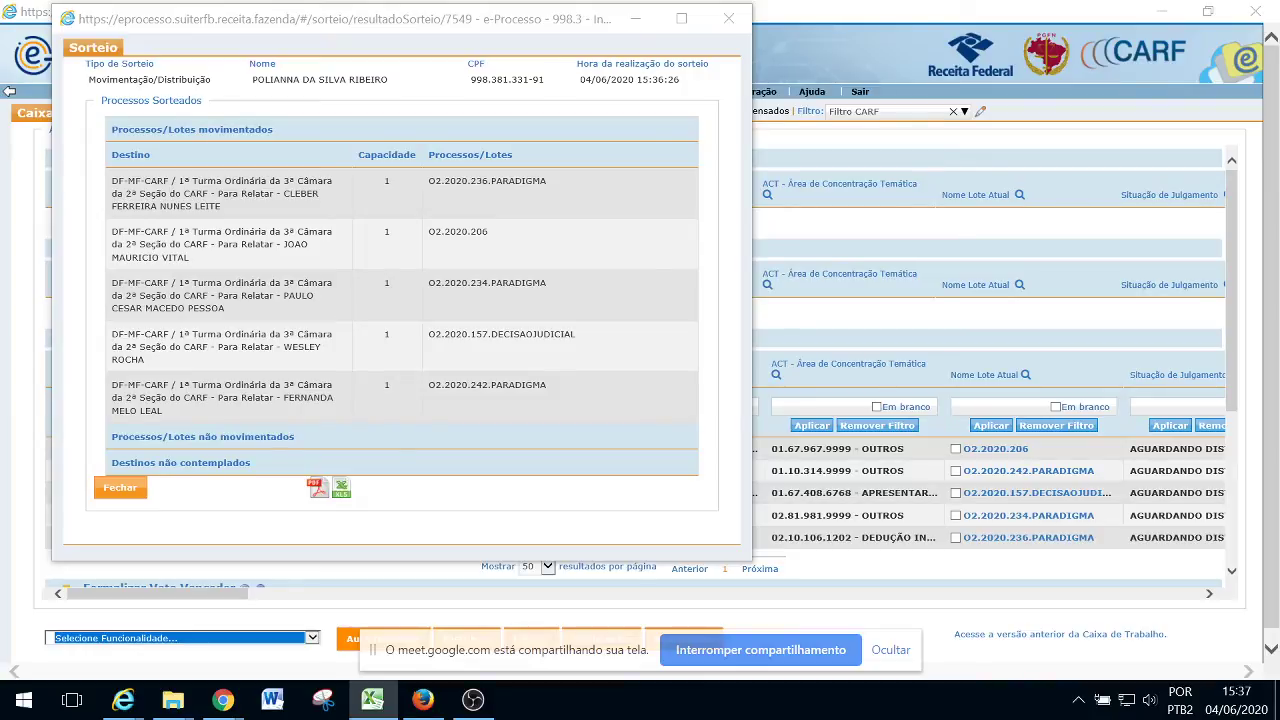
pyautogui.click(117, 490)
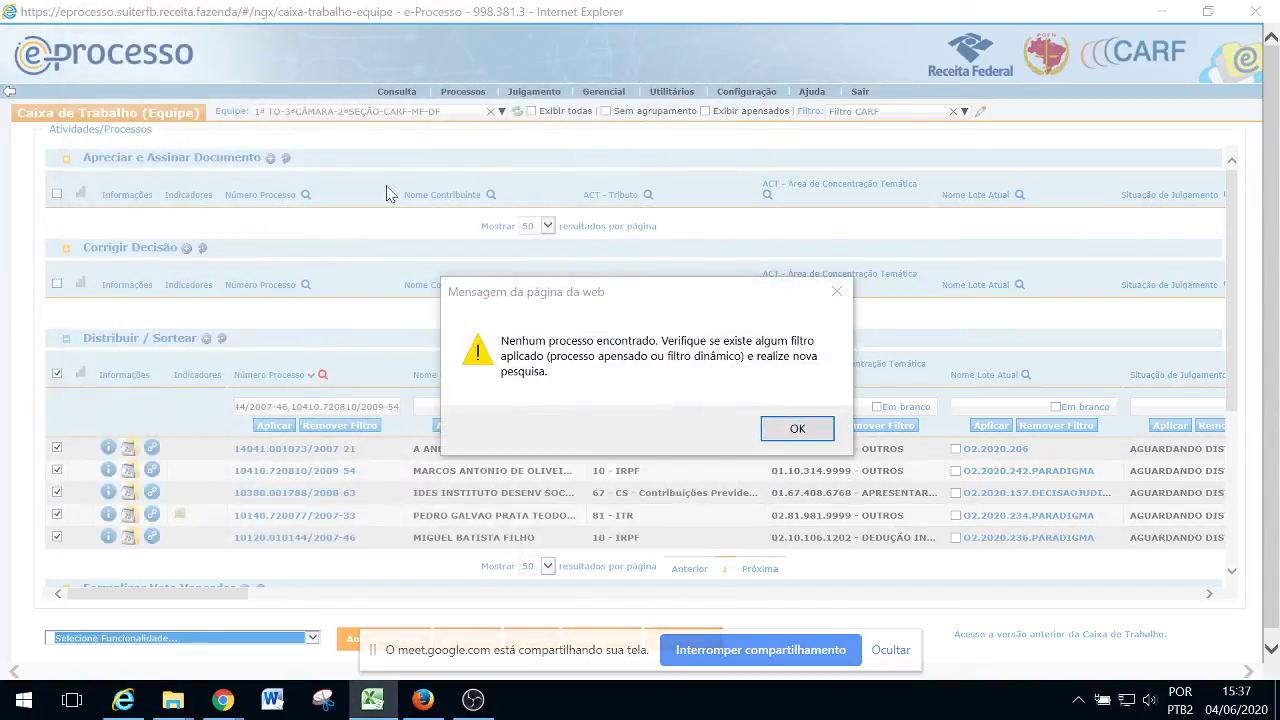
# Dismiss the no-processes message and switch to team 1ª TO-4ªCÂMARA-2ªSEÇÃO-CARF-MF-DF
pyautogui.click(797, 430)
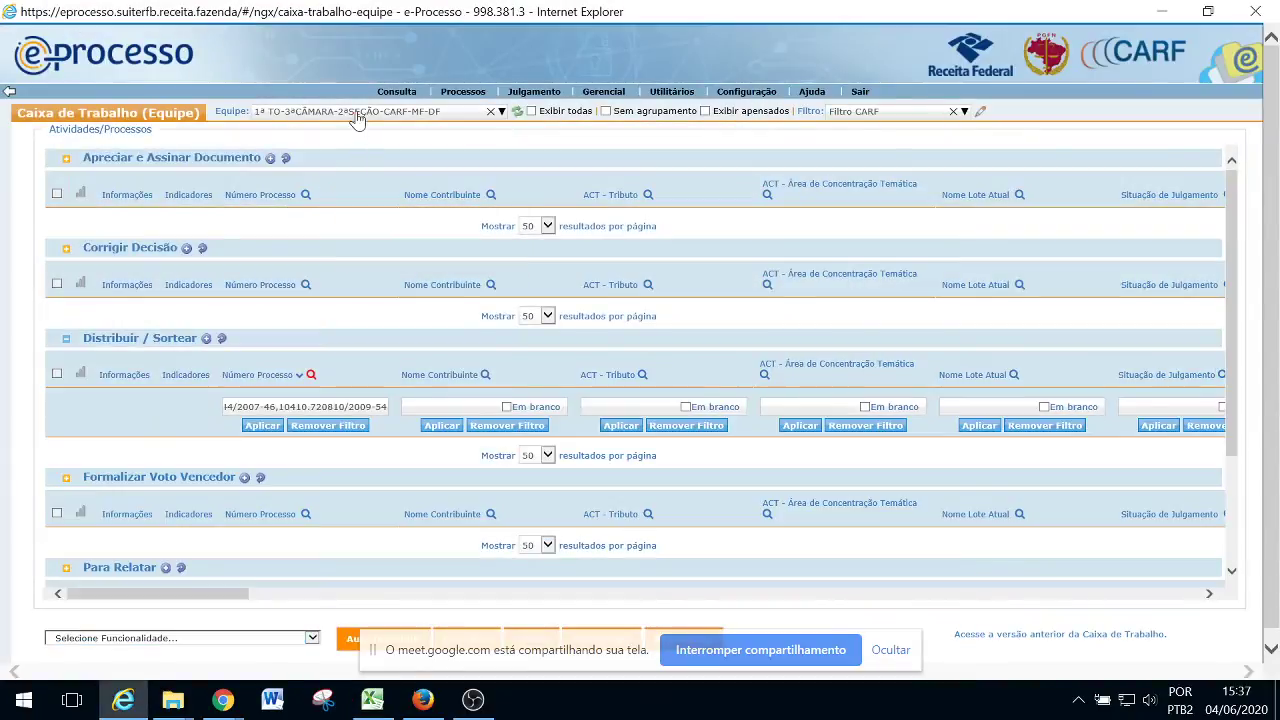
pyautogui.click(357, 116)
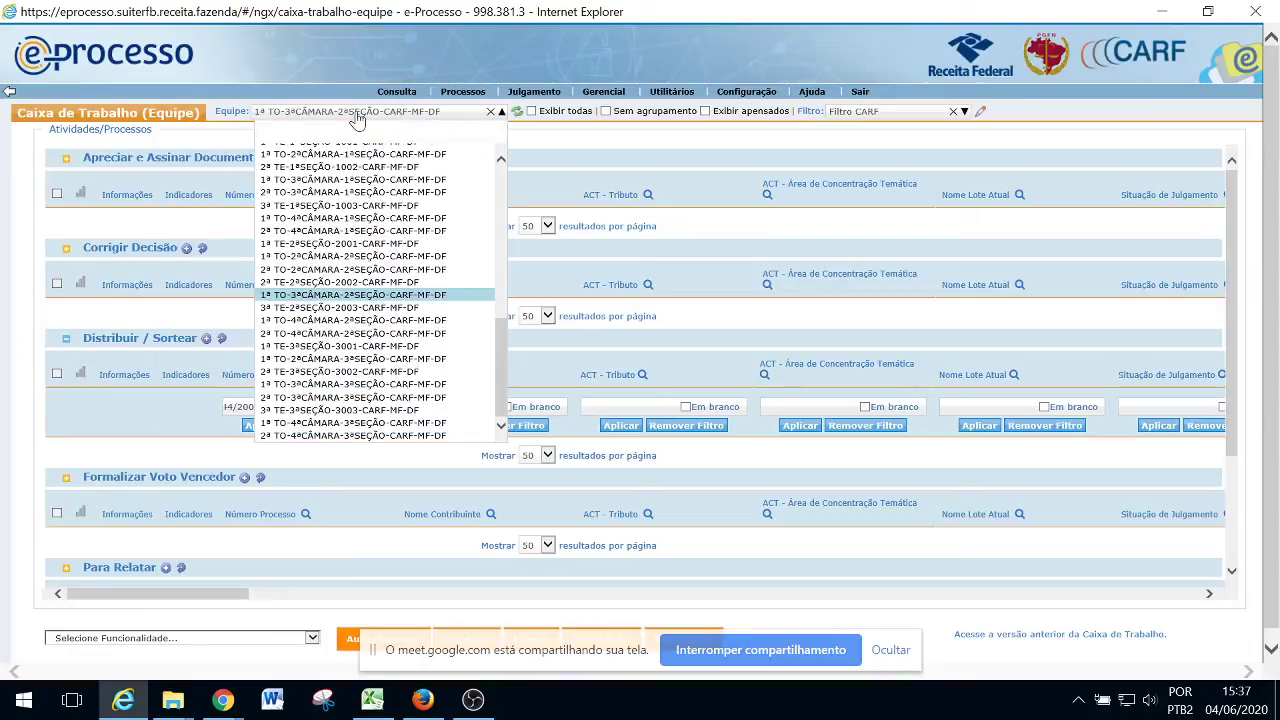
pyautogui.click(349, 320)
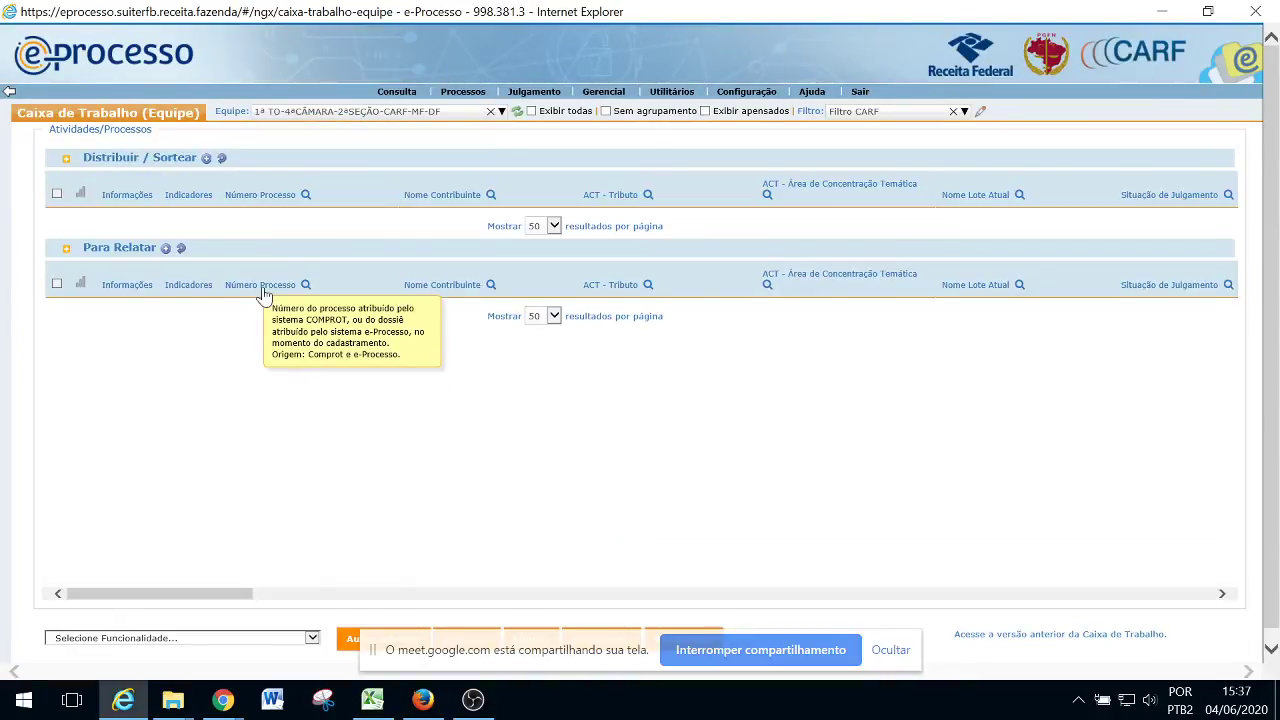
# Filter Distribuir / Sortear by the pasted process numbers and select all six processes
pyautogui.click(306, 195)
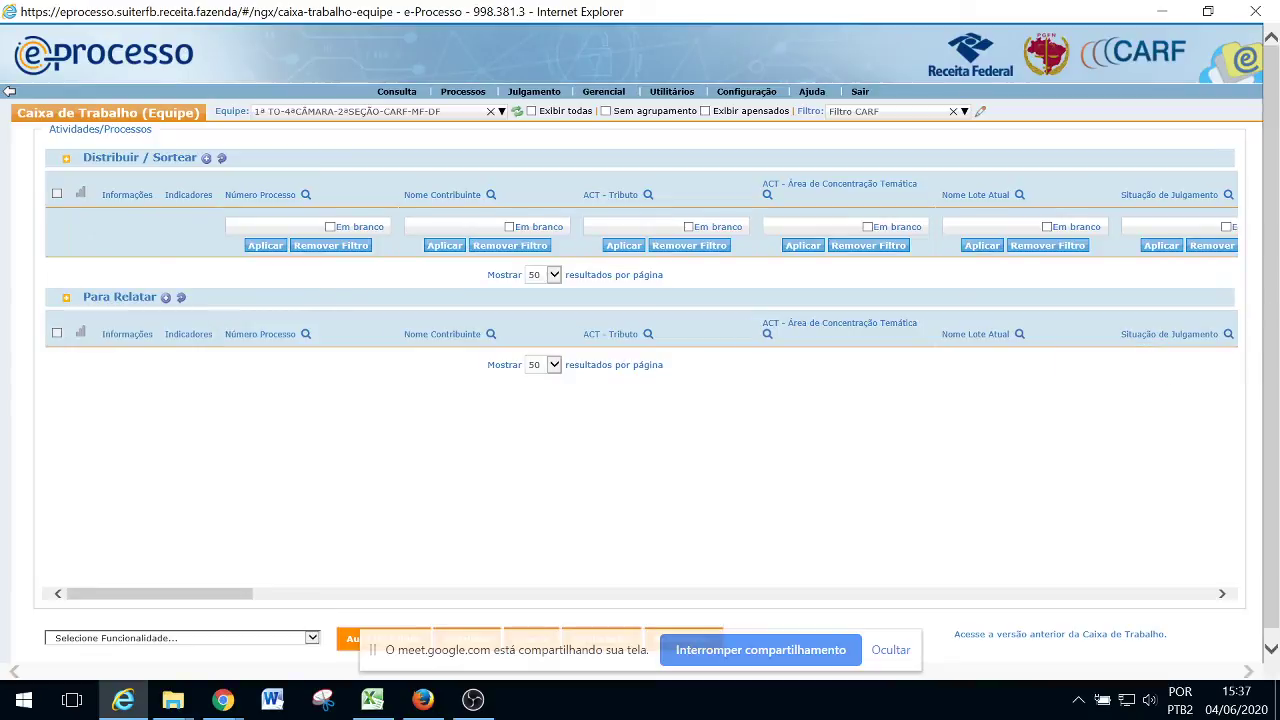
pyautogui.hotkey('alt', 'Tab')
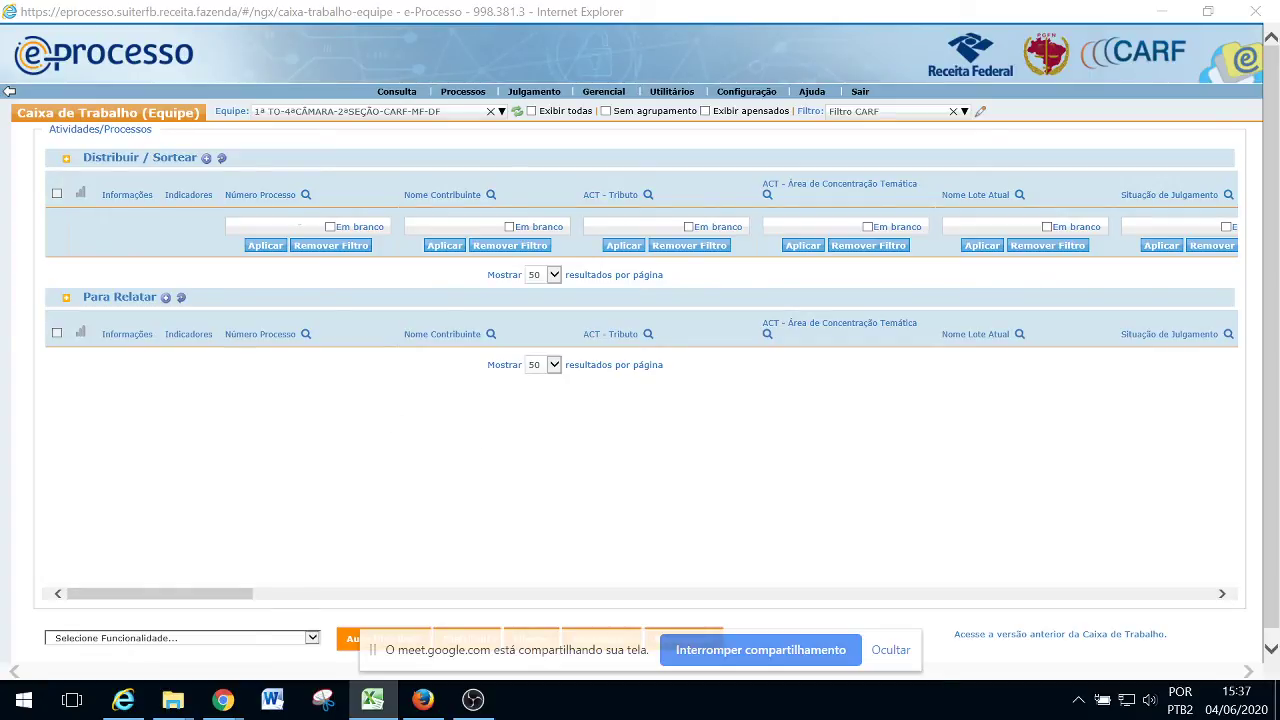
pyautogui.click(270, 226)
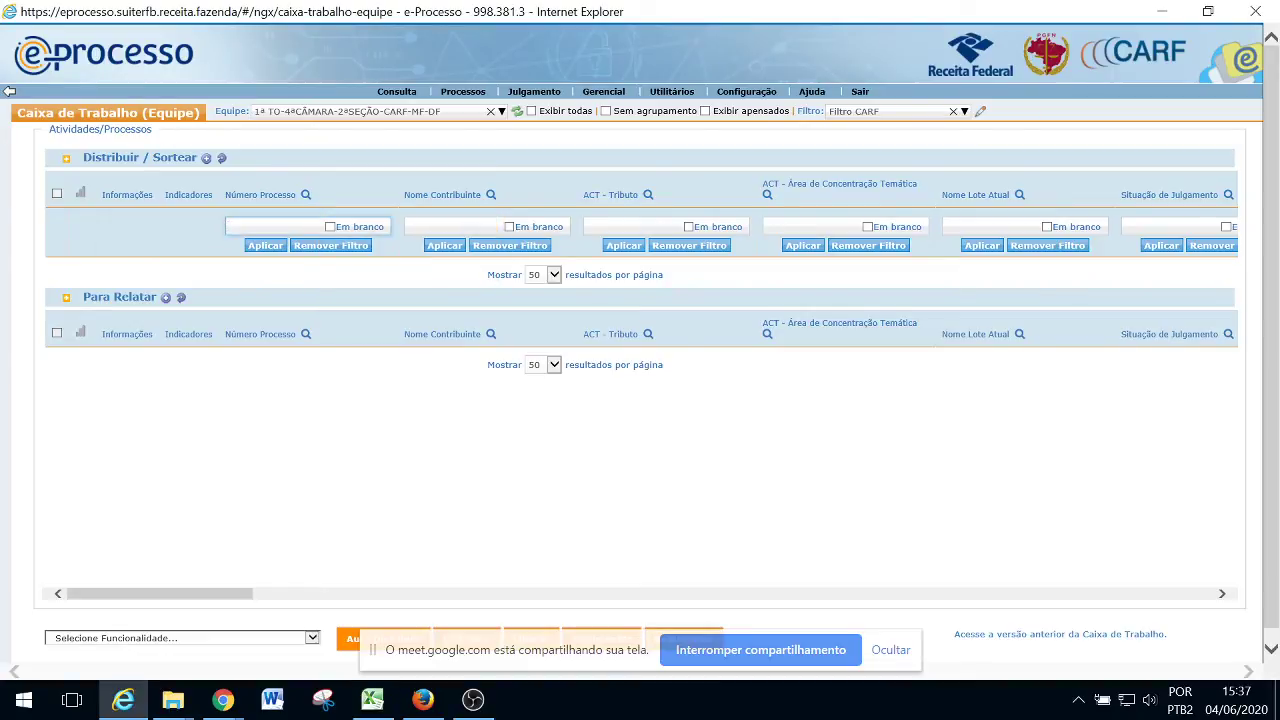
pyautogui.hotkey('ctrl', 'v')
pyautogui.click(268, 246)
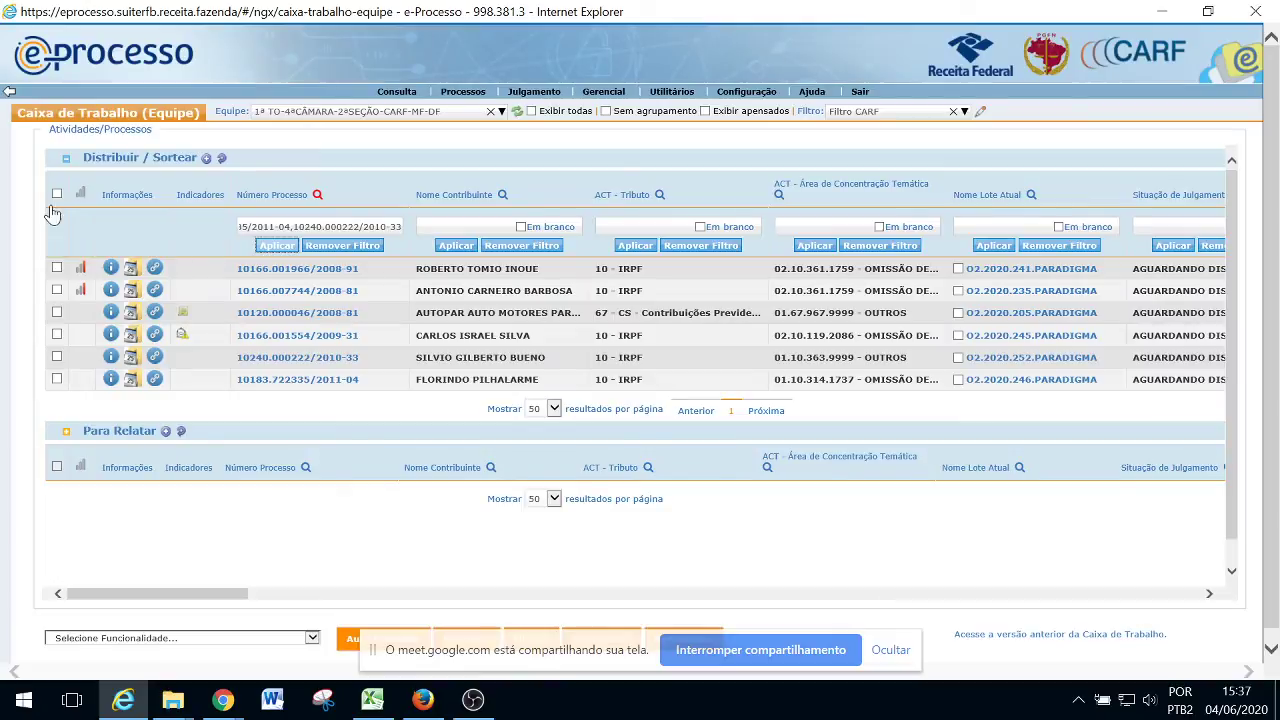
pyautogui.click(56, 194)
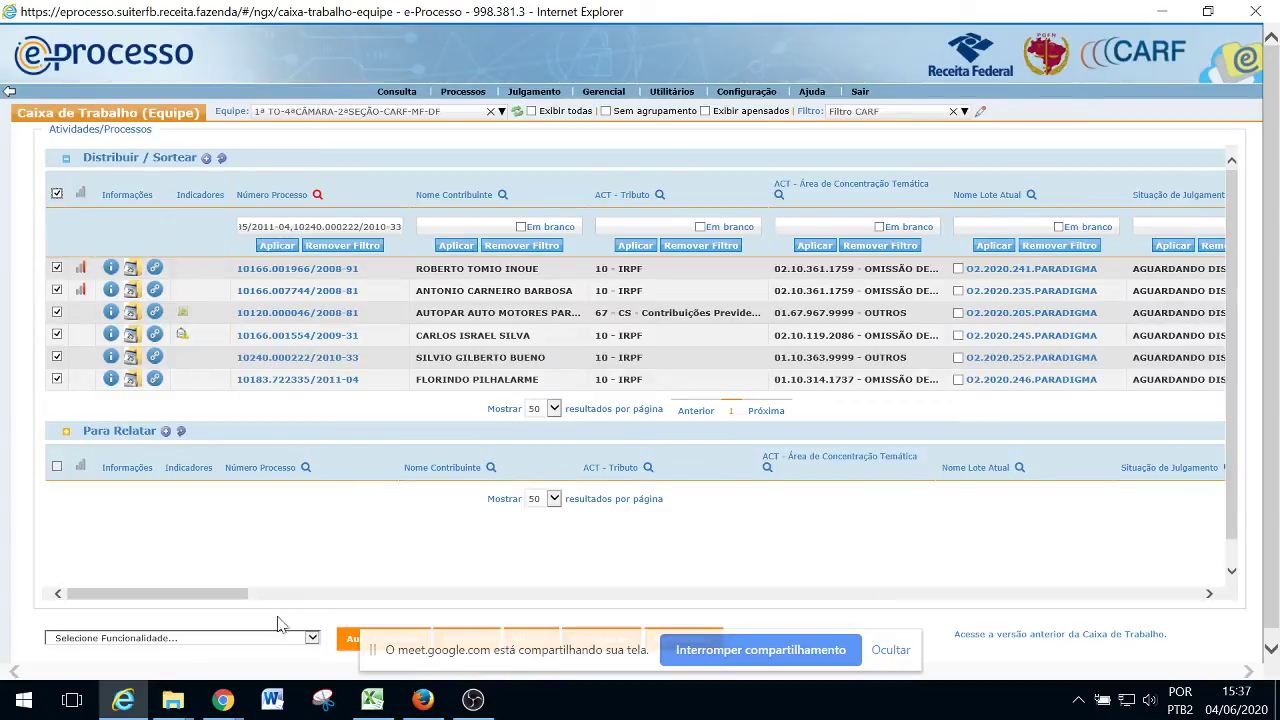
pyautogui.click(312, 638)
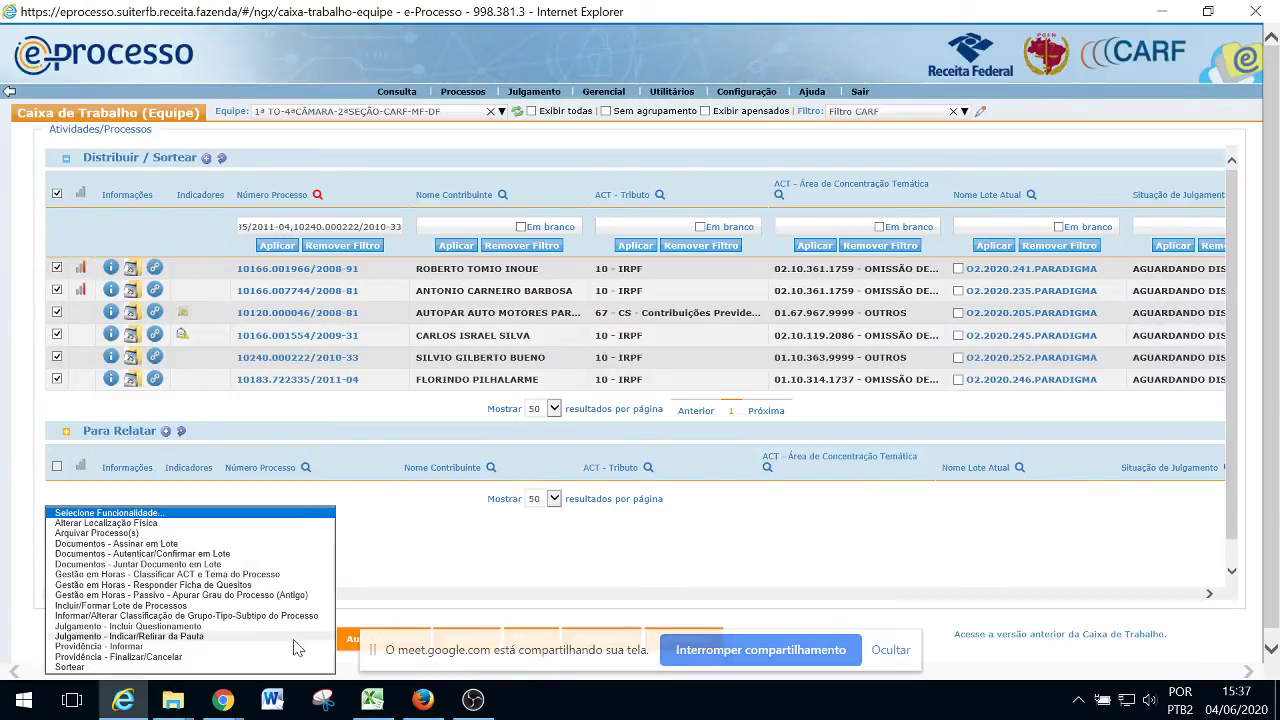
# Start a Distribuição / Movimentação draw and expand the tree to 1ª TO-4ªCÂMARA Para Relatar
pyautogui.click(70, 667)
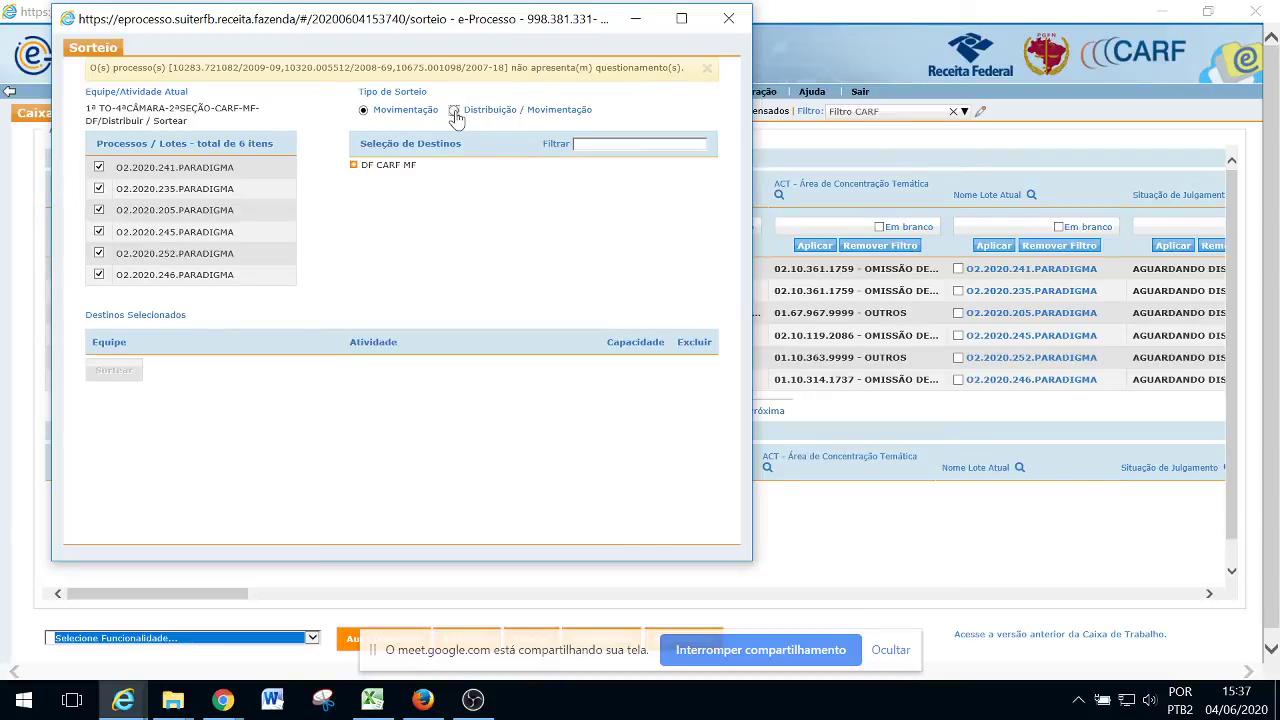
pyautogui.click(454, 110)
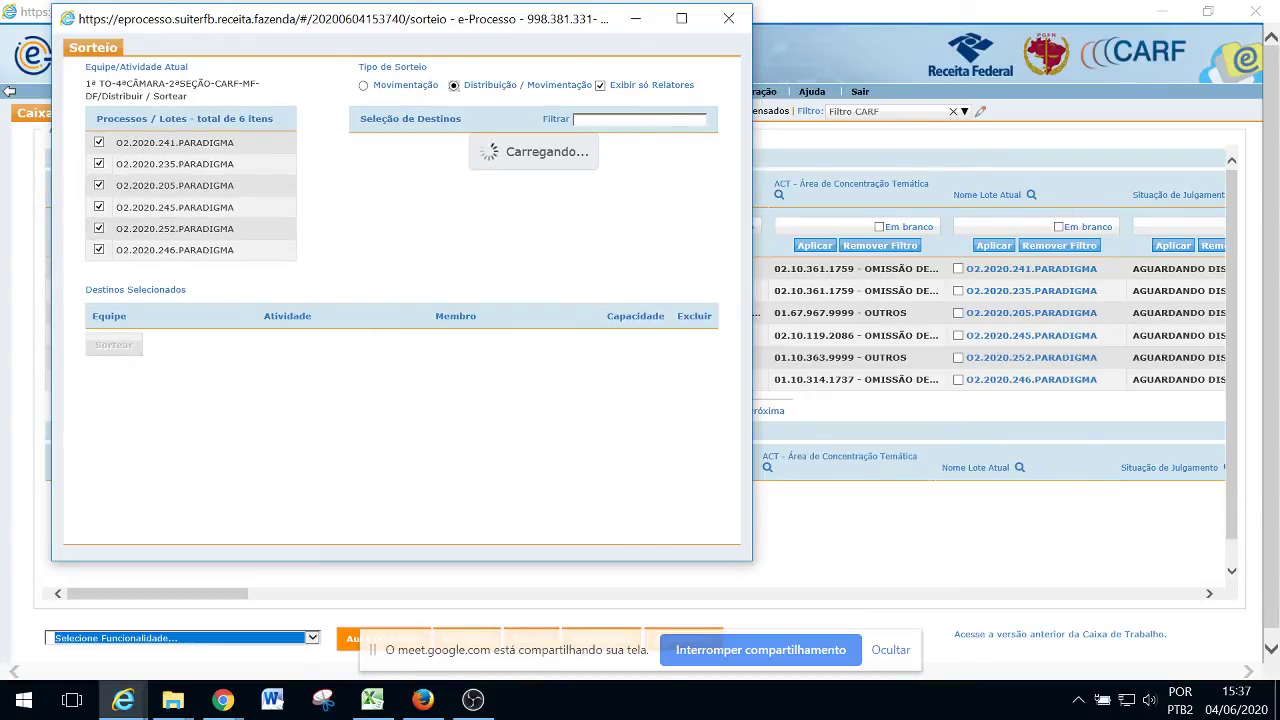
pyautogui.hotkey('alt', 'Tab')
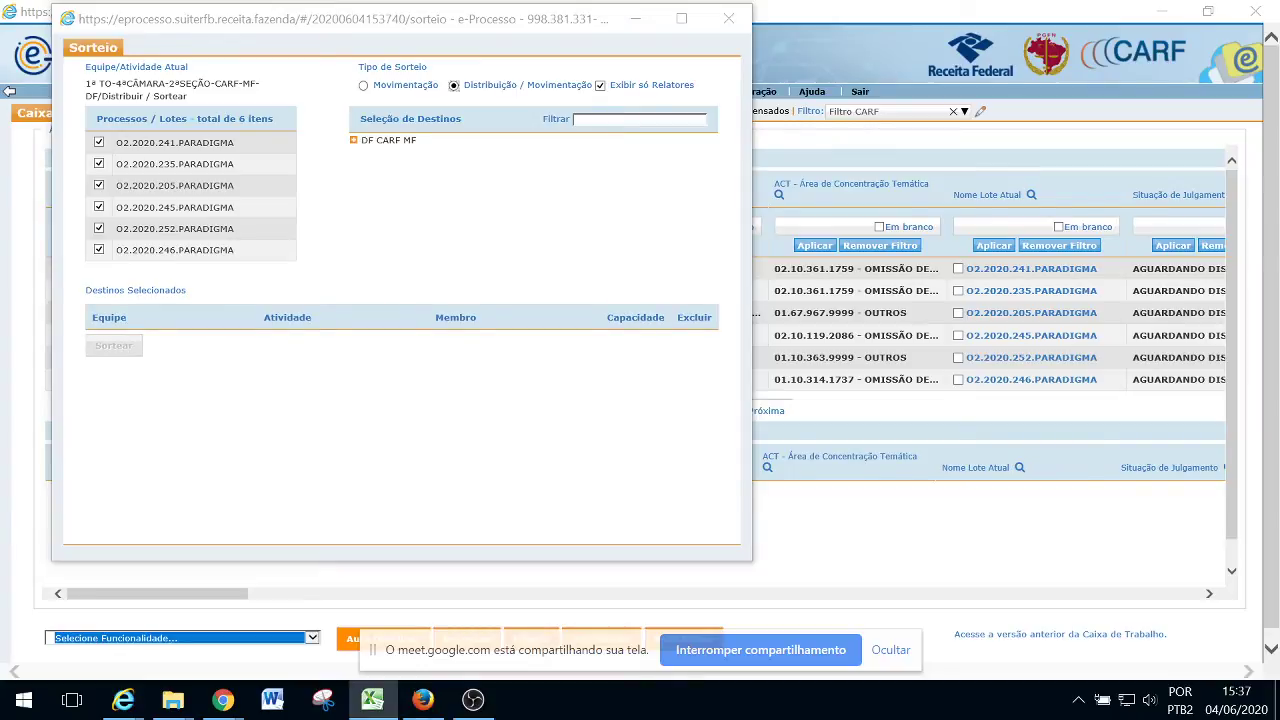
pyautogui.click(353, 145)
pyautogui.click(353, 141)
pyautogui.click(368, 170)
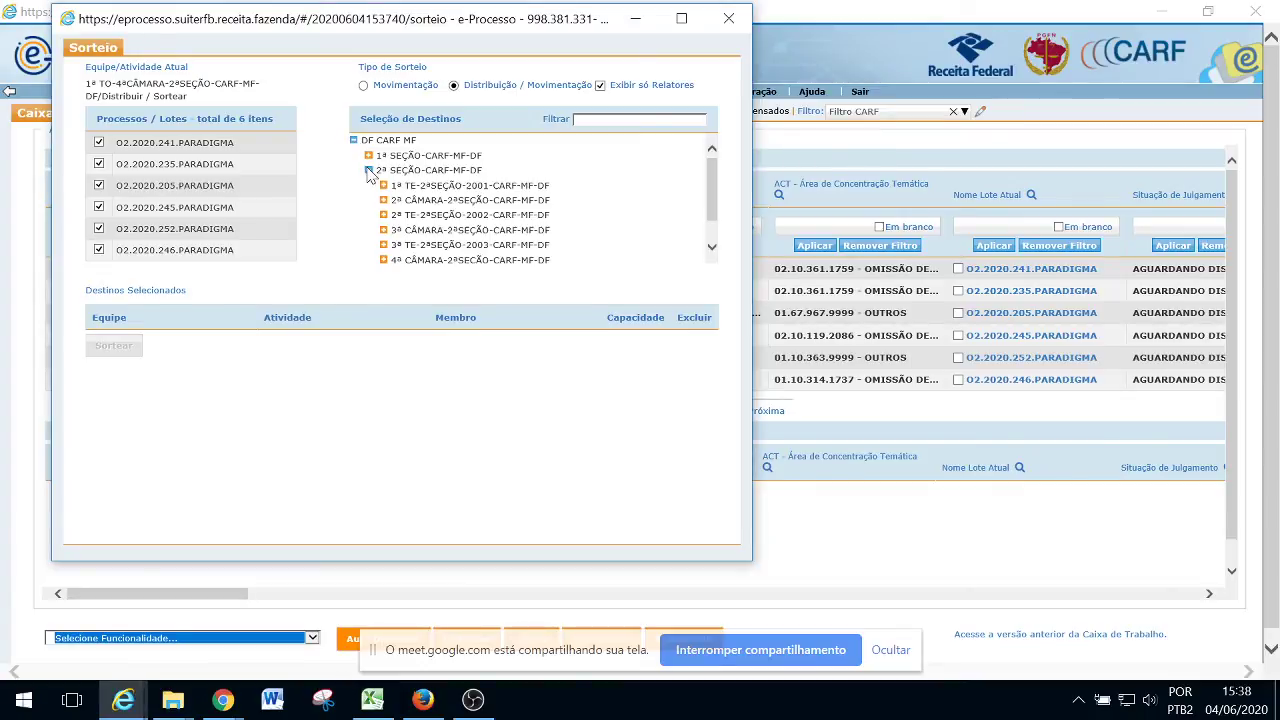
pyautogui.click(383, 260)
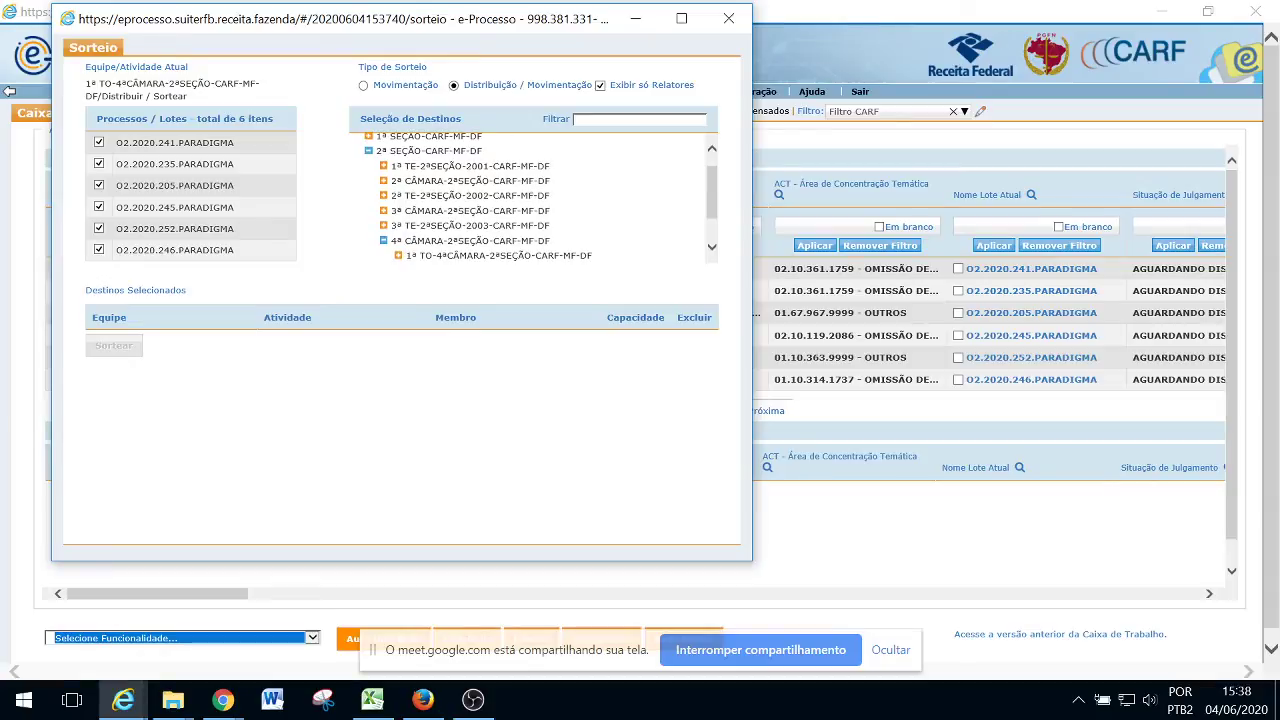
pyautogui.click(400, 256)
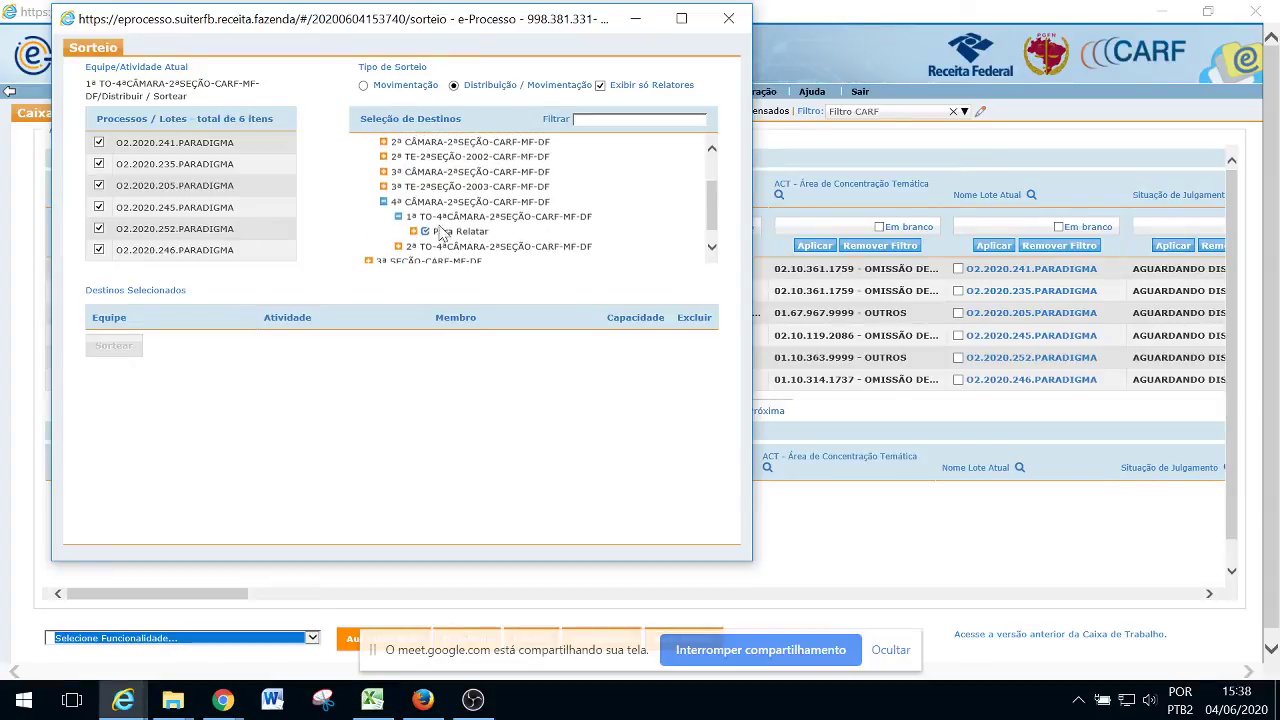
pyautogui.click(414, 230)
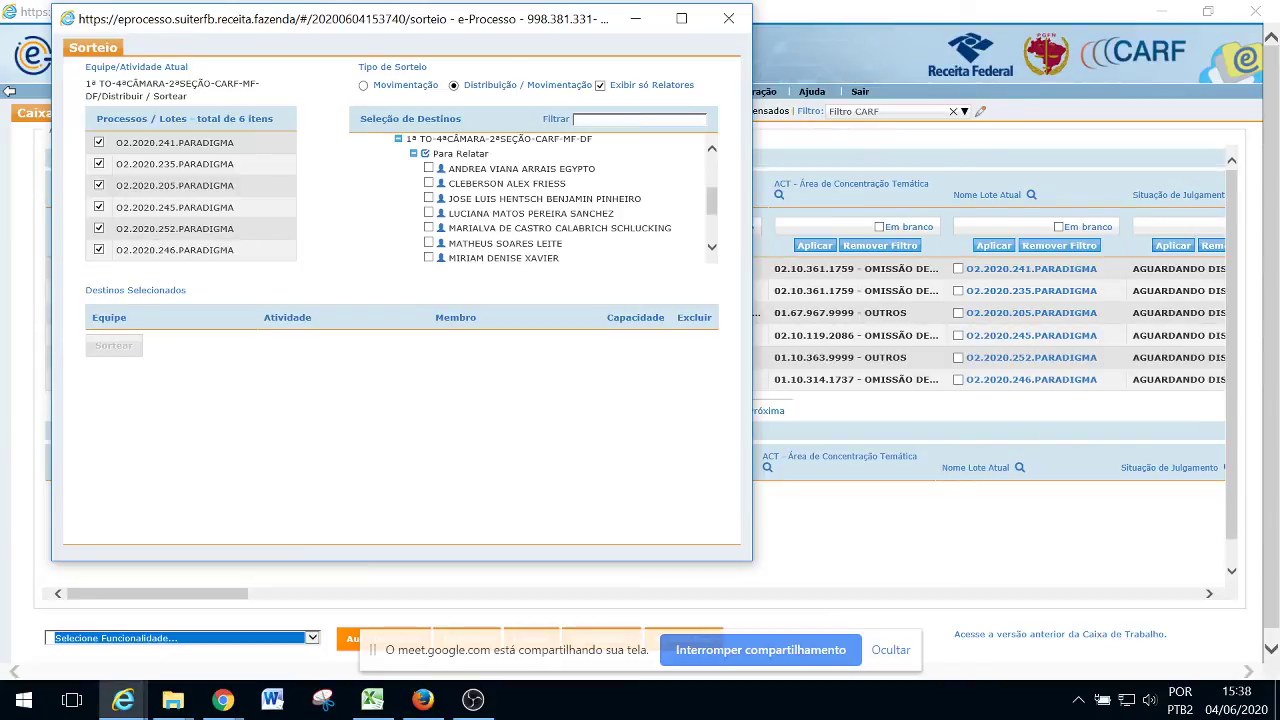
# Add six Para Relatar members of 1ª TO-4ªCÂMARA as draw destinations
pyautogui.click(428, 168)
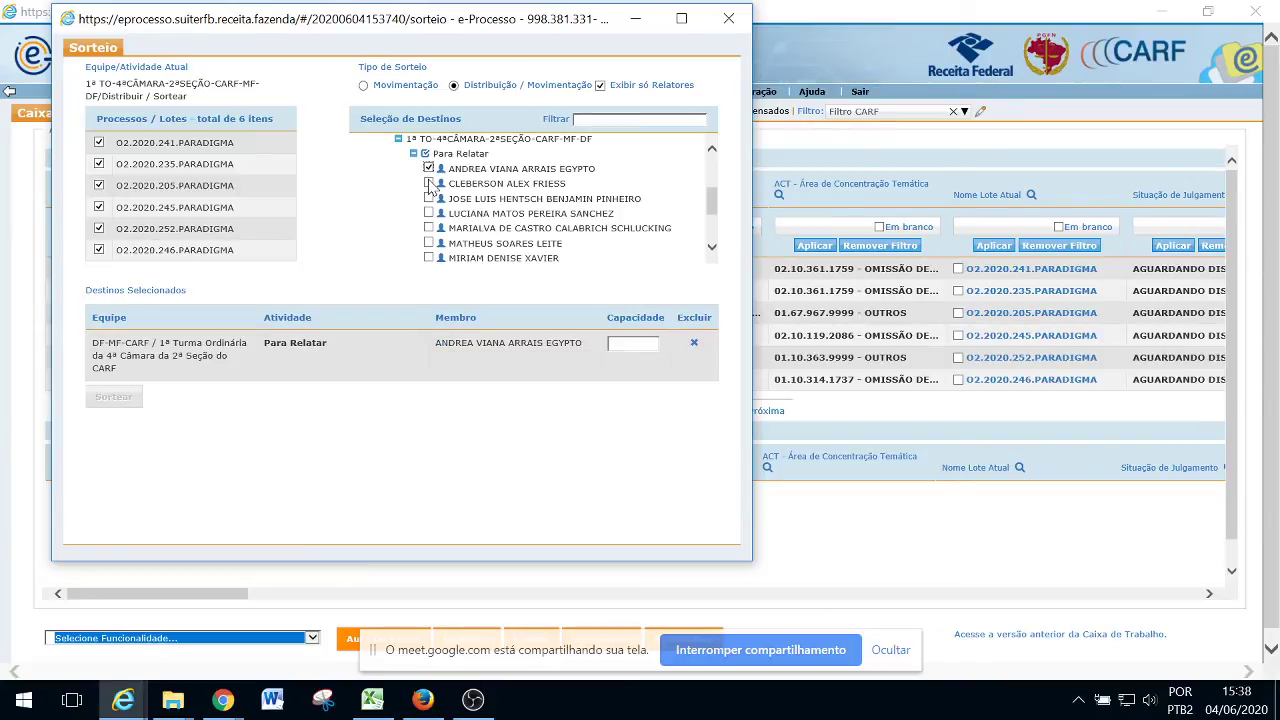
pyautogui.click(429, 184)
pyautogui.click(429, 198)
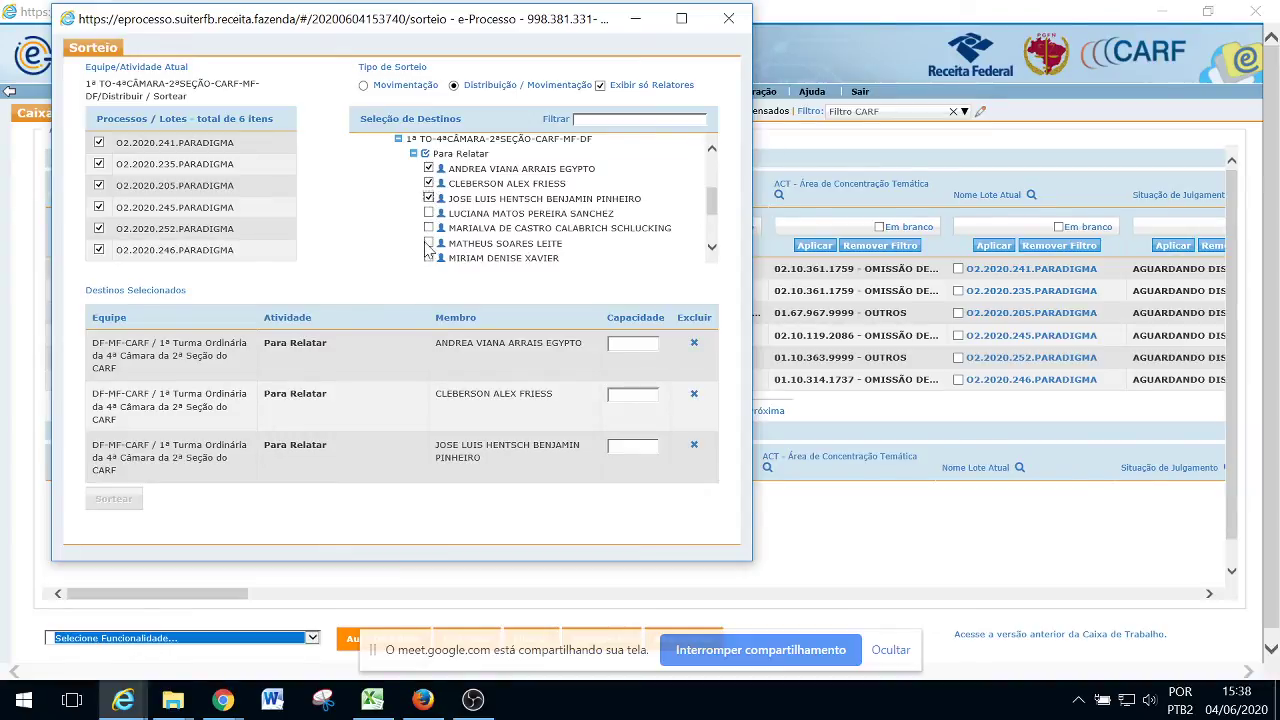
pyautogui.click(428, 243)
pyautogui.moveTo(702, 204); pyautogui.dragTo(706, 222)
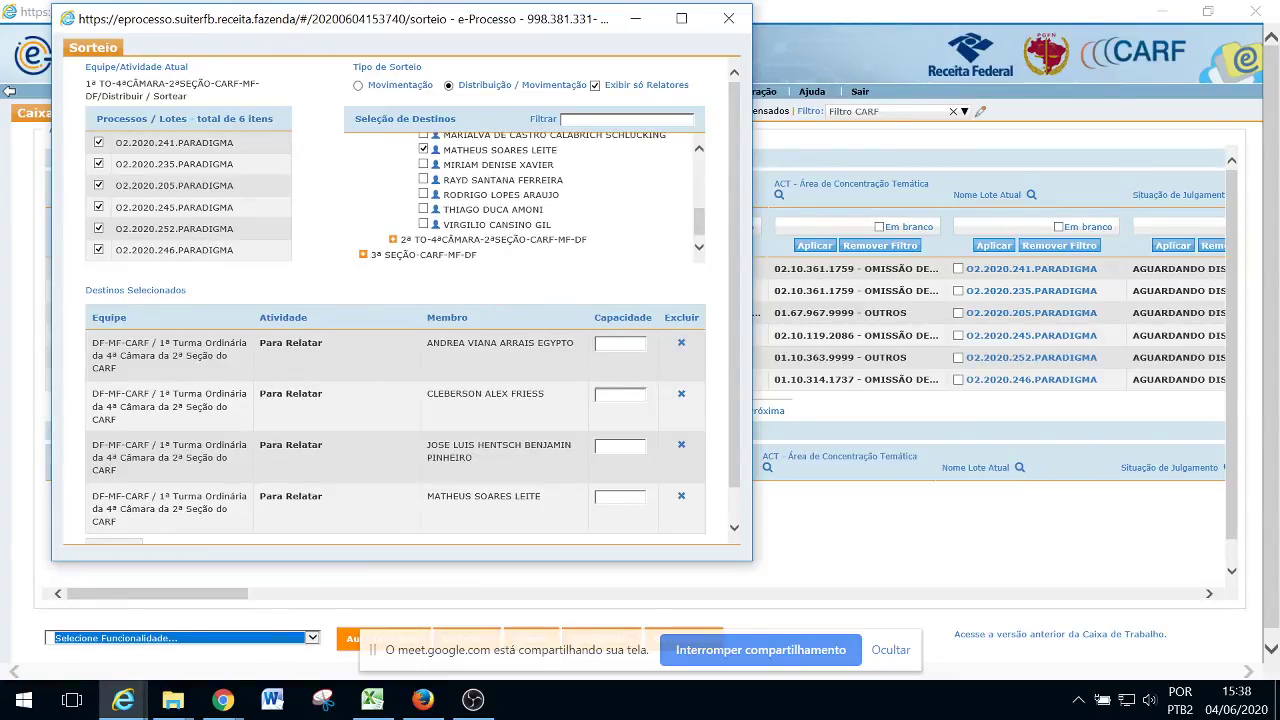
pyautogui.click(423, 180)
pyautogui.click(423, 195)
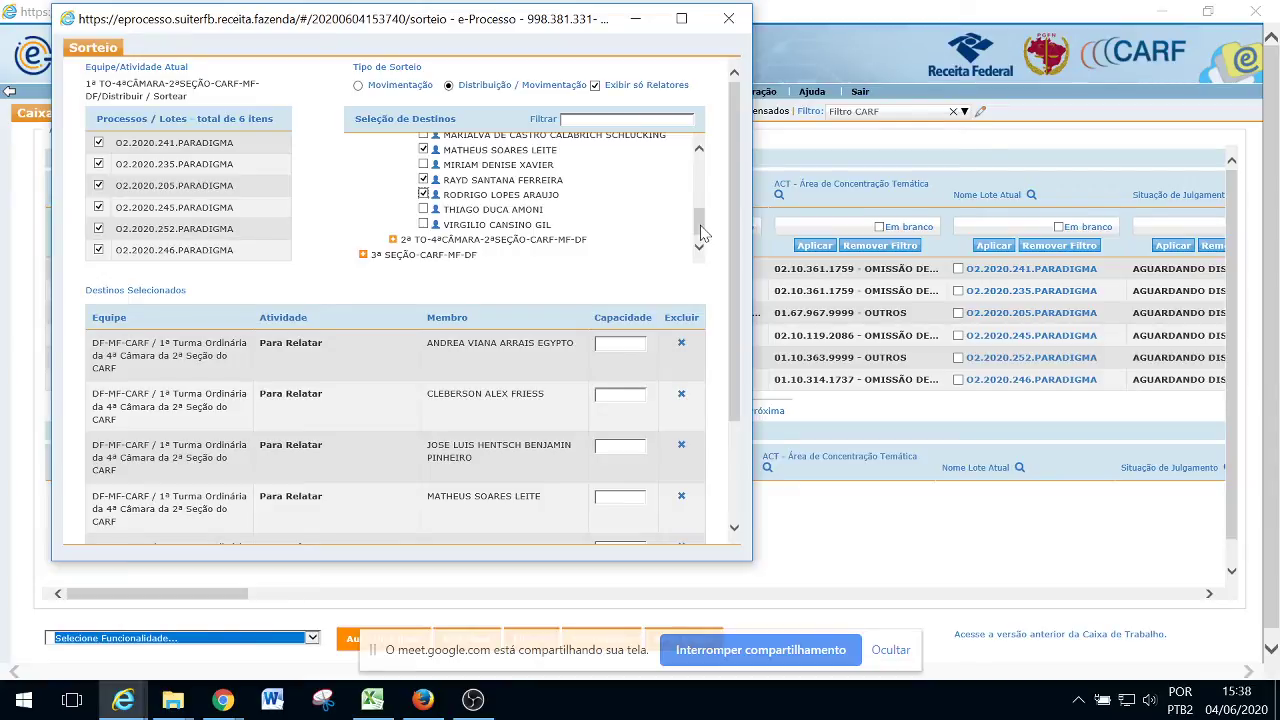
# Enter capacity 1 for each of the six selected relators
pyautogui.scroll(-3, 731, 229)
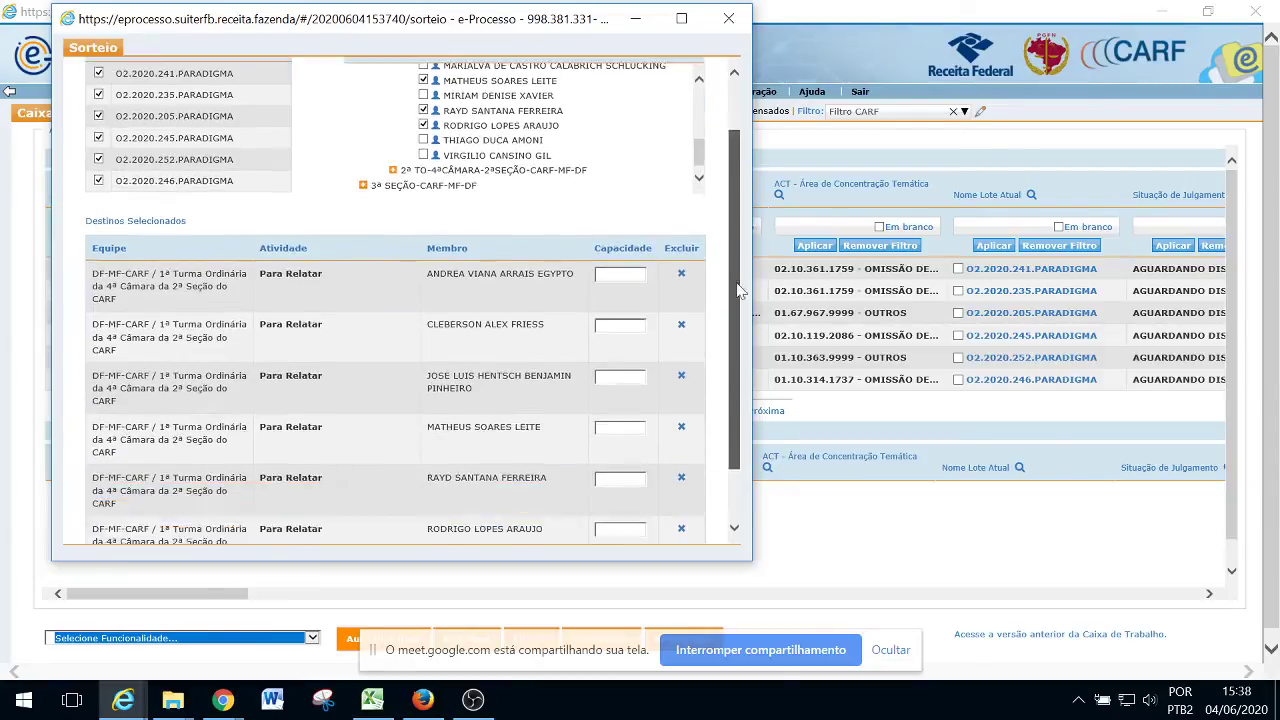
pyautogui.click(615, 205)
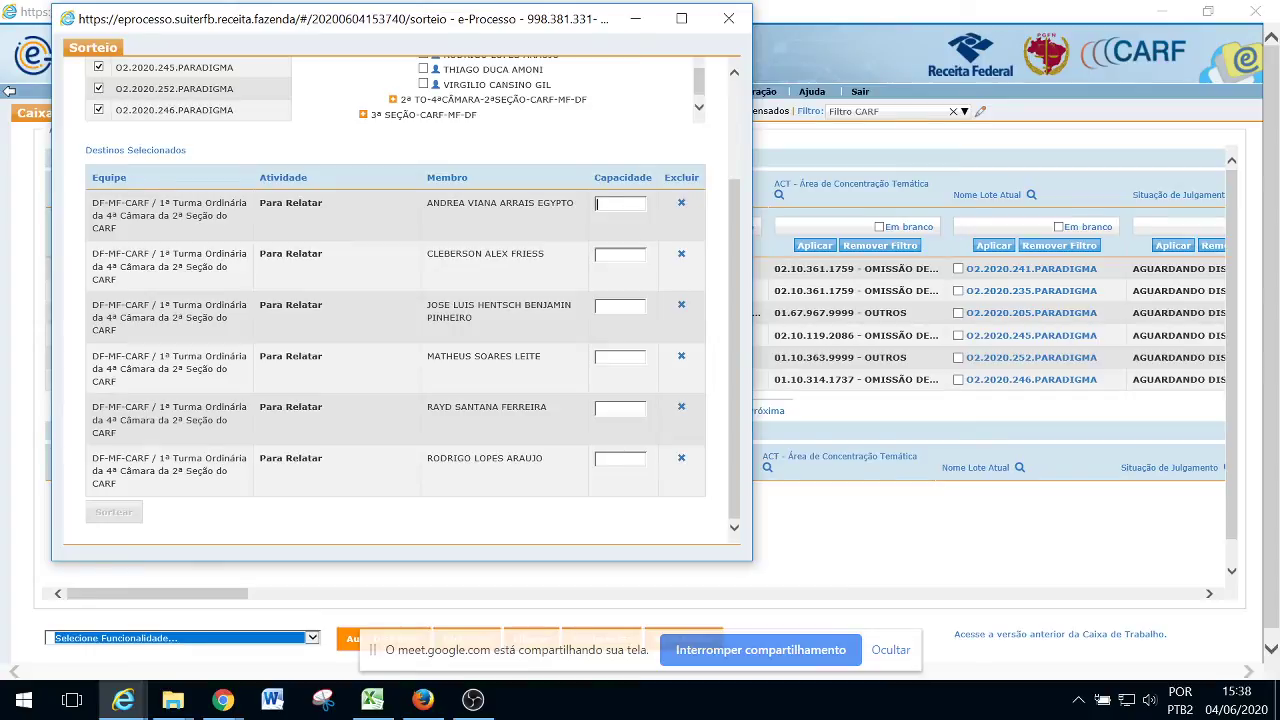
pyautogui.write('1')
pyautogui.click(596, 252)
pyautogui.write('11')
pyautogui.press('Tab')
pyautogui.write('1')
pyautogui.click(619, 404)
pyautogui.write('11')
pyautogui.moveTo(737, 364)
pyautogui.mouseDown()
pyautogui.moveTo(737, 253)
pyautogui.moveTo(737, 362)
pyautogui.mouseUp()
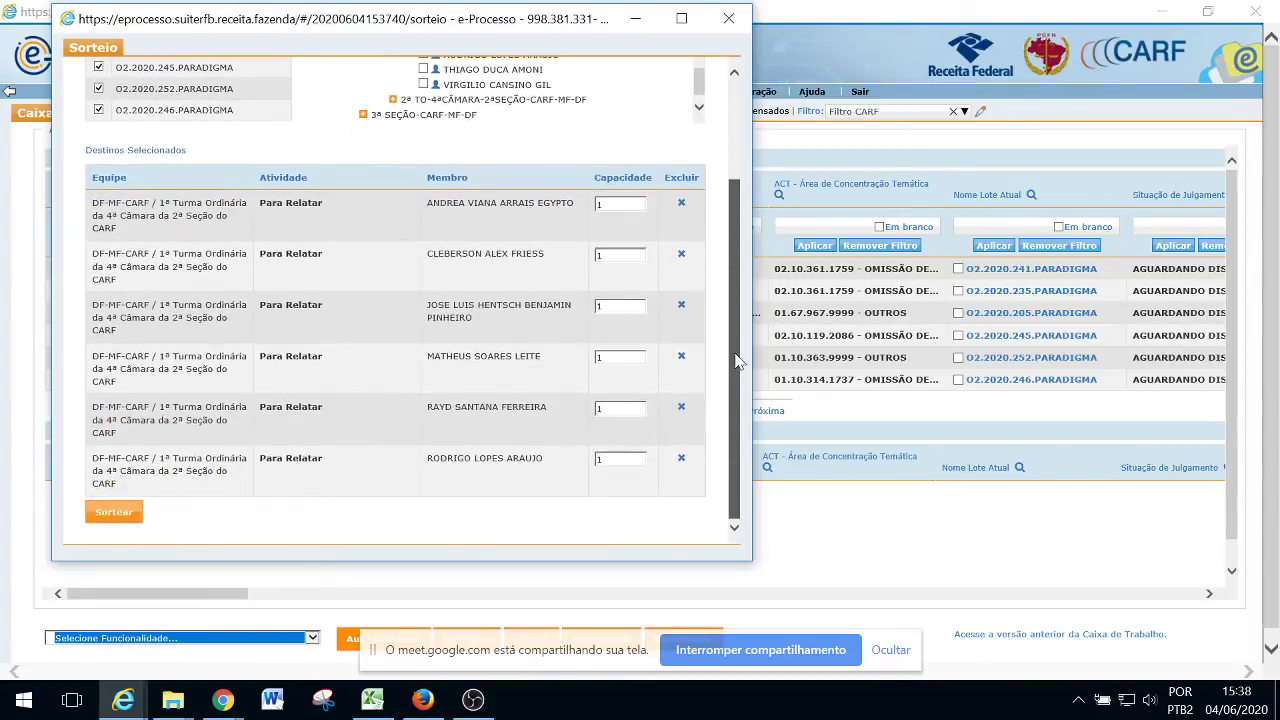
# Run the Sortear draw and check that each 1ª TO-4ªCÂMARA relator received one O2.2020 PARADIGMA lot
pyautogui.click(112, 513)
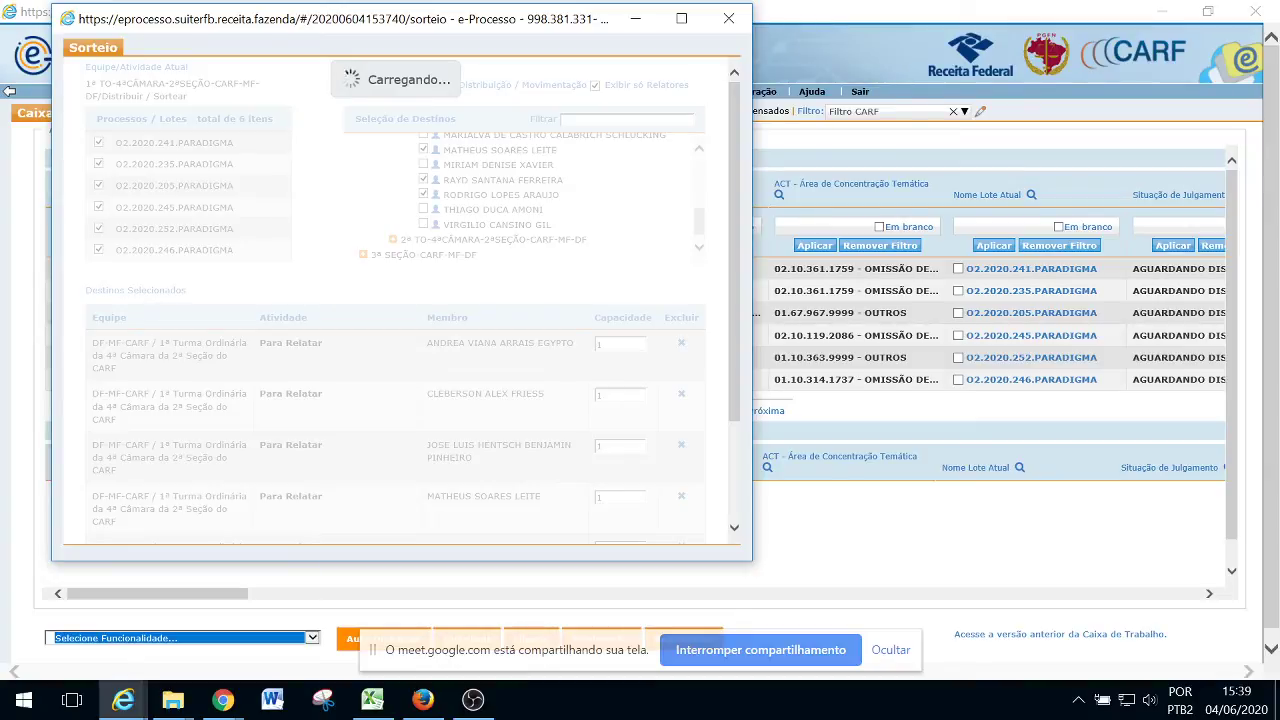
pyautogui.hotkey('alt', 'Tab')
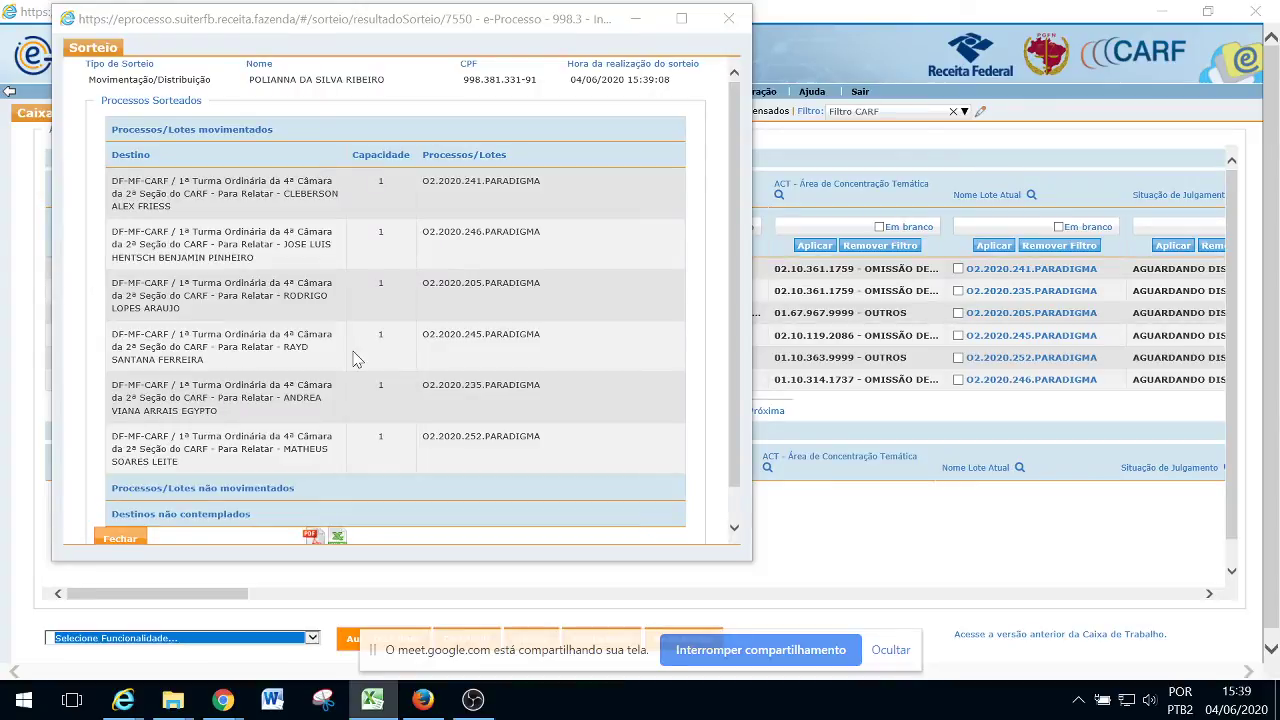
pyautogui.click(741, 242)
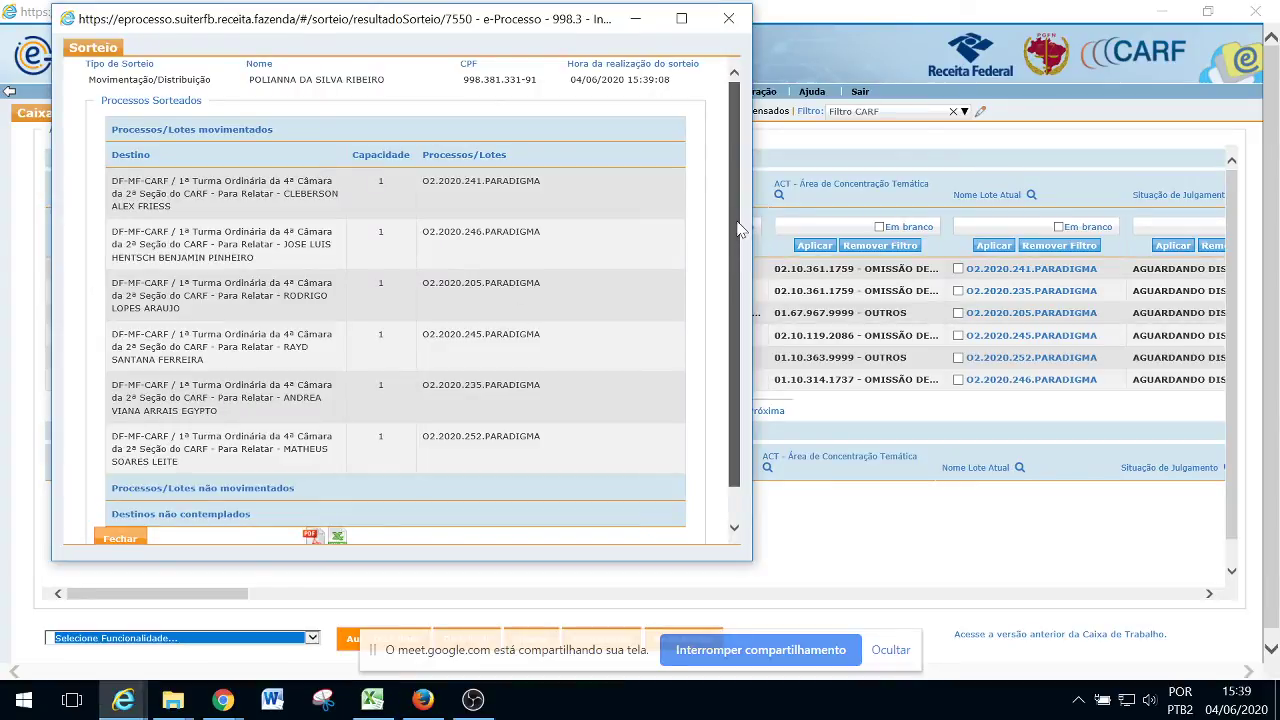
pyautogui.scroll(-1, 743, 245)
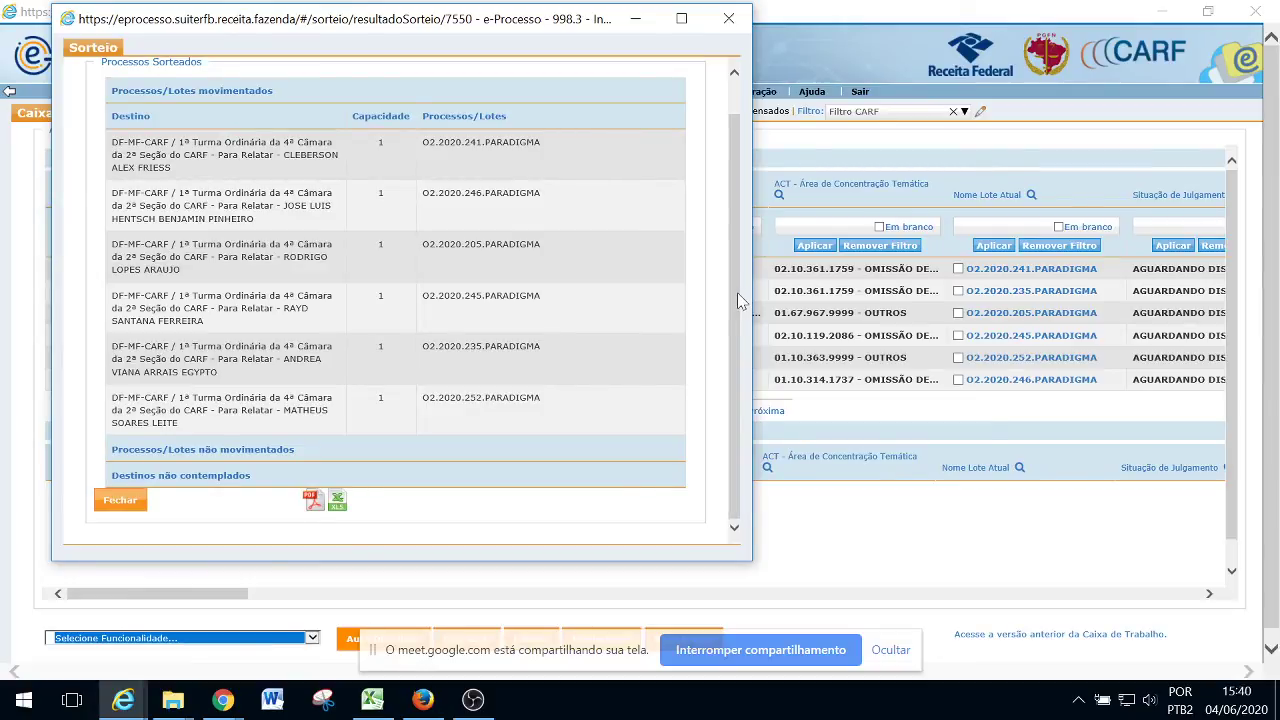
pyautogui.moveTo(740, 302)
pyautogui.mouseDown()
pyautogui.moveTo(736, 268)
pyautogui.moveTo(737, 291)
pyautogui.mouseUp()
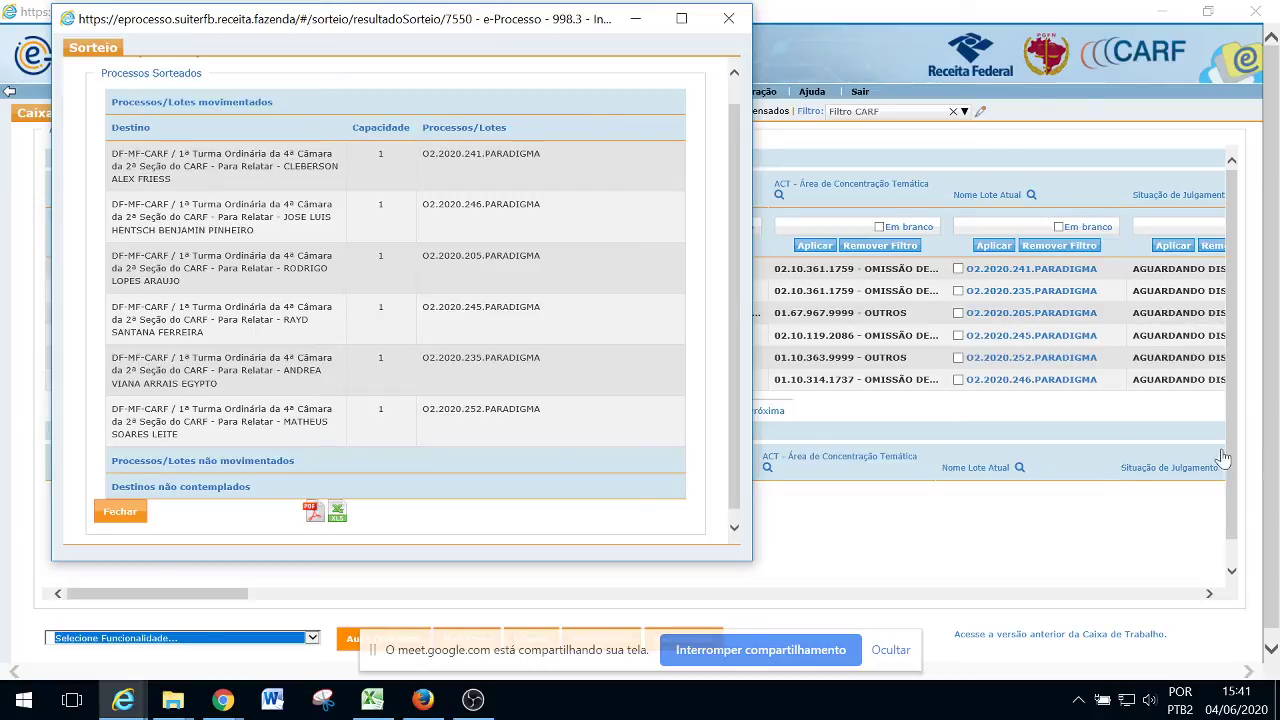
# Close the previous draw's result report and dismiss the 'Nenhum processo encontrado' alert
pyautogui.click(125, 514)
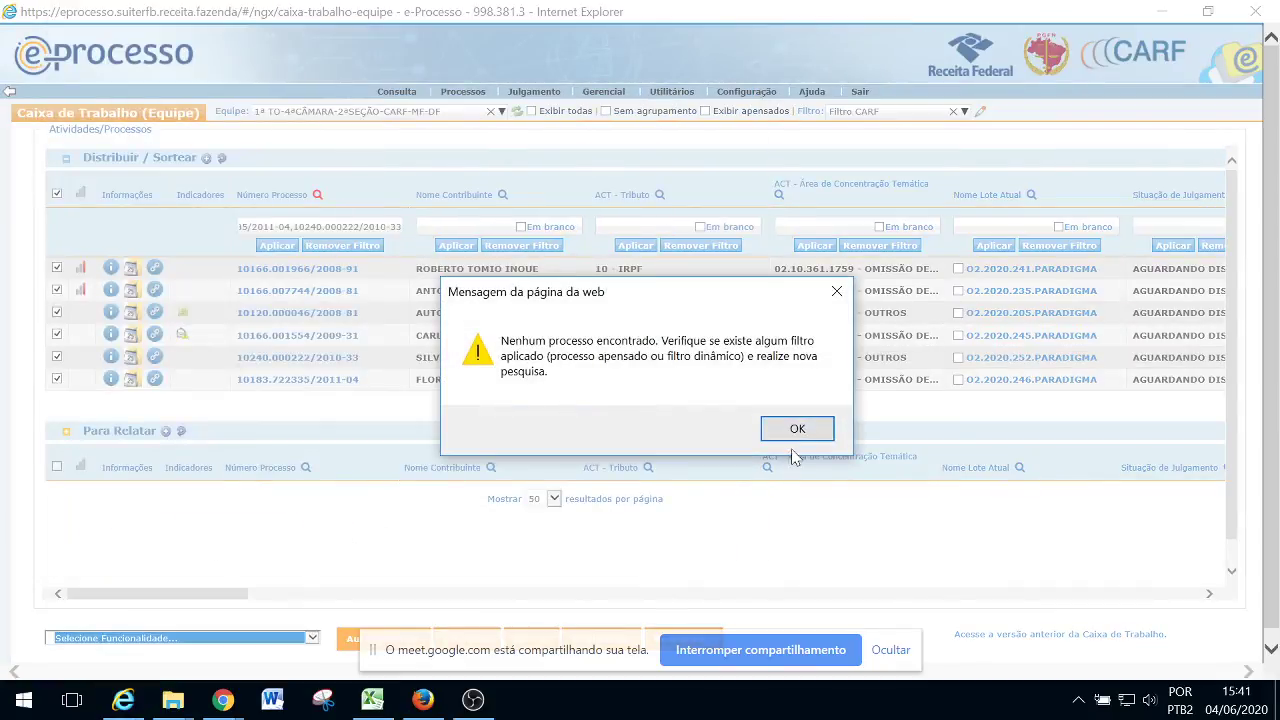
pyautogui.click(800, 429)
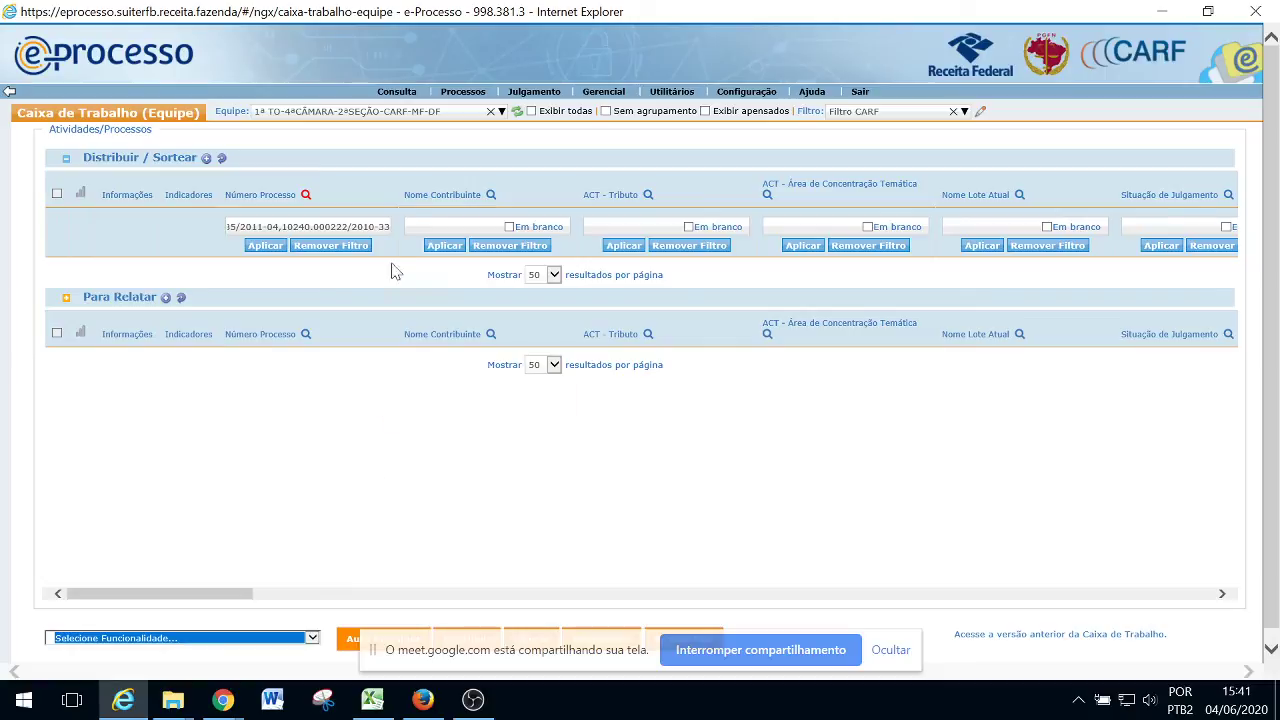
pyautogui.click(501, 111)
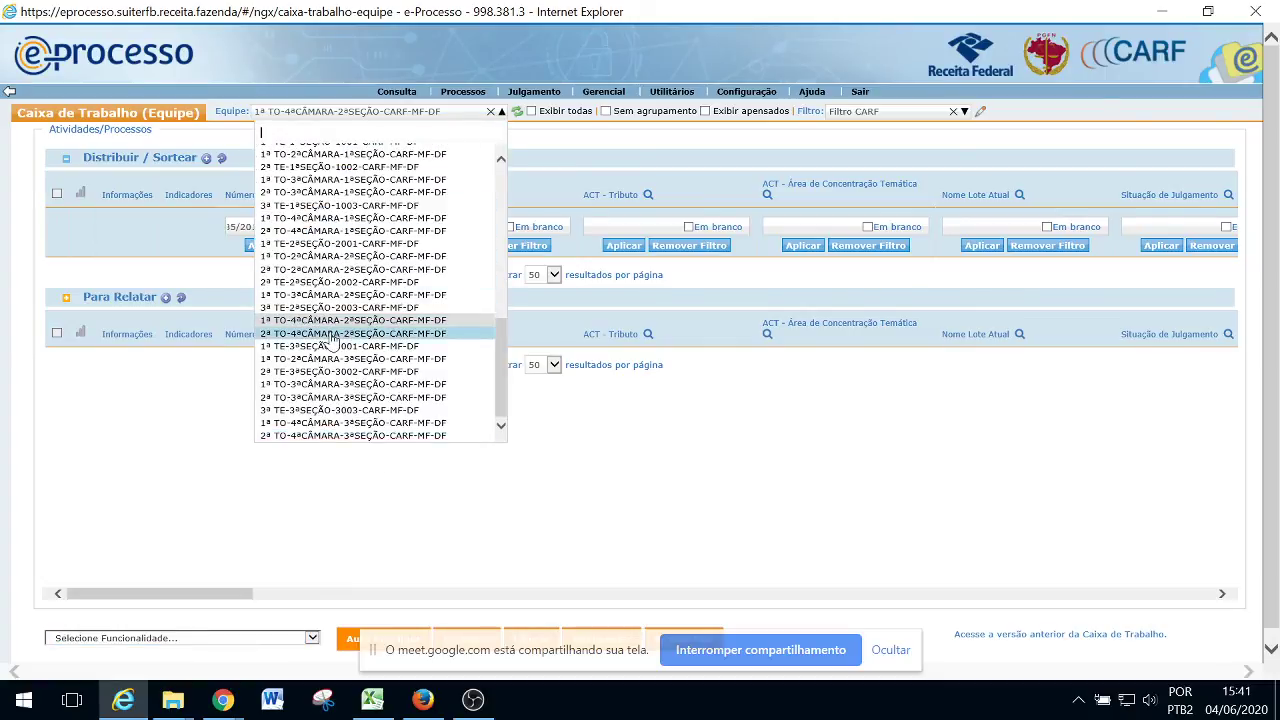
# Switch to team 2ª TO-4ªCÂMARA-2ªSEÇÃO, filter Distribuir / Sortear by pasted process numbers, and mark all seven
pyautogui.click(322, 333)
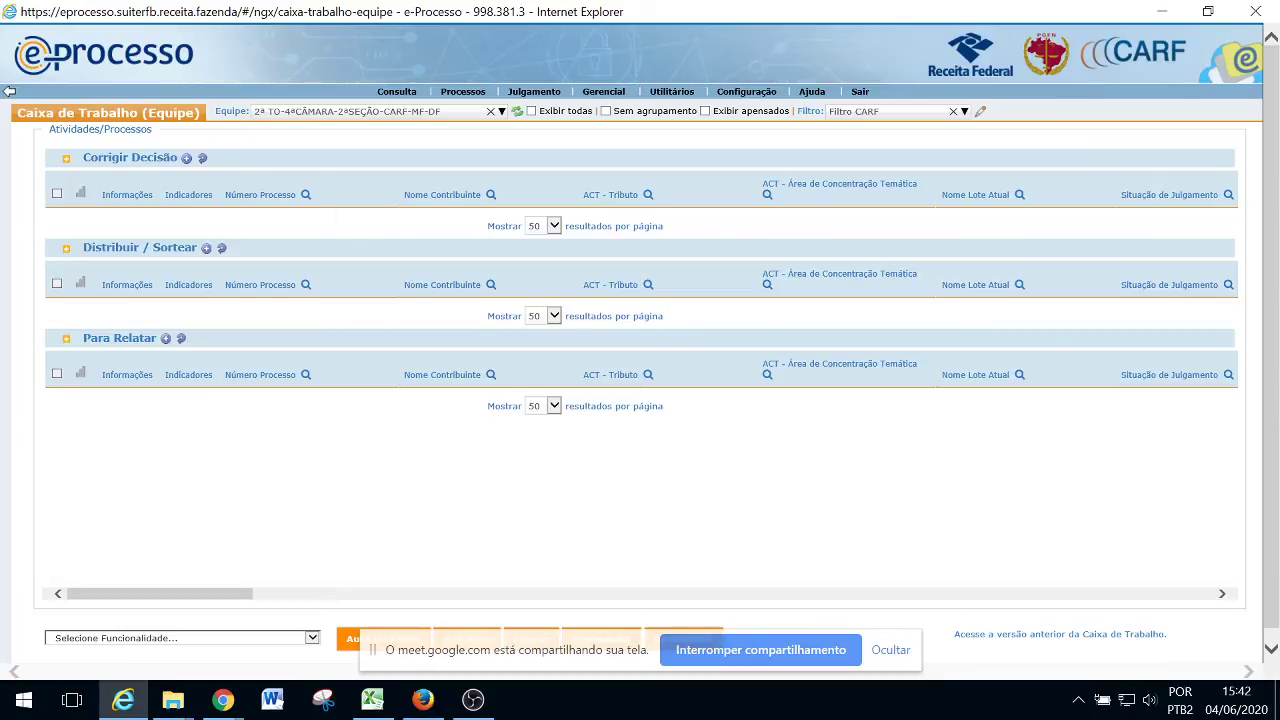
pyautogui.hotkey('alt', 'Tab')
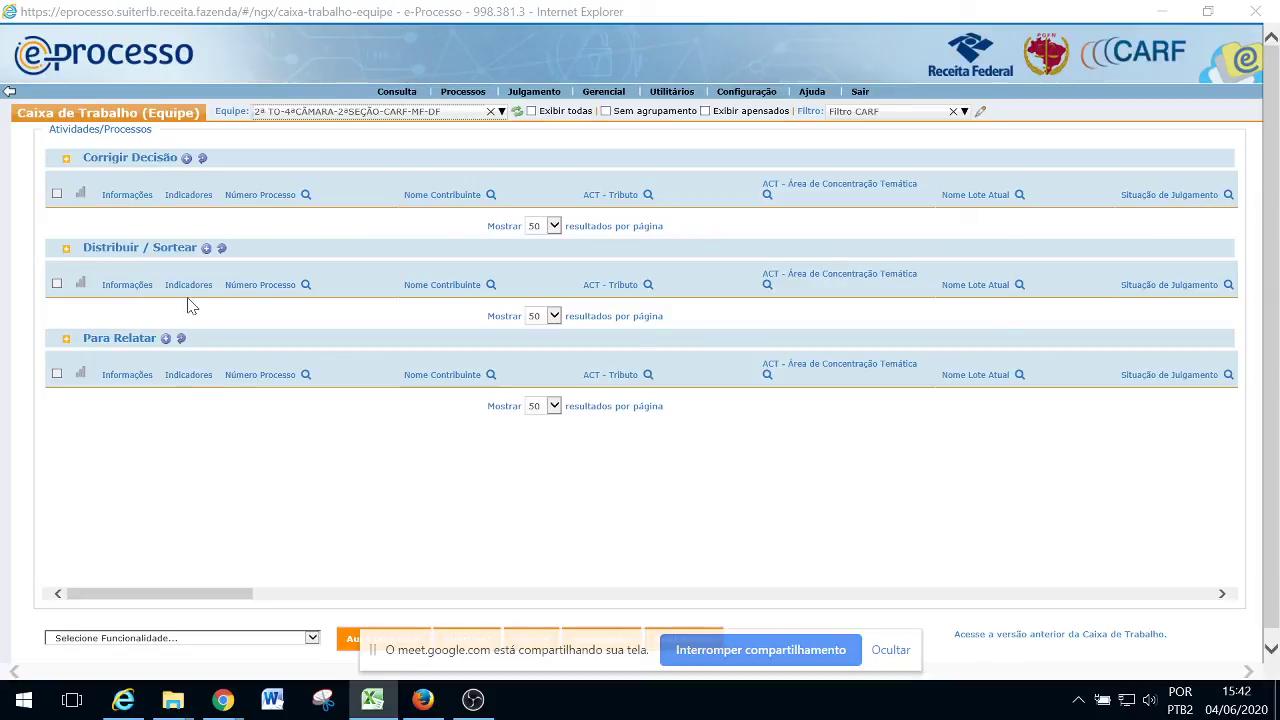
pyautogui.click(318, 288)
pyautogui.click(300, 316)
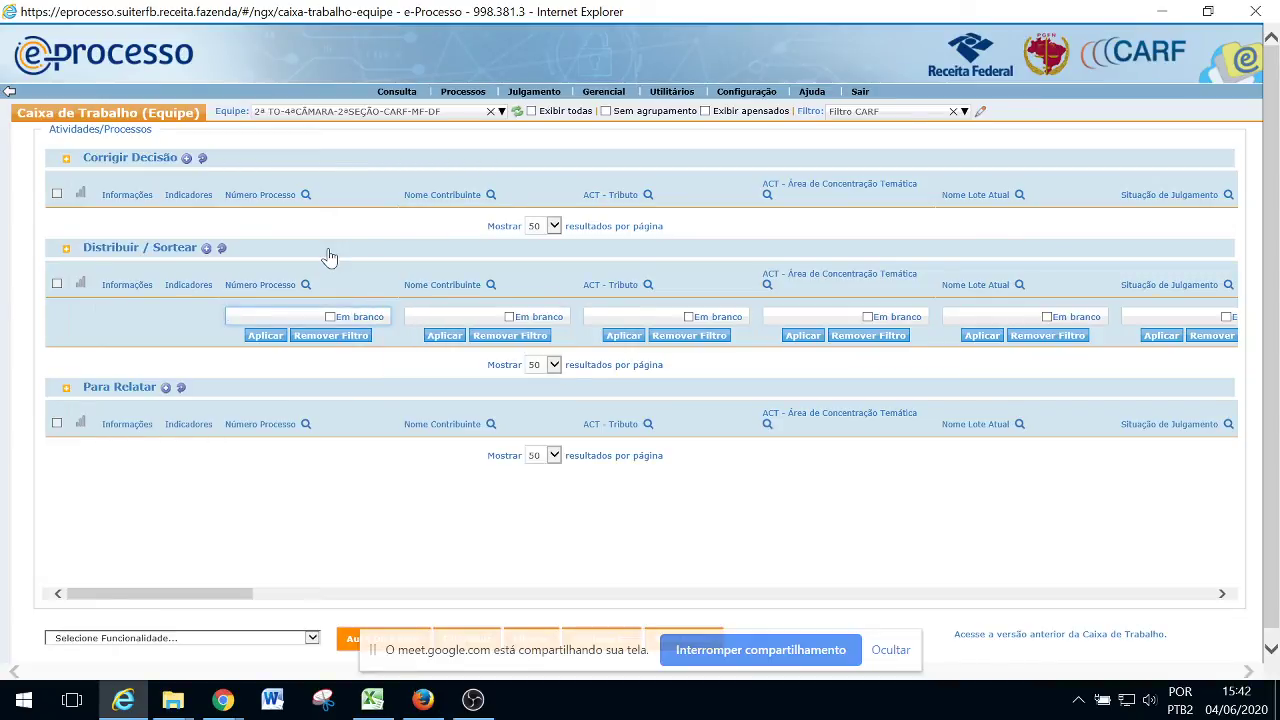
pyautogui.hotkey('ctrl', 'v')
pyautogui.click(258, 339)
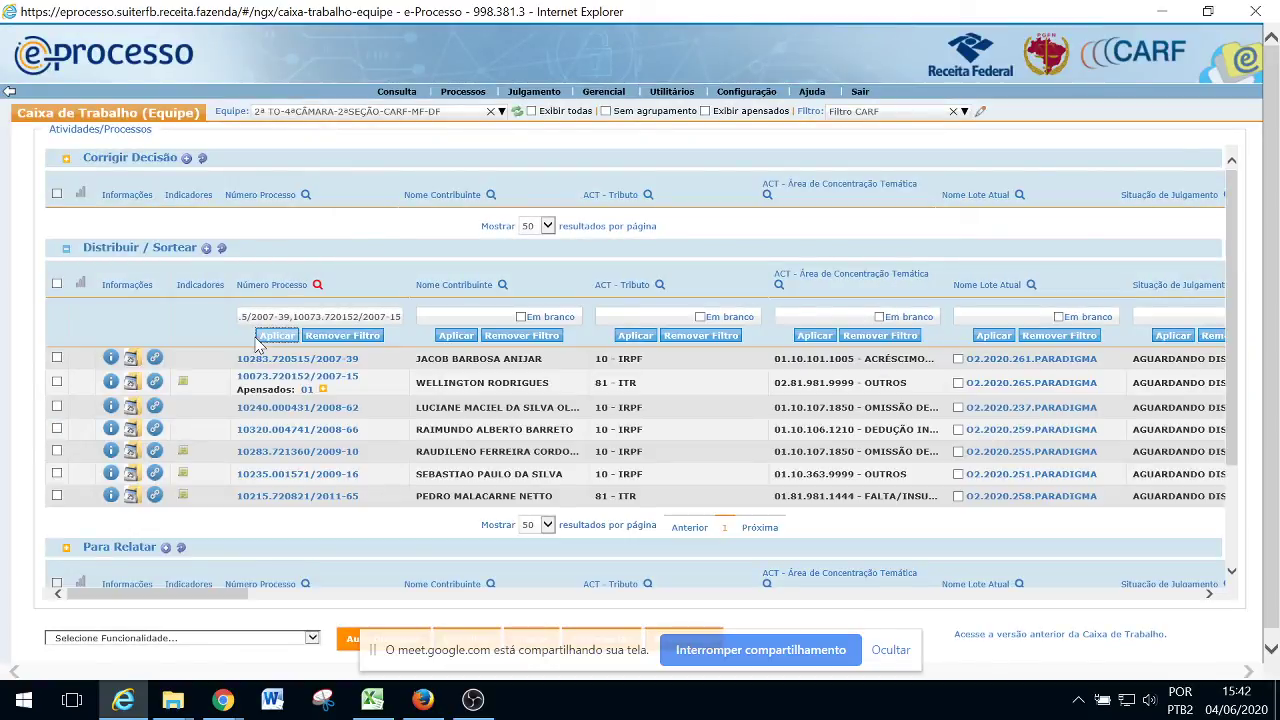
pyautogui.click(57, 285)
# Choose Sortear from the Selecione Funcionalidade actions for the seven marked lots
pyautogui.click(312, 639)
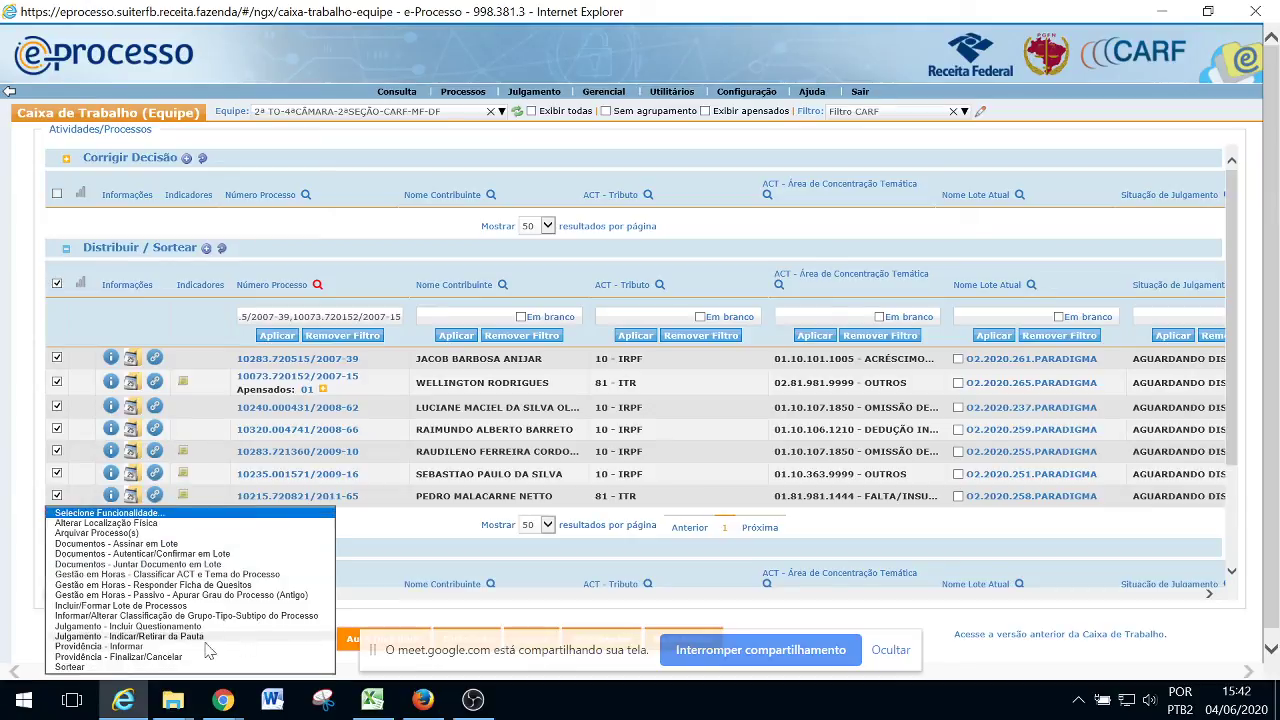
pyautogui.click(86, 669)
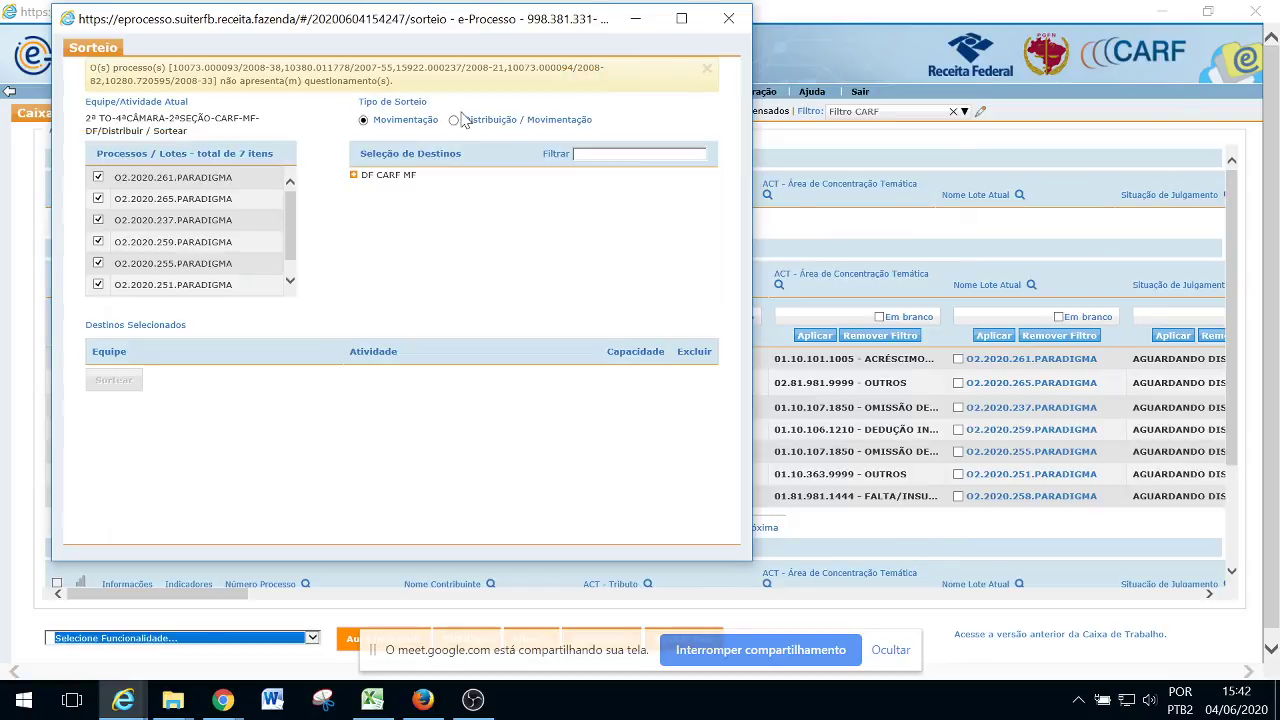
# Set the draw to Distribuição / Movimentação and add the first 2ª TO-4ªCÂMARA Para Relatar member
pyautogui.click(453, 118)
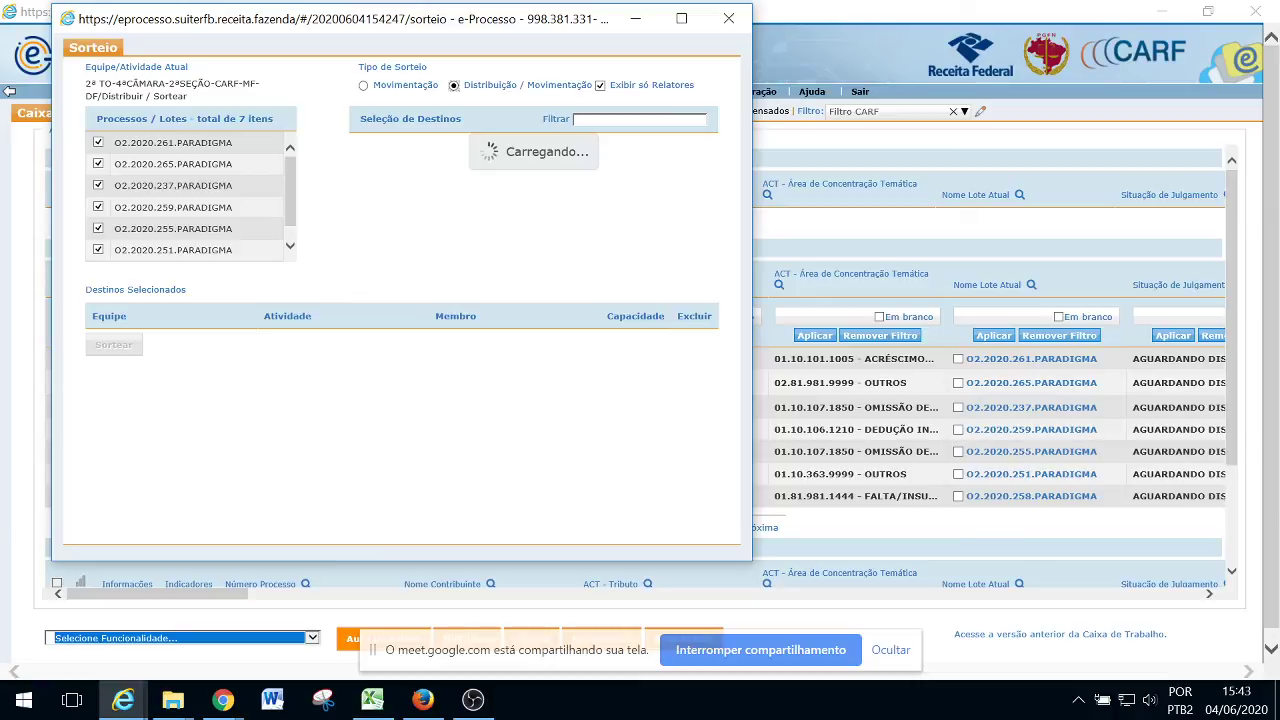
pyautogui.hotkey('alt', 'Tab')
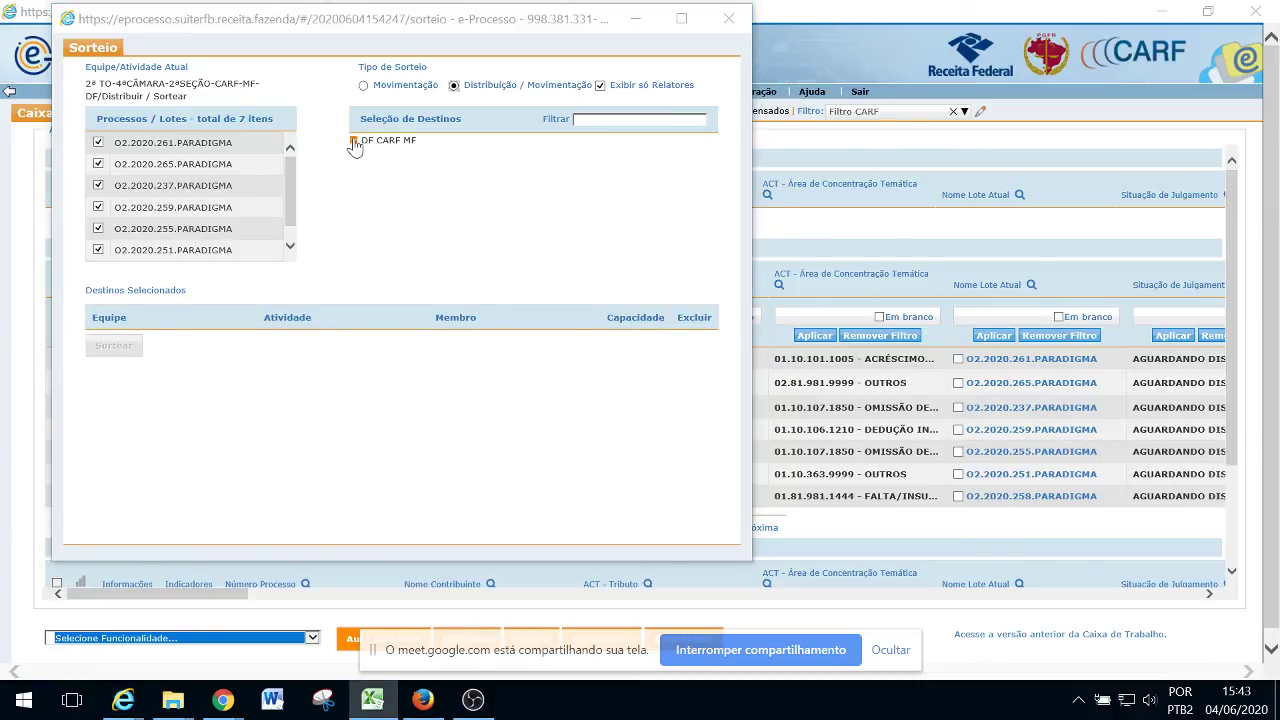
pyautogui.click(354, 141)
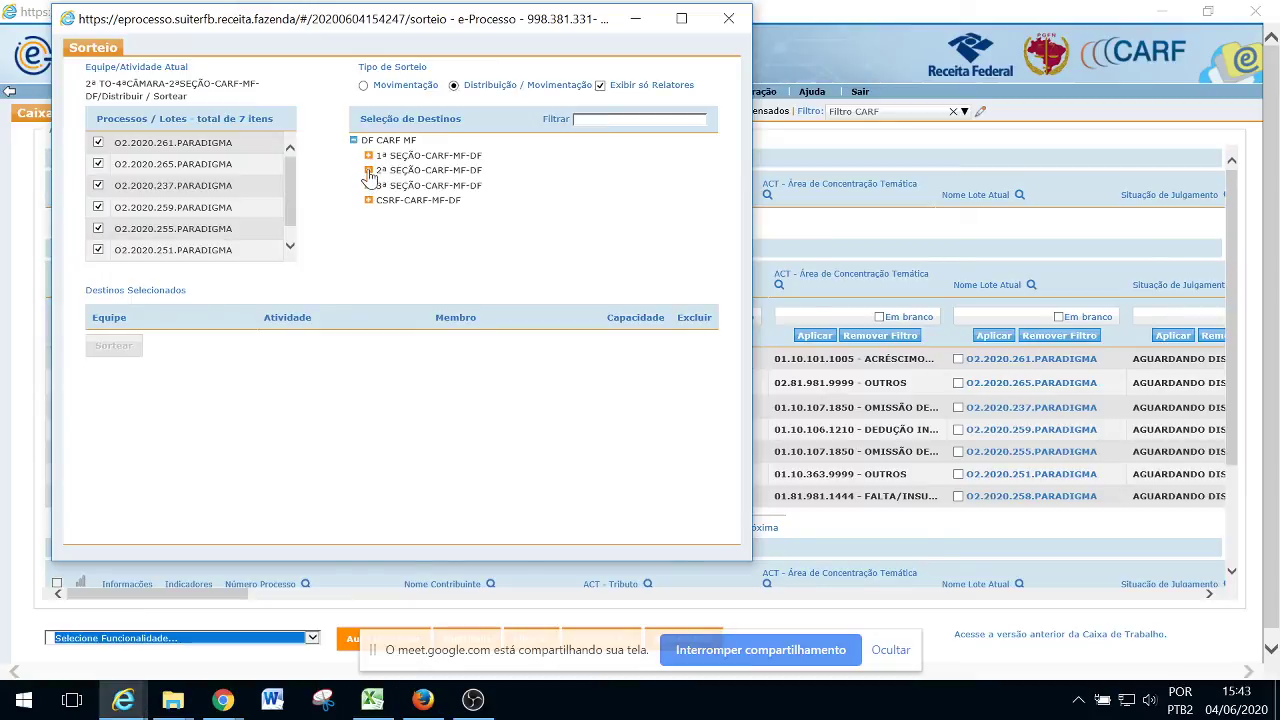
pyautogui.click(369, 171)
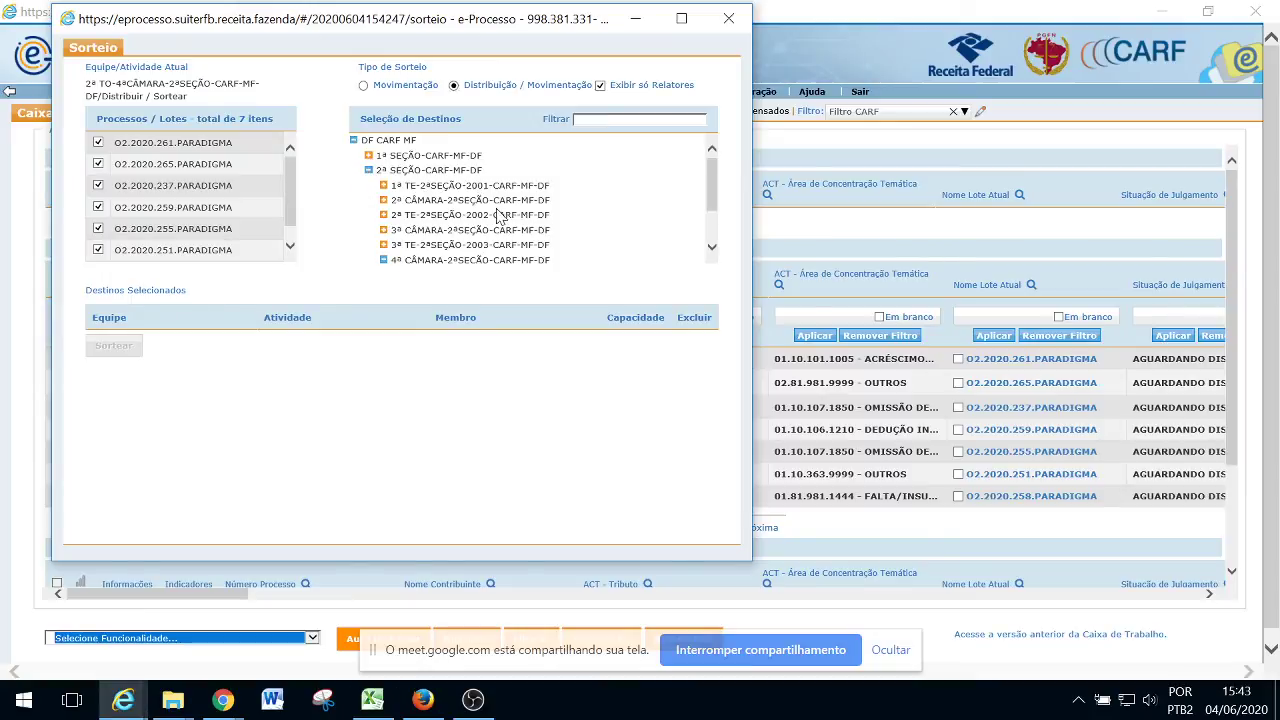
pyautogui.scroll(-2, 497, 217)
pyautogui.click(398, 231)
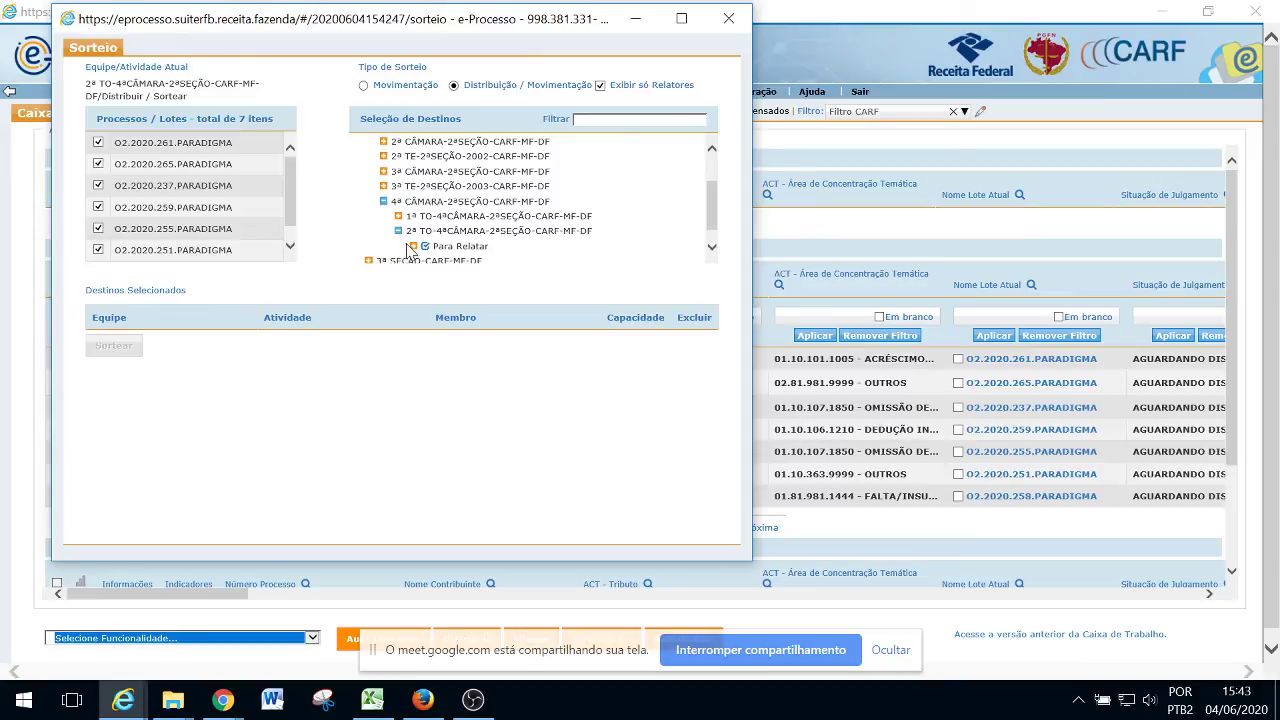
pyautogui.click(412, 246)
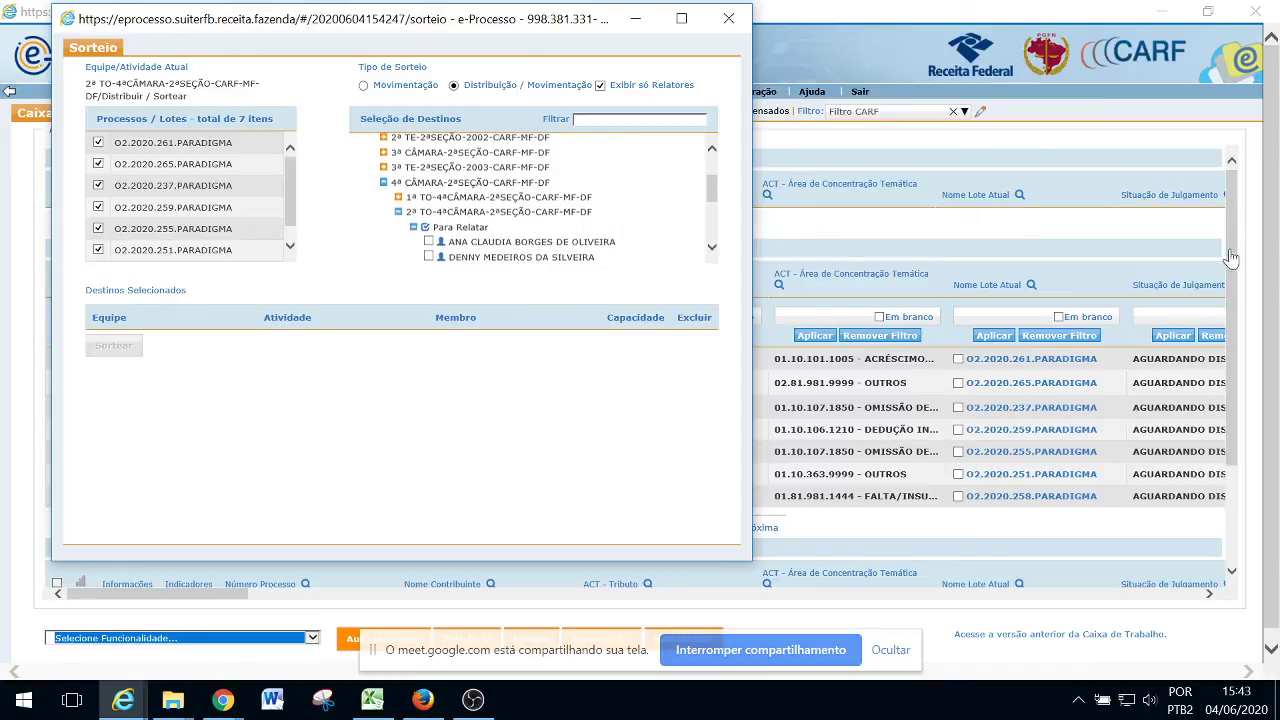
pyautogui.click(372, 699)
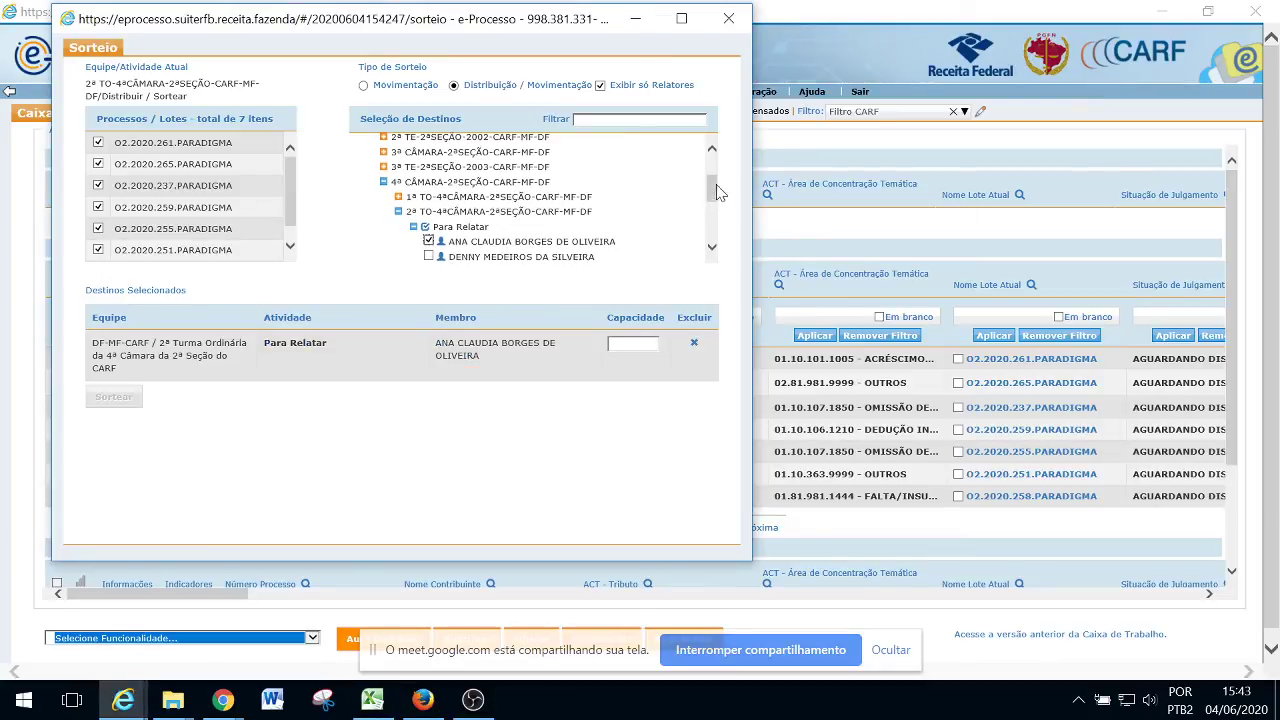
# Tick six more Para Relatar members as destinations, for seven rapporteurs in total
pyautogui.moveTo(714, 191); pyautogui.dragTo(717, 207)
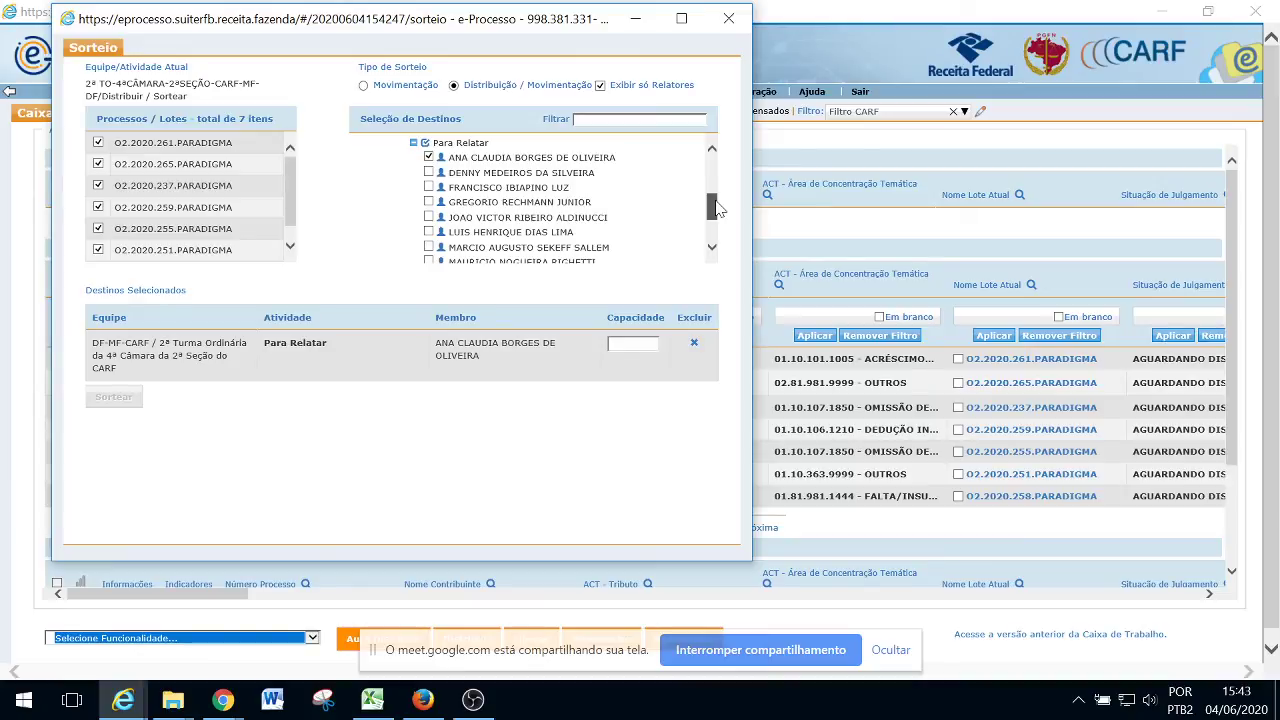
pyautogui.click(428, 187)
pyautogui.click(428, 202)
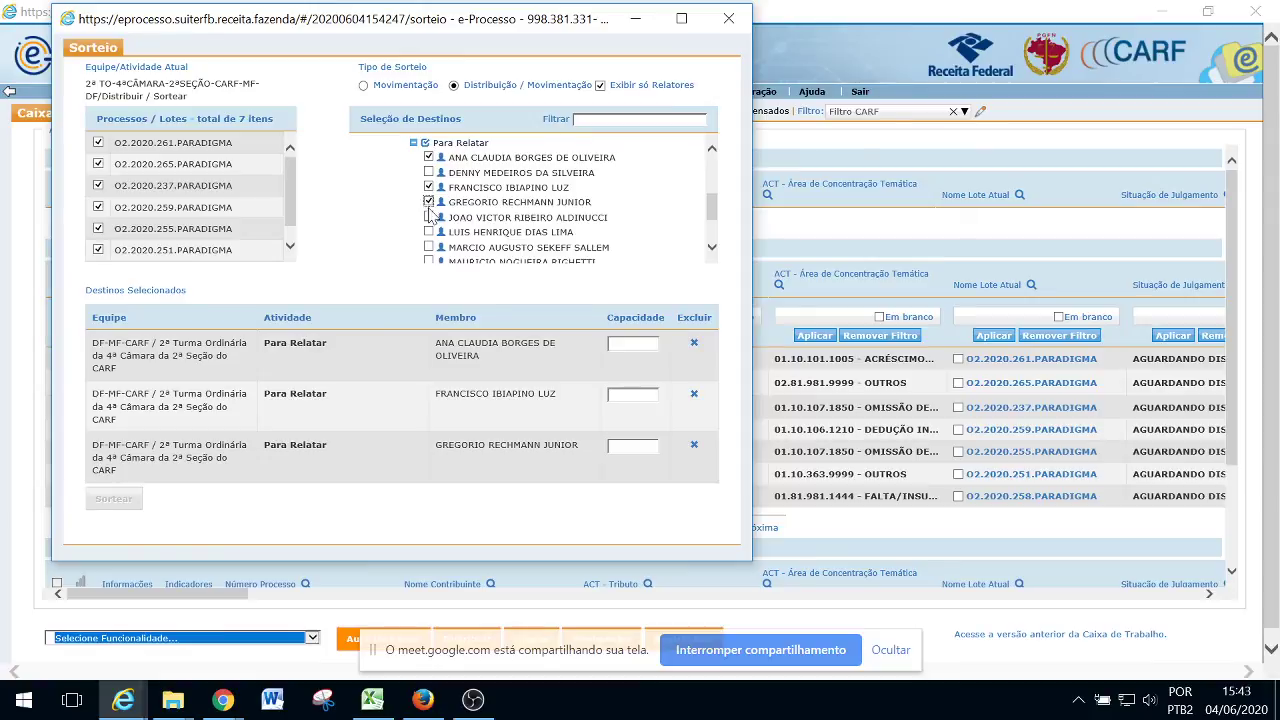
pyautogui.click(429, 232)
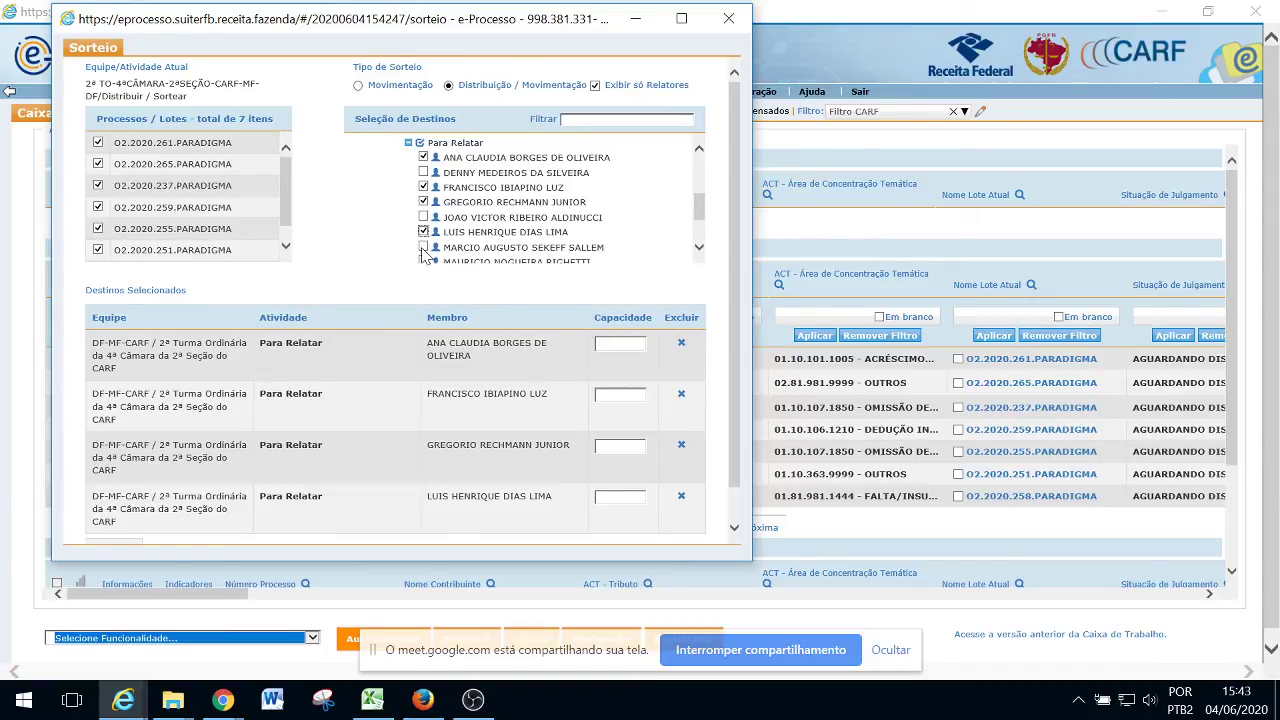
pyautogui.click(424, 247)
pyautogui.moveTo(700, 207); pyautogui.dragTo(700, 240)
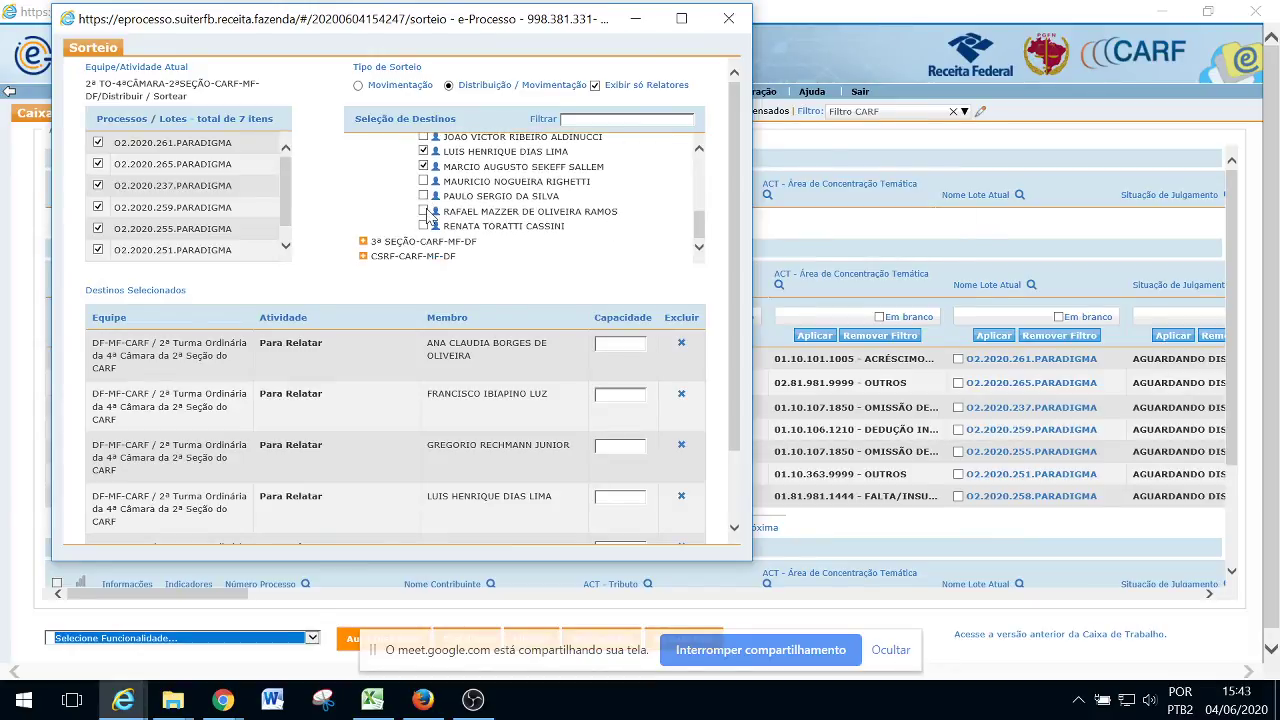
pyautogui.click(424, 211)
pyautogui.click(424, 226)
pyautogui.moveTo(737, 223); pyautogui.dragTo(743, 337)
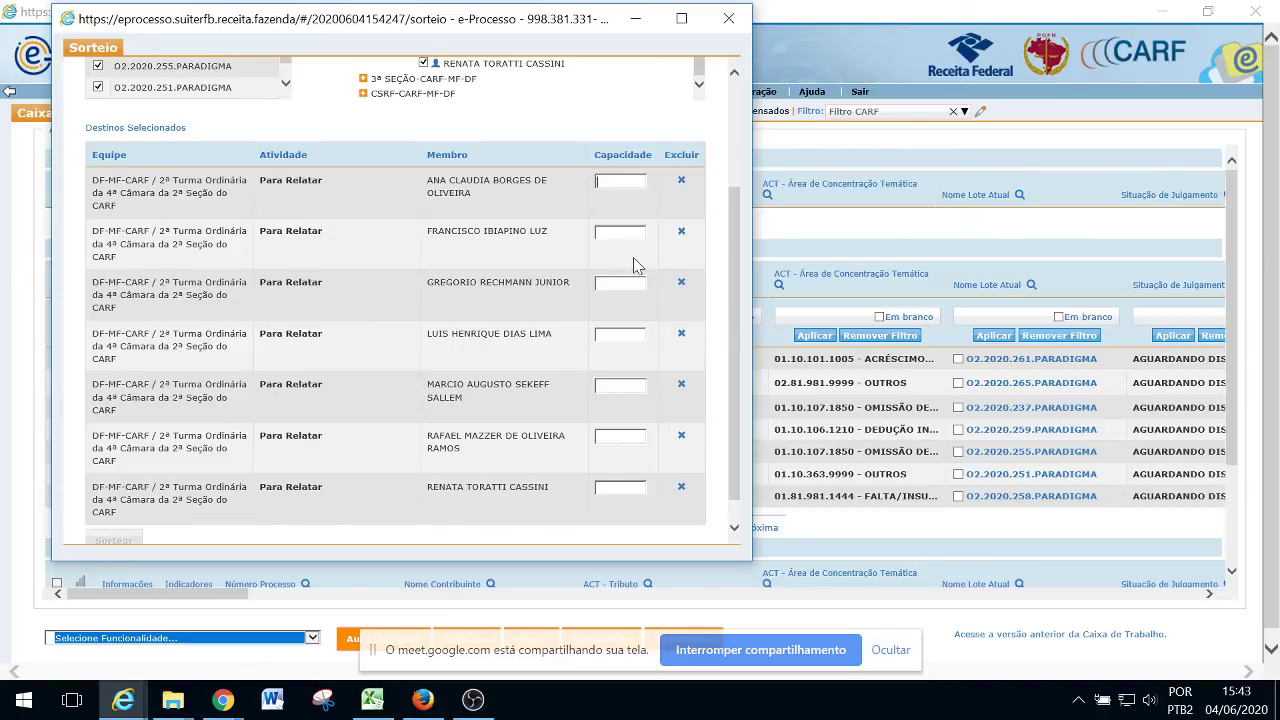
# Enter a capacity of 1 in each rapporteur's Capacidade field
pyautogui.click(615, 181)
pyautogui.write('11')
pyautogui.press('Tab')
pyautogui.write('1')
pyautogui.press('Tab')
pyautogui.write('1')
pyautogui.press('Tab')
pyautogui.write('1')
pyautogui.press('Tab')
pyautogui.write('1')
pyautogui.scroll(3, 744, 424)
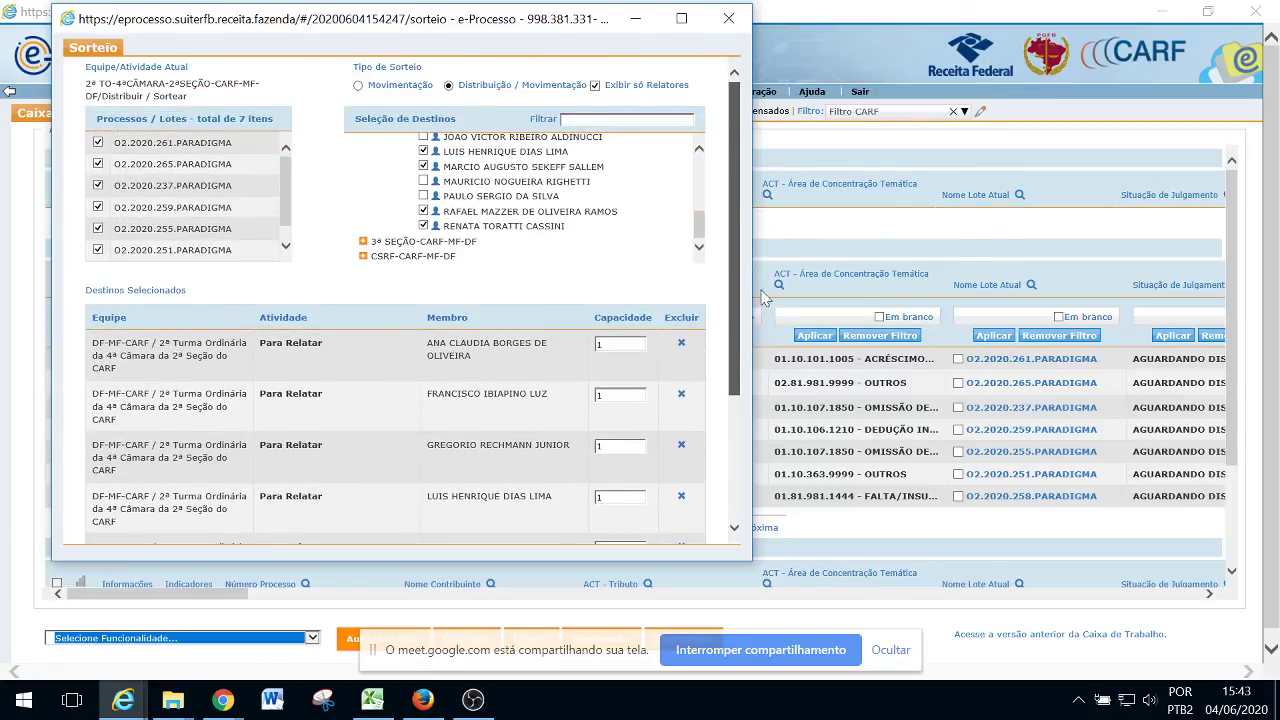
pyautogui.scroll(-3, 762, 295)
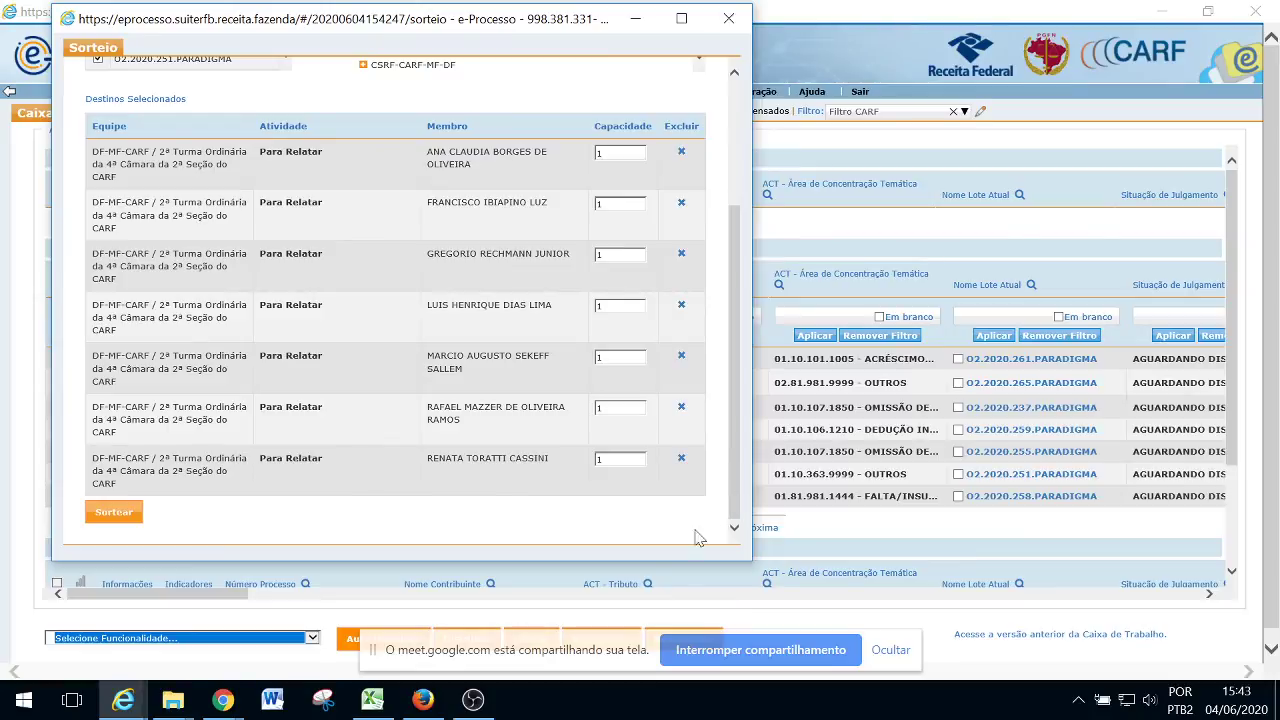
# Run the Sortear draw and review the result report assigning each lot to a rapporteur
pyautogui.click(116, 514)
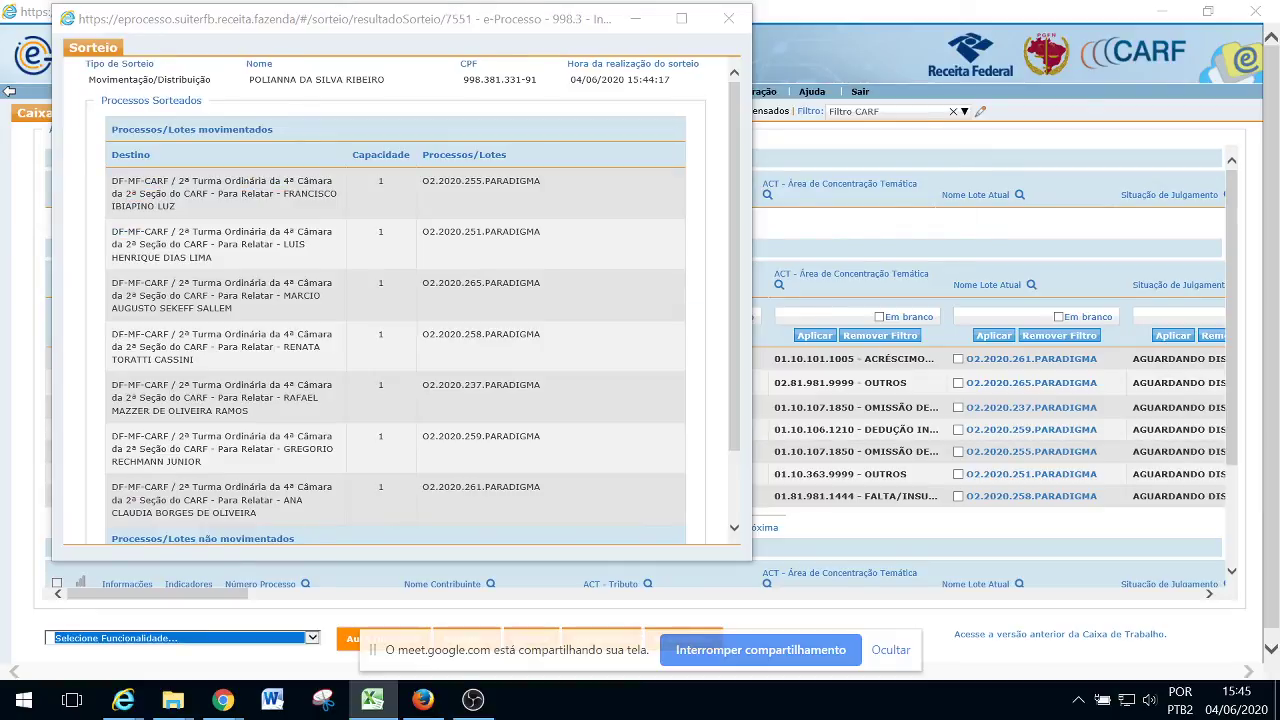
pyautogui.moveTo(733, 180); pyautogui.dragTo(735, 226)
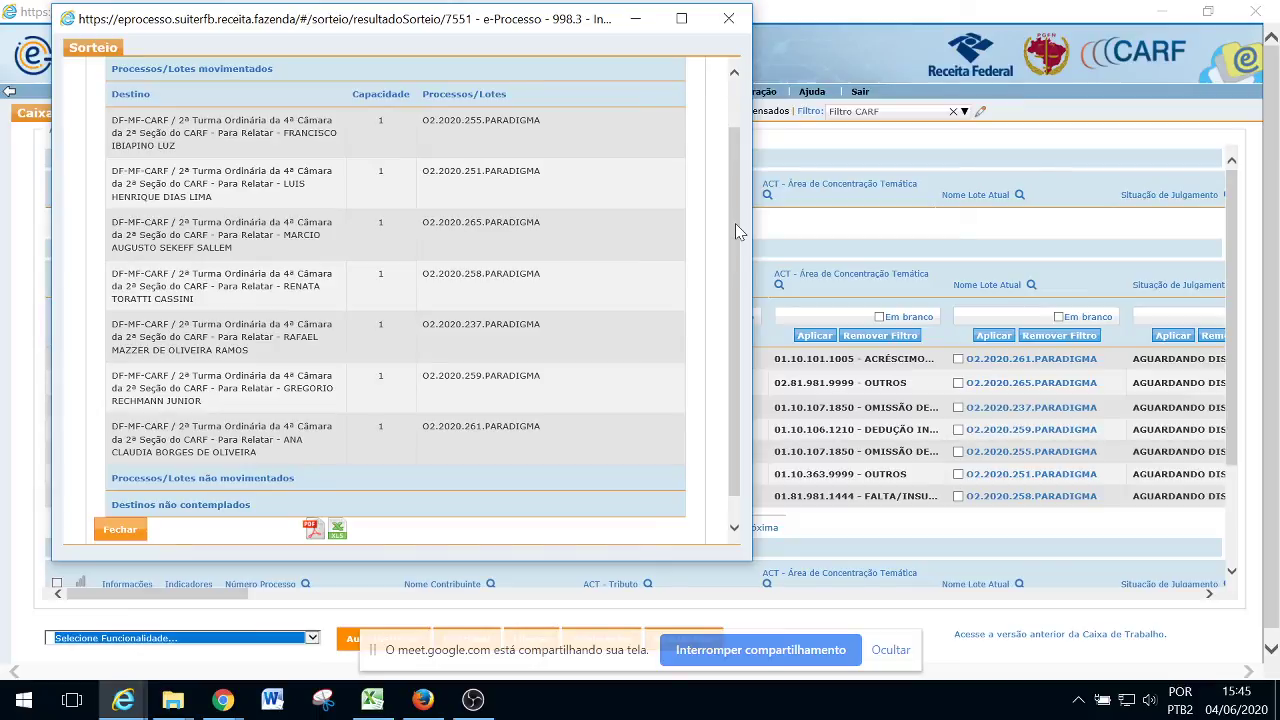
pyautogui.click(478, 705)
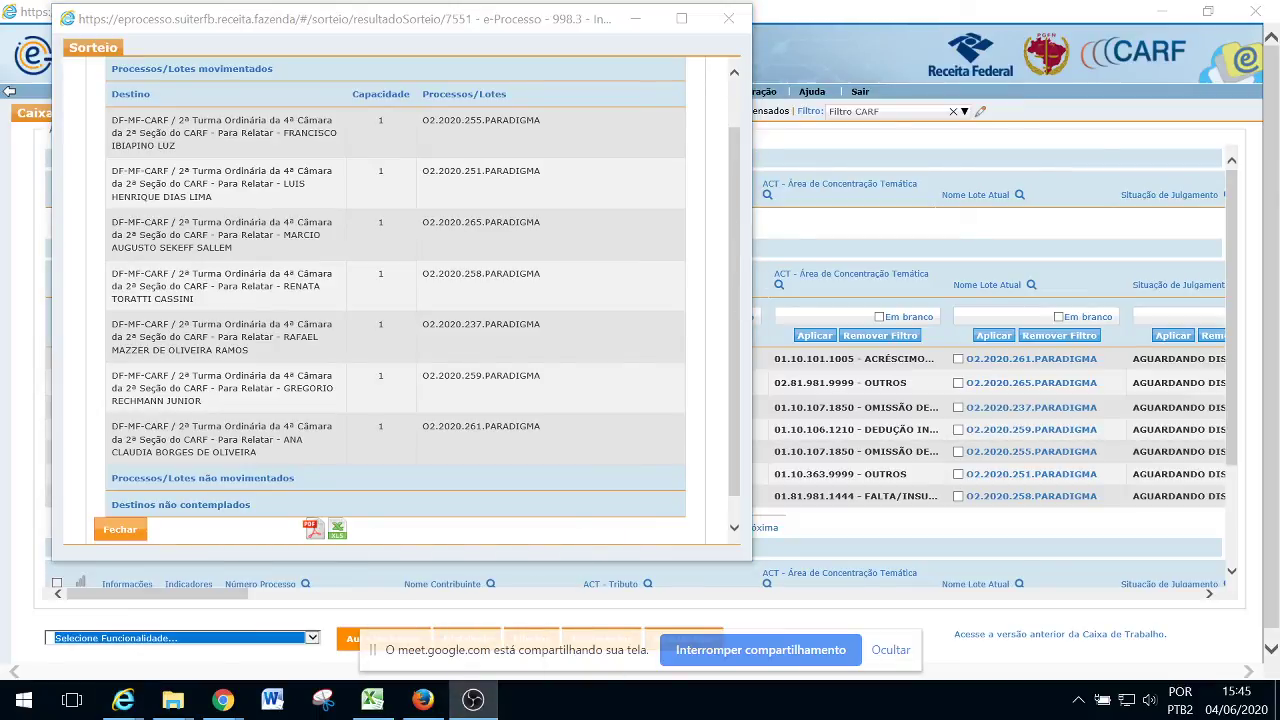